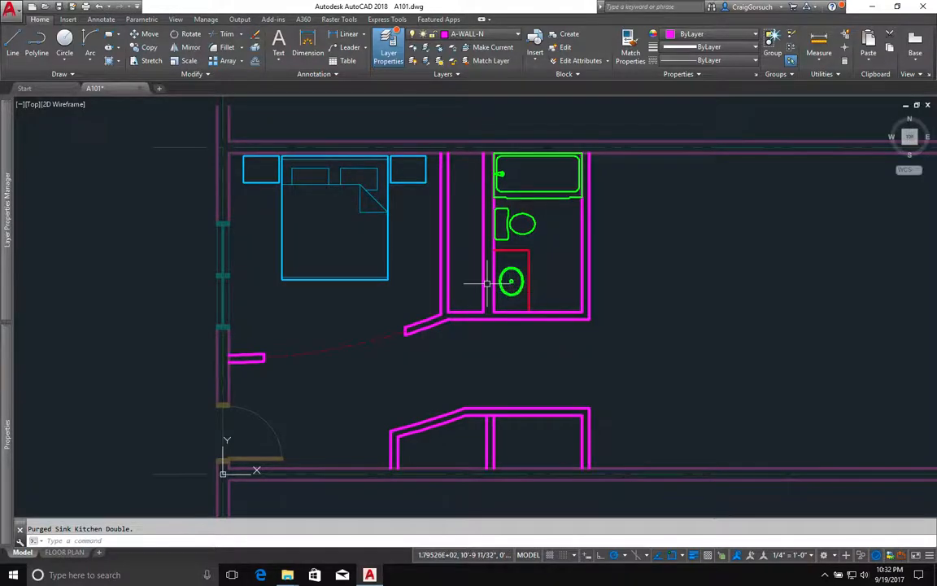
{"action": "mouse_move", "coordinate": [482, 282]}
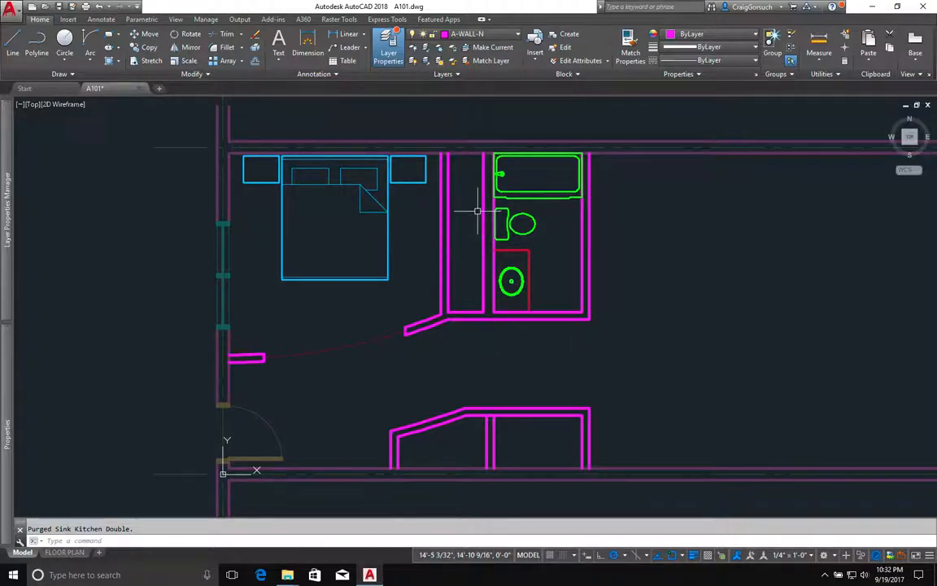
{"action": "left_click", "coordinate": [455, 34]}
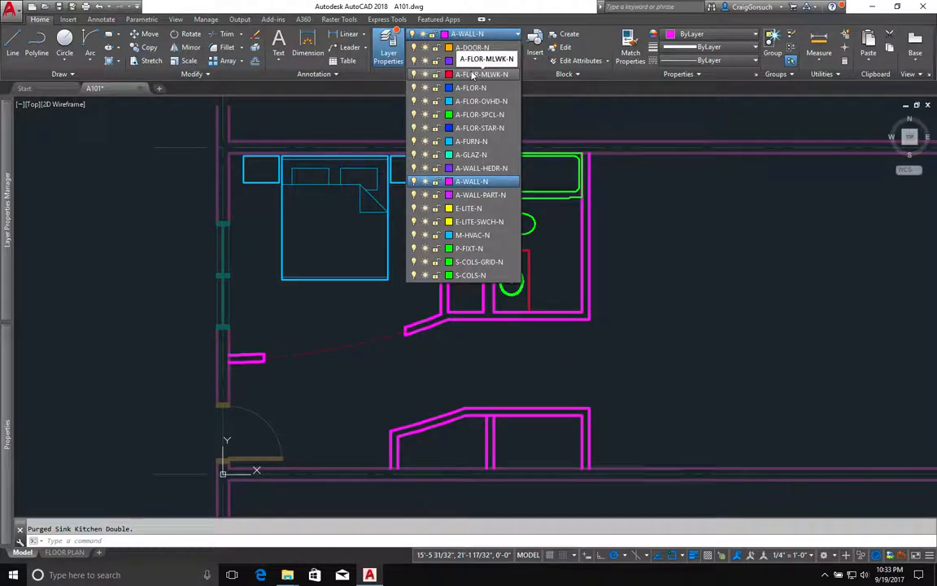
{"action": "left_click", "coordinate": [472, 48]}
{"action": "key", "text": "Escape"}
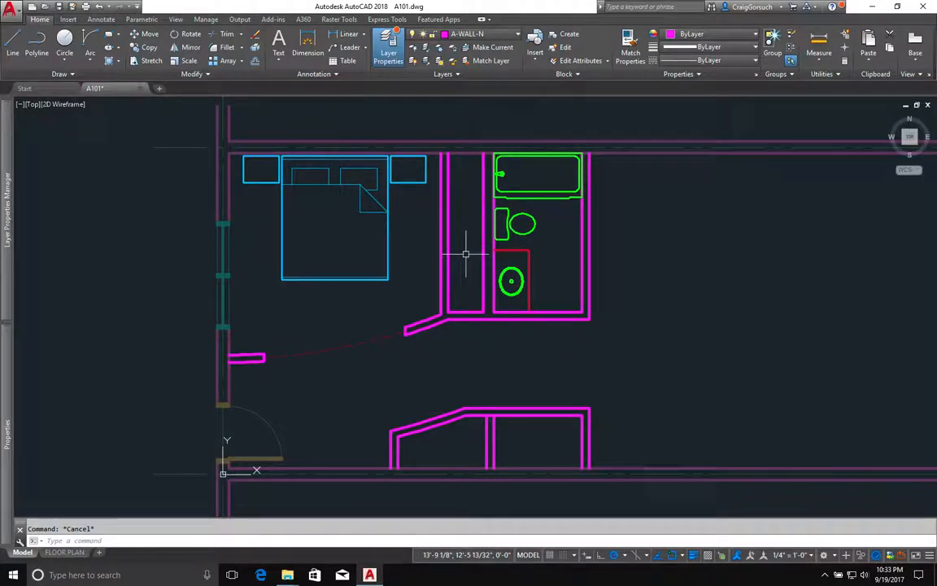
Offset a long wall line of the narrow closet beside the bathroom to the middle of the closet
{"action": "type", "text": "o"}
{"action": "key", "text": "Return"}
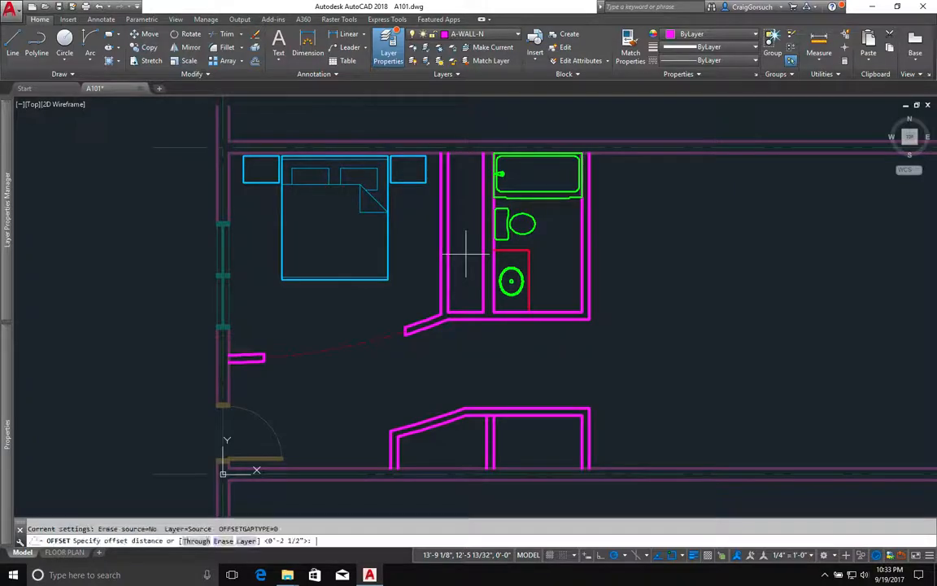
{"action": "key", "text": "Return"}
{"action": "left_click", "coordinate": [489, 230]}
{"action": "left_click", "coordinate": [448, 244]}
{"action": "left_click", "coordinate": [469, 254]}
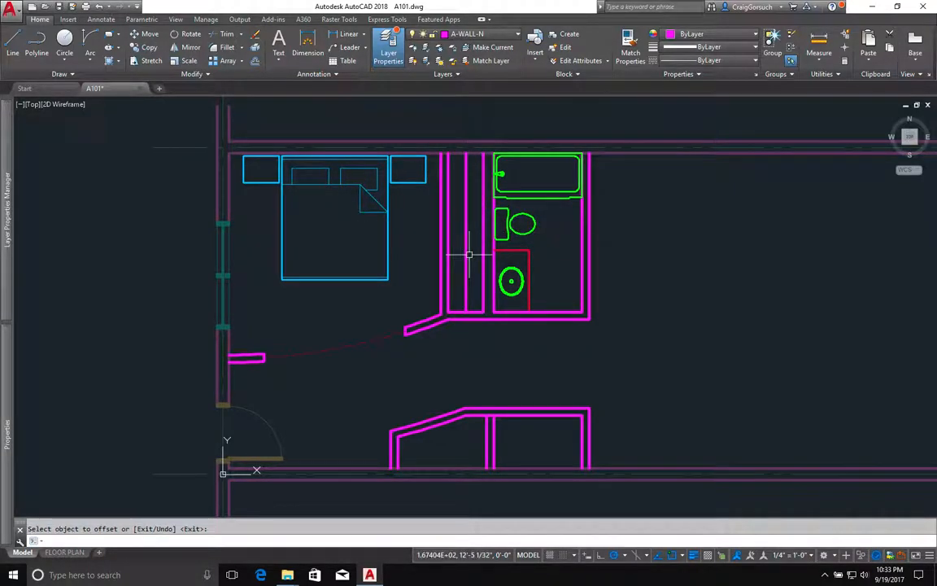
Offset the closet's middle line a small distance toward the bedroom to form a close parallel pair
{"action": "key", "text": "Return"}
{"action": "key", "text": "Return"}
{"action": "key", "text": "Return"}
{"action": "left_click", "coordinate": [464, 259]}
{"action": "left_click", "coordinate": [446, 260]}
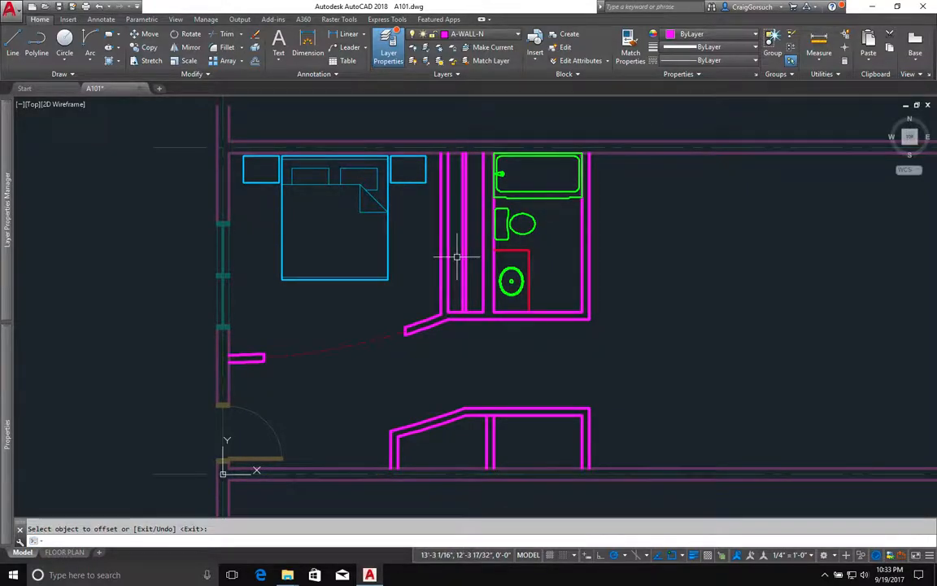
Match the layer of the two parallel closet lines to the red bathroom counter edge on A-FLOR-MLWK-N
{"action": "scroll", "coordinate": [455, 257], "scroll_direction": "up", "scroll_amount": 2}
{"action": "middle_click_drag", "start_coordinate": [446, 220], "coordinate": [446, 259]}
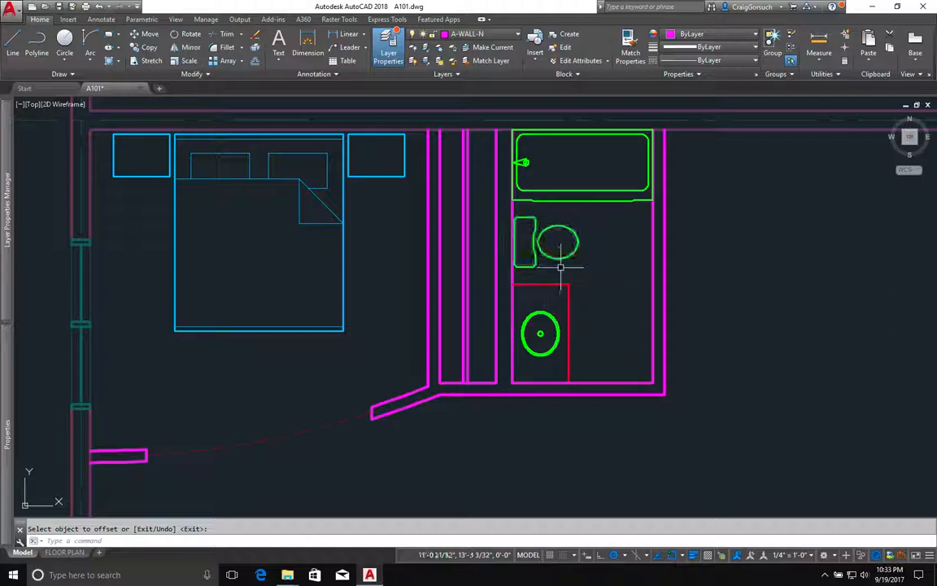
{"action": "left_click", "coordinate": [489, 62]}
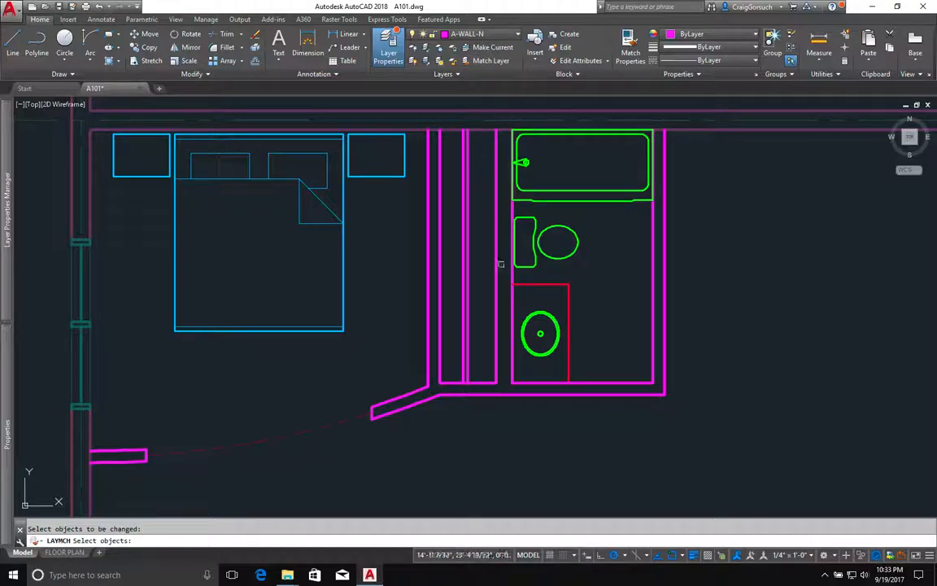
{"action": "left_click", "coordinate": [461, 277]}
{"action": "left_click", "coordinate": [461, 277]}
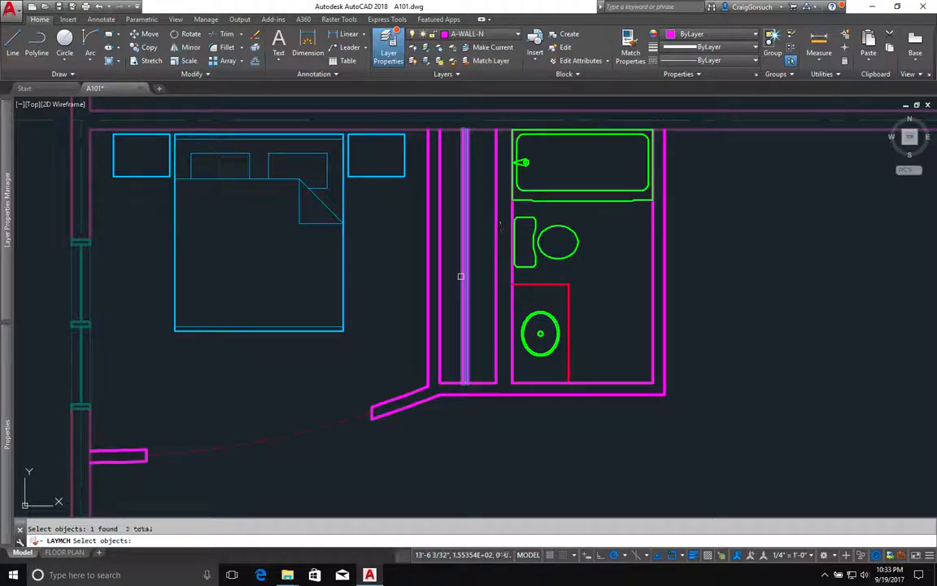
{"action": "key", "text": "Return"}
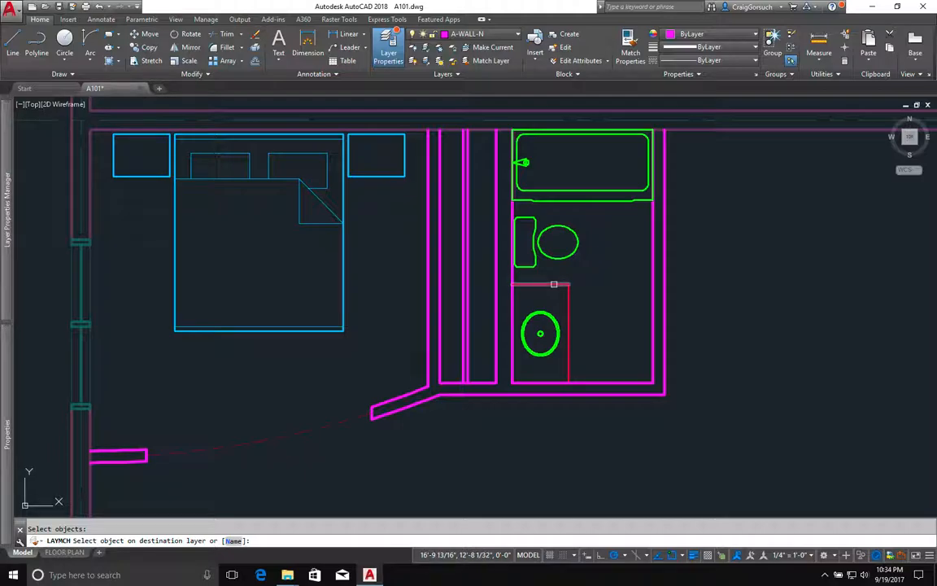
{"action": "left_click", "coordinate": [553, 283]}
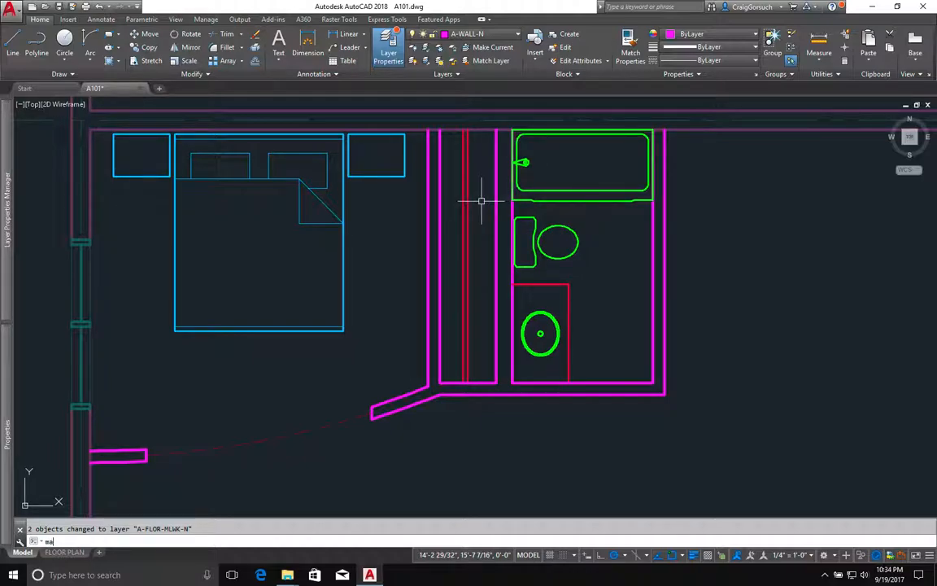
{"action": "key", "text": "Return"}
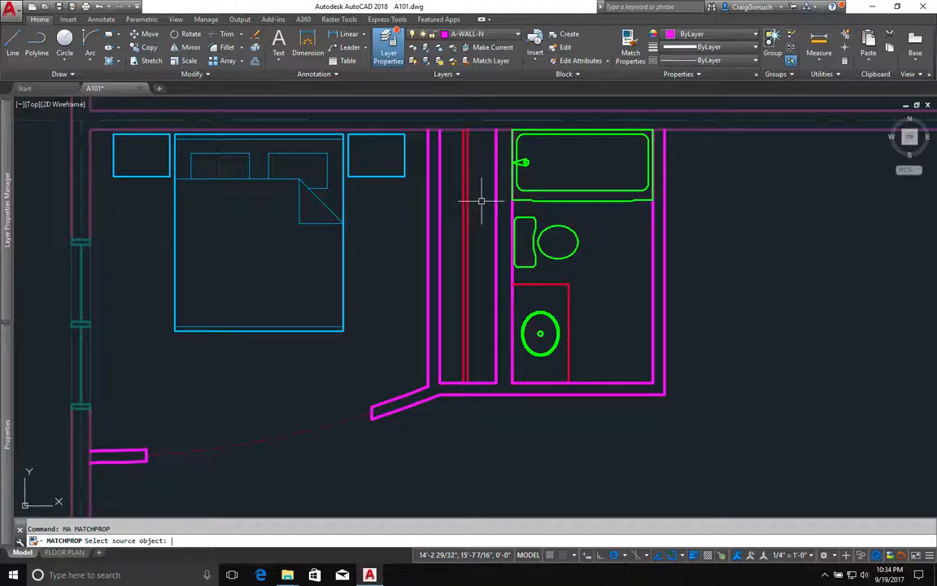
{"action": "key", "text": "Escape"}
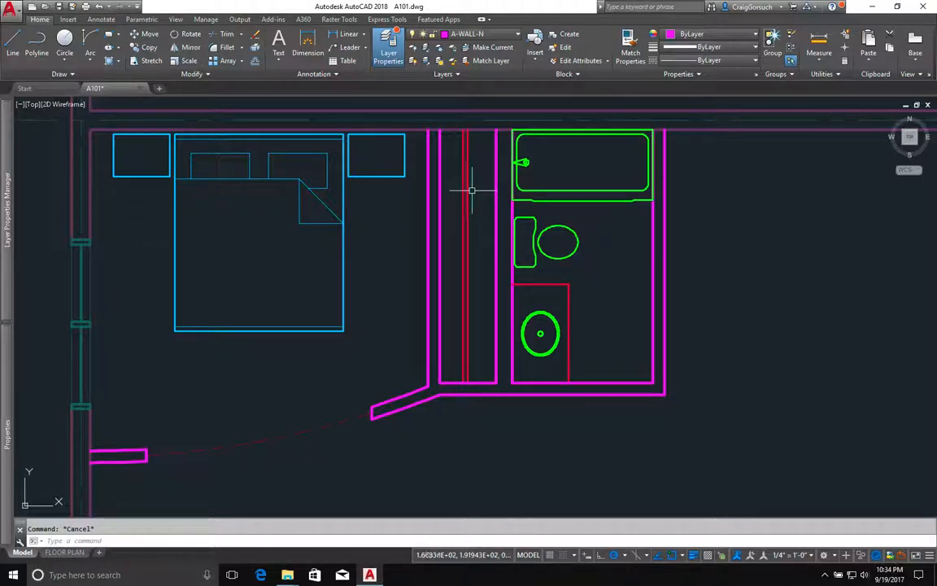
Set the linetype of the closet line nearer the bathroom to CENTER2
{"action": "left_click", "coordinate": [468, 192]}
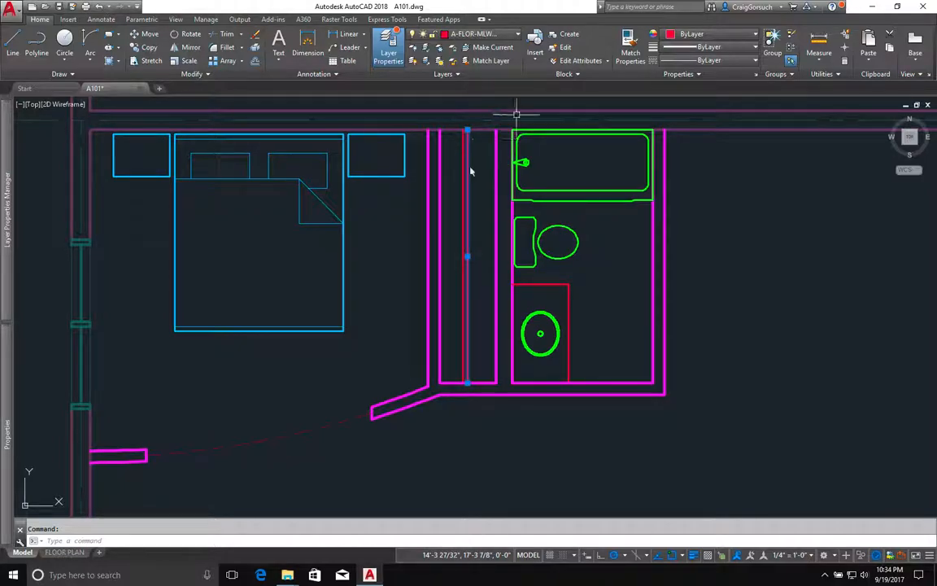
{"action": "left_click", "coordinate": [714, 51]}
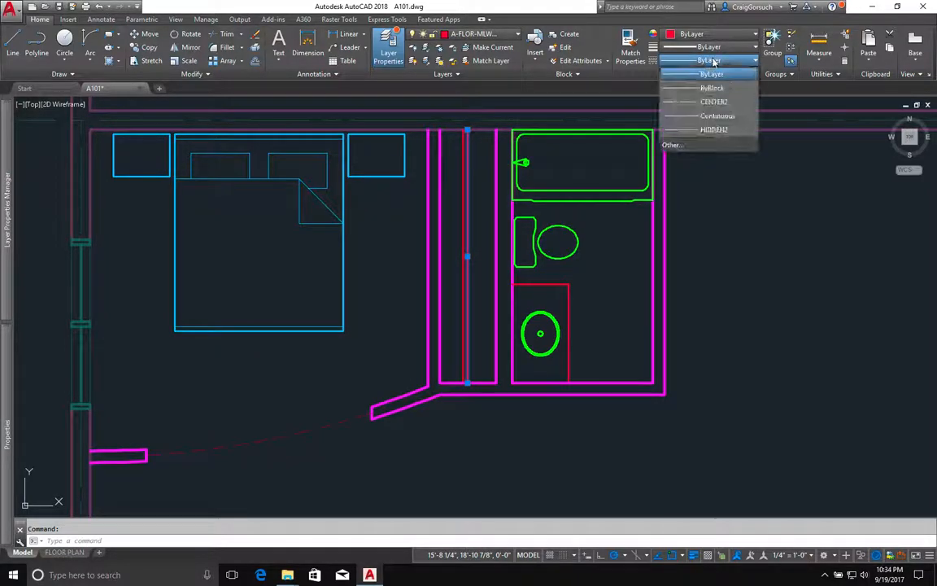
{"action": "left_click", "coordinate": [711, 101]}
{"action": "key", "text": "Escape"}
Set the linetype of the closet line nearer the bedroom to HIDDEN2
{"action": "left_click", "coordinate": [462, 228]}
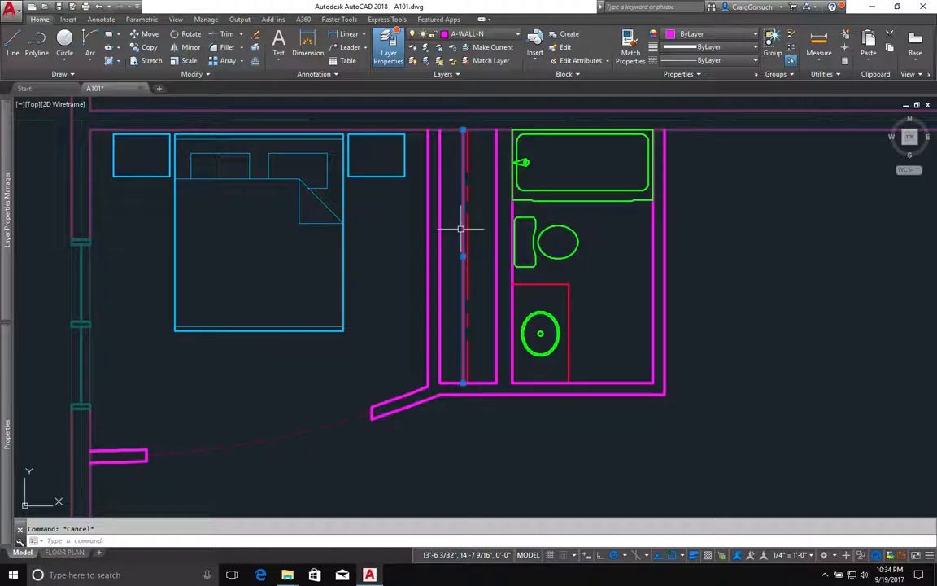
{"action": "left_click", "coordinate": [727, 61]}
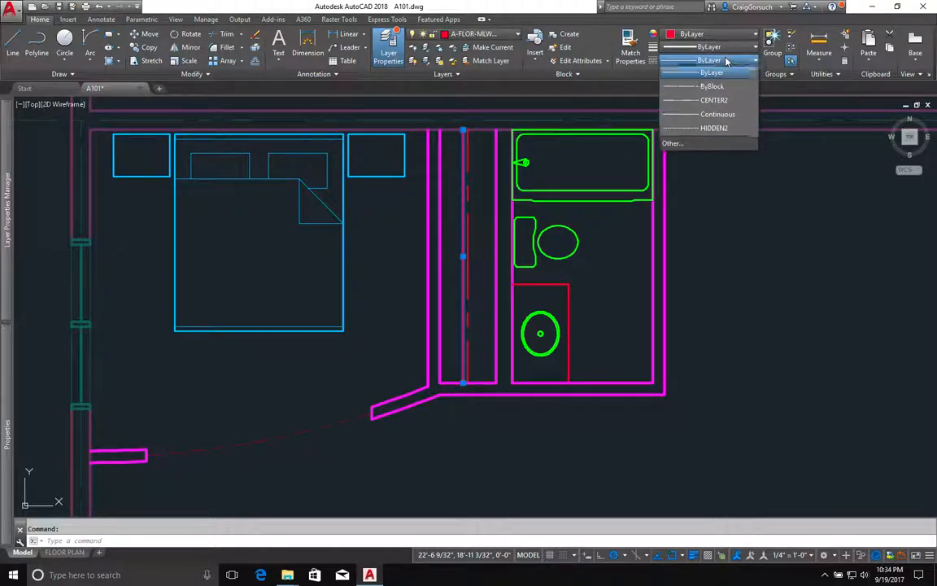
{"action": "left_click", "coordinate": [714, 128]}
{"action": "key", "text": "Escape"}
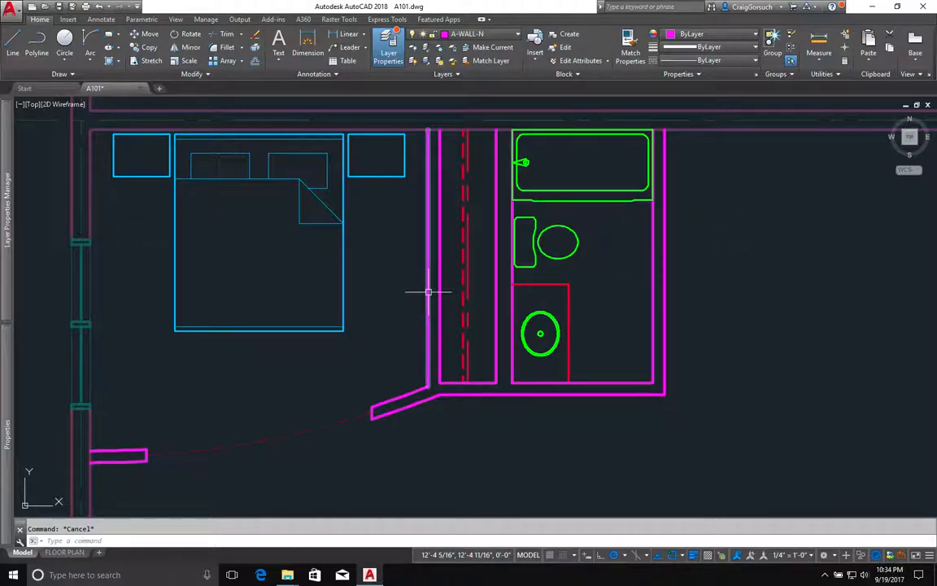
Unlock the A-GLAZ-E layer by picking the existing sliding glass door in the far exterior wall
{"action": "mouse_move", "coordinate": [533, 319]}
{"action": "middle_mouse_down"}
{"action": "mouse_move", "coordinate": [531, 311]}
{"action": "mouse_move", "coordinate": [511, 334]}
{"action": "middle_mouse_up"}
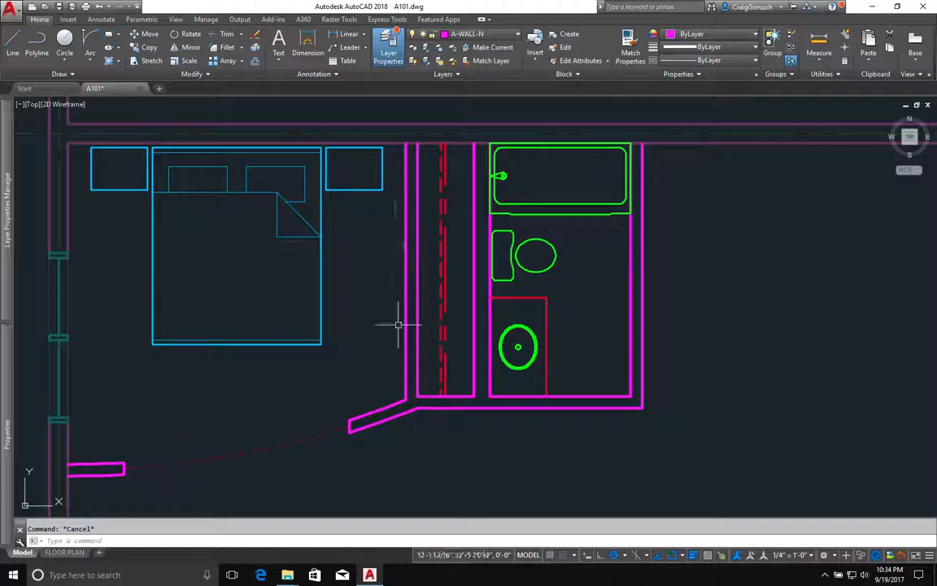
{"action": "scroll", "coordinate": [411, 322], "scroll_direction": "down", "scroll_amount": 2}
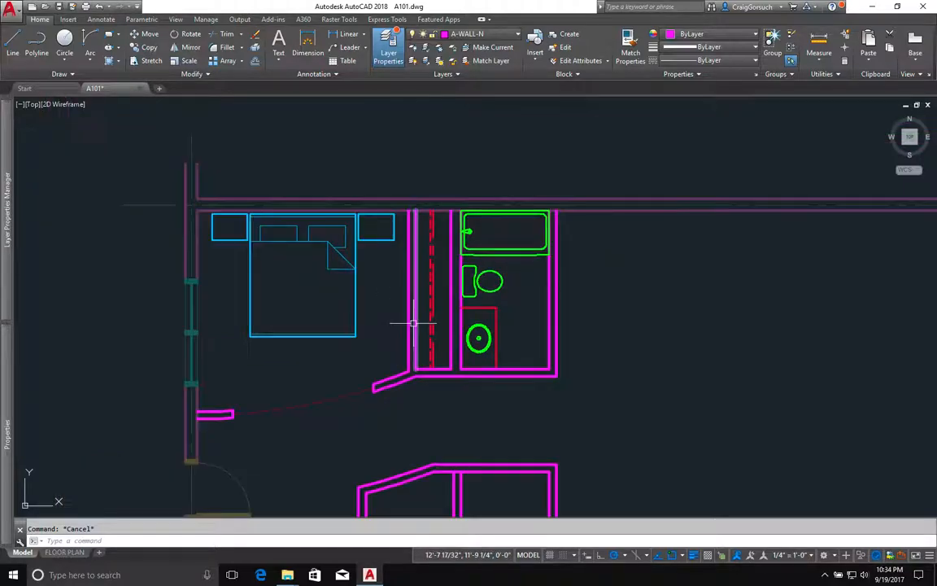
{"action": "middle_click_drag", "start_coordinate": [656, 335], "coordinate": [461, 320]}
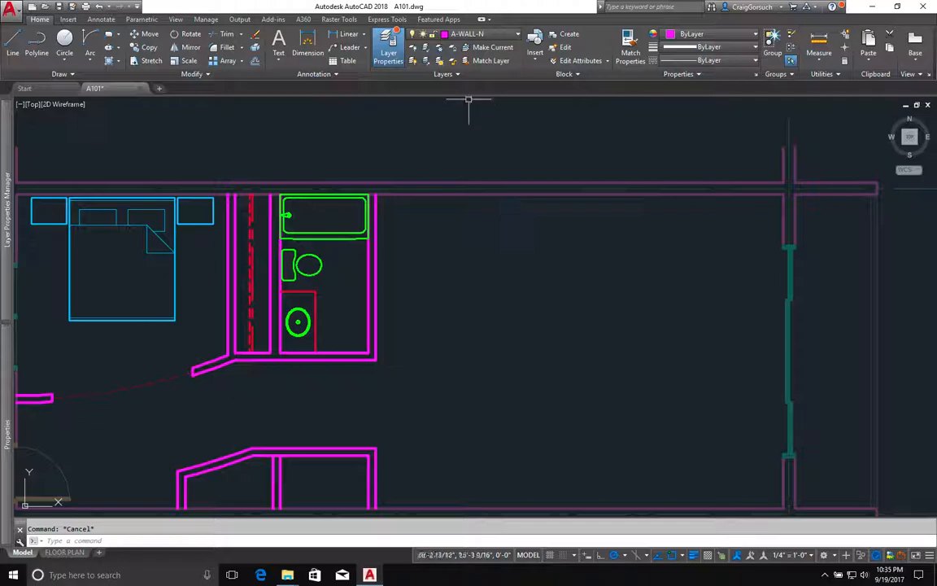
{"action": "left_click", "coordinate": [453, 63]}
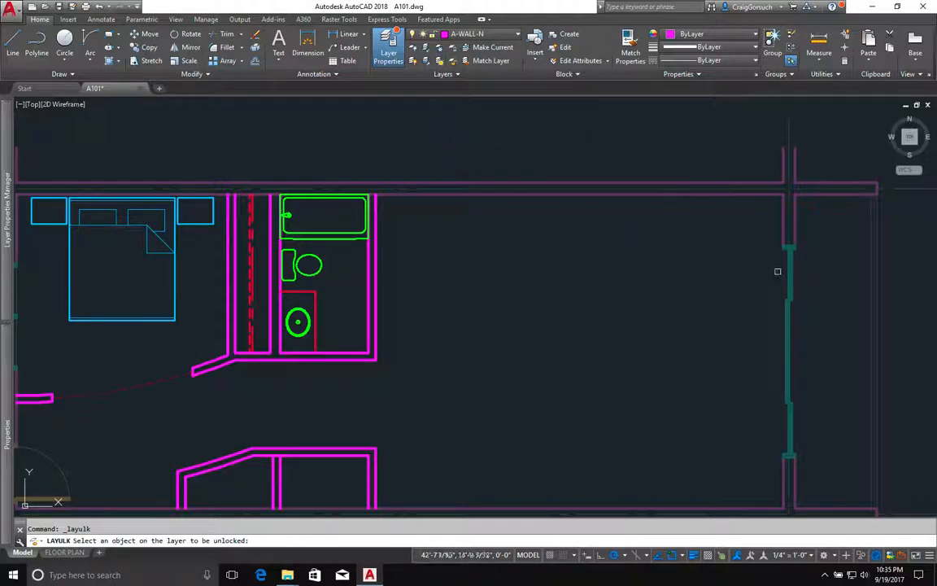
{"action": "scroll", "coordinate": [783, 254], "scroll_direction": "up", "scroll_amount": 3}
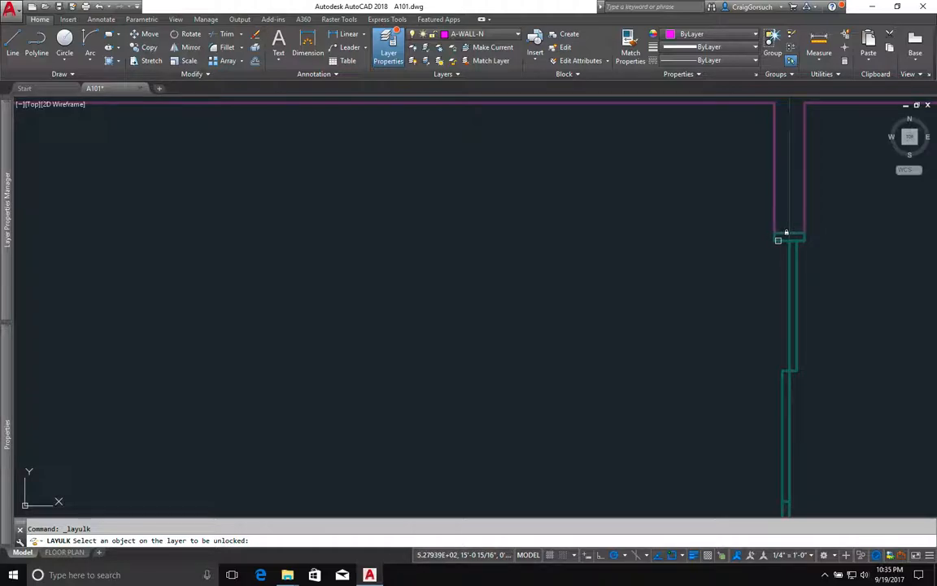
{"action": "left_click", "coordinate": [778, 240]}
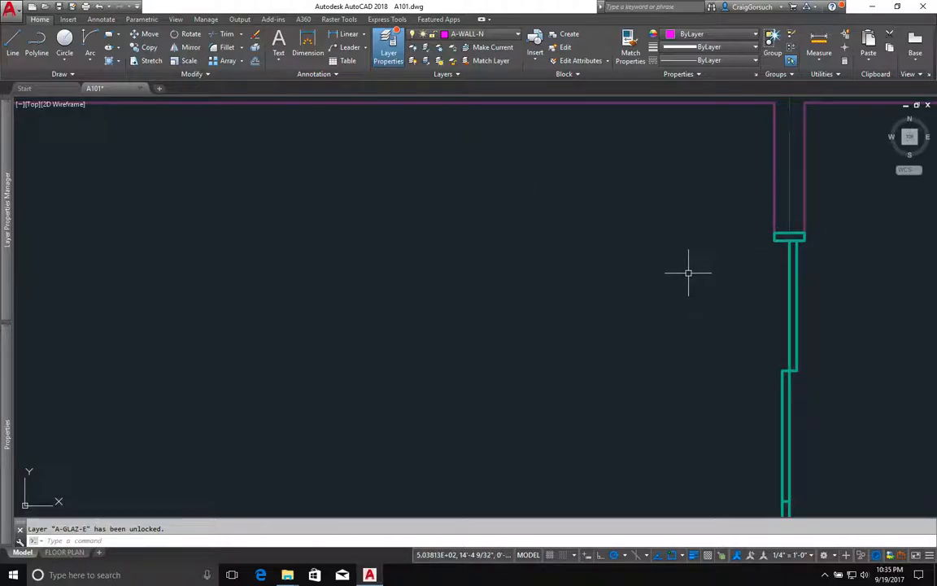
Copy the jamb and two panels from the upper half of the sliding glass door into the open room beside it
{"action": "scroll", "coordinate": [683, 261], "scroll_direction": "down", "scroll_amount": 3}
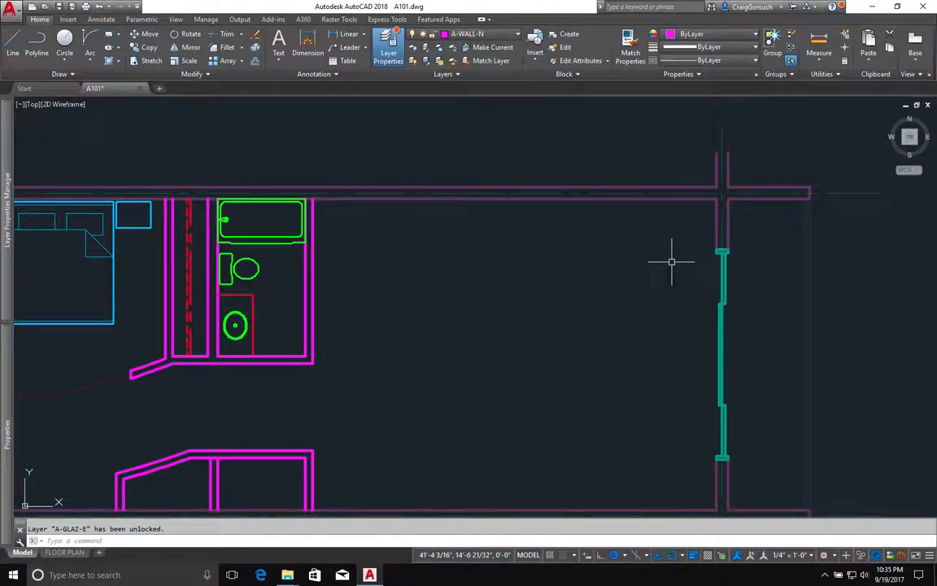
{"action": "type", "text": "o"}
{"action": "key", "text": "Return"}
{"action": "left_click", "coordinate": [685, 240]}
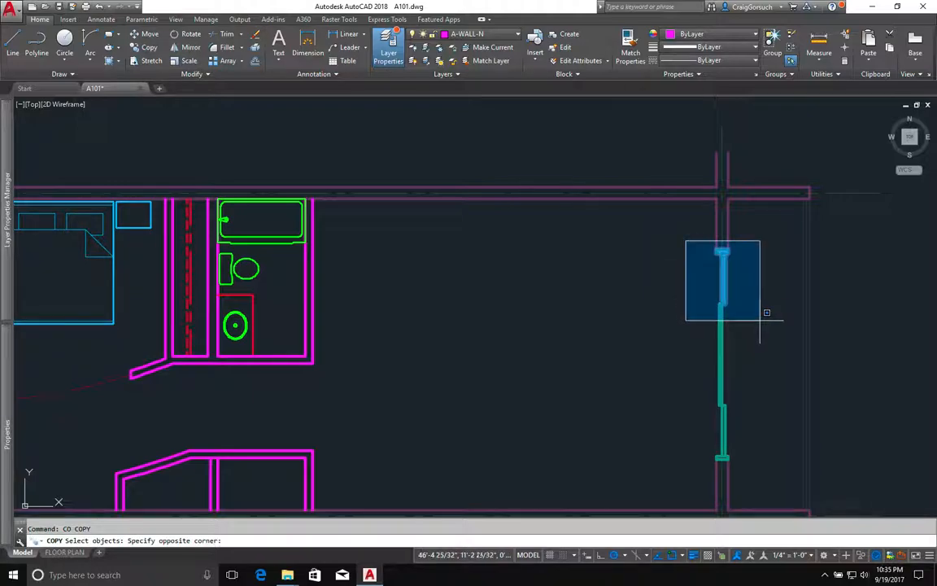
{"action": "left_click", "coordinate": [755, 357]}
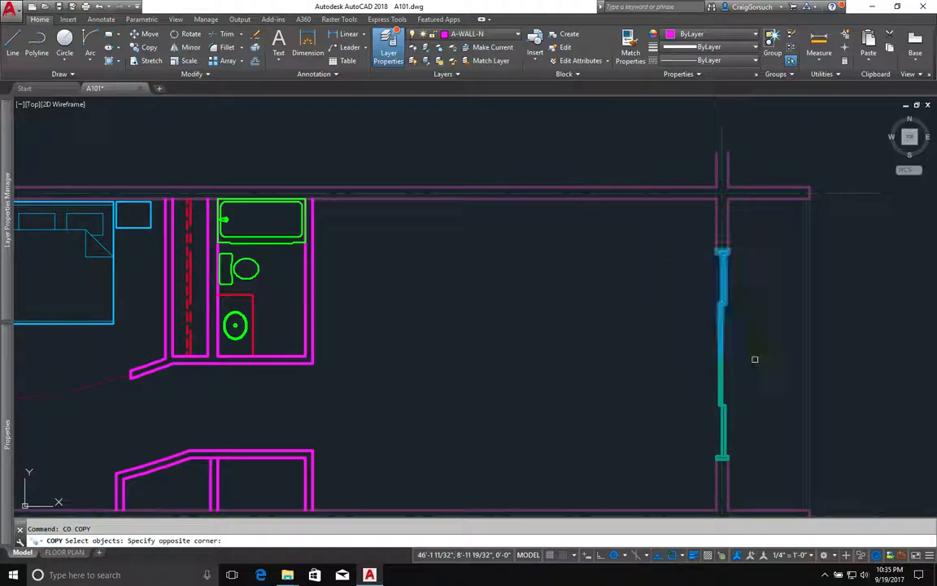
{"action": "key", "text": "Return"}
{"action": "left_click", "coordinate": [744, 312]}
{"action": "left_click", "coordinate": [644, 311]}
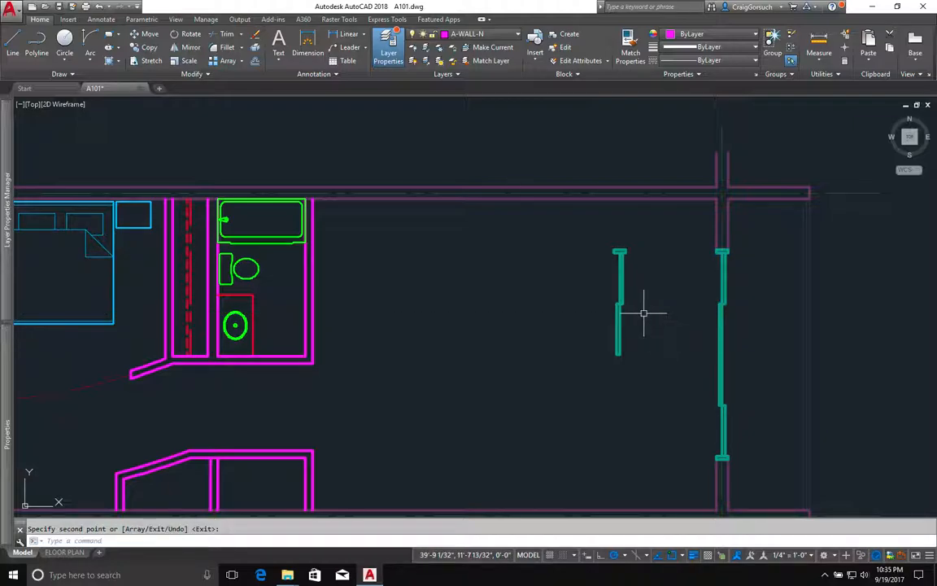
{"action": "scroll", "coordinate": [641, 307], "scroll_direction": "up", "scroll_amount": 2}
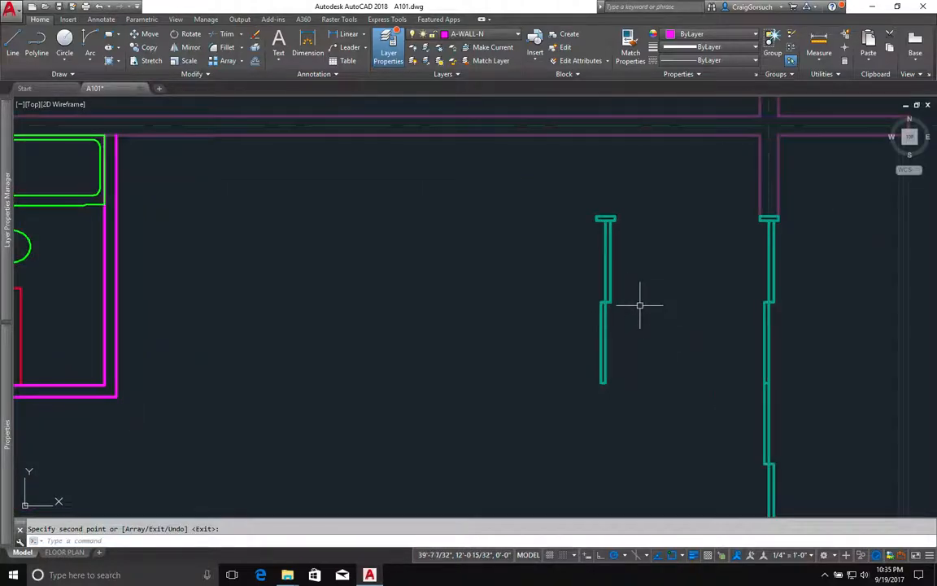
{"action": "scroll", "coordinate": [641, 305], "scroll_direction": "up", "scroll_amount": 2}
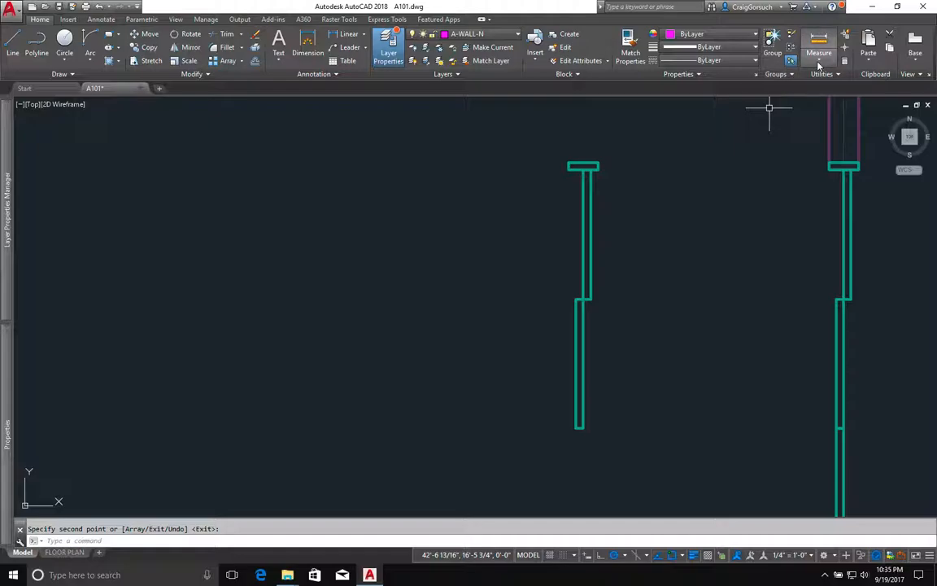
{"action": "left_click", "coordinate": [819, 65]}
{"action": "left_click", "coordinate": [822, 82]}
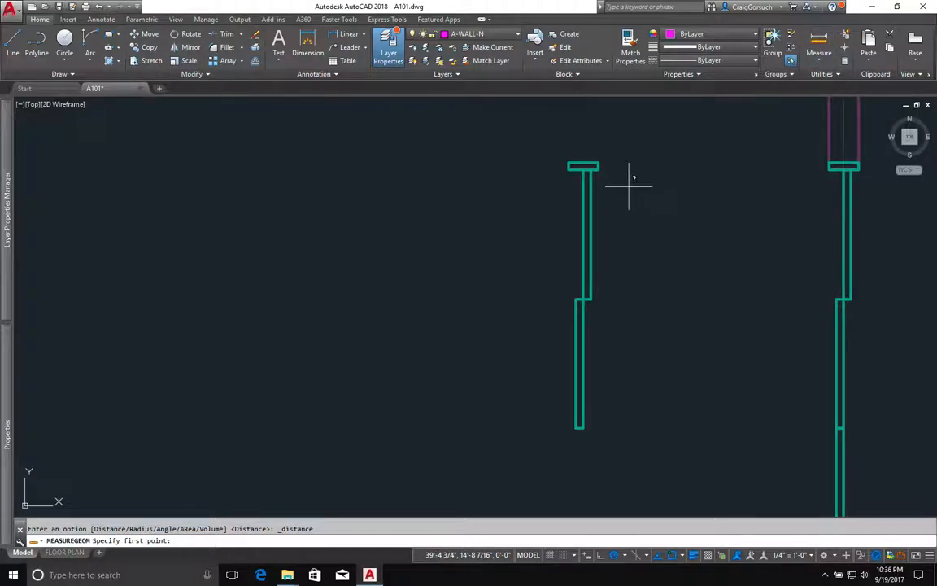
{"action": "key", "text": "Escape"}
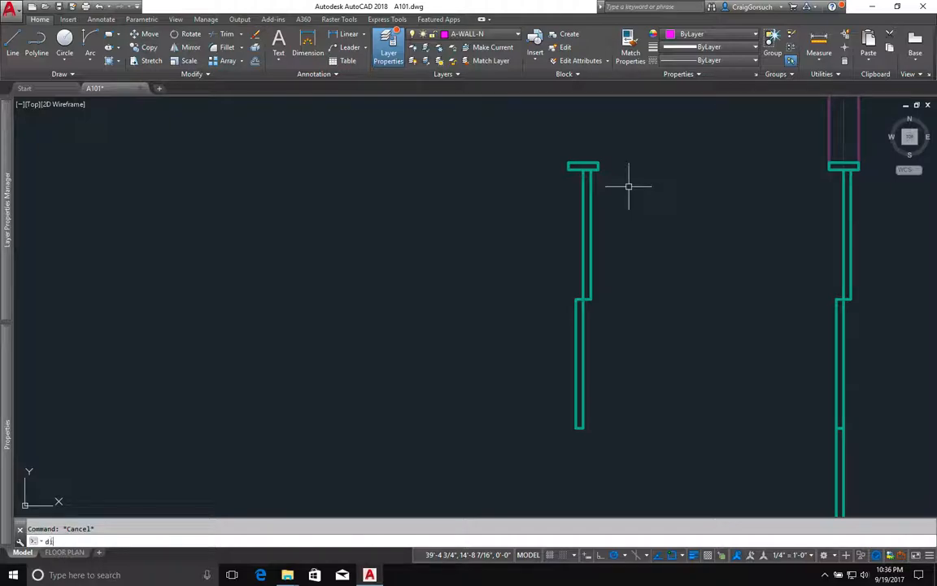
Measure the copied door half from the jamb's inner face to the far end of the second panel
{"action": "type", "text": "di"}
{"action": "key", "text": "Return"}
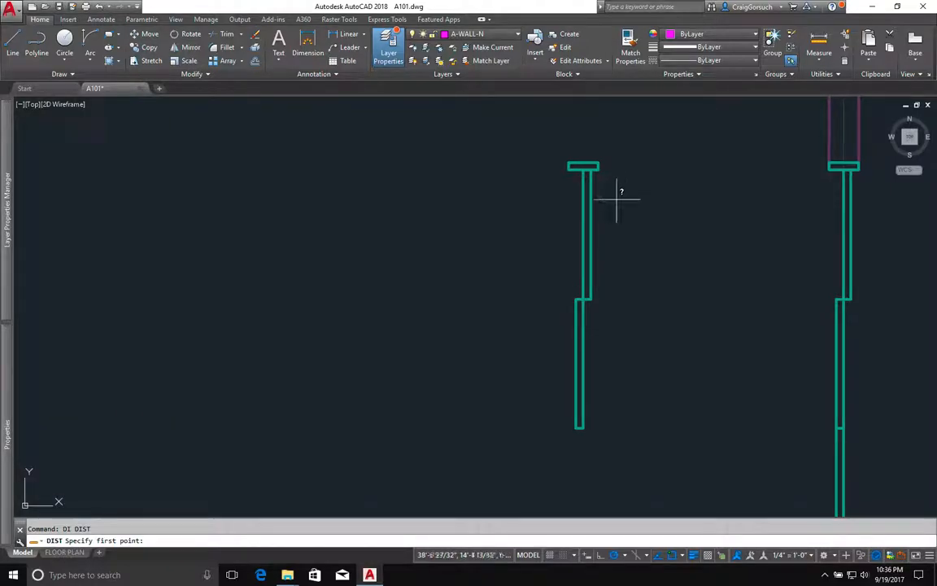
{"action": "left_click", "coordinate": [583, 185]}
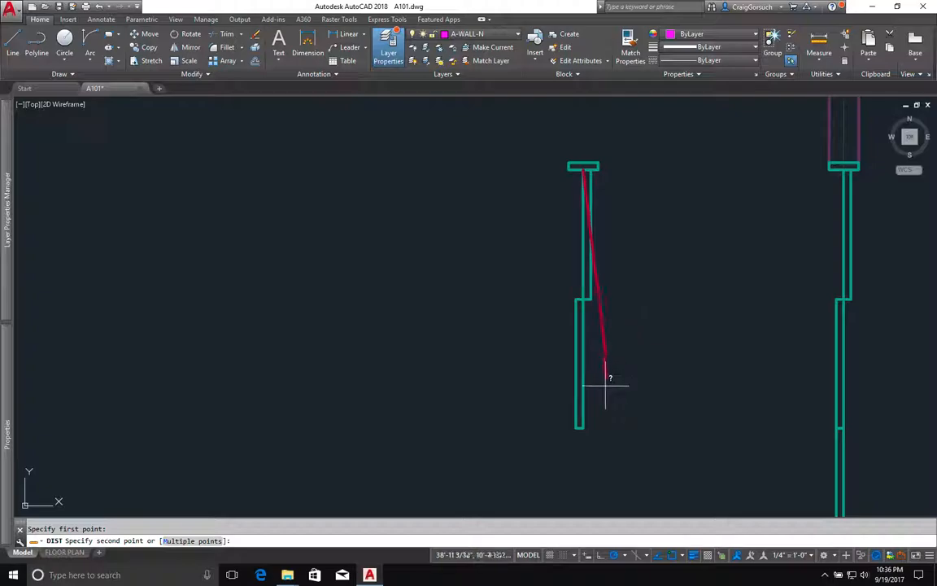
{"action": "left_click", "coordinate": [582, 426]}
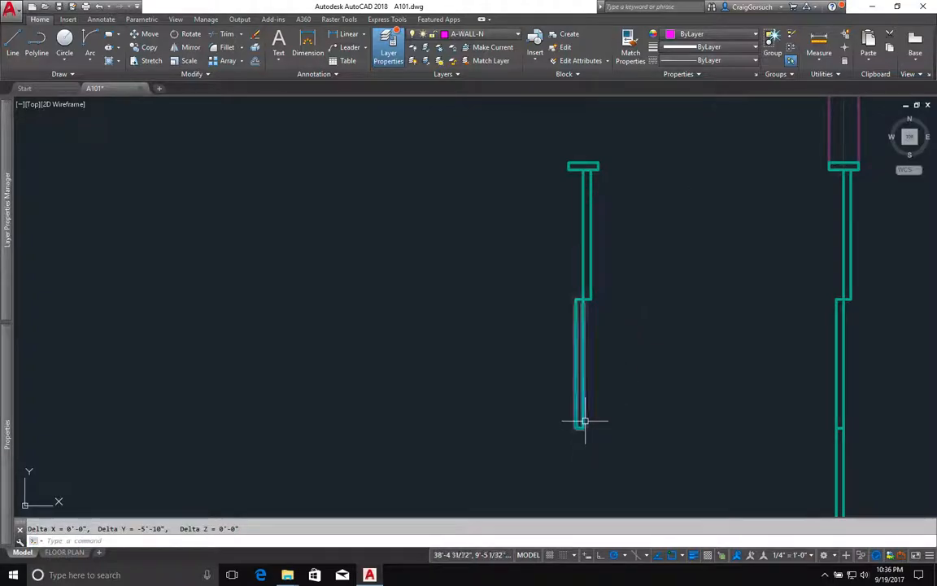
Stretch the copied door's upper jamb and the adjoining end of the upper panel 1" upward
{"action": "left_click_drag", "start_coordinate": [165, 530], "coordinate": [135, 531]}
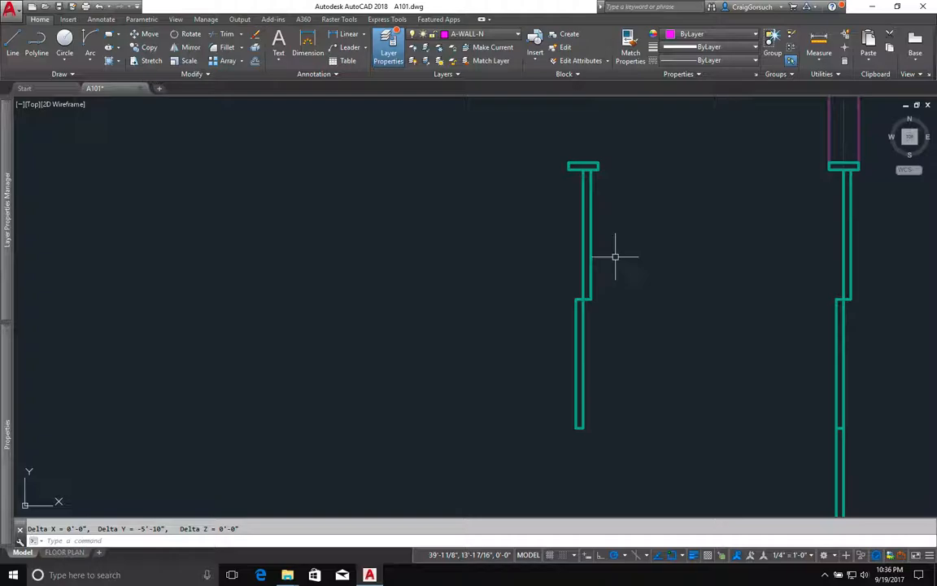
{"action": "key", "text": "Return"}
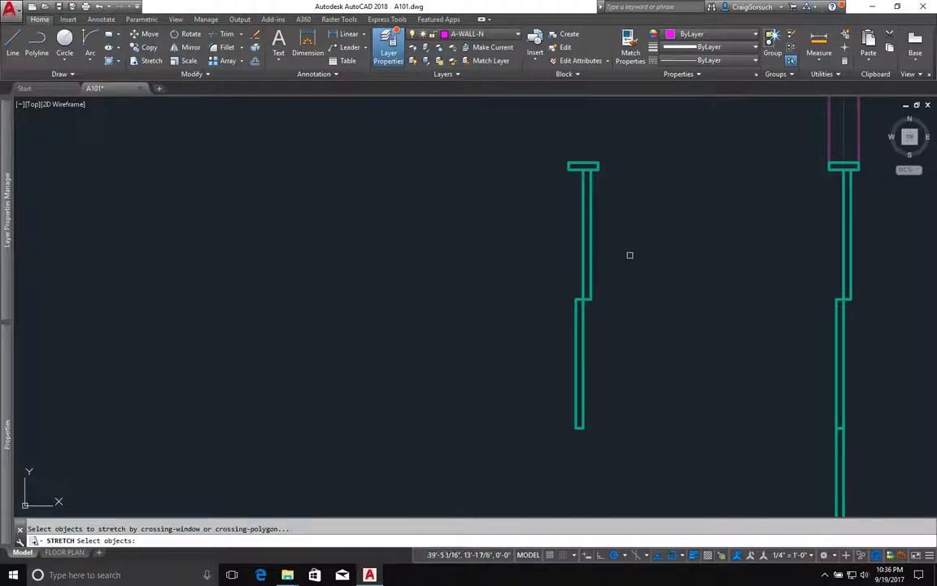
{"action": "left_click", "coordinate": [628, 143]}
{"action": "left_click", "coordinate": [560, 181]}
{"action": "key", "text": "Return"}
{"action": "left_click", "coordinate": [542, 235]}
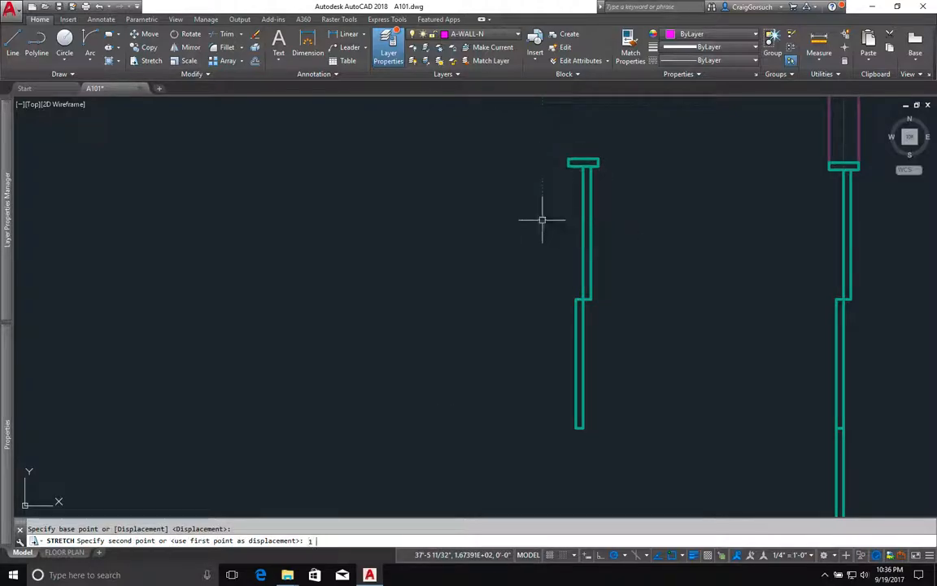
{"action": "left_click", "coordinate": [542, 218]}
{"action": "key", "text": "Return"}
Stretch the free end of the copied door's lower panel 1" downward
{"action": "left_click", "coordinate": [619, 388]}
{"action": "left_click", "coordinate": [558, 431]}
{"action": "key", "text": "Return"}
{"action": "left_click", "coordinate": [547, 364]}
{"action": "type", "text": "1"}
{"action": "key", "text": "Return"}
Copy the upper jamb from its outer edge midpoint to the far end of the lower panel
{"action": "type", "text": "co"}
{"action": "key", "text": "Return"}
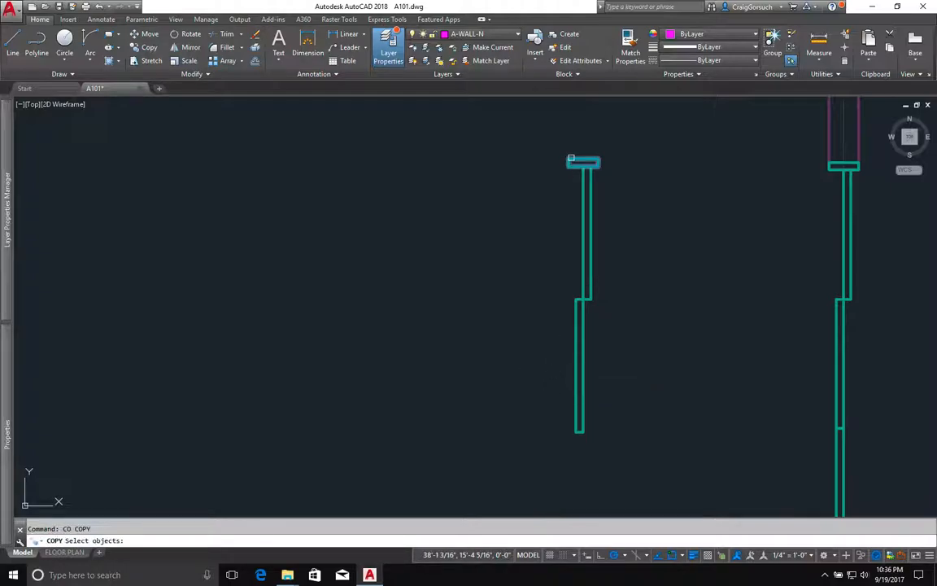
{"action": "key", "text": "Return"}
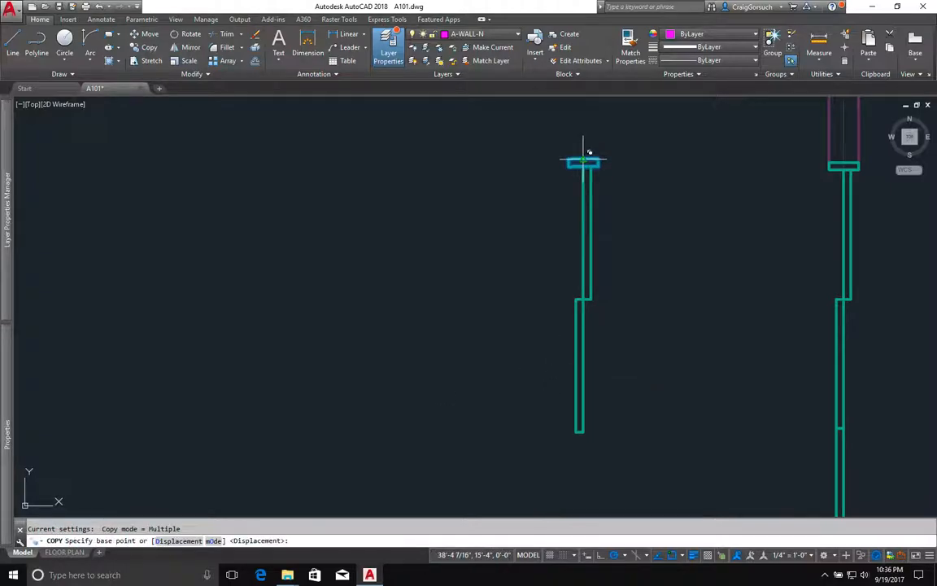
{"action": "left_click", "coordinate": [583, 161]}
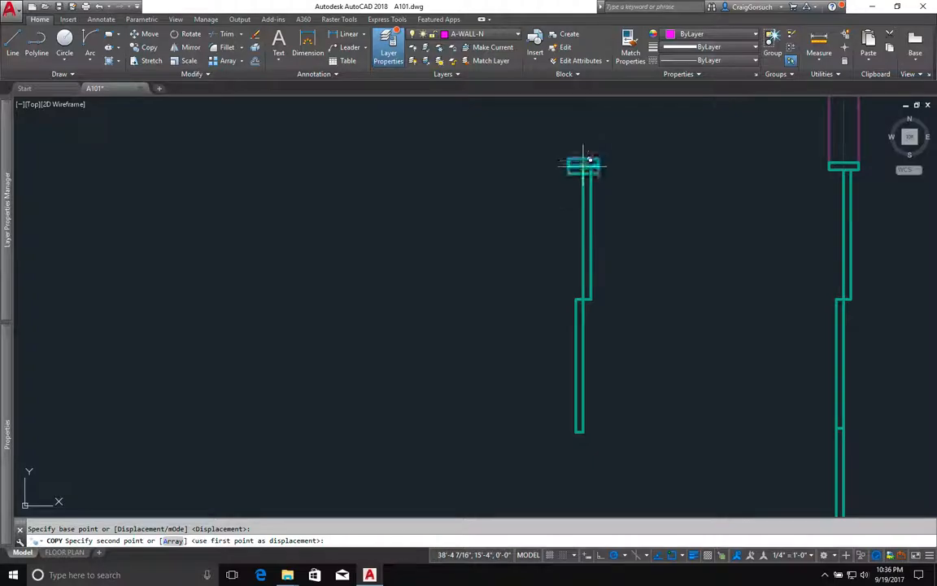
{"action": "left_click", "coordinate": [583, 433]}
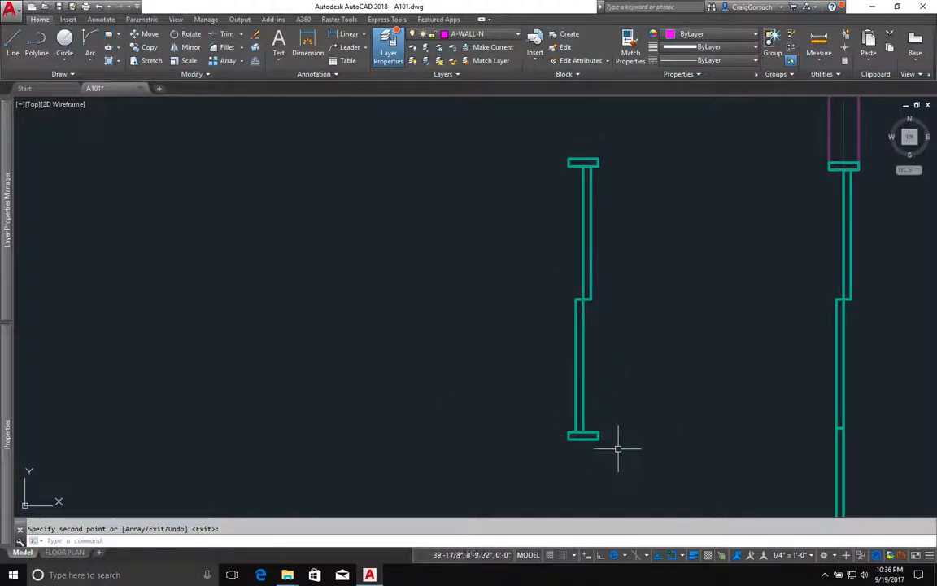
{"action": "key", "text": "Return"}
Put both jambs and panels of the new door on layer A-DOOR-N and lock A-GLAZ-E by picking the existing glass door
{"action": "left_click", "coordinate": [618, 445]}
{"action": "left_click", "coordinate": [539, 150]}
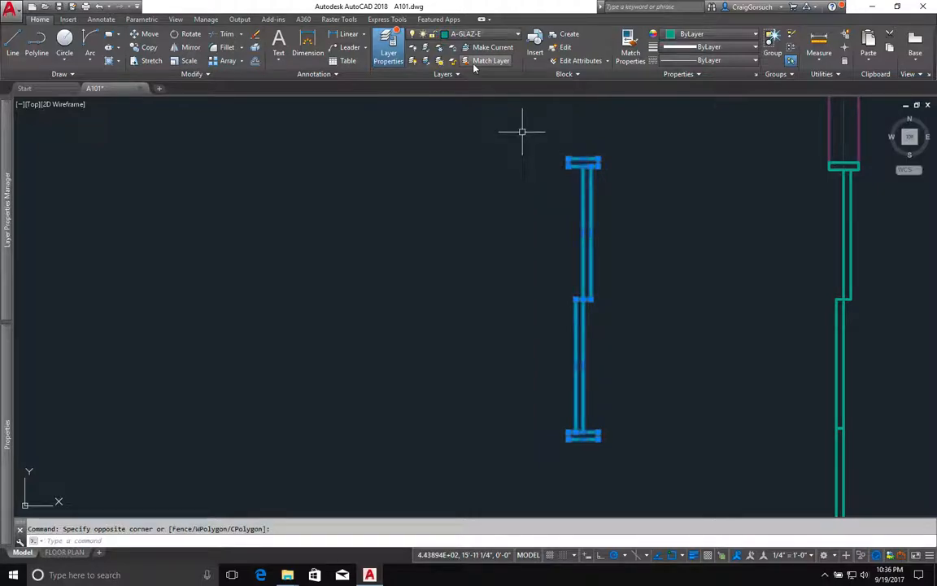
{"action": "left_click", "coordinate": [446, 33]}
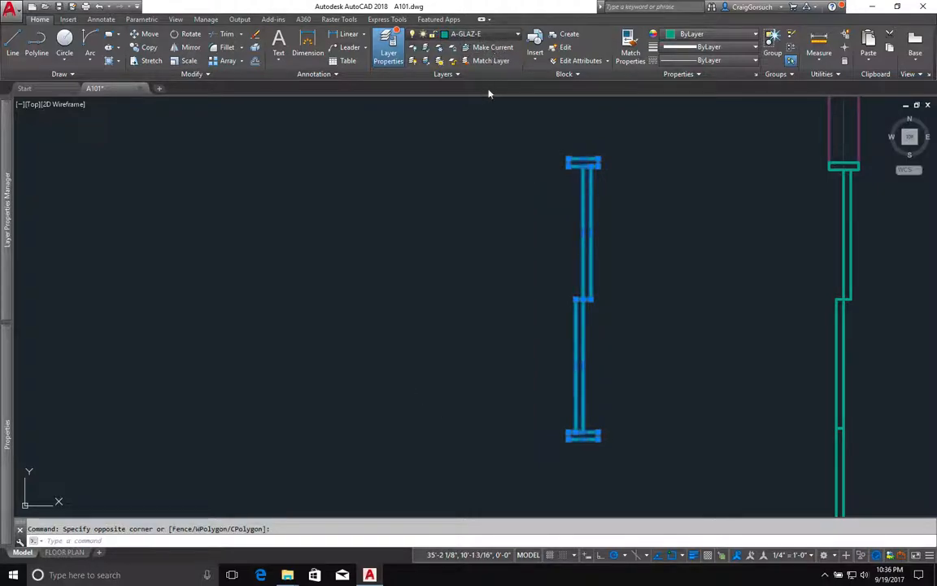
{"action": "left_click", "coordinate": [472, 47]}
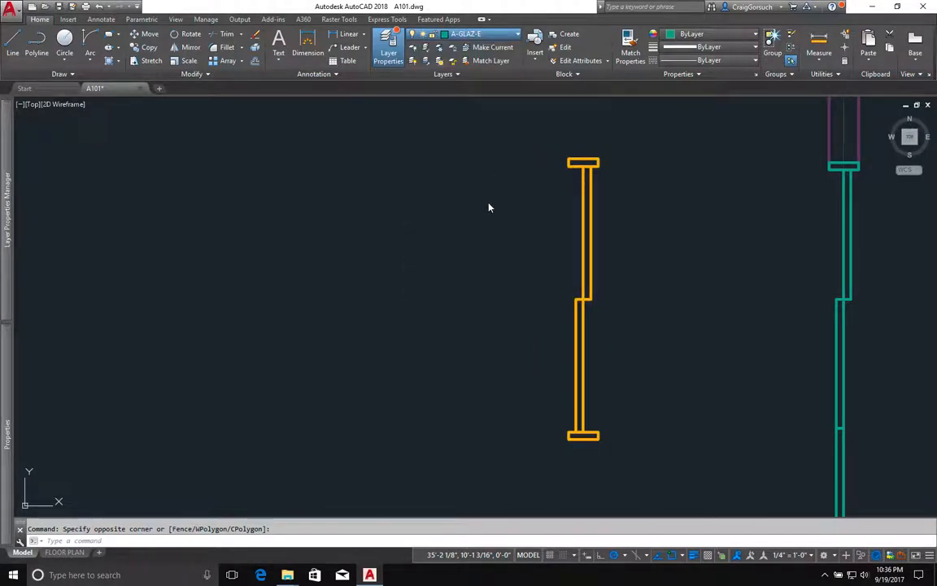
{"action": "key", "text": "Escape"}
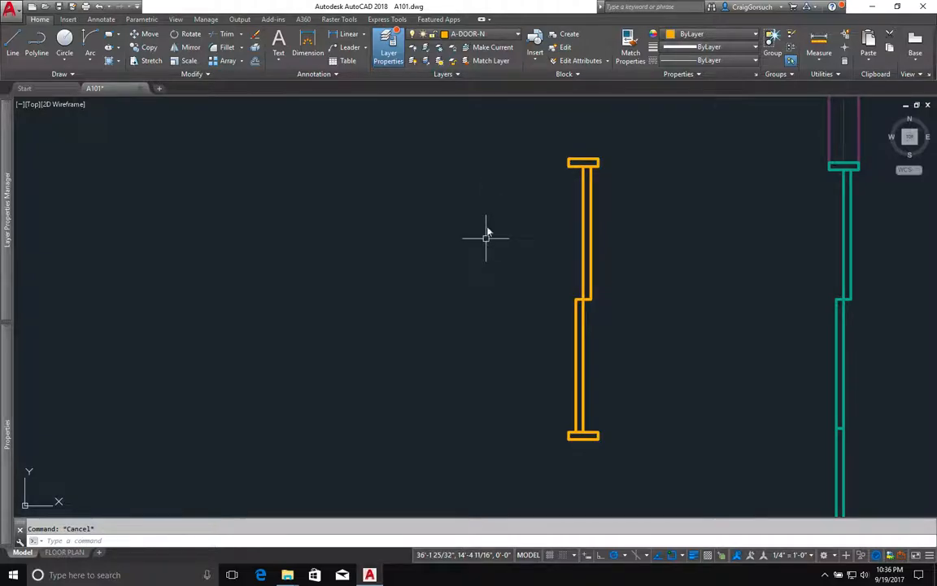
{"action": "left_click", "coordinate": [454, 48]}
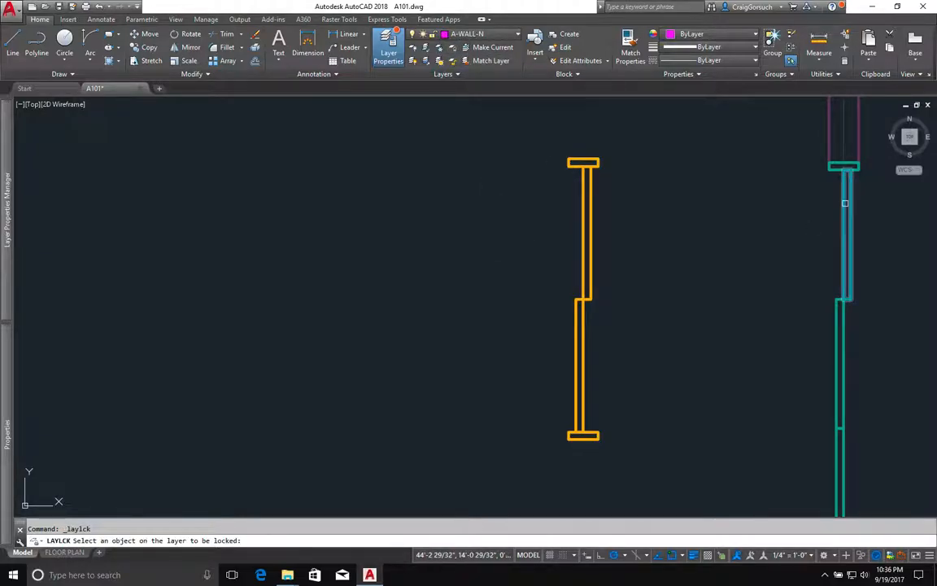
{"action": "key", "text": "Escape"}
Move the new sliding door assembly across the plan into the bedroom, just beside the closet wall
{"action": "scroll", "coordinate": [688, 251], "scroll_direction": "down", "scroll_amount": 4}
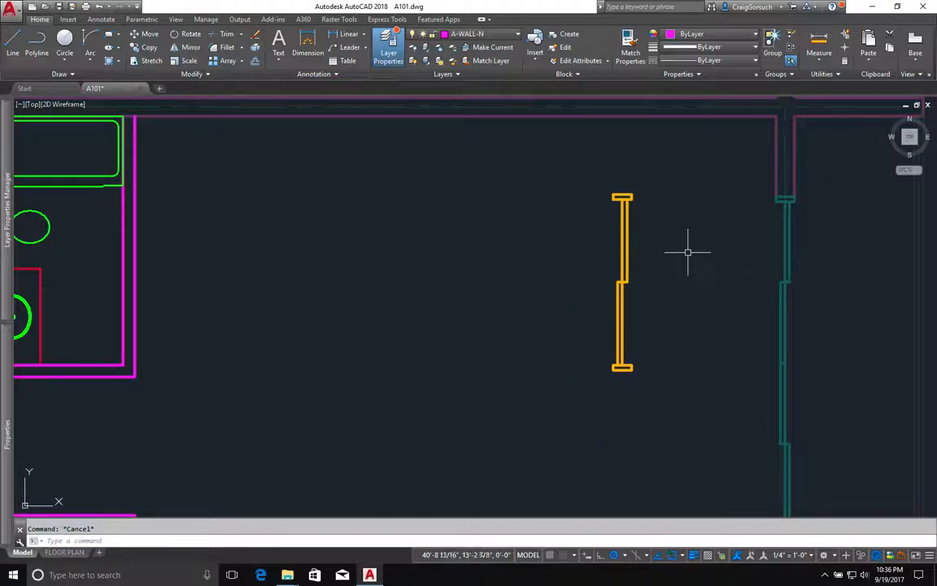
{"action": "middle_click_drag", "start_coordinate": [692, 248], "coordinate": [824, 248]}
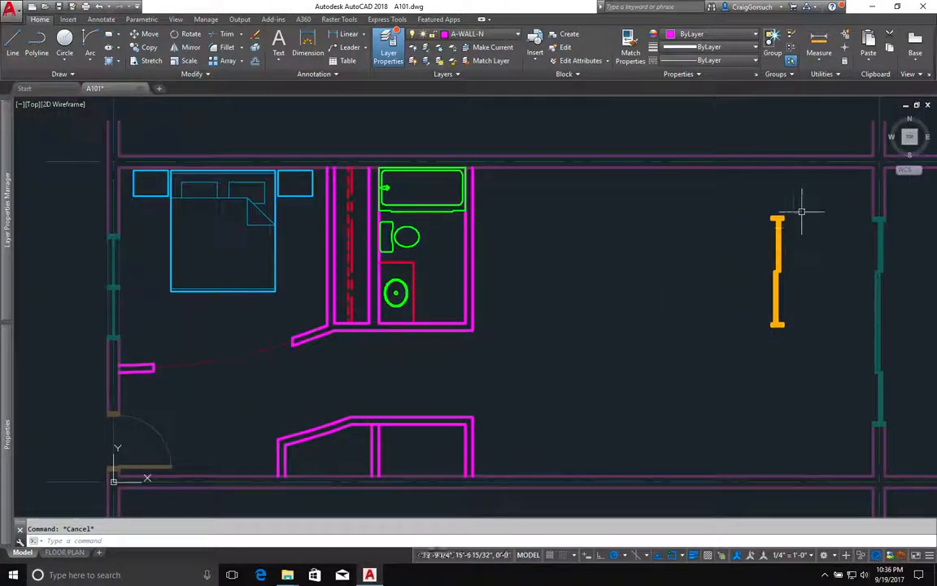
{"action": "type", "text": "m"}
{"action": "key", "text": "Return"}
{"action": "left_click", "coordinate": [802, 207]}
{"action": "left_click", "coordinate": [747, 327]}
{"action": "key", "text": "Return"}
{"action": "left_click", "coordinate": [750, 302]}
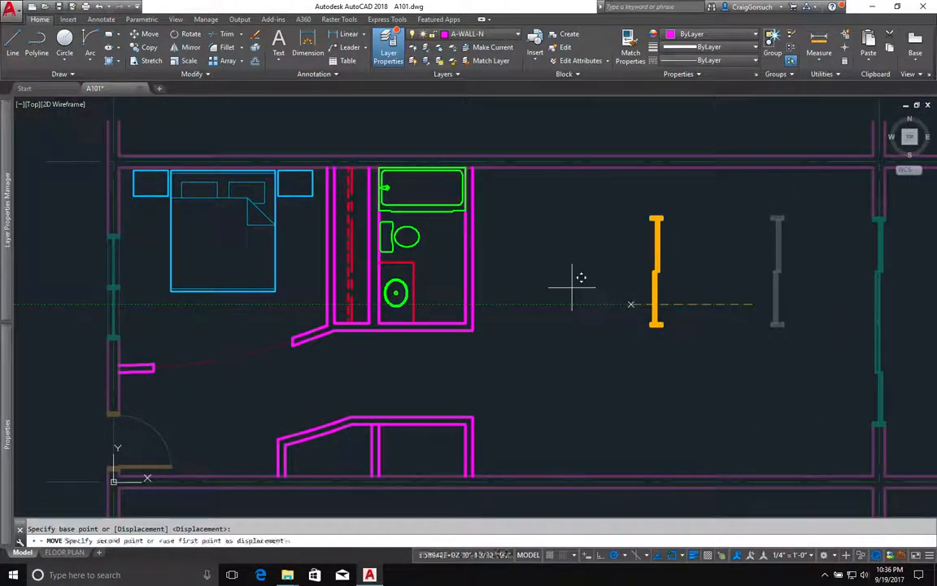
{"action": "left_click", "coordinate": [294, 268]}
Move the sliding door into the bedroom closet wall, centred along the closet and with its jambs flush to the closet-side wall face
{"action": "scroll", "coordinate": [300, 261], "scroll_direction": "up", "scroll_amount": 4}
{"action": "mouse_move", "coordinate": [310, 234]}
{"action": "middle_mouse_down"}
{"action": "mouse_move", "coordinate": [334, 304]}
{"action": "mouse_move", "coordinate": [333, 340]}
{"action": "middle_mouse_up"}
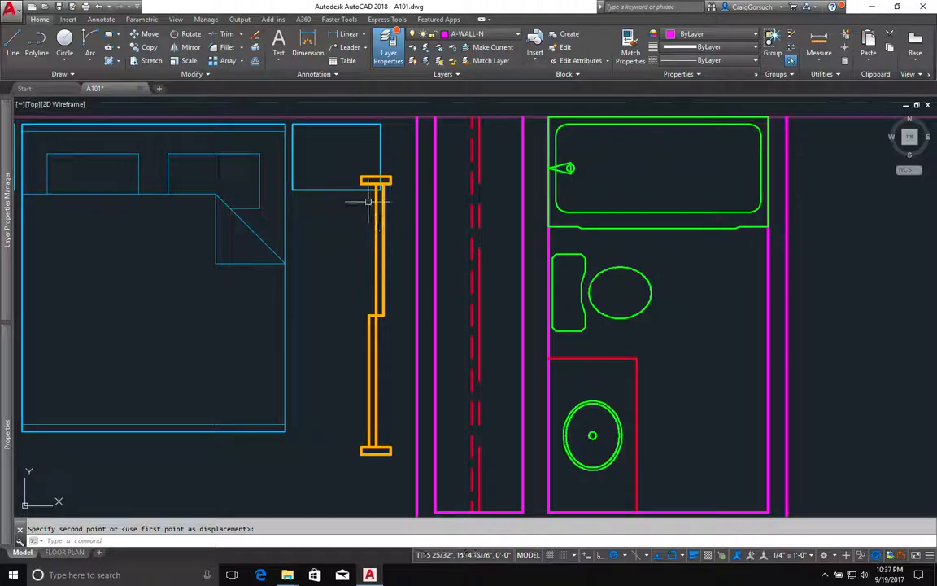
{"action": "type", "text": "m"}
{"action": "key", "text": "Return"}
{"action": "left_click", "coordinate": [350, 173]}
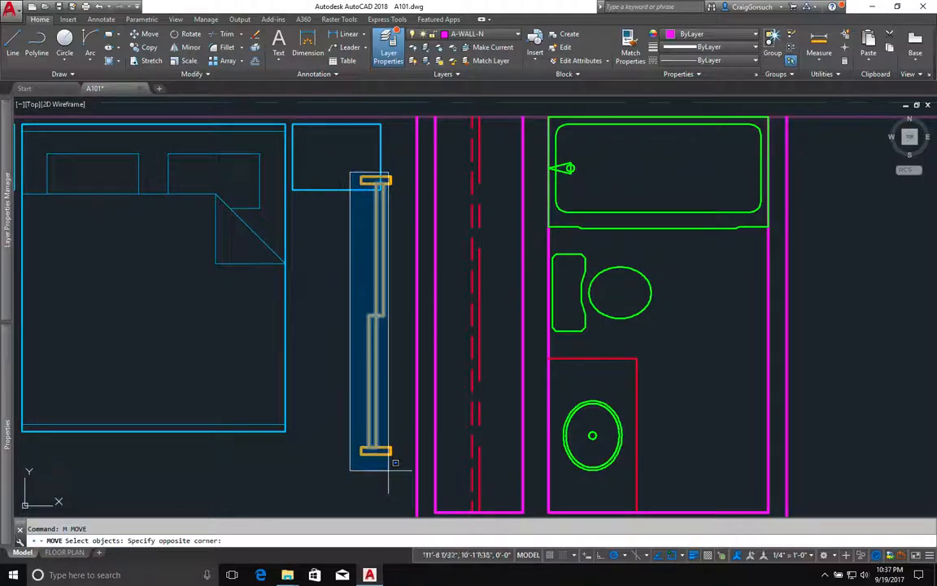
{"action": "left_click", "coordinate": [396, 470]}
{"action": "scroll", "coordinate": [406, 345], "scroll_direction": "up", "scroll_amount": 2}
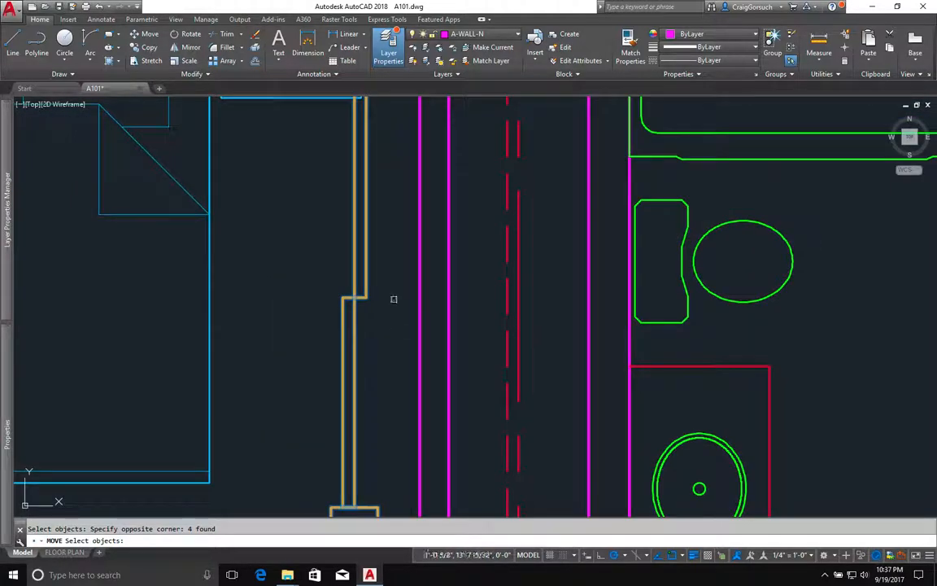
{"action": "mouse_move", "coordinate": [391, 285]}
{"action": "middle_mouse_down"}
{"action": "mouse_move", "coordinate": [391, 268]}
{"action": "mouse_move", "coordinate": [379, 265]}
{"action": "middle_mouse_up"}
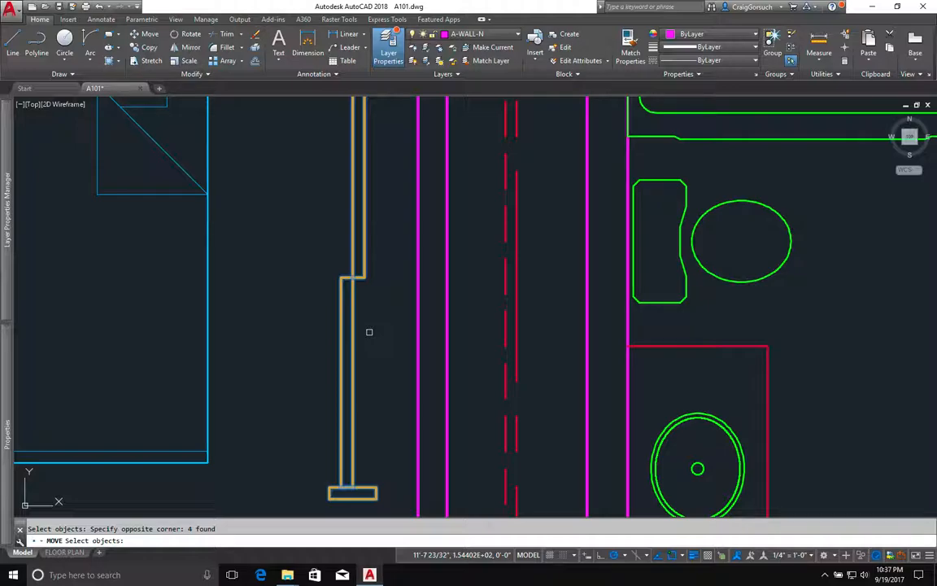
{"action": "key", "text": "Return"}
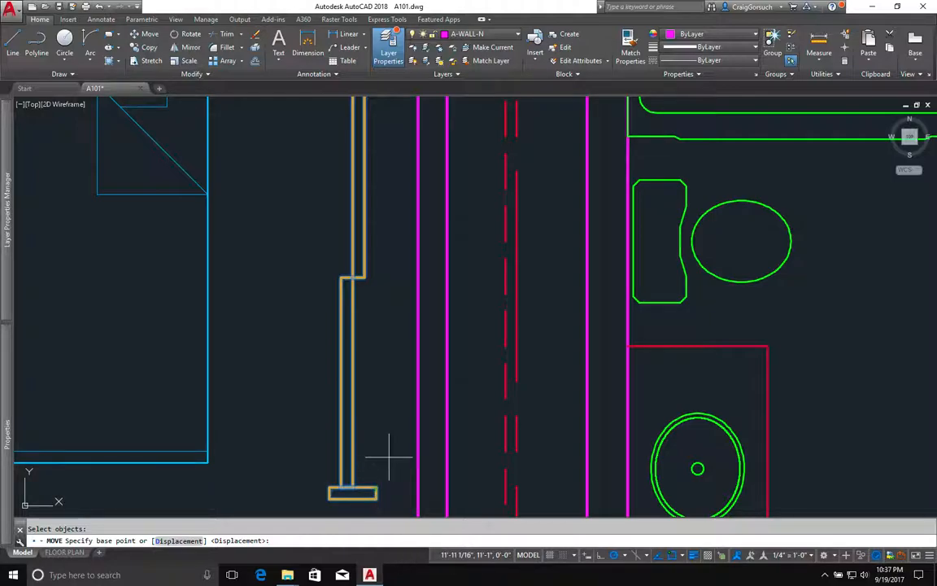
{"action": "left_click", "coordinate": [375, 277]}
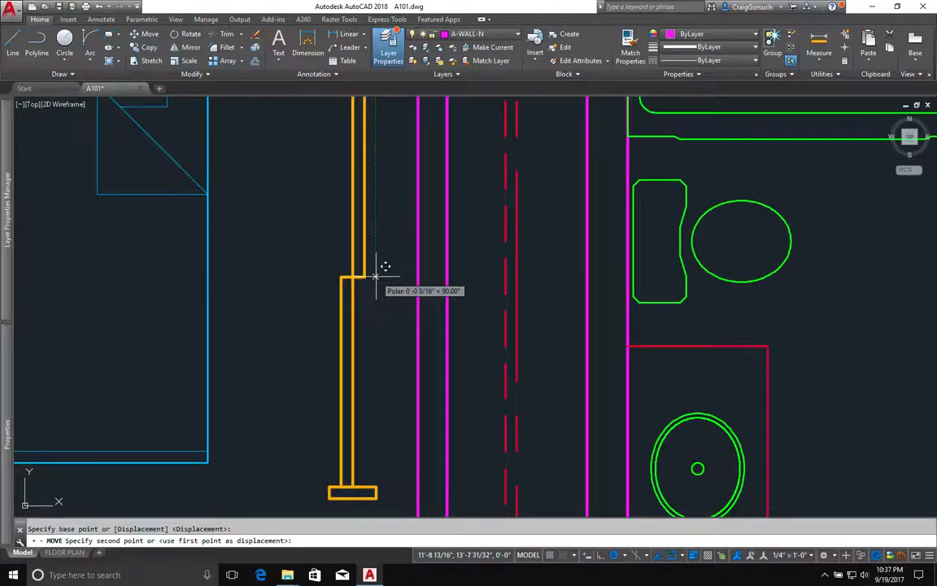
{"action": "scroll", "coordinate": [376, 277], "scroll_direction": "down", "scroll_amount": 2}
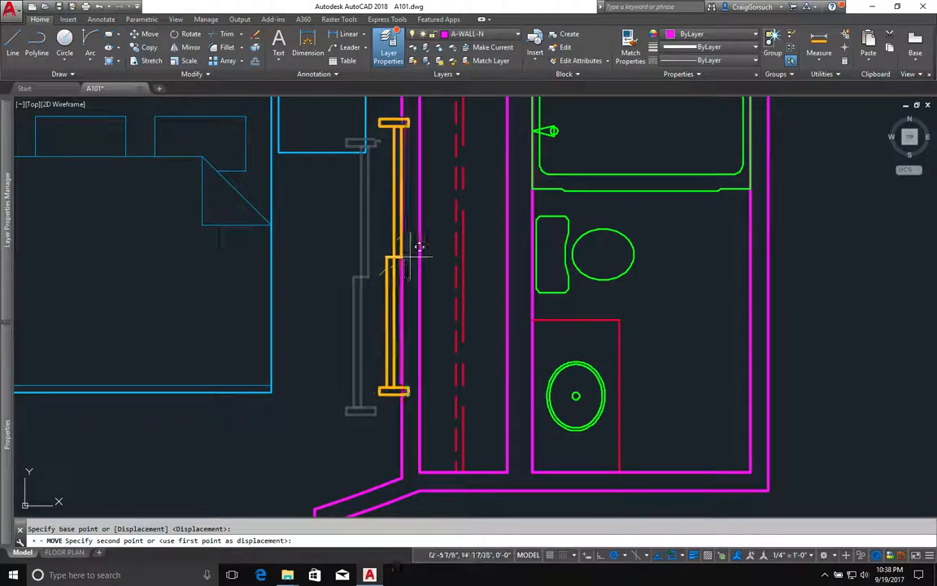
{"action": "mouse_move", "coordinate": [421, 257]}
{"action": "middle_mouse_down"}
{"action": "mouse_move", "coordinate": [418, 300]}
{"action": "mouse_move", "coordinate": [418, 291]}
{"action": "middle_mouse_up"}
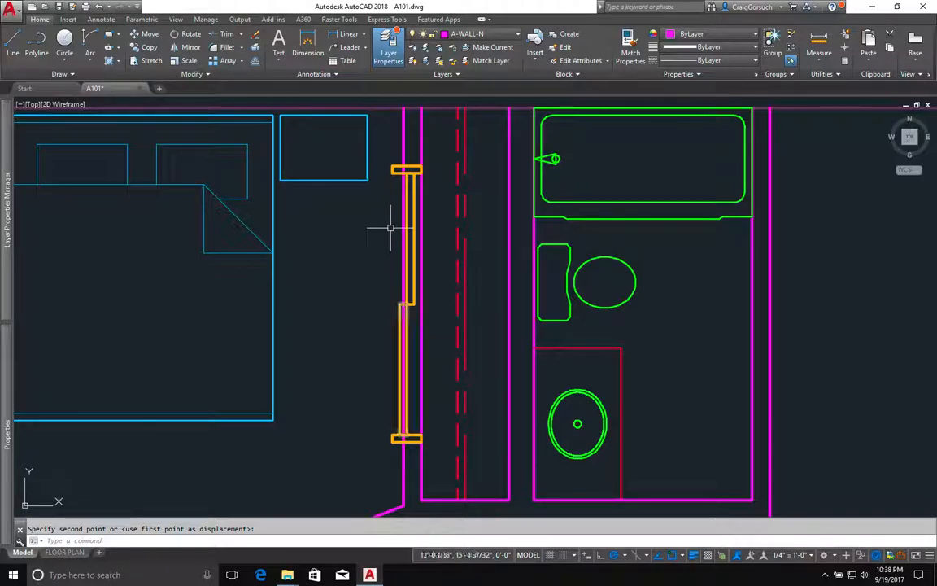
Stretch the bedroom-side ends of both jambs inward to the wall's bedroom face so they match the wall thickness
{"action": "key", "text": "Return"}
{"action": "left_click", "coordinate": [394, 158]}
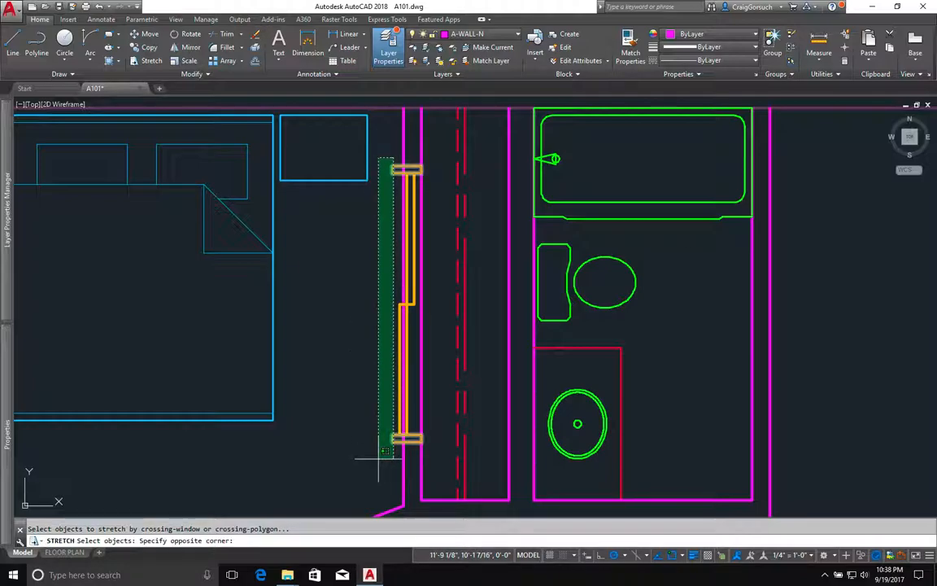
{"action": "left_click", "coordinate": [378, 419]}
{"action": "scroll", "coordinate": [395, 451], "scroll_direction": "up", "scroll_amount": 4}
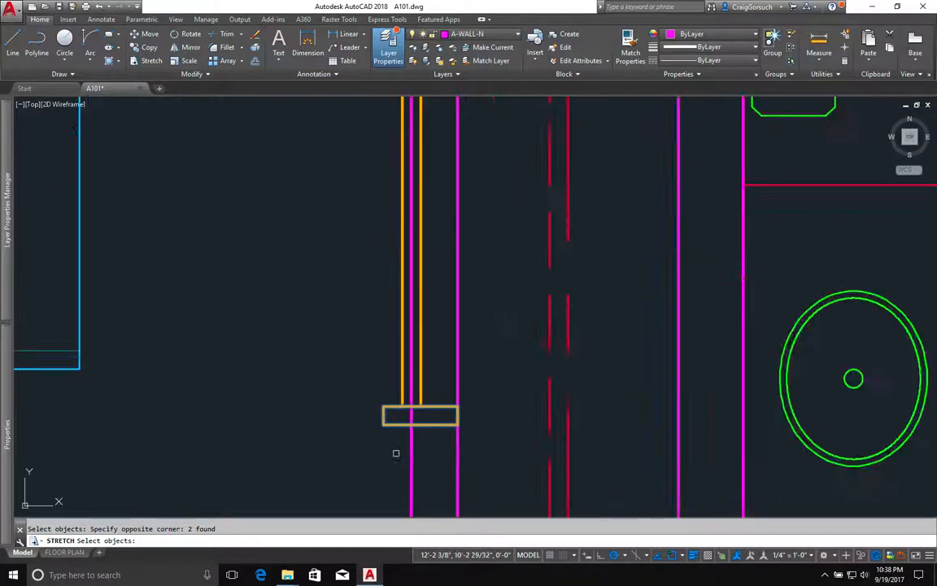
{"action": "key", "text": "Return"}
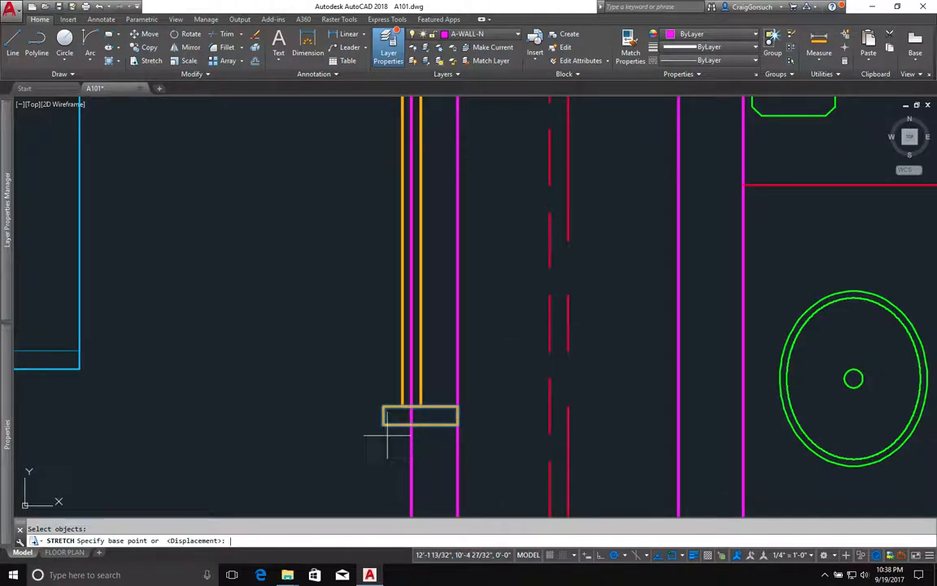
{"action": "left_click", "coordinate": [383, 423]}
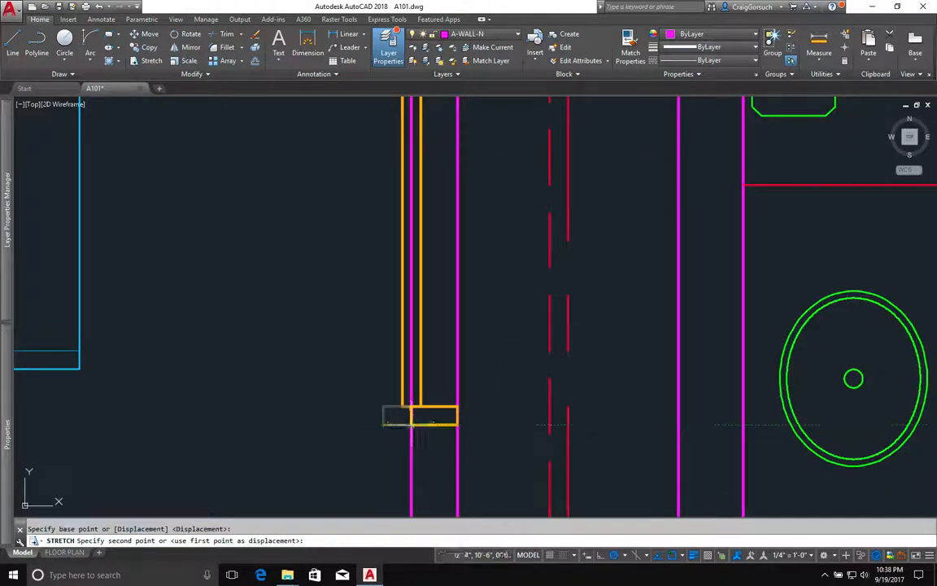
{"action": "left_click", "coordinate": [411, 423]}
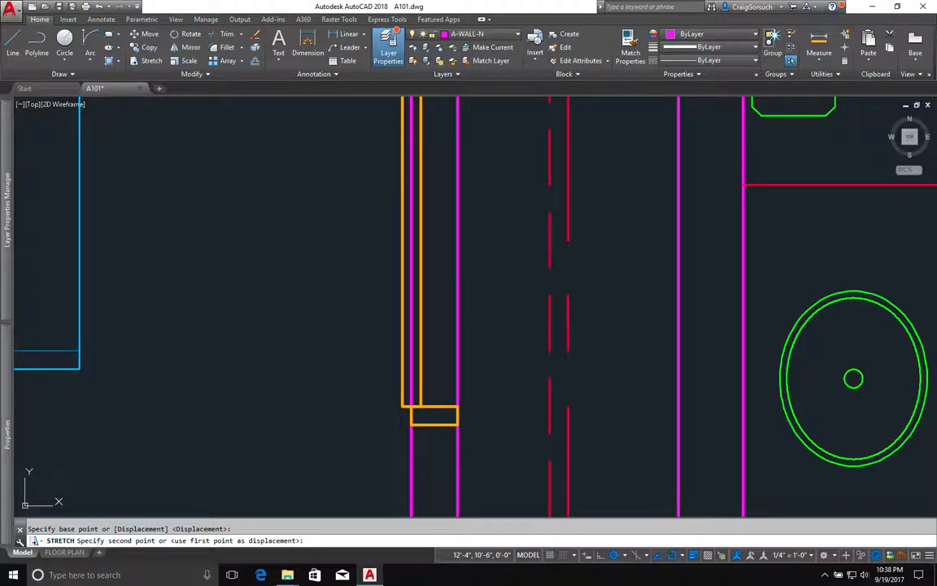
Move both door panels so the line where they meet sits on the midpoint of the jamb's inner face
{"action": "scroll", "coordinate": [382, 326], "scroll_direction": "down", "scroll_amount": 2}
{"action": "middle_click_drag", "start_coordinate": [376, 242], "coordinate": [359, 366]}
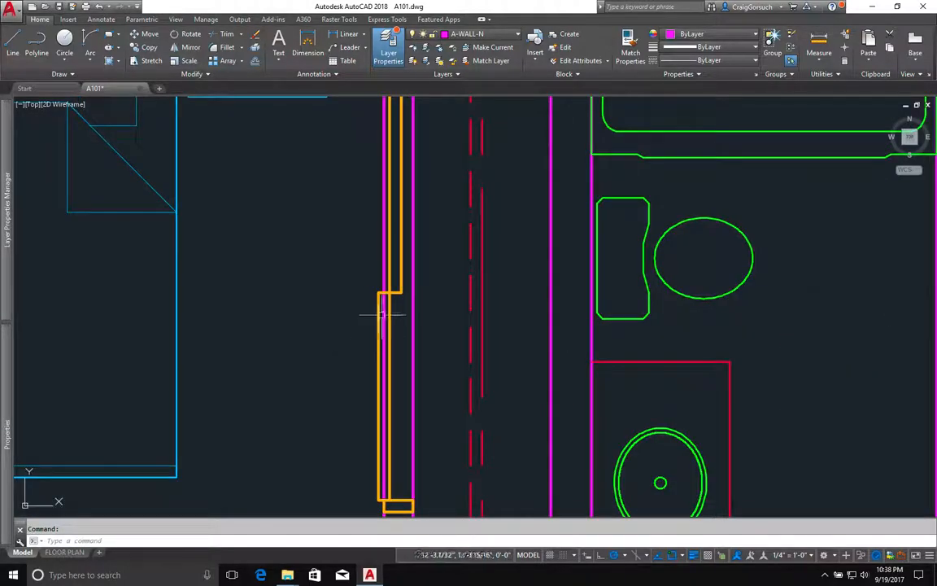
{"action": "type", "text": "m"}
{"action": "key", "text": "Return"}
{"action": "left_click", "coordinate": [397, 292]}
{"action": "left_click", "coordinate": [389, 300]}
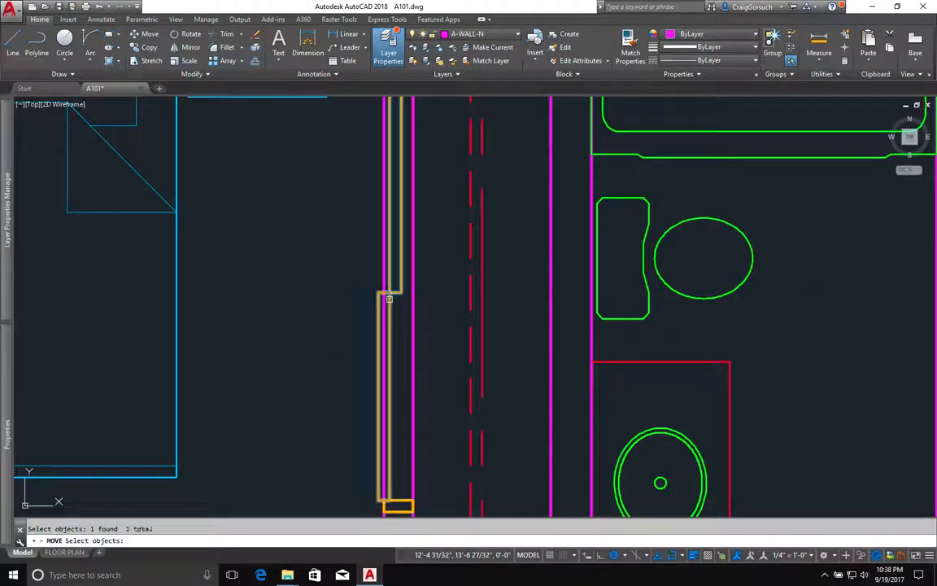
{"action": "scroll", "coordinate": [388, 489], "scroll_direction": "up", "scroll_amount": 3}
{"action": "key", "text": "Return"}
{"action": "left_click", "coordinate": [380, 486]}
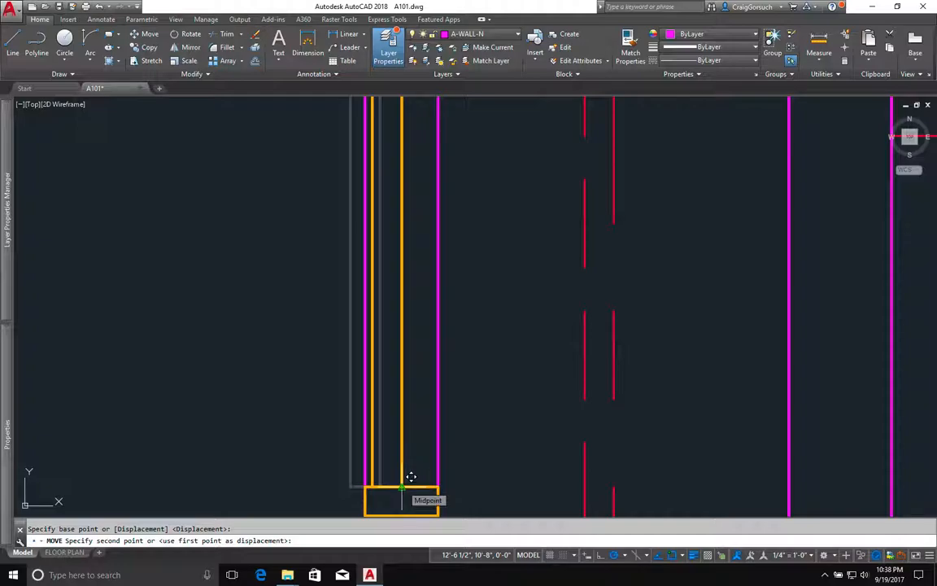
{"action": "scroll", "coordinate": [412, 437], "scroll_direction": "down", "scroll_amount": 4}
{"action": "left_click", "coordinate": [412, 437]}
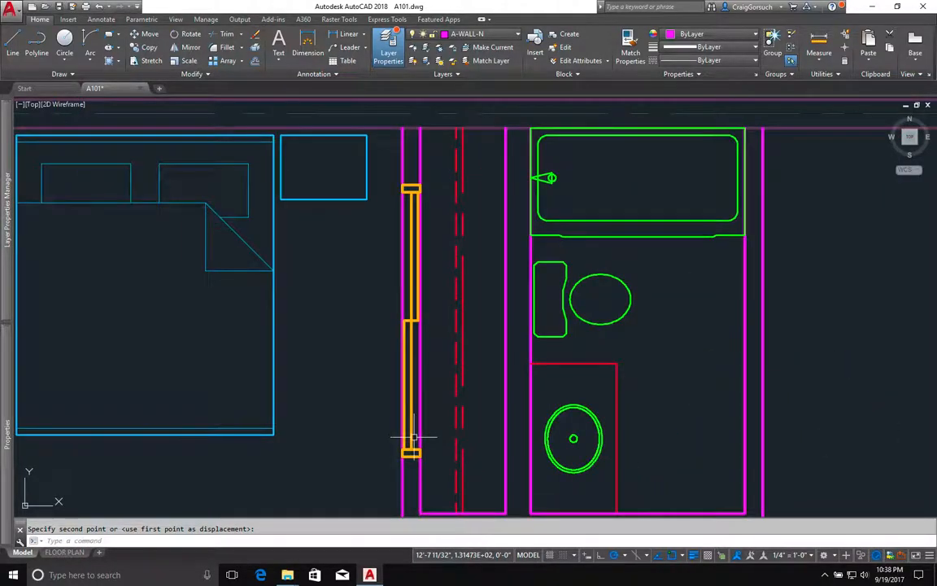
Draw a rectangle around the closet sliding door, running between the outer ends of the jambs and extending past both wall faces
{"action": "scroll", "coordinate": [413, 436], "scroll_direction": "up", "scroll_amount": 2}
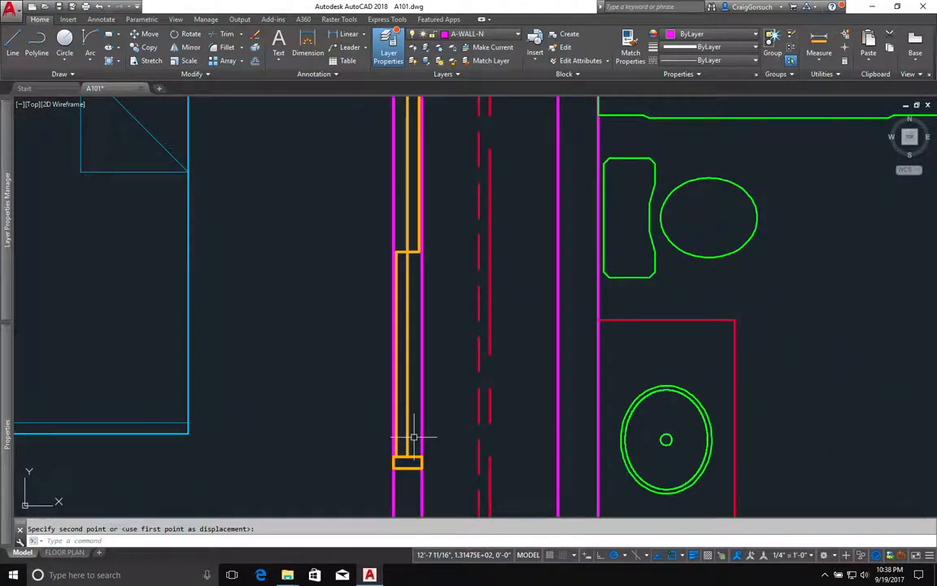
{"action": "key", "text": "Return"}
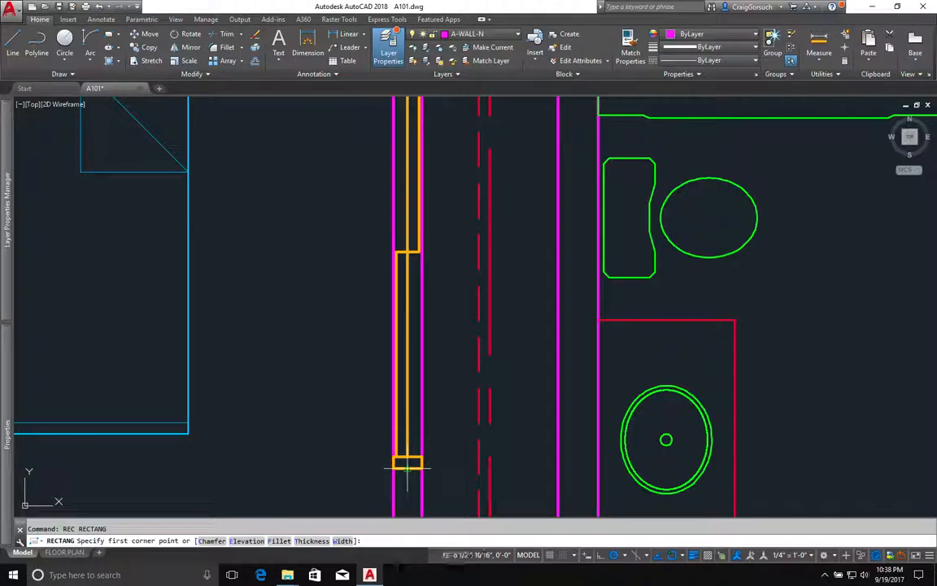
{"action": "left_click", "coordinate": [440, 468]}
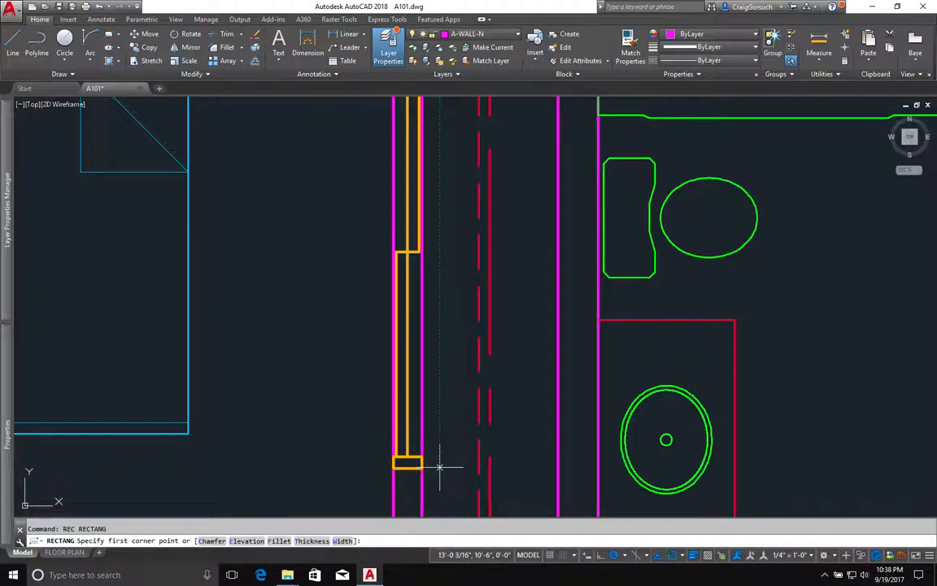
{"action": "middle_click_drag", "start_coordinate": [378, 324], "coordinate": [383, 398]}
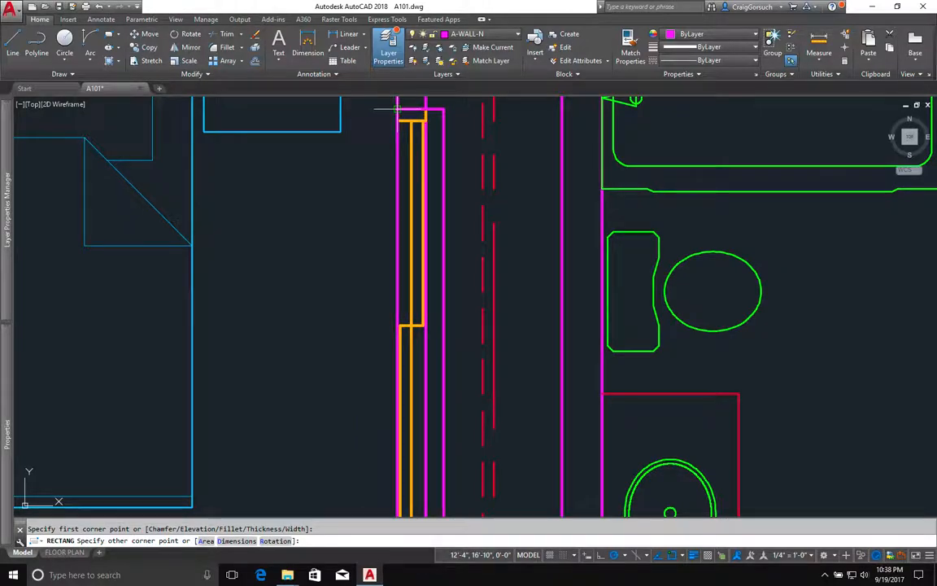
{"action": "left_click", "coordinate": [378, 107]}
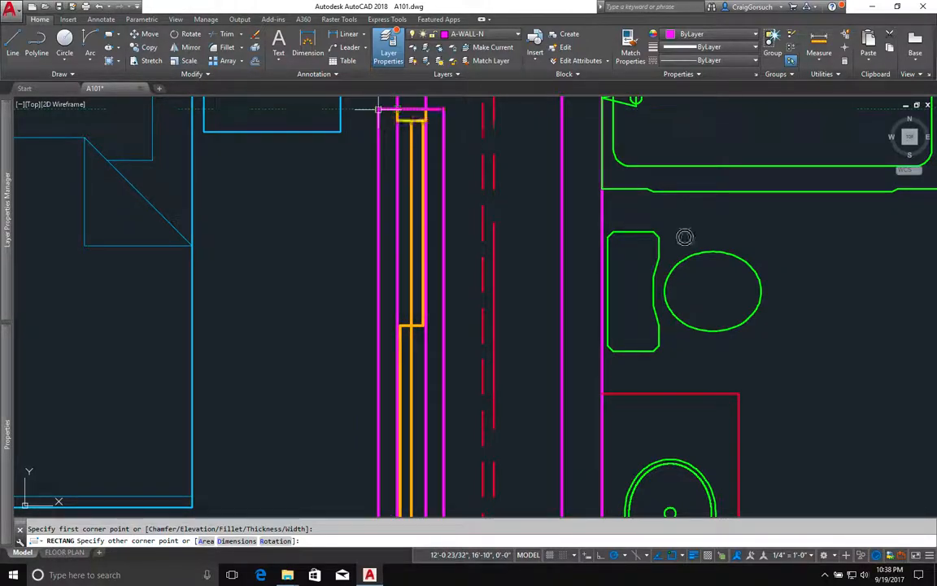
{"action": "key", "text": "Escape"}
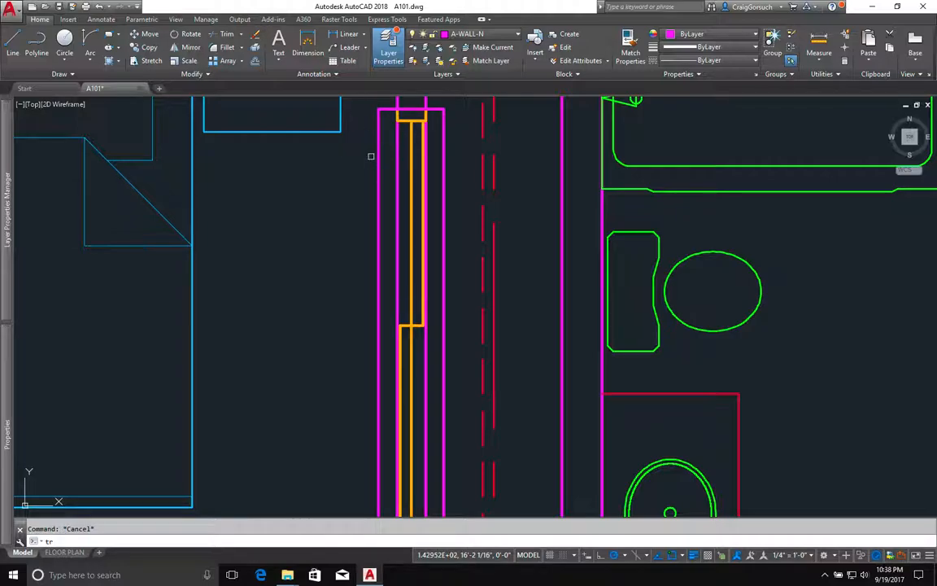
Trim both wall lines out of the closet door opening, using the rectangle as the cutting edge
{"action": "type", "text": "tr"}
{"action": "key", "text": "Return"}
{"action": "left_click", "coordinate": [377, 160]}
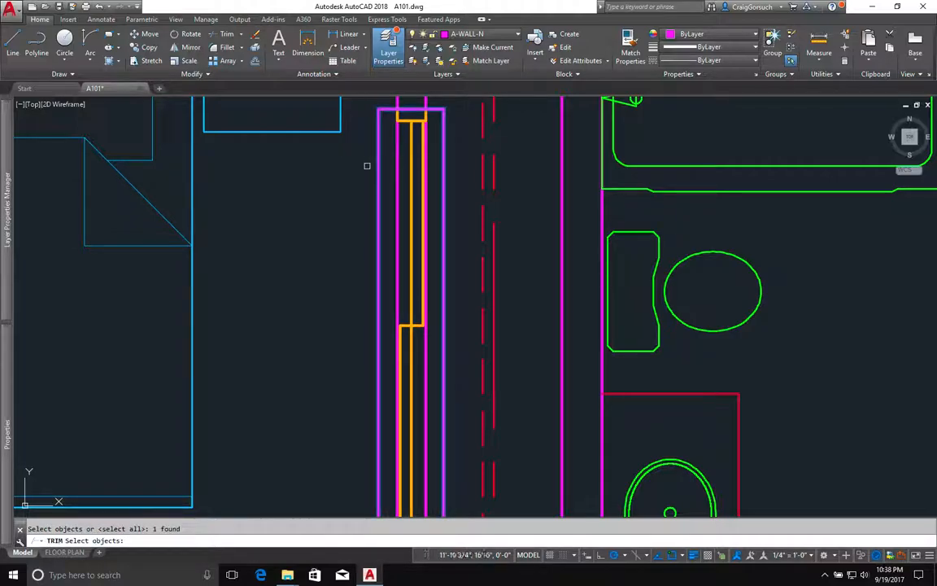
{"action": "key", "text": "Return"}
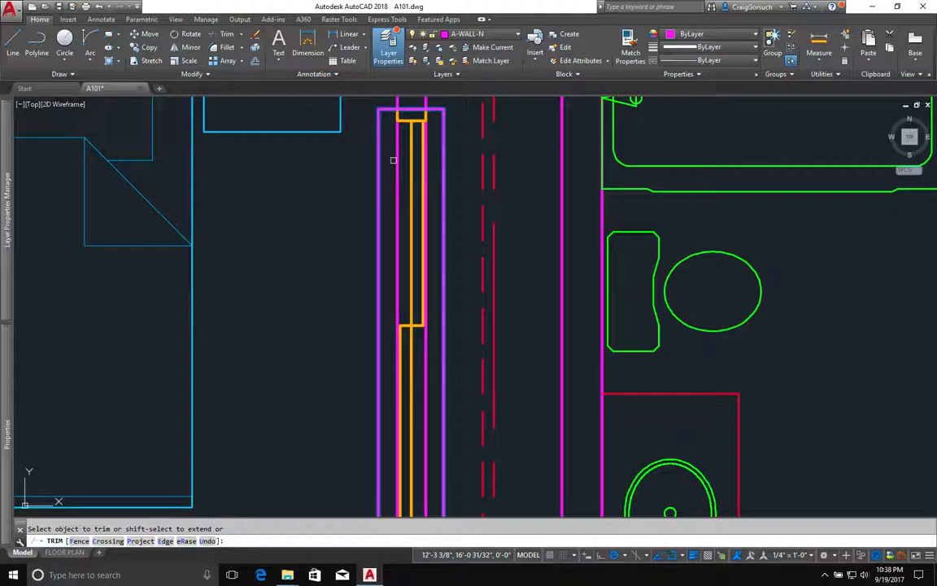
{"action": "left_click", "coordinate": [396, 160]}
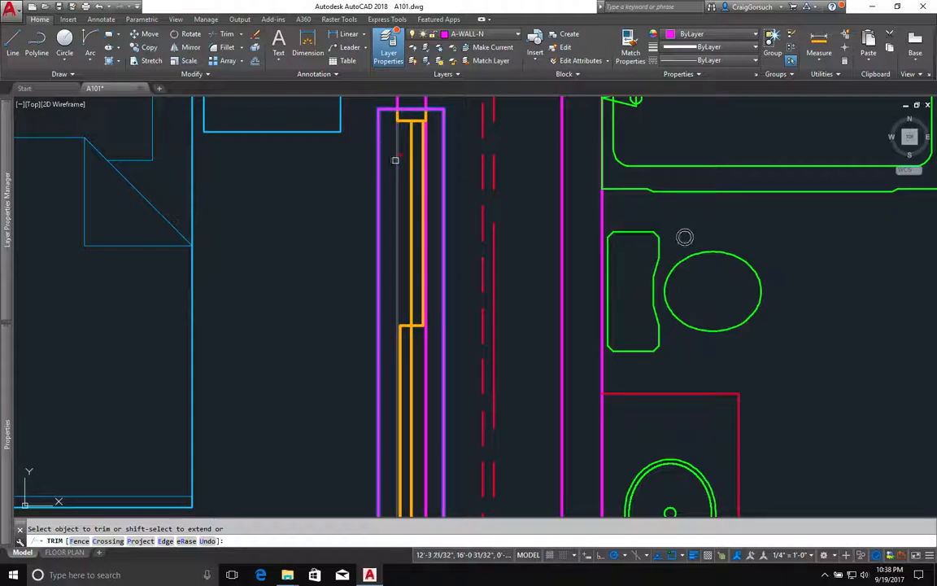
{"action": "left_click", "coordinate": [426, 352]}
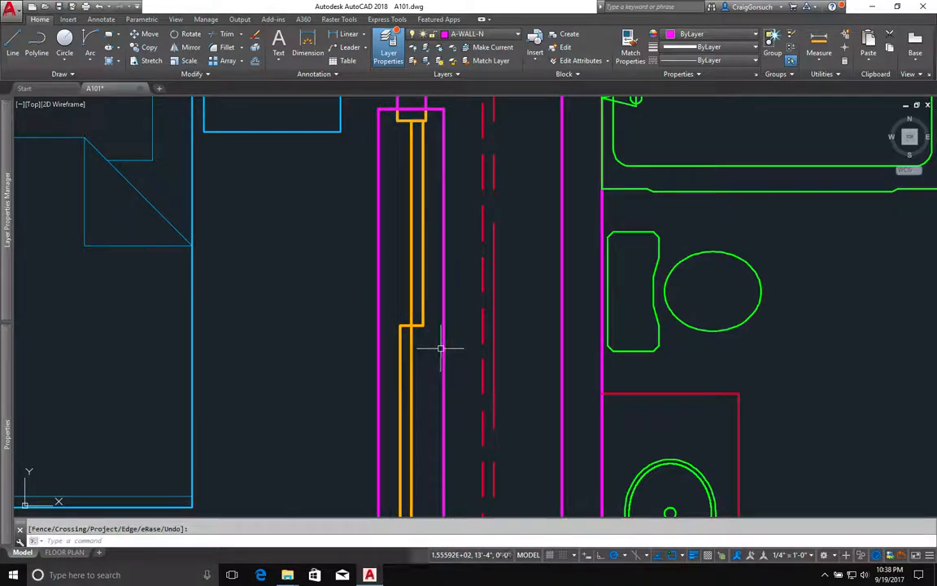
Erase the temporary rectangle around the closet sliding door
{"action": "type", "text": "e"}
{"action": "key", "text": "Return"}
{"action": "left_click", "coordinate": [442, 349]}
{"action": "key", "text": "Return"}
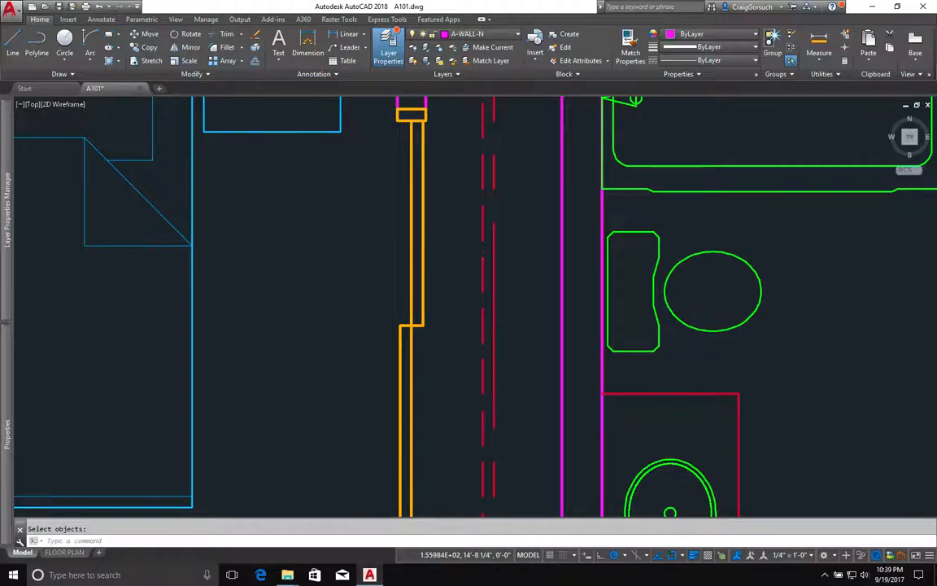
Make A-DOOR-N the current layer by matching the closet sliding door's layer
{"action": "scroll", "coordinate": [442, 255], "scroll_direction": "up", "scroll_amount": 2}
{"action": "scroll", "coordinate": [443, 255], "scroll_direction": "down", "scroll_amount": 4}
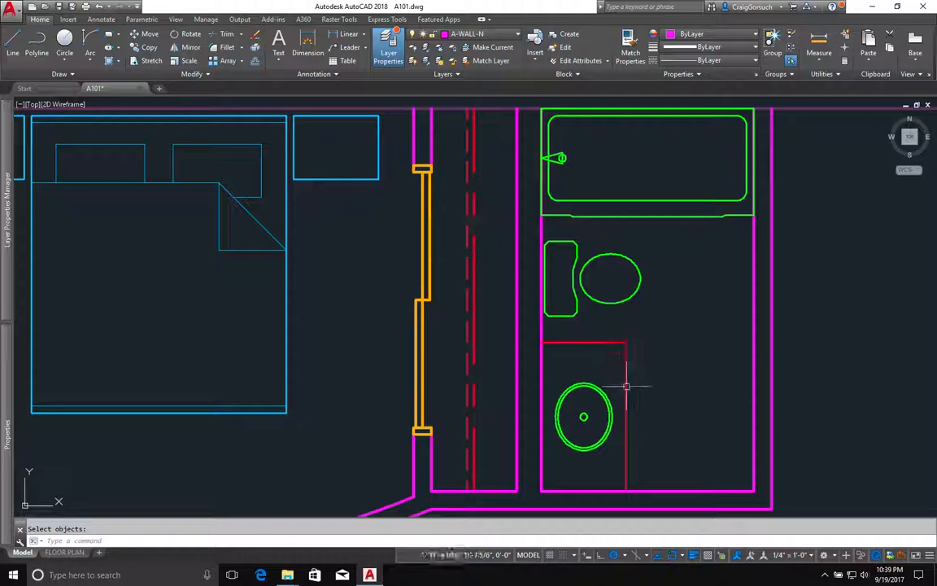
{"action": "middle_click_drag", "start_coordinate": [671, 433], "coordinate": [720, 235]}
{"action": "scroll", "coordinate": [706, 263], "scroll_direction": "down", "scroll_amount": 2}
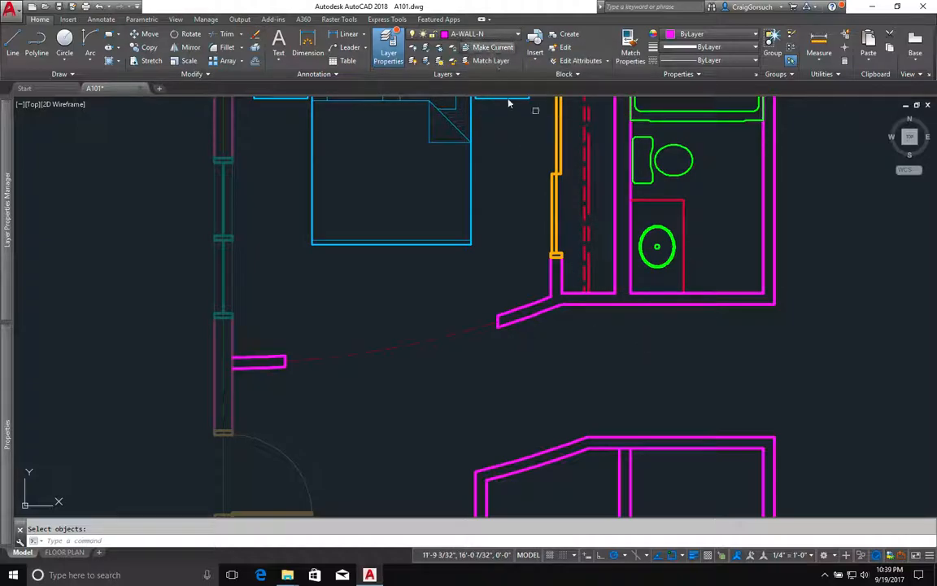
{"action": "left_click", "coordinate": [493, 48]}
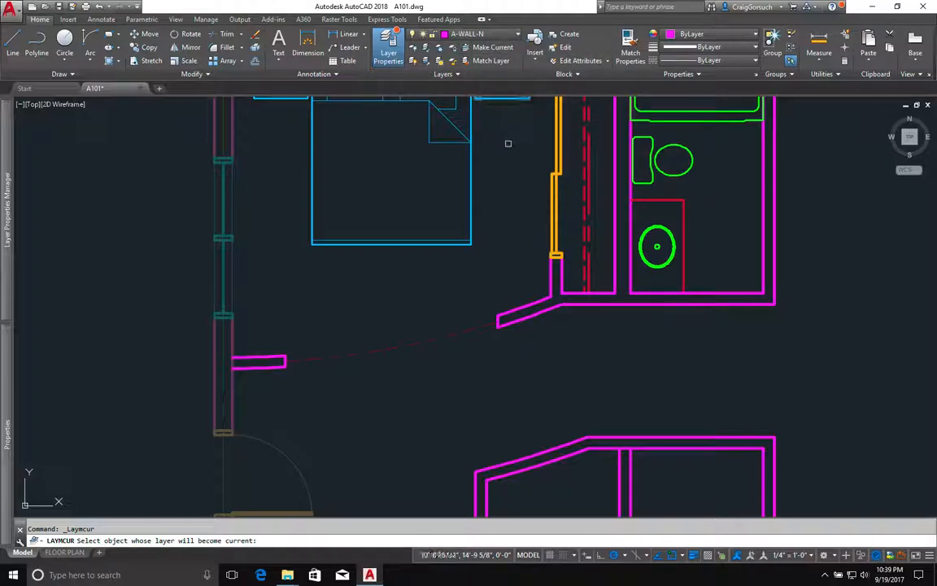
{"action": "left_click", "coordinate": [552, 203]}
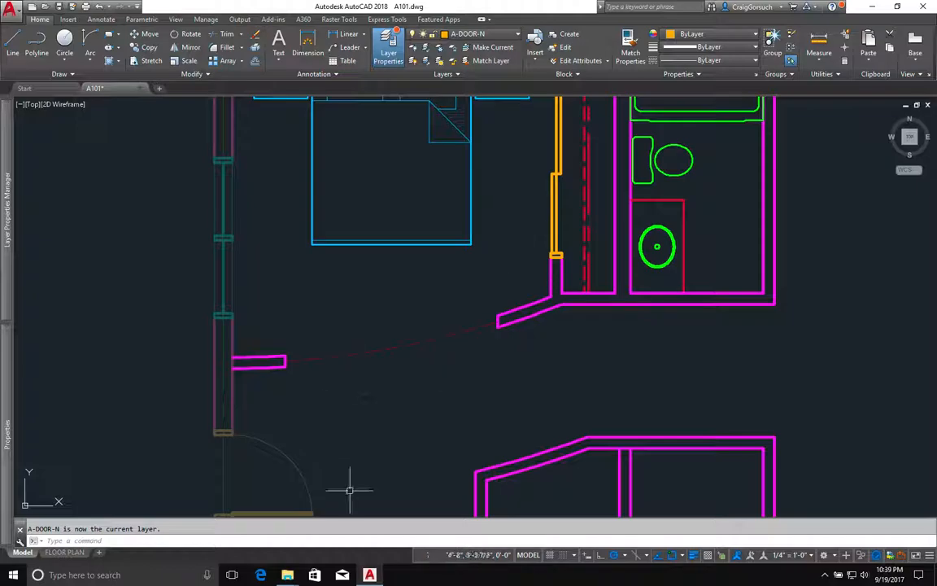
{"action": "type", "text": "i"}
{"action": "key", "text": "Return"}
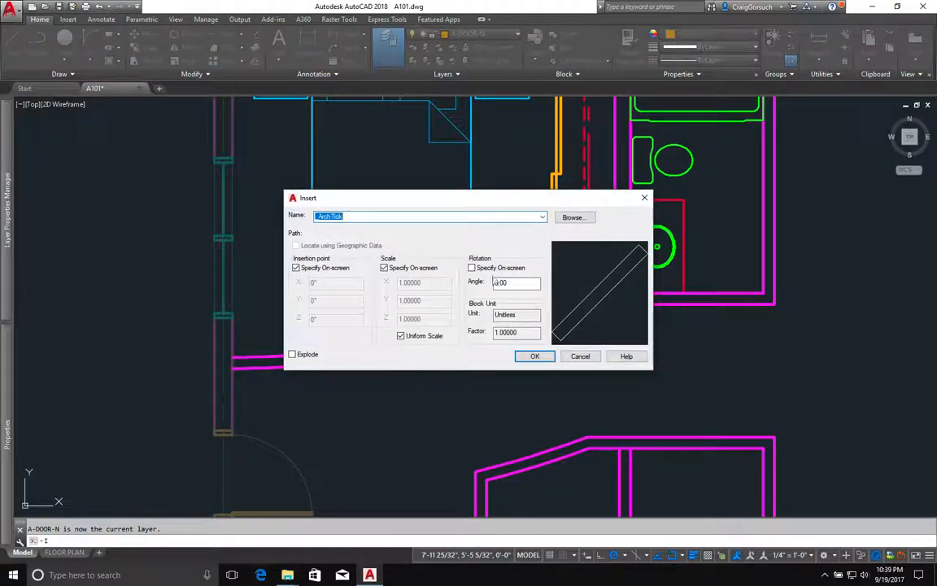
{"action": "left_click", "coordinate": [543, 218]}
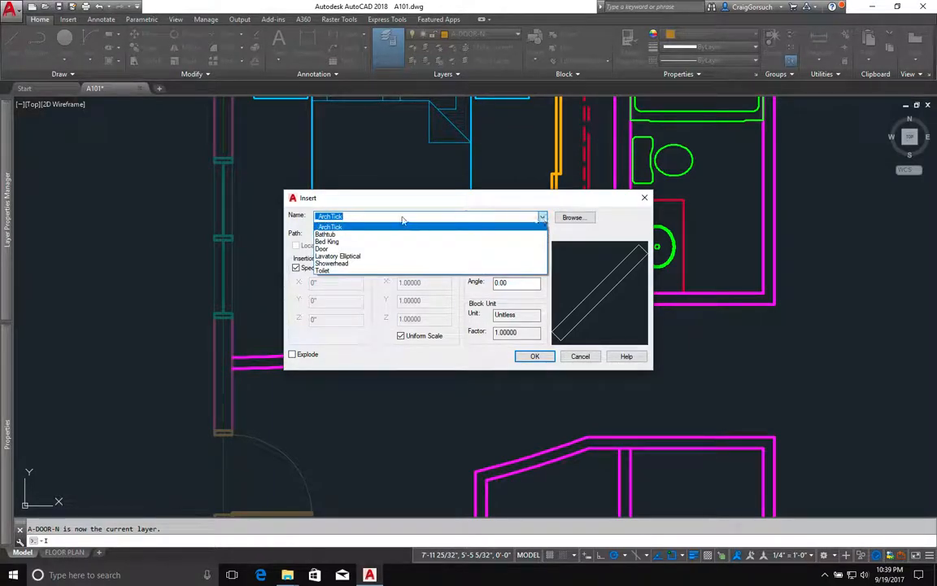
{"action": "left_click", "coordinate": [344, 249]}
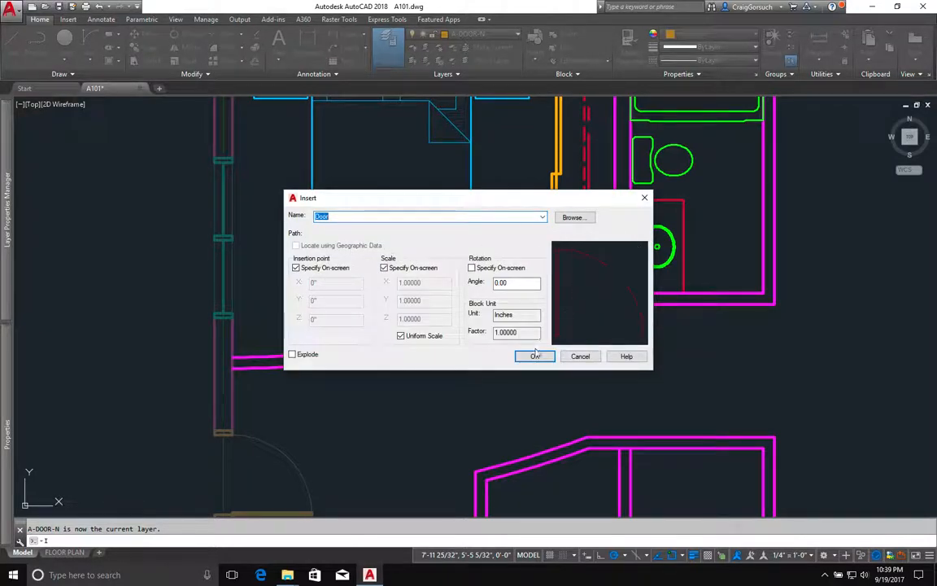
{"action": "left_click", "coordinate": [534, 357]}
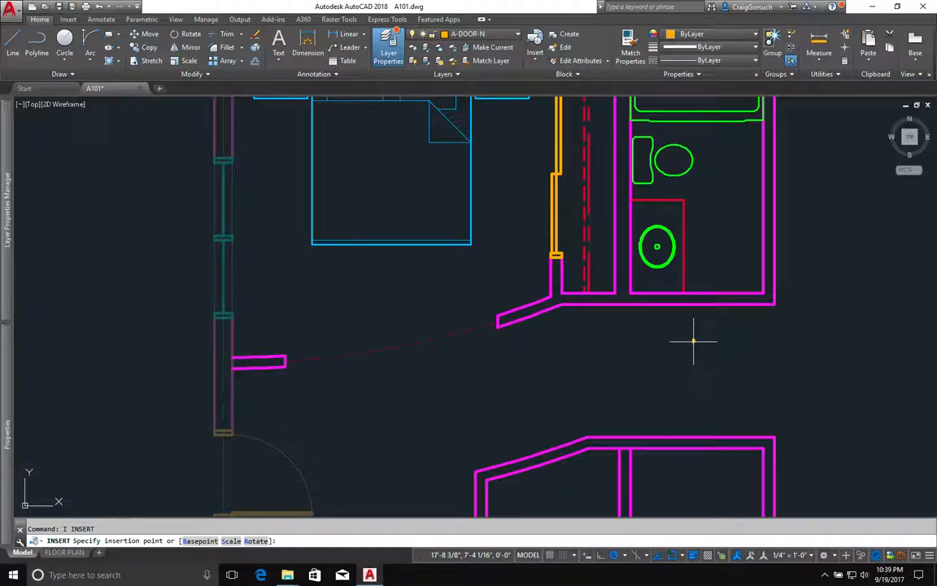
{"action": "key", "text": "Escape"}
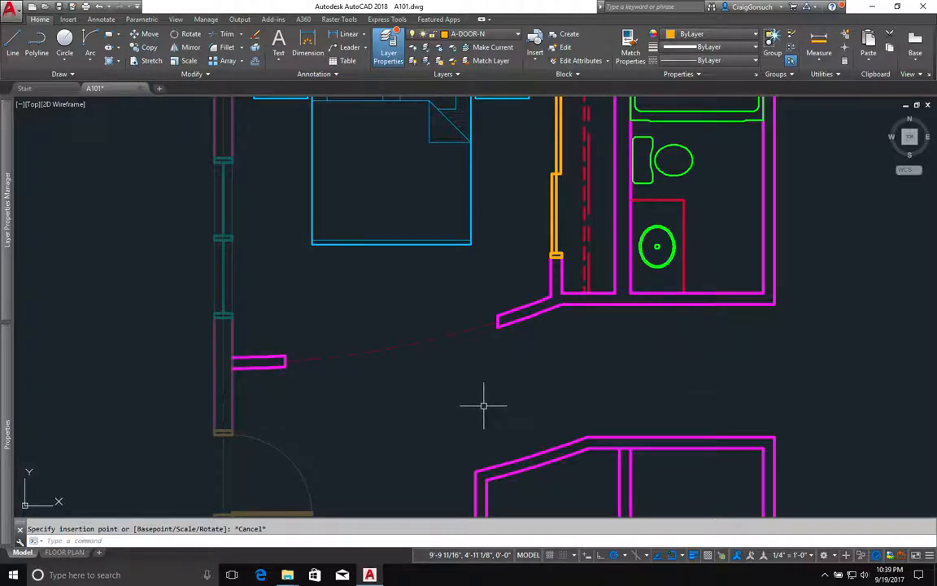
{"action": "key", "text": "Escape"}
Start inserting the Door block with uniform scale and with its rotation specified on screen
{"action": "key", "text": "Return"}
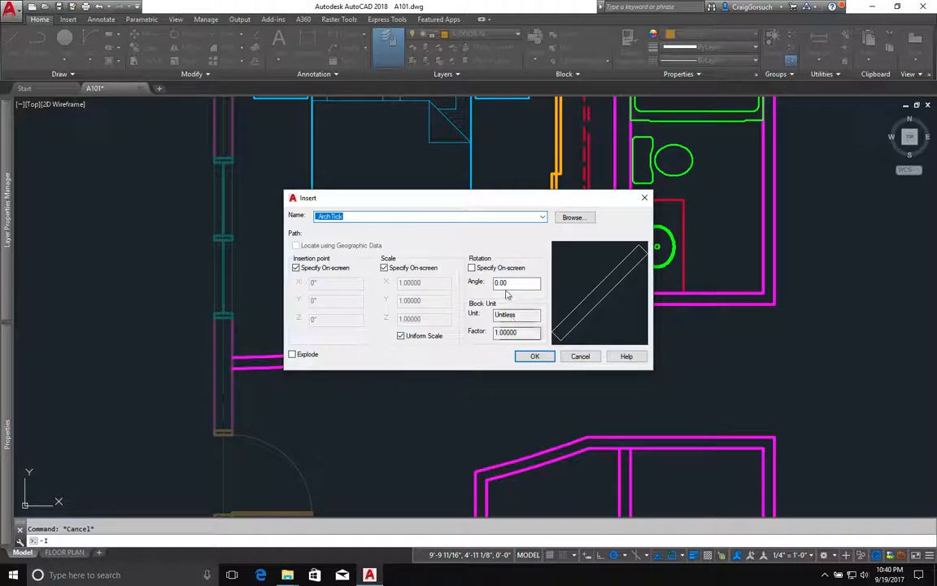
{"action": "left_click", "coordinate": [542, 217]}
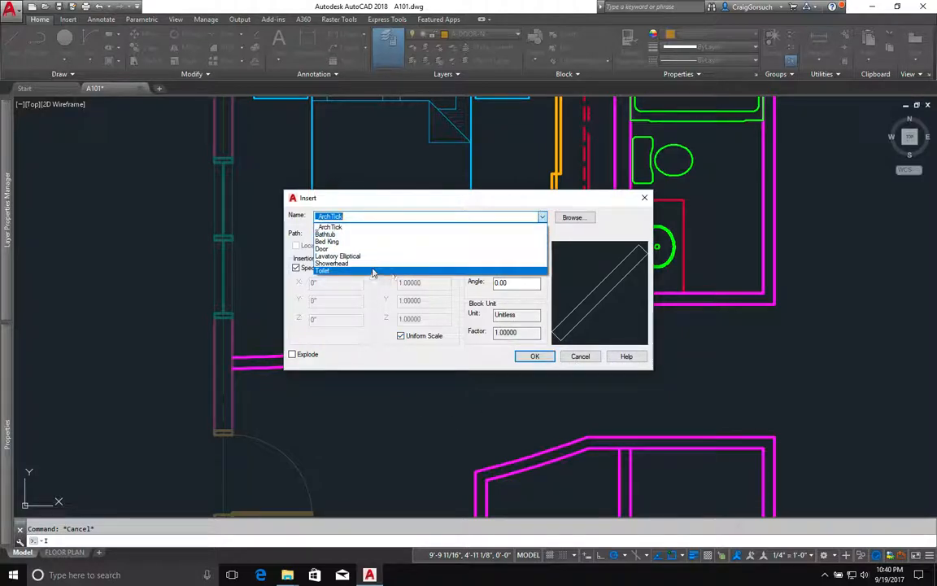
{"action": "left_click", "coordinate": [325, 248]}
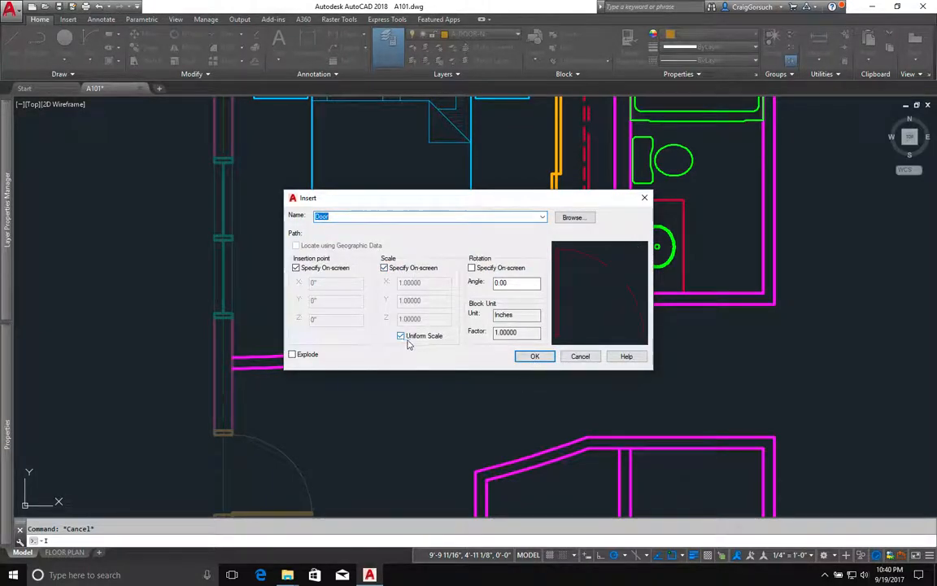
{"action": "left_click", "coordinate": [472, 267]}
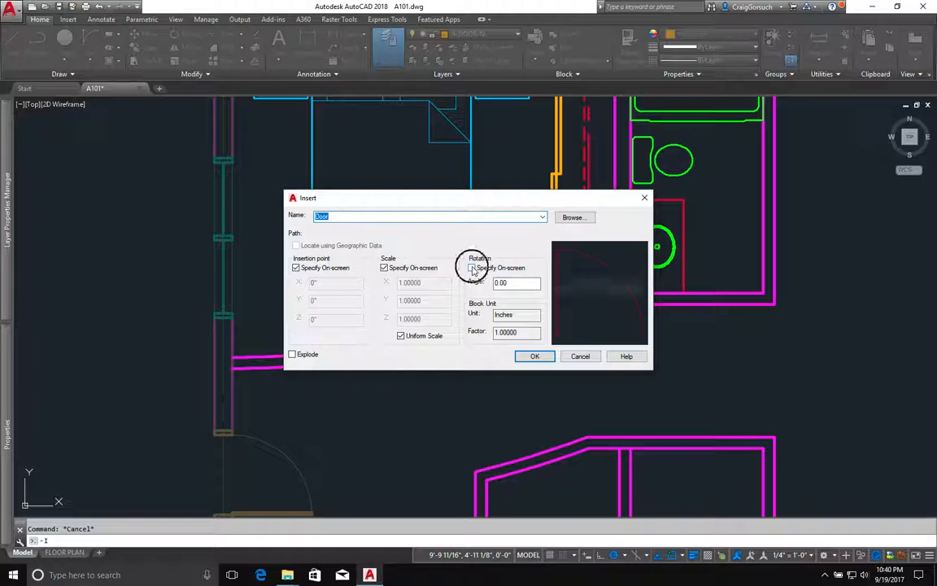
{"action": "left_click", "coordinate": [534, 356]}
Place the door in the bathroom's open floor beside the vanity counter, with a scale factor of 24 and the default 0 rotation
{"action": "scroll", "coordinate": [709, 276], "scroll_direction": "up", "scroll_amount": 6}
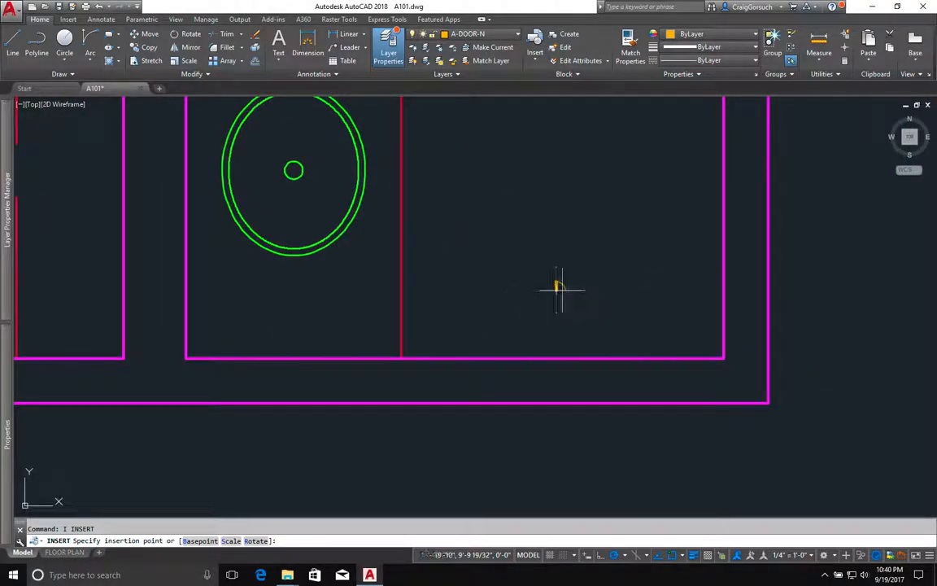
{"action": "left_click", "coordinate": [490, 290]}
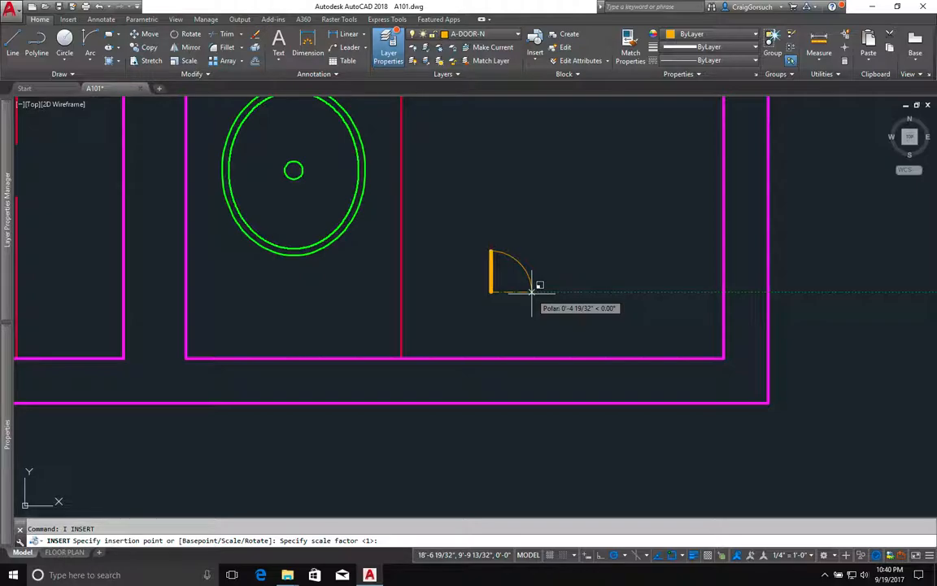
{"action": "type", "text": "24"}
{"action": "key", "text": "Return"}
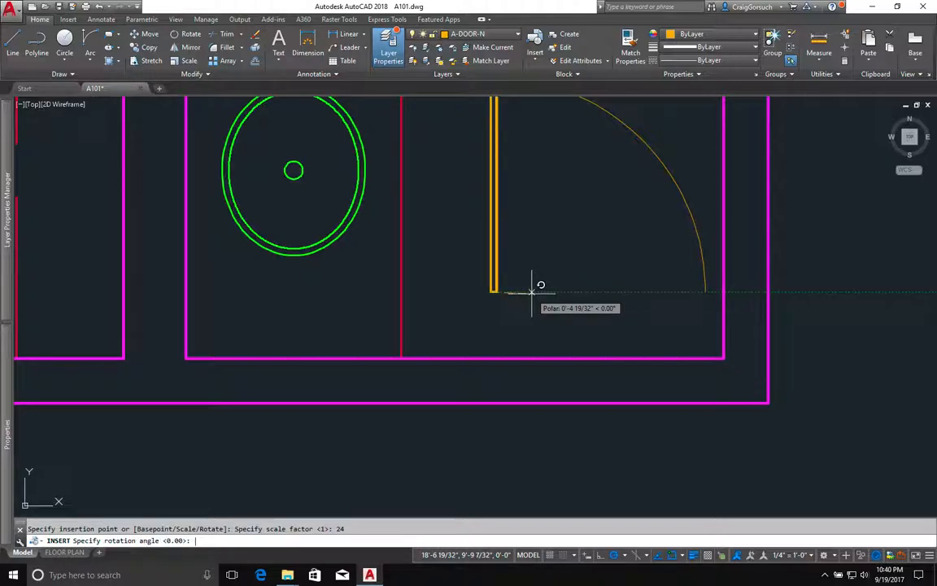
{"action": "scroll", "coordinate": [532, 291], "scroll_direction": "down", "scroll_amount": 3}
{"action": "key", "text": "Return"}
{"action": "scroll", "coordinate": [533, 238], "scroll_direction": "up", "scroll_amount": 2}
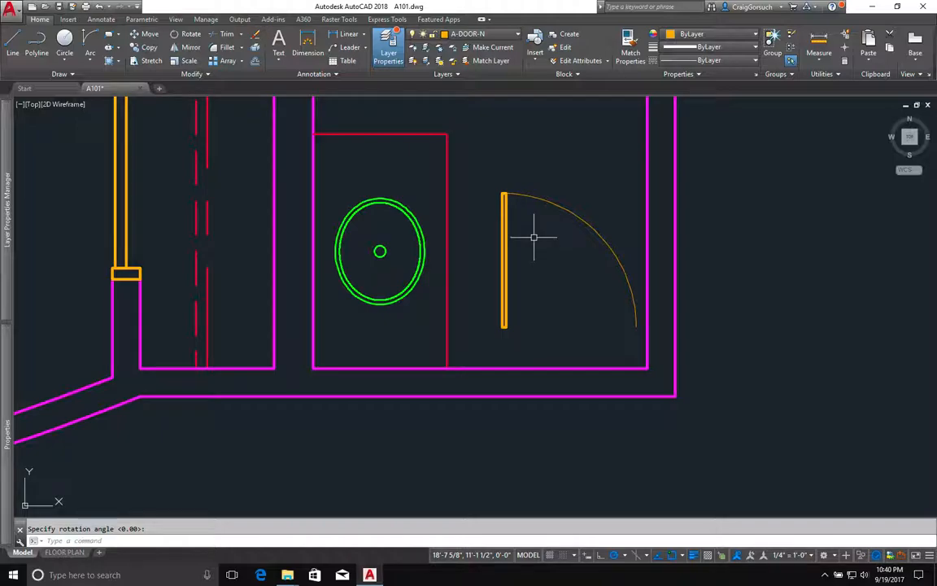
{"action": "type", "text": "mi"}
{"action": "key", "text": "Return"}
{"action": "left_click", "coordinate": [526, 266]}
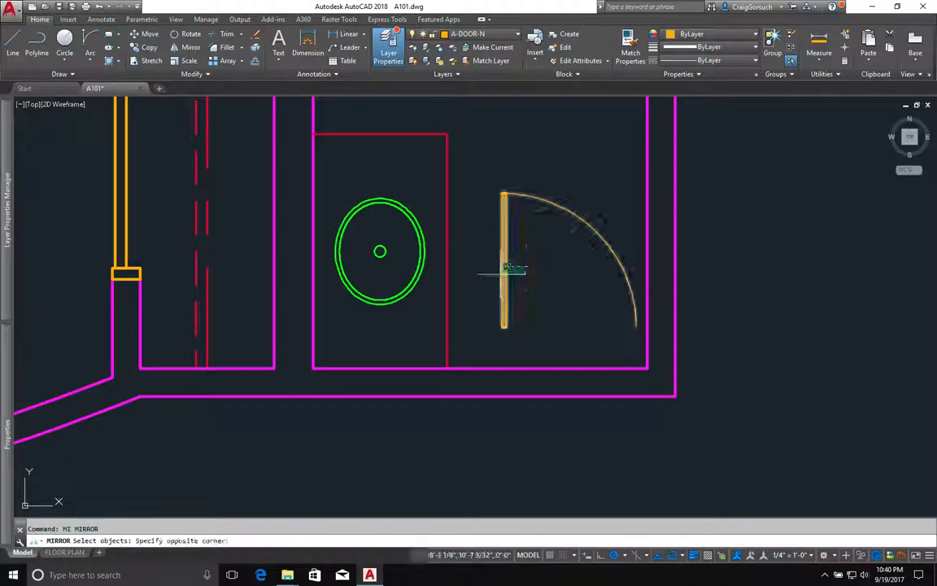
{"action": "left_click", "coordinate": [508, 273]}
{"action": "key", "text": "Escape"}
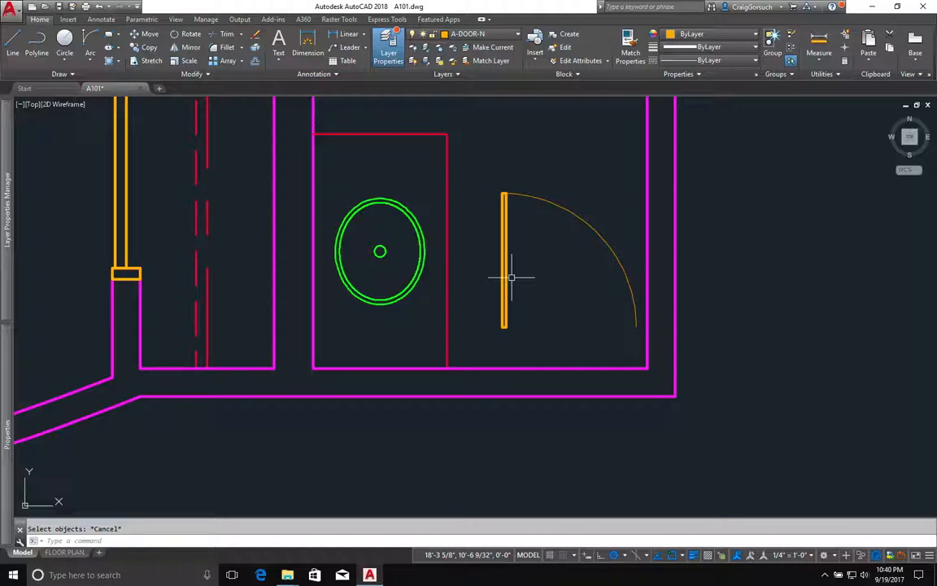
Mirror the bathroom door about a vertical line through its hinge point so it swings toward the vanity, without keeping the original
{"action": "left_click", "coordinate": [505, 275]}
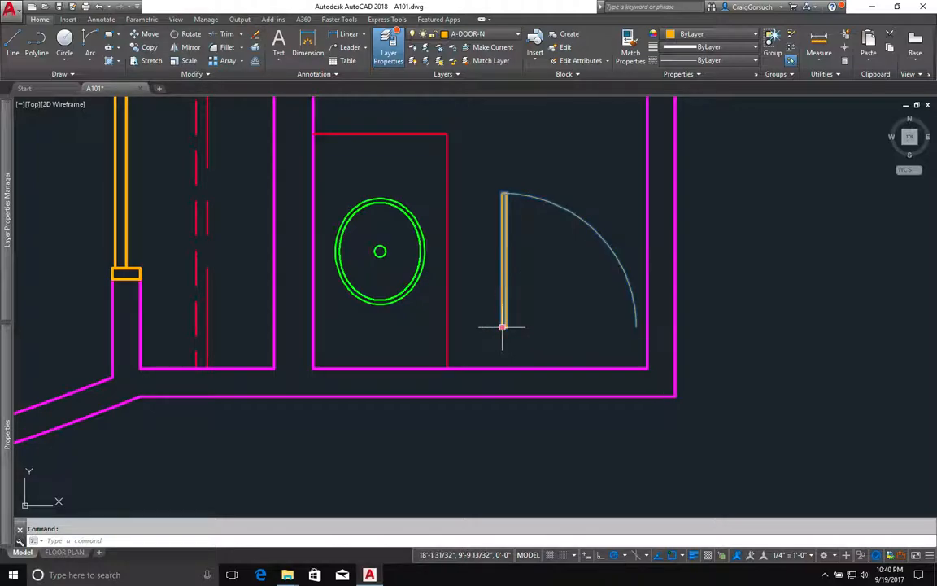
{"action": "left_click", "coordinate": [503, 327]}
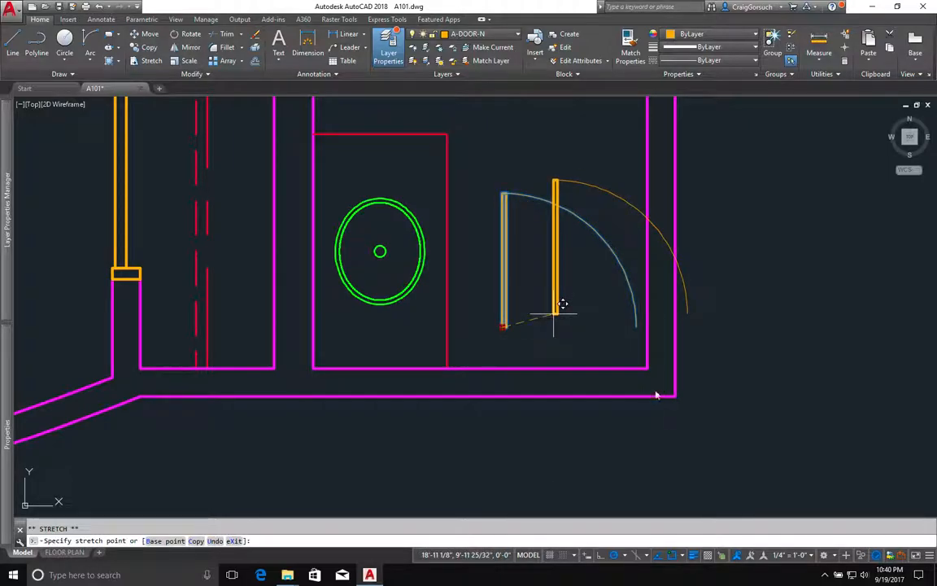
{"action": "right_click", "coordinate": [554, 313]}
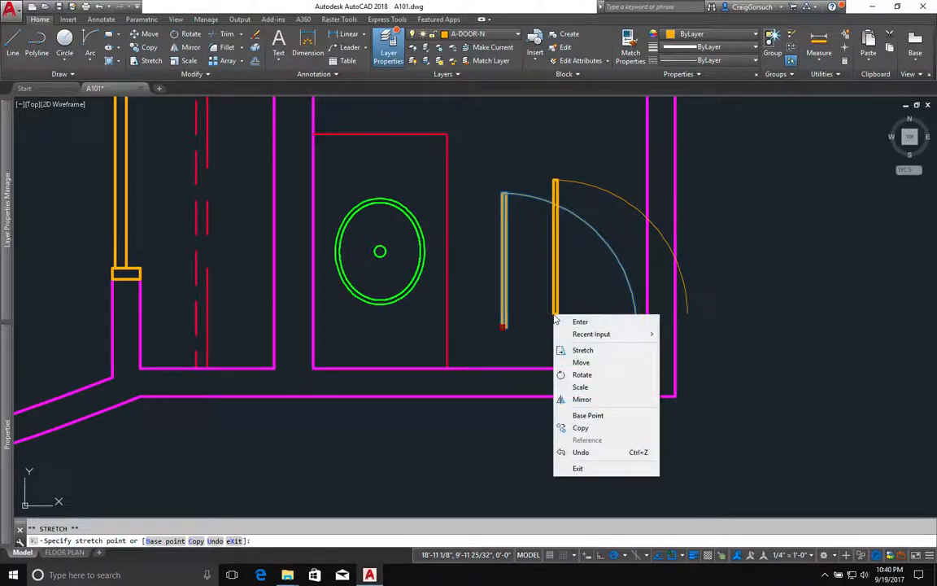
{"action": "left_click", "coordinate": [582, 399]}
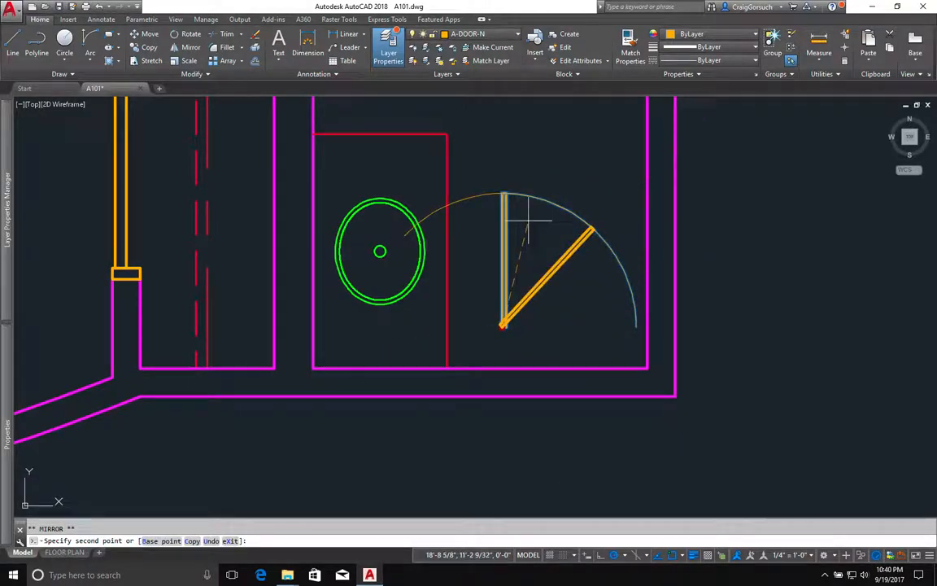
{"action": "left_click", "coordinate": [502, 443]}
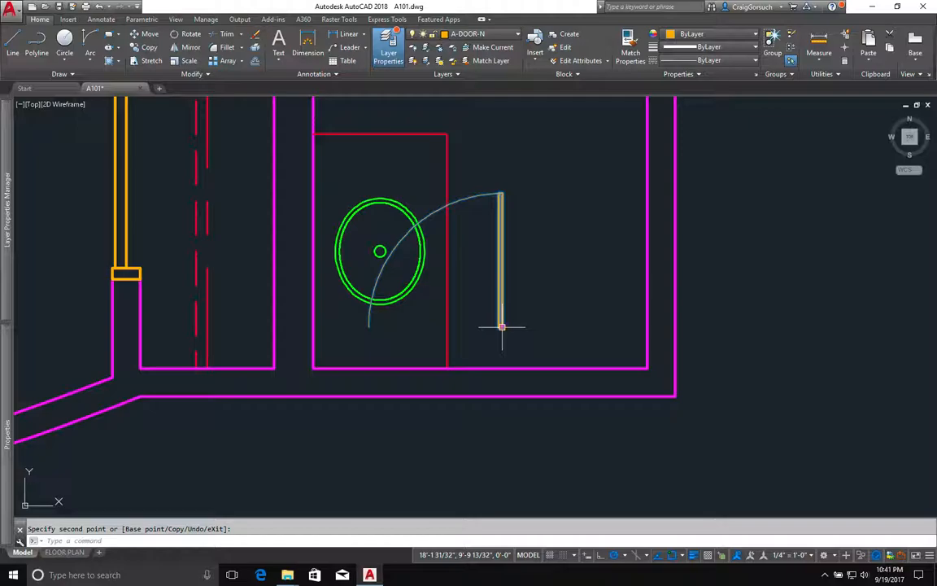
Move the bathroom door by its hinge point onto the lower wall's inner face, 6 inches left of the room's right inside corner
{"action": "left_click", "coordinate": [501, 327]}
{"action": "right_click", "coordinate": [509, 309]}
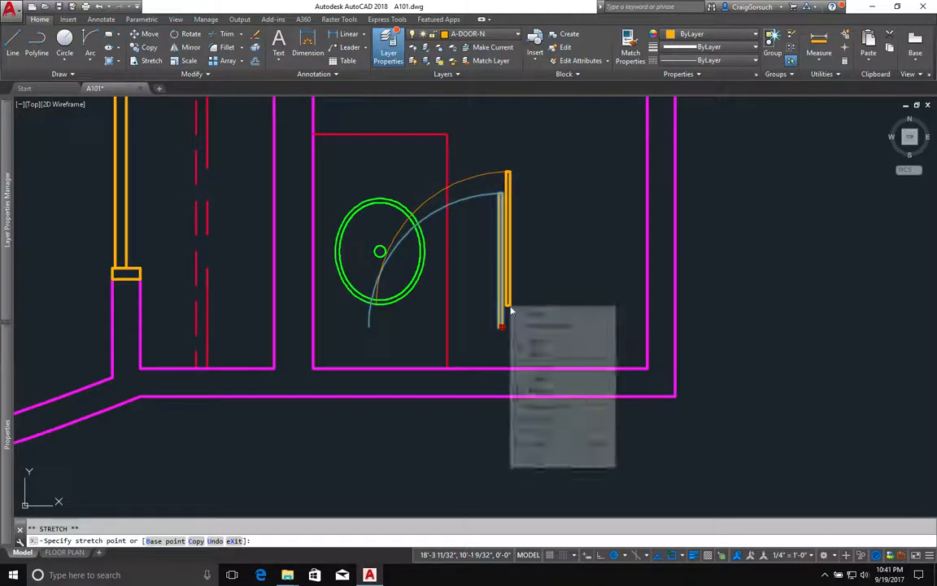
{"action": "left_click", "coordinate": [538, 354]}
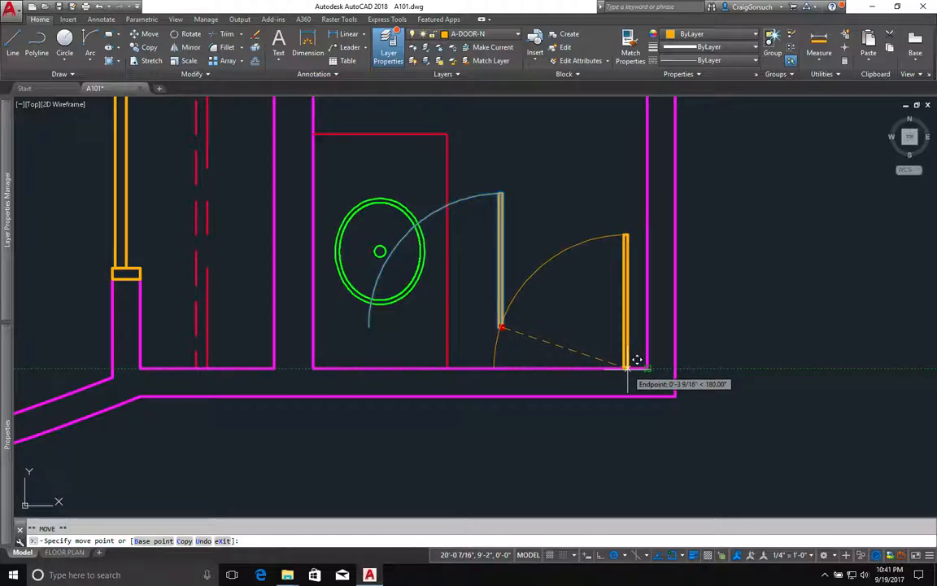
{"action": "type", "text": "6"}
{"action": "key", "text": "Return"}
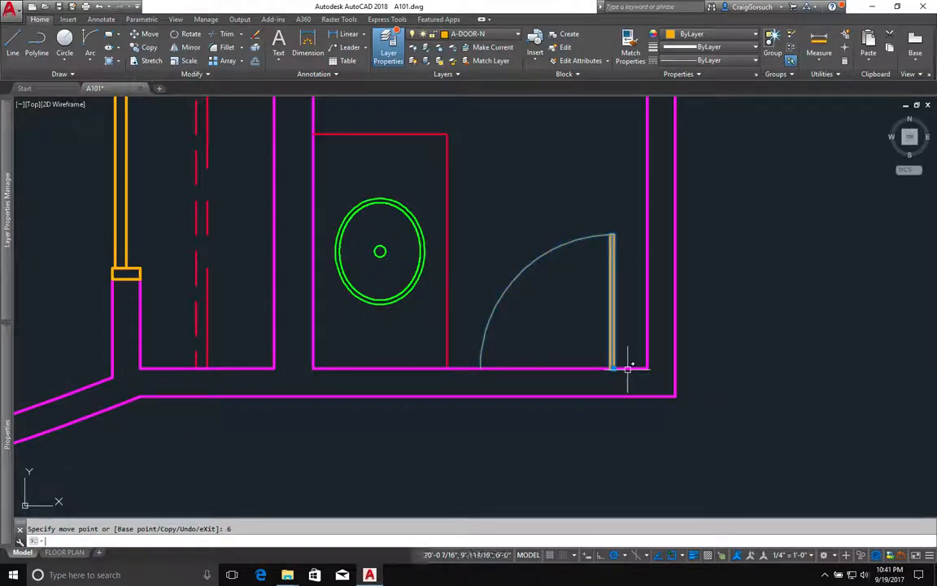
{"action": "scroll", "coordinate": [567, 373], "scroll_direction": "up", "scroll_amount": 2}
{"action": "key", "text": "Escape"}
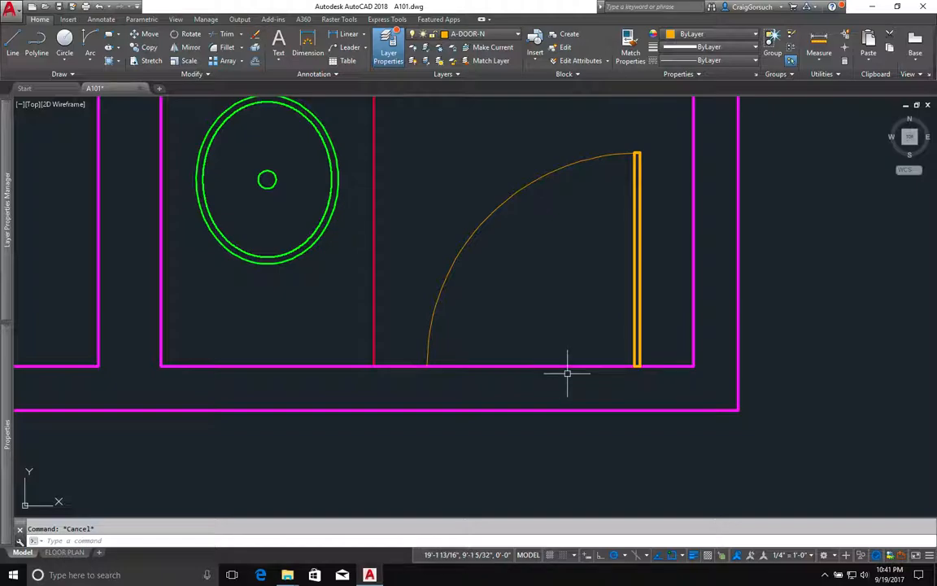
Draw a 2-inch-wide rectangular jamb through the full wall thickness at the door's latch side, starting from the swing arc's end
{"action": "type", "text": "rec"}
{"action": "key", "text": "Return"}
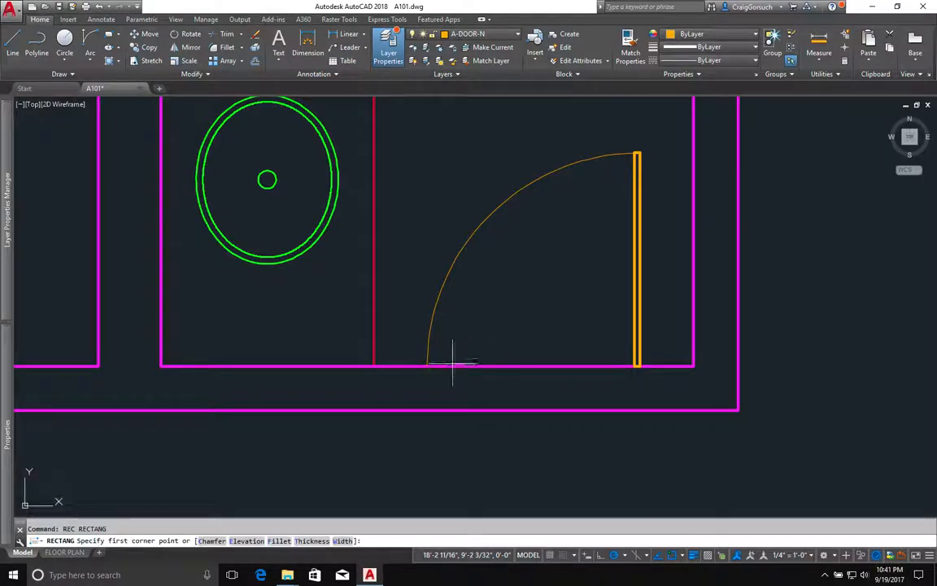
{"action": "type", "text": "2"}
{"action": "key", "text": "Return"}
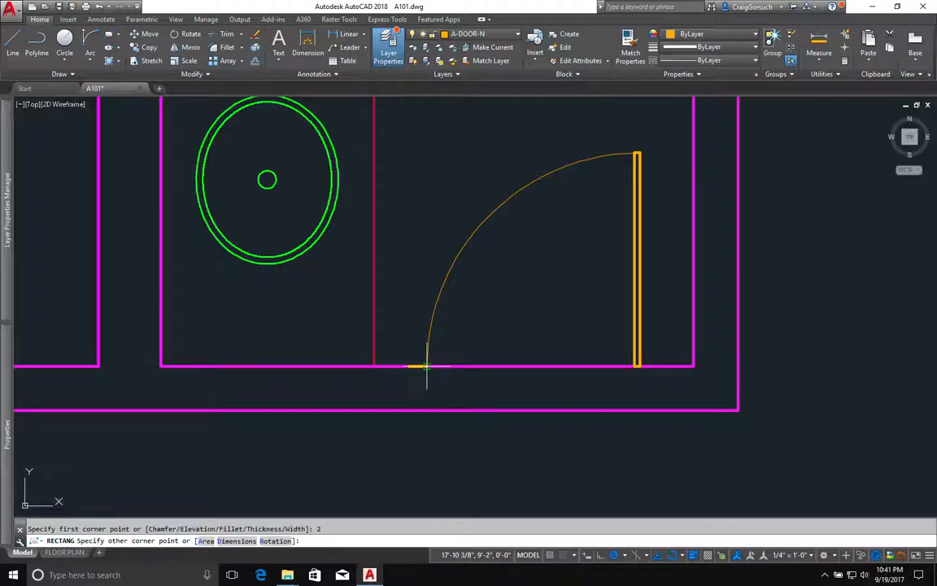
{"action": "left_click", "coordinate": [408, 410]}
Draw a matching 2-inch-wide rectangular jamb through the wall thickness at the door's hinge side
{"action": "key", "text": "Return"}
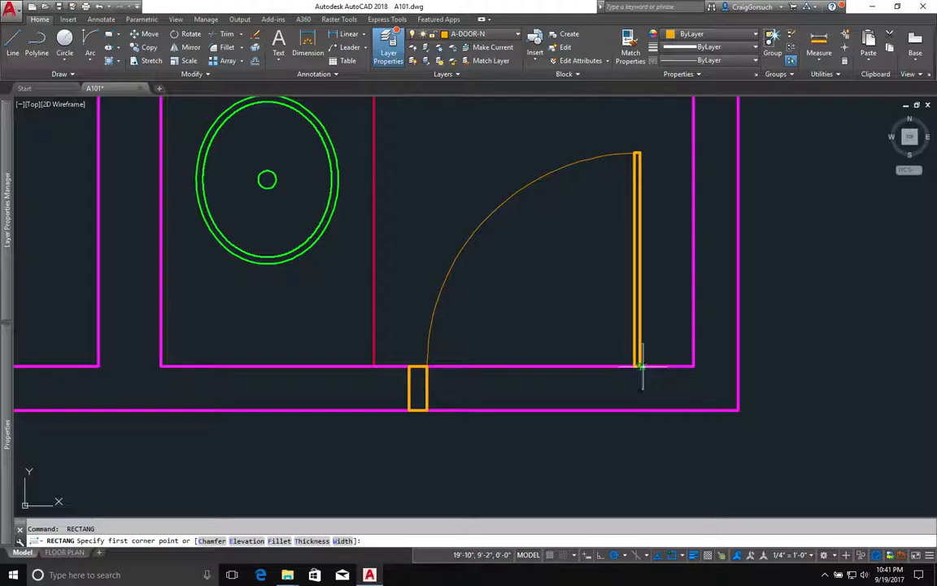
{"action": "type", "text": "2"}
{"action": "key", "text": "Return"}
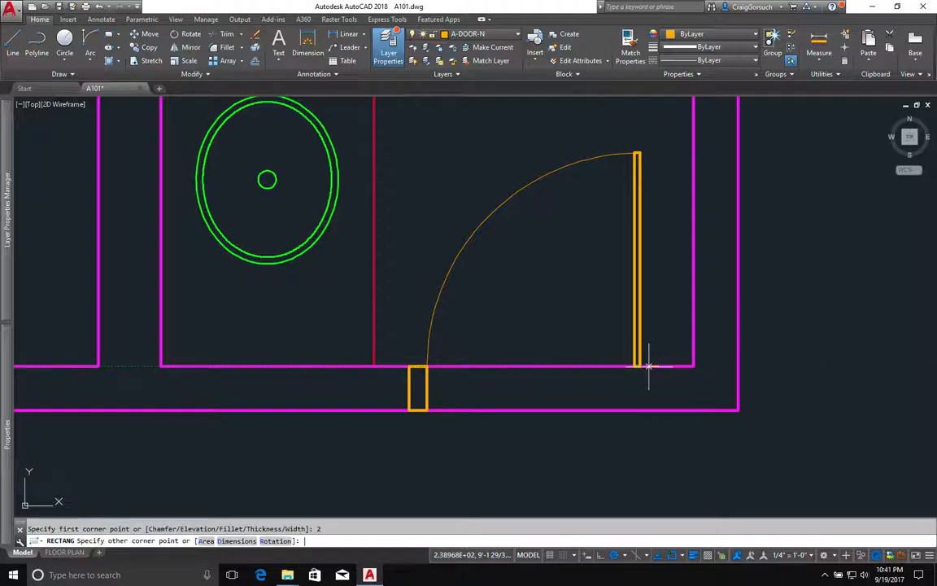
{"action": "left_click", "coordinate": [638, 409]}
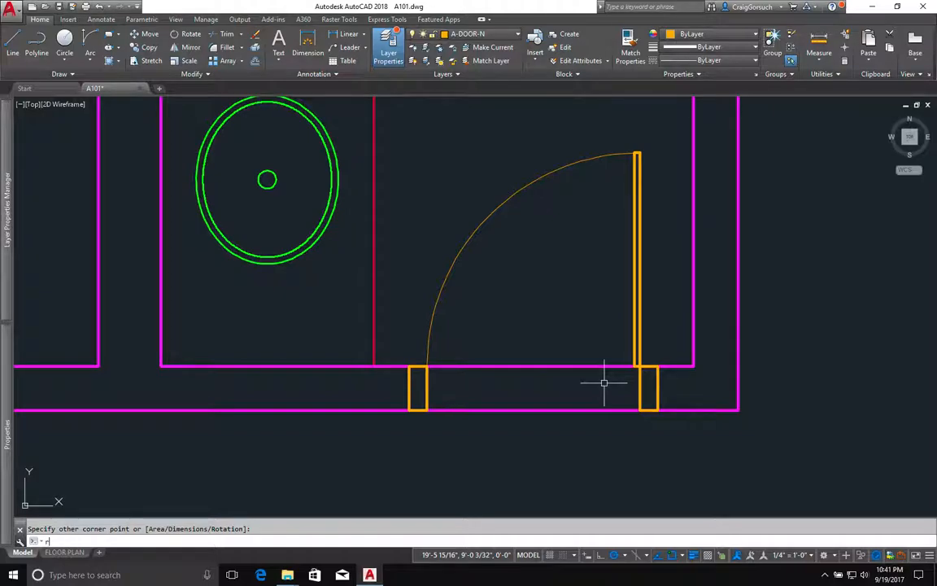
Draw a construction rectangle between the outer edges of both bathroom door jambs, extending past both wall faces
{"action": "key", "text": "Return"}
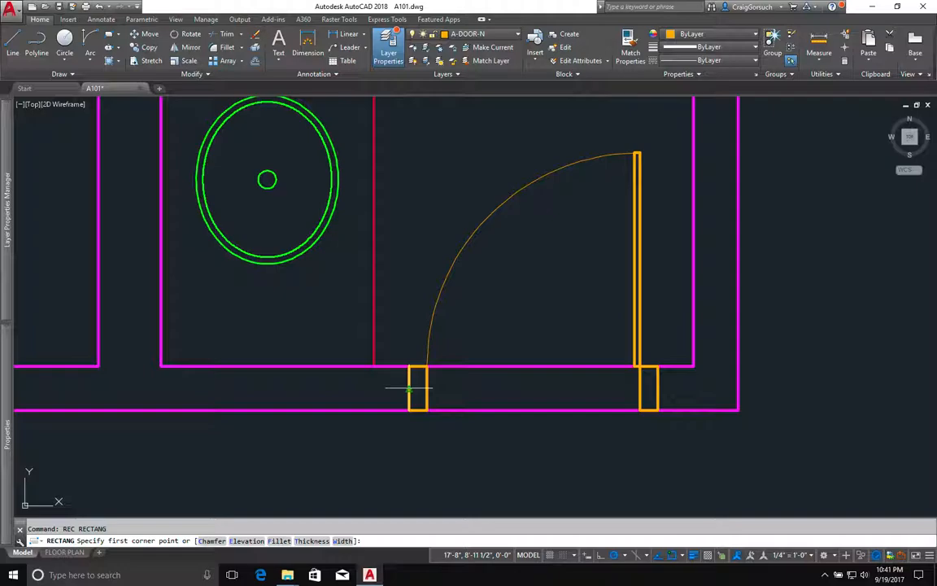
{"action": "left_click", "coordinate": [409, 329]}
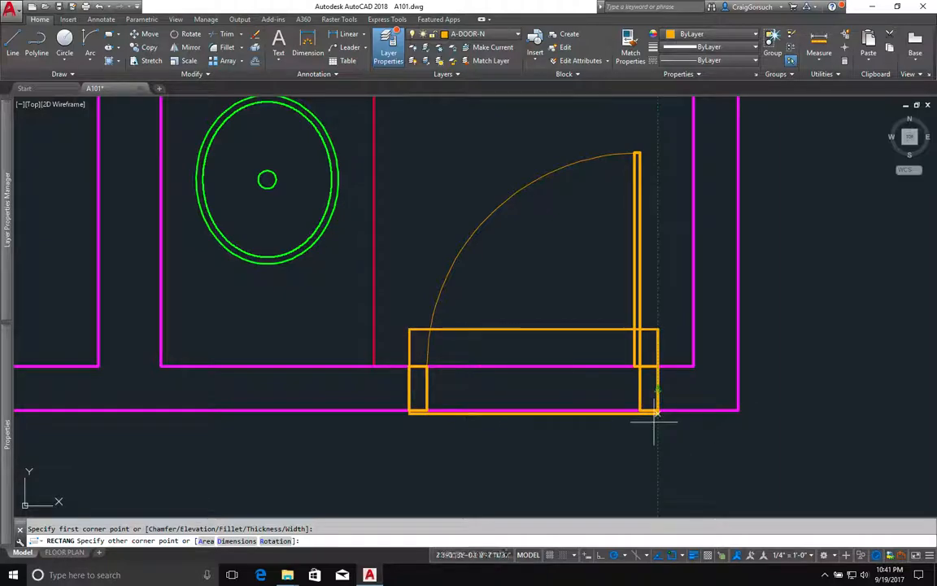
{"action": "left_click", "coordinate": [658, 447]}
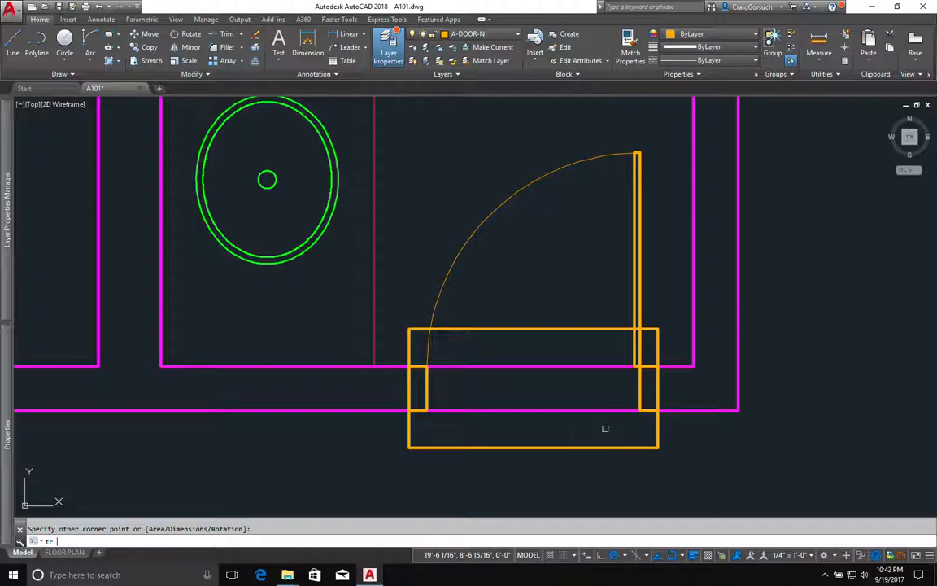
Trim both wall lines inside the construction rectangle to cut the bathroom door opening
{"action": "key", "text": "Return"}
{"action": "left_click", "coordinate": [590, 446]}
{"action": "key", "text": "Return"}
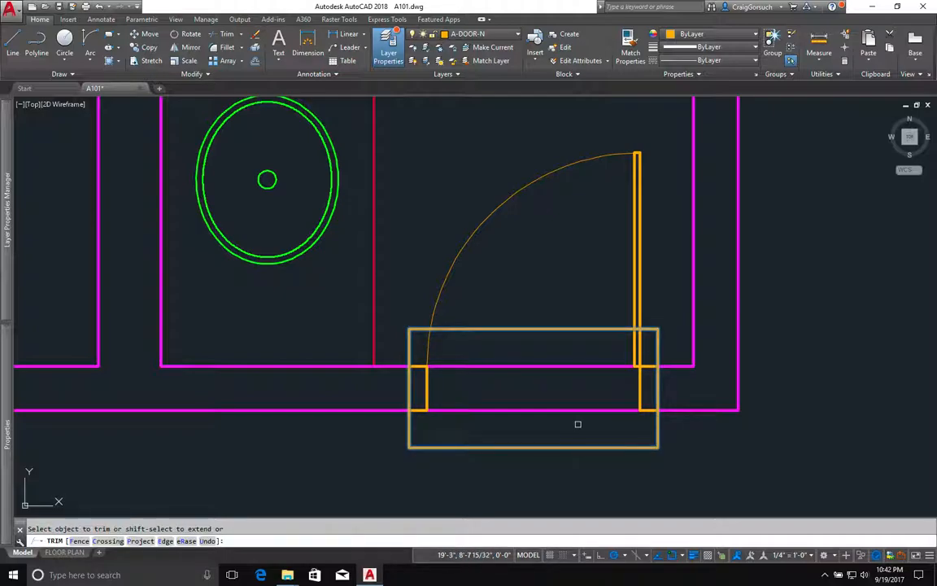
{"action": "left_click", "coordinate": [578, 424]}
{"action": "left_click", "coordinate": [546, 352]}
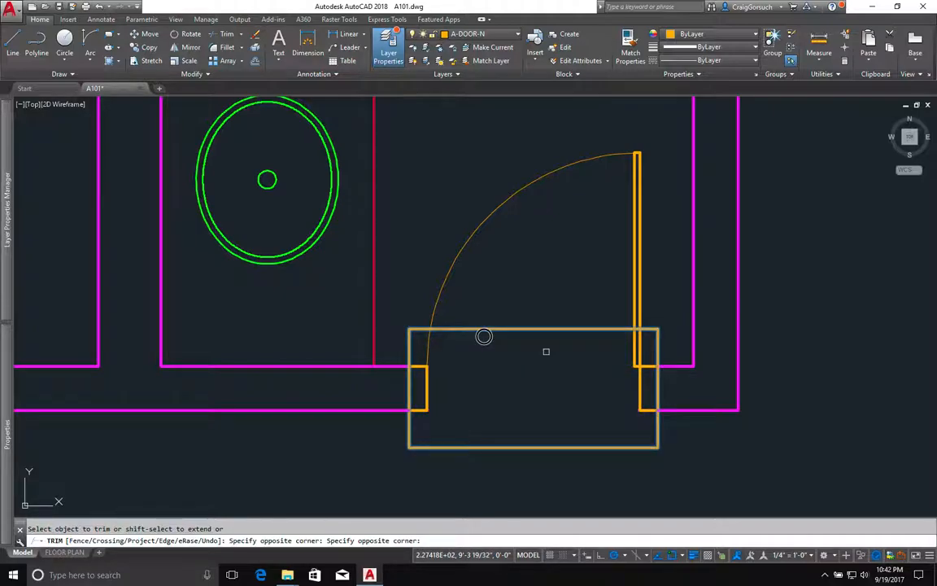
{"action": "key", "text": "Return"}
Erase the construction rectangle around the bathroom door opening
{"action": "type", "text": "e"}
{"action": "key", "text": "Return"}
{"action": "left_click", "coordinate": [545, 341]}
{"action": "left_click", "coordinate": [542, 328]}
{"action": "key", "text": "Return"}
{"action": "scroll", "coordinate": [519, 334], "scroll_direction": "up", "scroll_amount": 2}
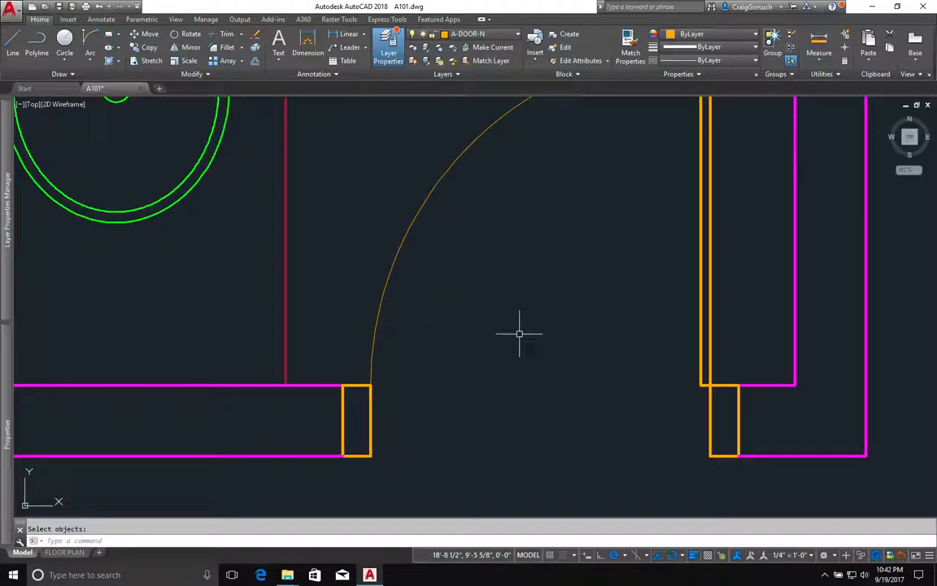
{"action": "scroll", "coordinate": [519, 334], "scroll_direction": "down", "scroll_amount": 4}
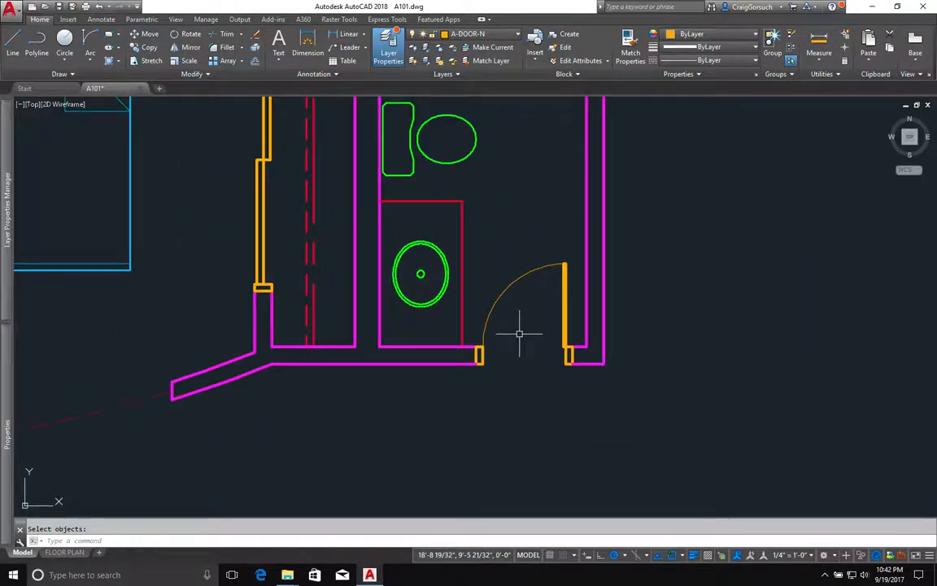
{"action": "scroll", "coordinate": [554, 376], "scroll_direction": "down", "scroll_amount": 3}
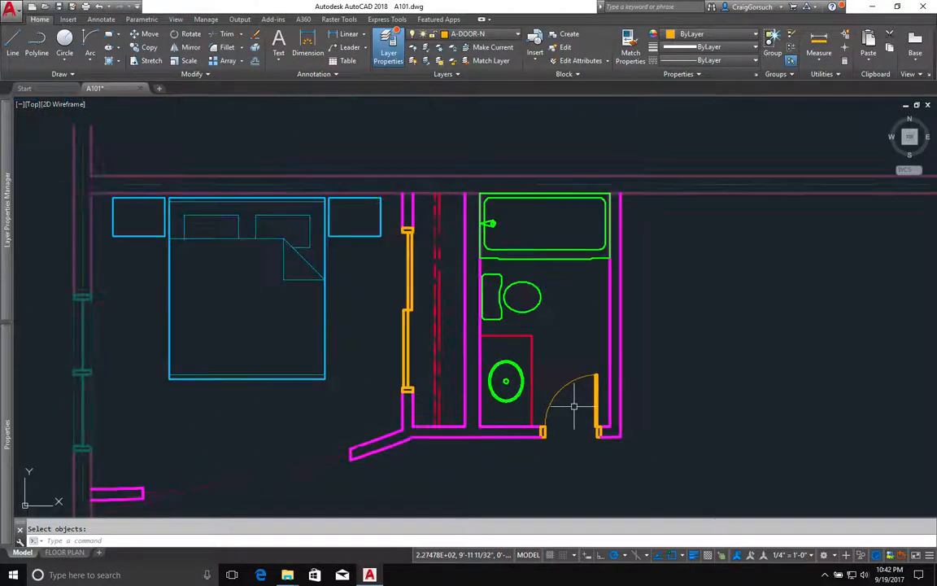
{"action": "scroll", "coordinate": [503, 316], "scroll_direction": "down", "scroll_amount": 3}
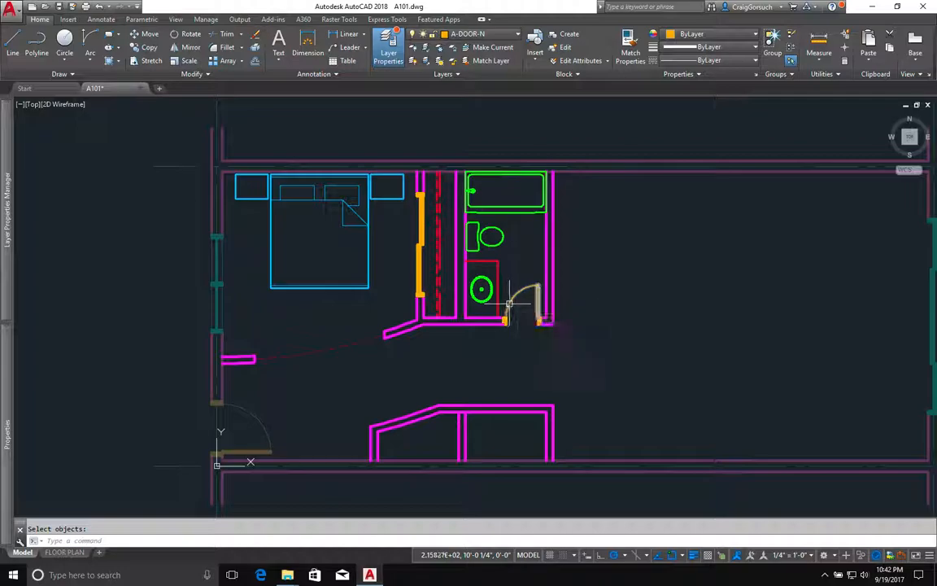
{"action": "scroll", "coordinate": [508, 304], "scroll_direction": "up", "scroll_amount": 5}
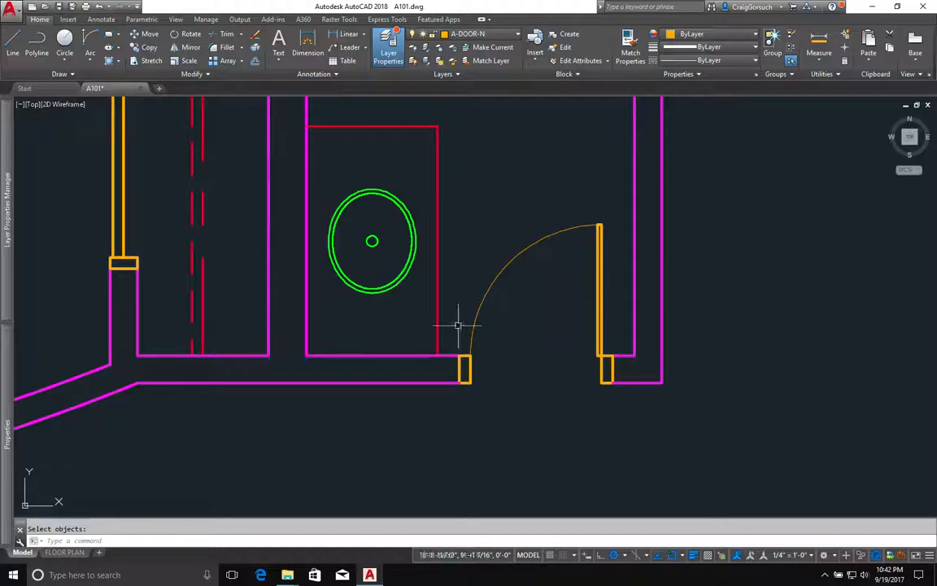
Switch to File Explorer's Blocks folder and open the Door drawing in AutoCAD
{"action": "mouse_move", "coordinate": [289, 575]}
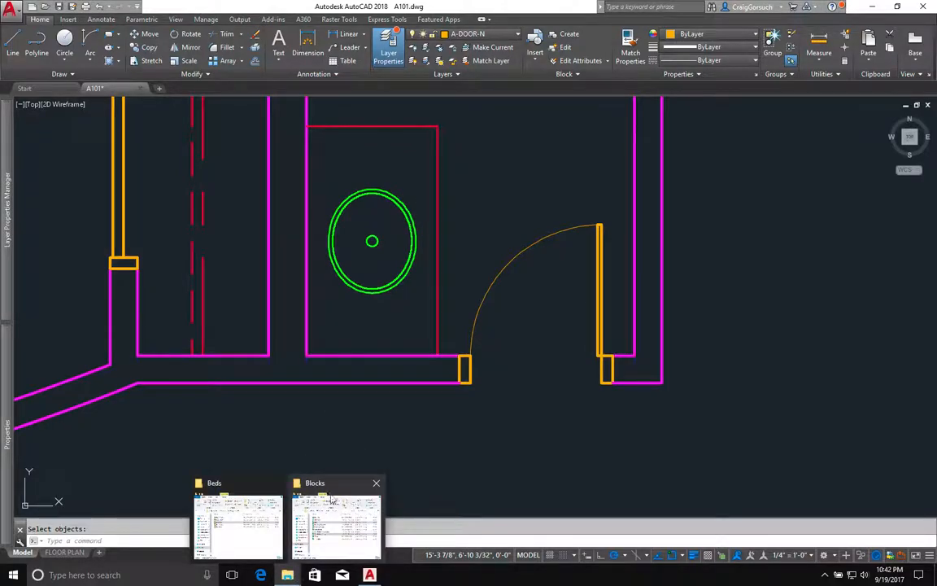
{"action": "left_click", "coordinate": [325, 512]}
{"action": "left_click", "coordinate": [147, 338]}
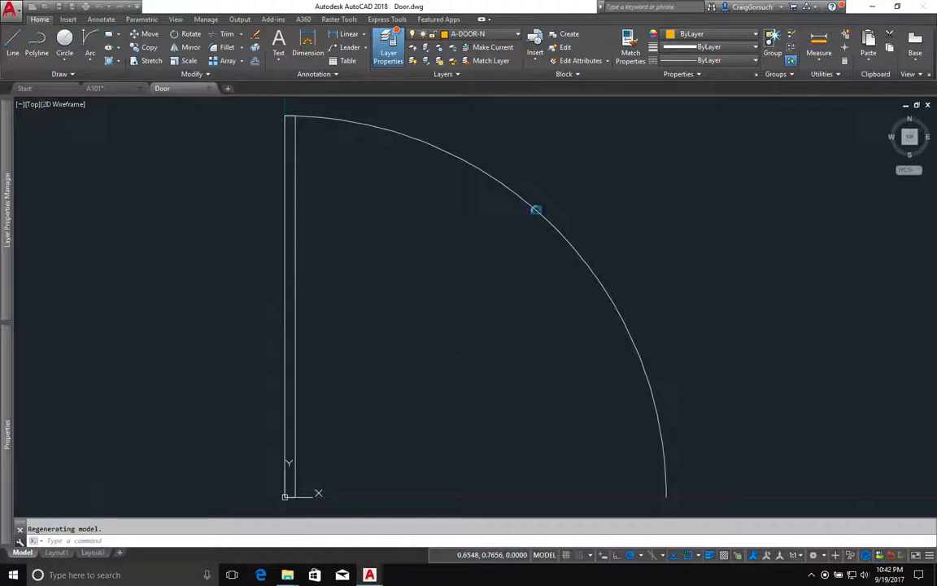
Set the door swing arc's lineweight to 0.09 mm, and save and close the Door drawing
{"action": "left_click", "coordinate": [527, 204]}
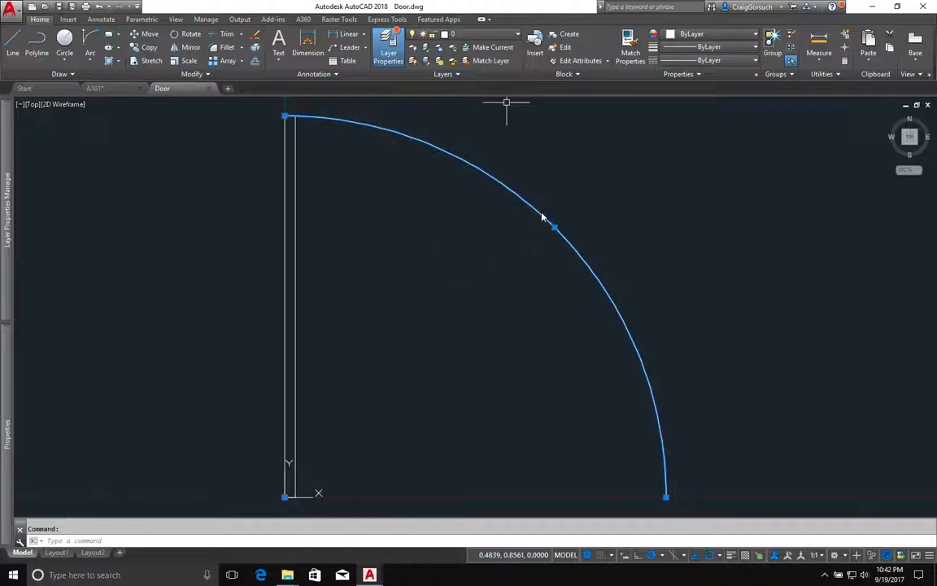
{"action": "left_click", "coordinate": [705, 47]}
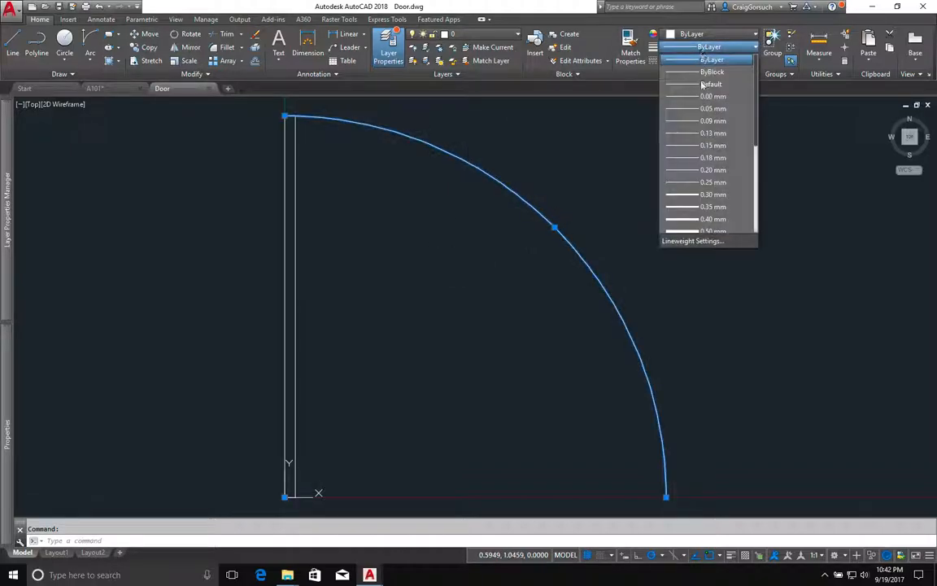
{"action": "left_click", "coordinate": [698, 120]}
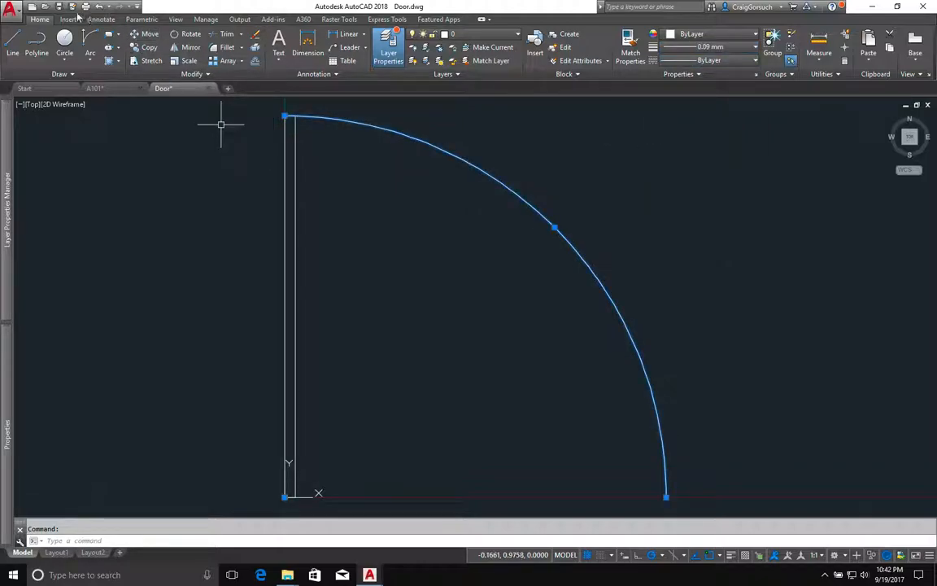
{"action": "key", "text": "ctrl+s"}
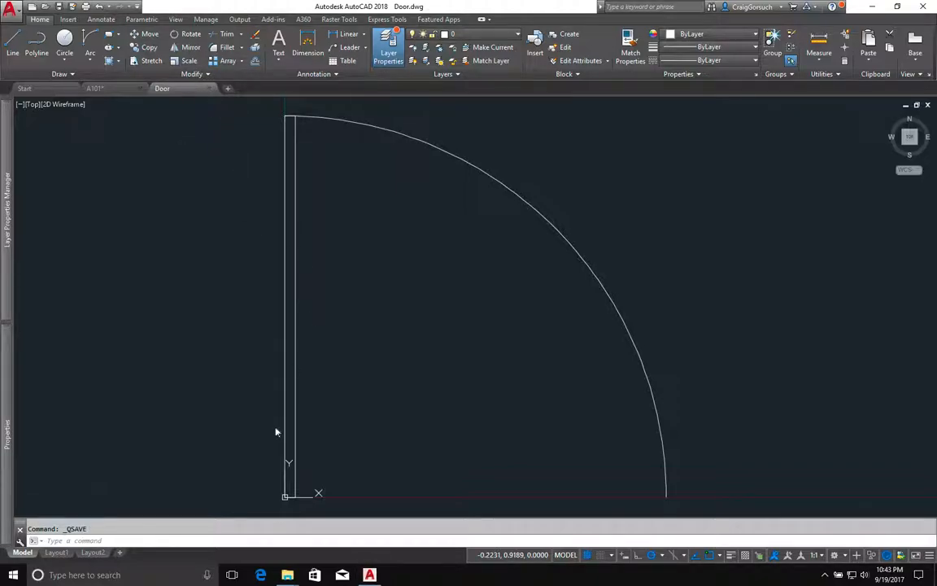
{"action": "key", "text": "ctrl+F4"}
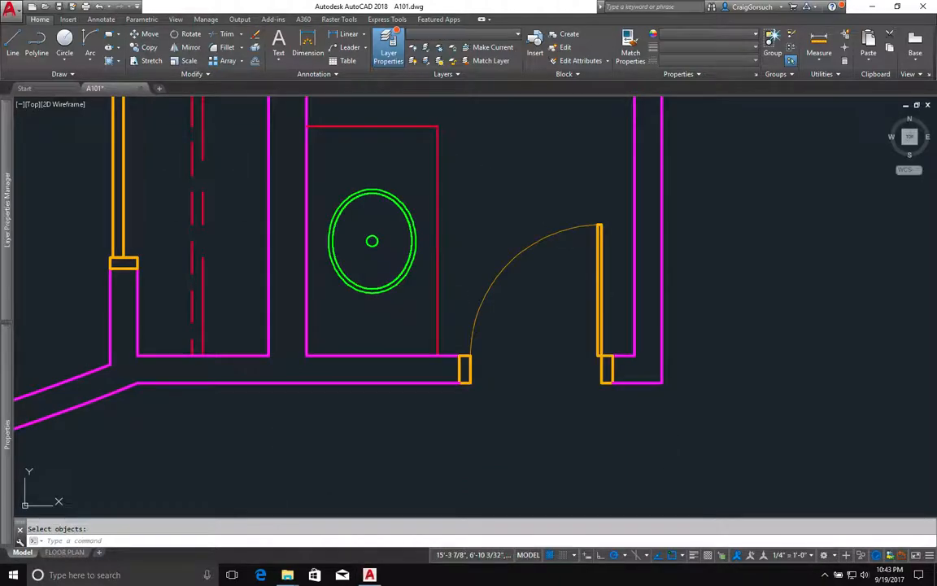
{"action": "key", "text": "Escape"}
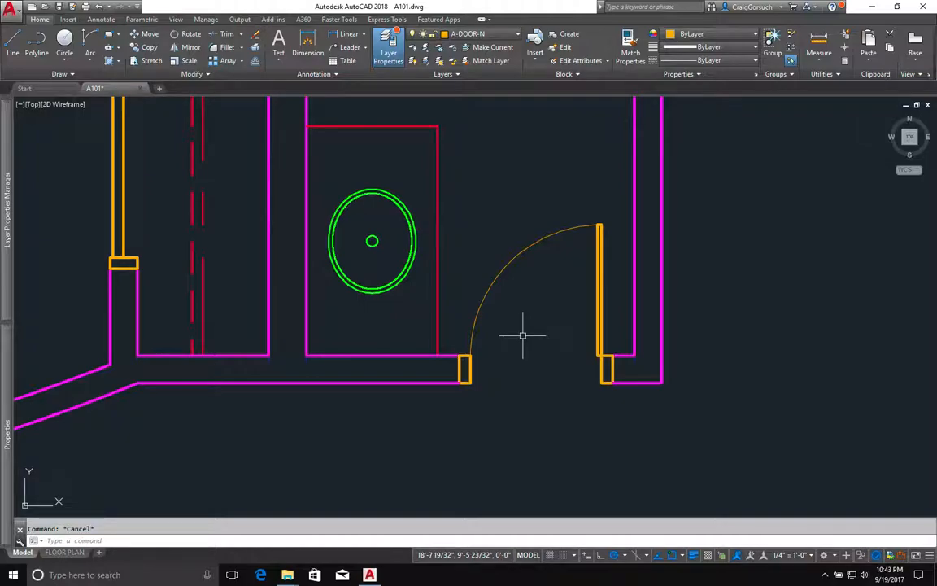
Reload the edited Door file from the Blocks folder through the Insert command and redefine the existing Door block in A101
{"action": "key", "text": "Return"}
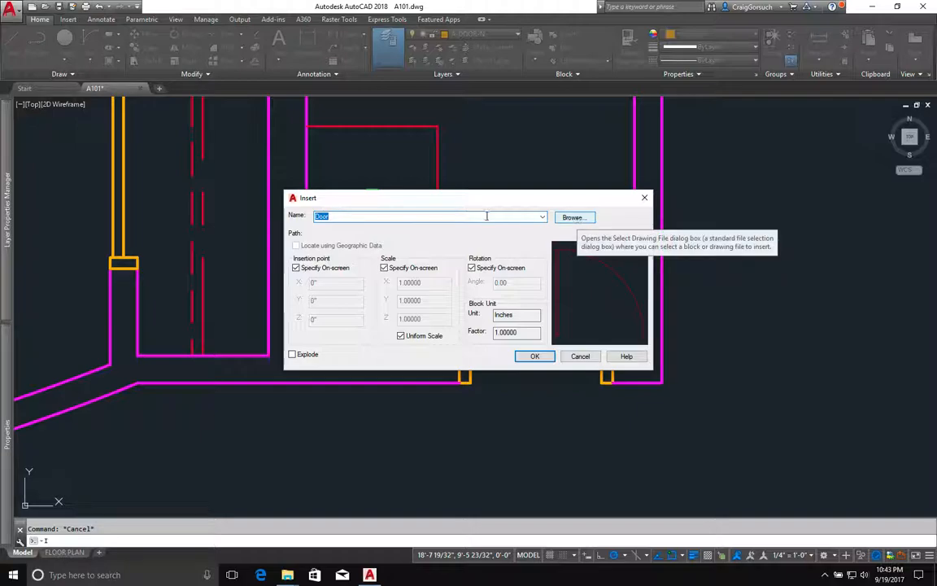
{"action": "left_click", "coordinate": [541, 216]}
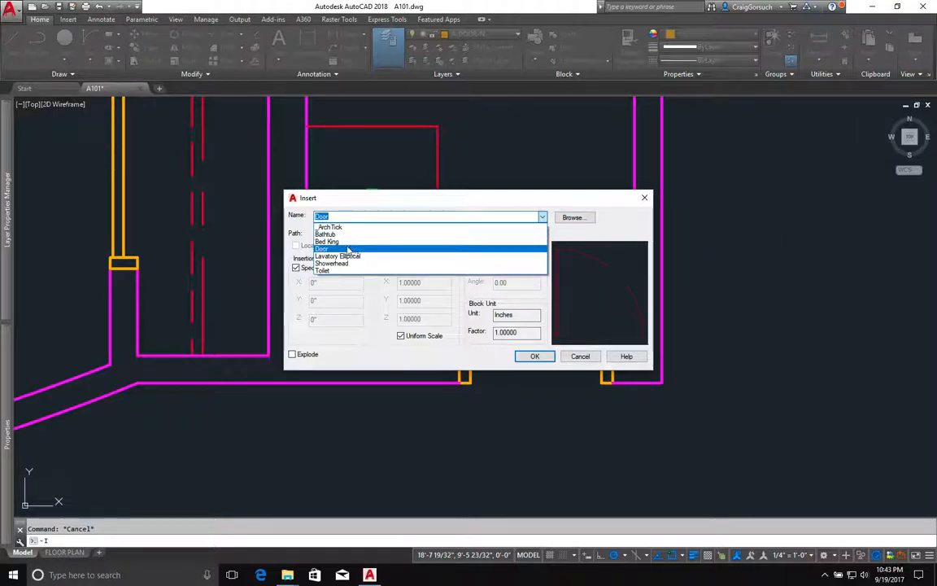
{"action": "left_click", "coordinate": [496, 216]}
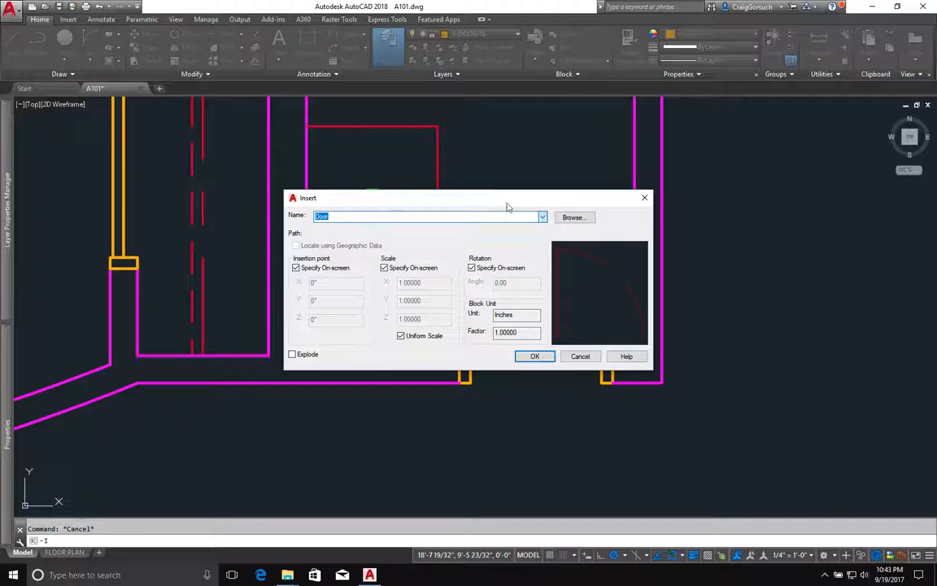
{"action": "left_click", "coordinate": [572, 218]}
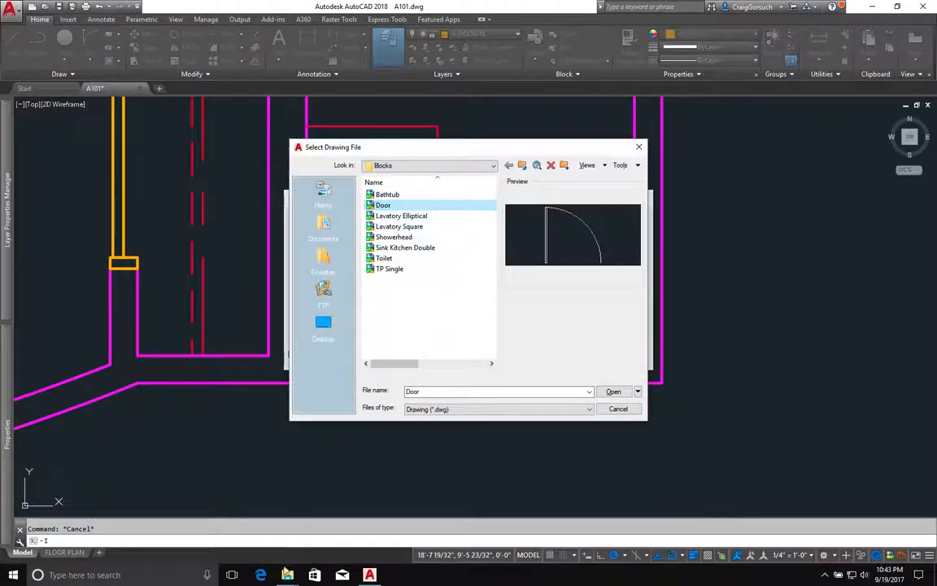
{"action": "mouse_move", "coordinate": [287, 571]}
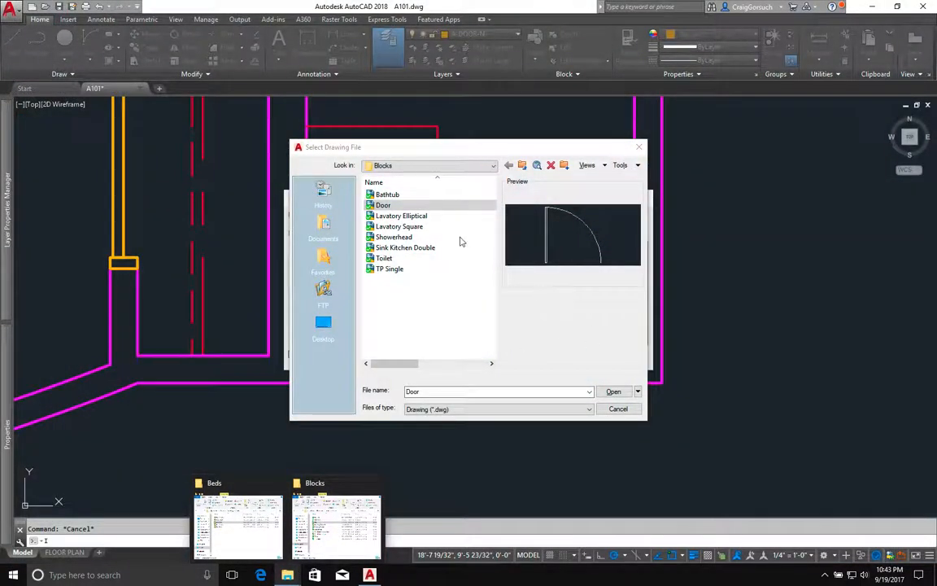
{"action": "left_click", "coordinate": [610, 391]}
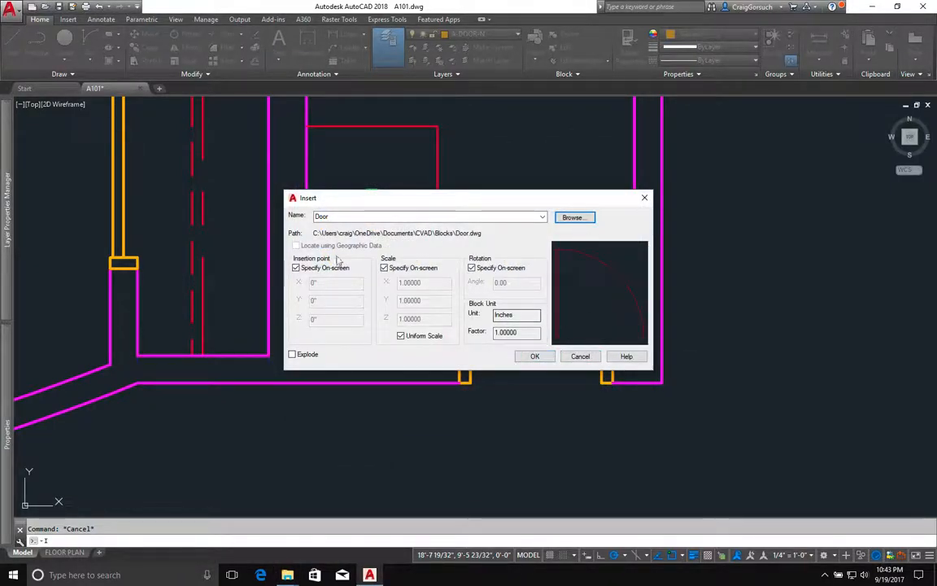
{"action": "left_click", "coordinate": [534, 358]}
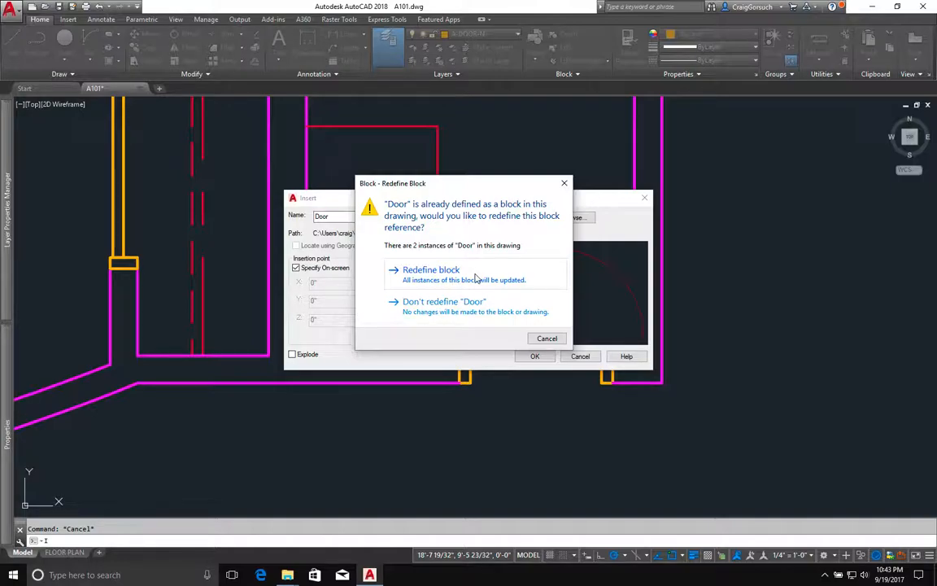
{"action": "left_click", "coordinate": [477, 276]}
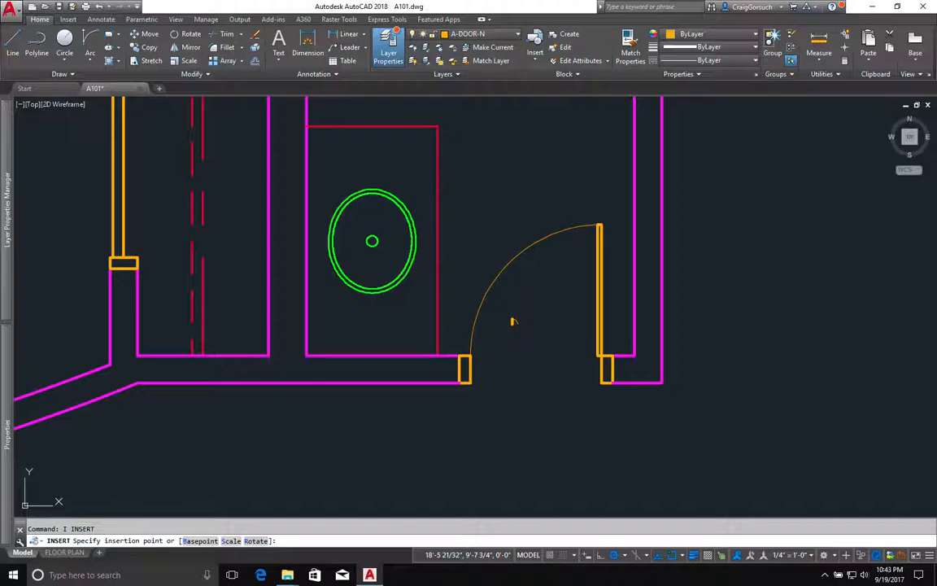
Cancel the pending Door insertion and examine the swing arc of the redefined bathroom door
{"action": "key", "text": "Escape"}
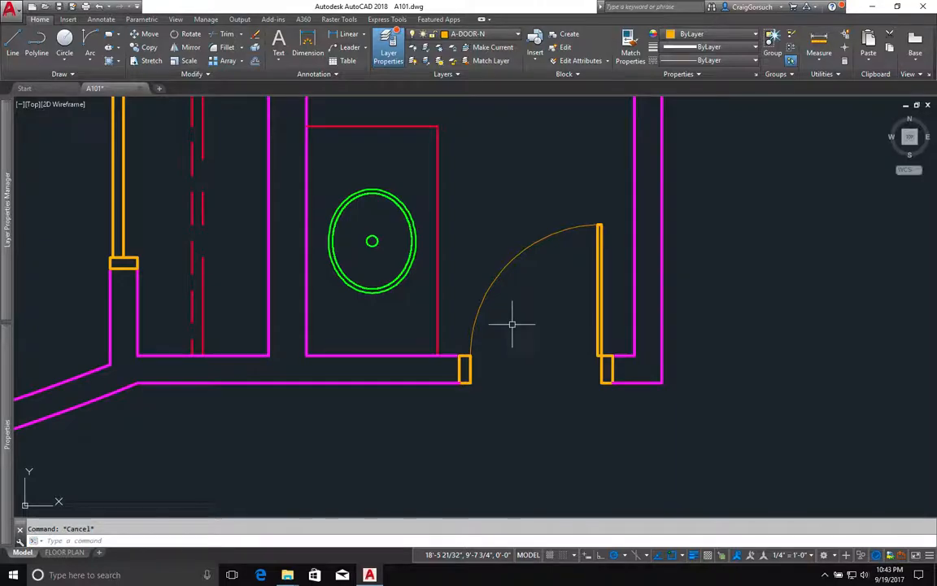
{"action": "left_click", "coordinate": [514, 257]}
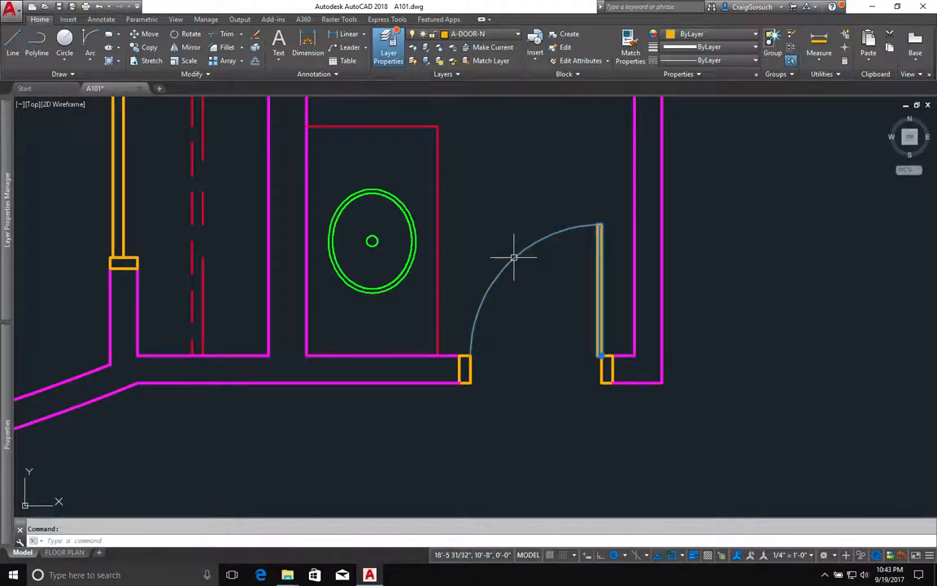
{"action": "scroll", "coordinate": [520, 252], "scroll_direction": "down", "scroll_amount": 4}
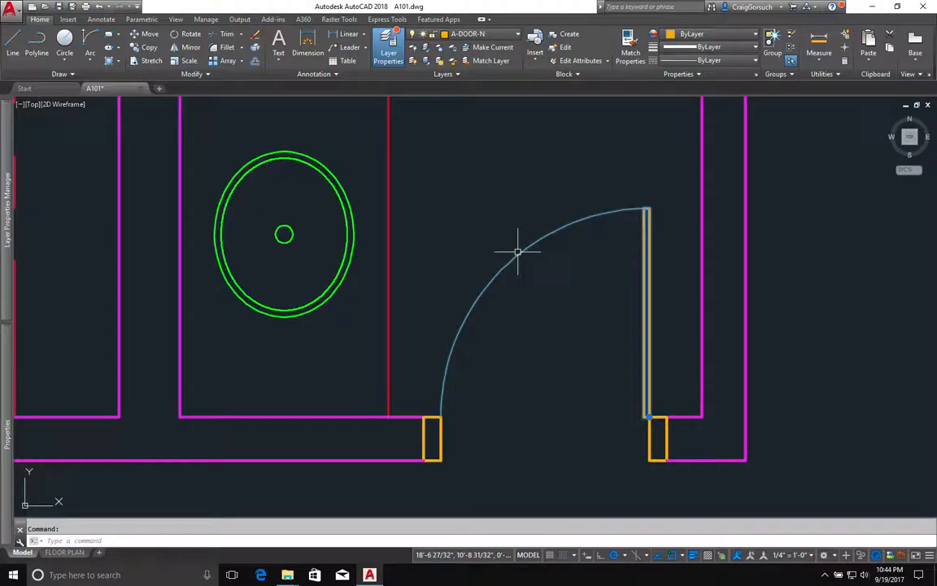
{"action": "key", "text": "Escape"}
Make the bathtub's layer, P-FIXT-N, the current layer
{"action": "middle_click_drag", "start_coordinate": [537, 244], "coordinate": [389, 307]}
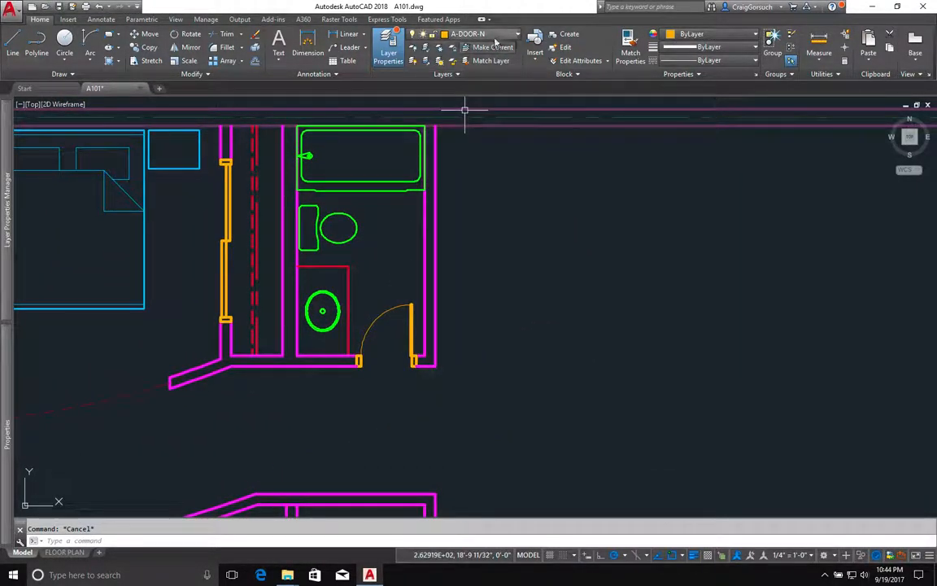
{"action": "left_click", "coordinate": [469, 47]}
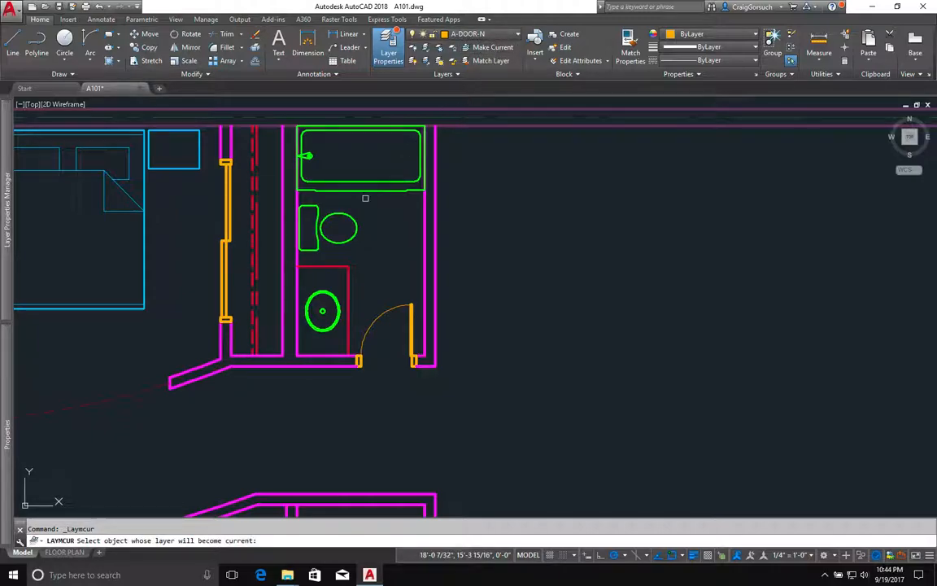
{"action": "left_click", "coordinate": [367, 192]}
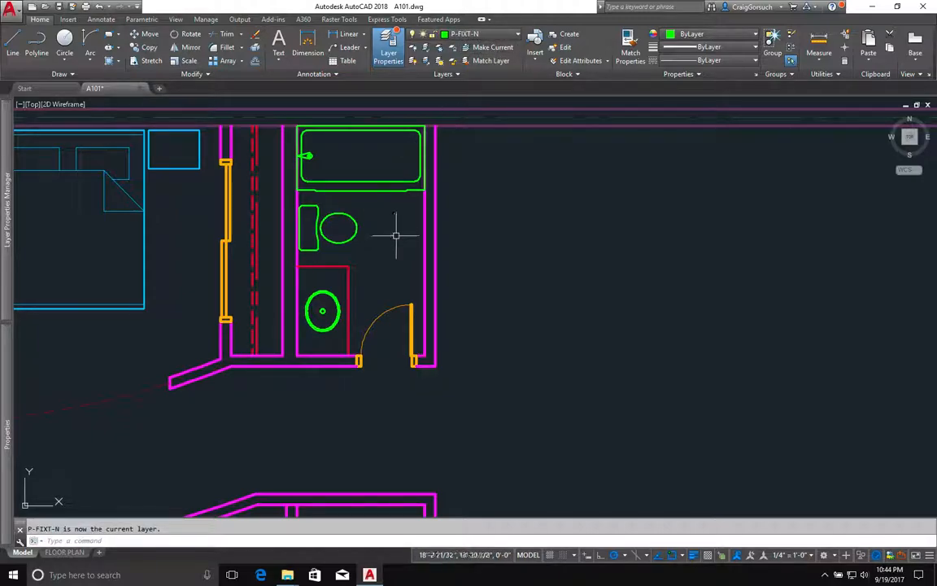
Insert the Sink Kitchen Double drawing from File Explorer's Blocks folder into the empty space beyond the bathroom's right wall, with default scale and rotation
{"action": "left_click", "coordinate": [287, 575]}
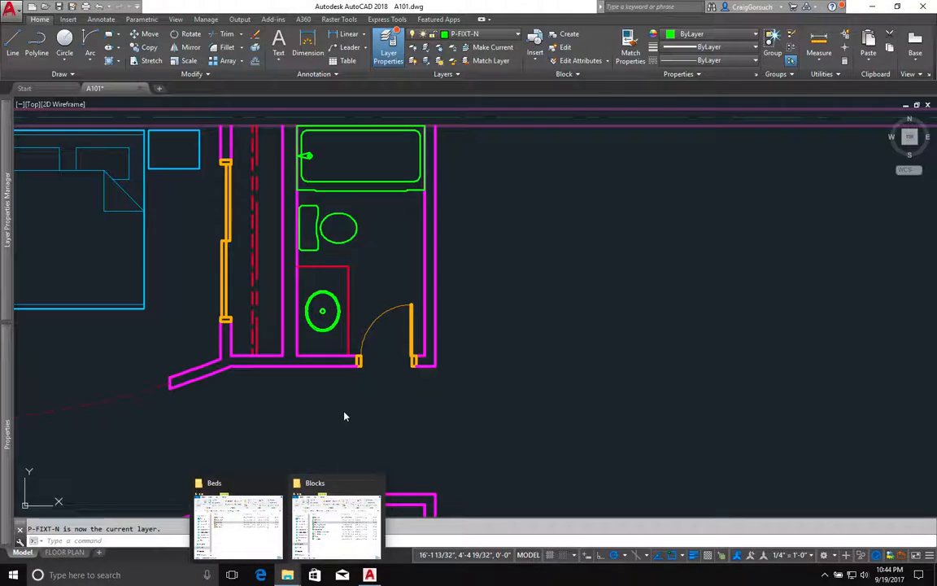
{"action": "left_click", "coordinate": [340, 525]}
{"action": "left_click", "coordinate": [181, 396]}
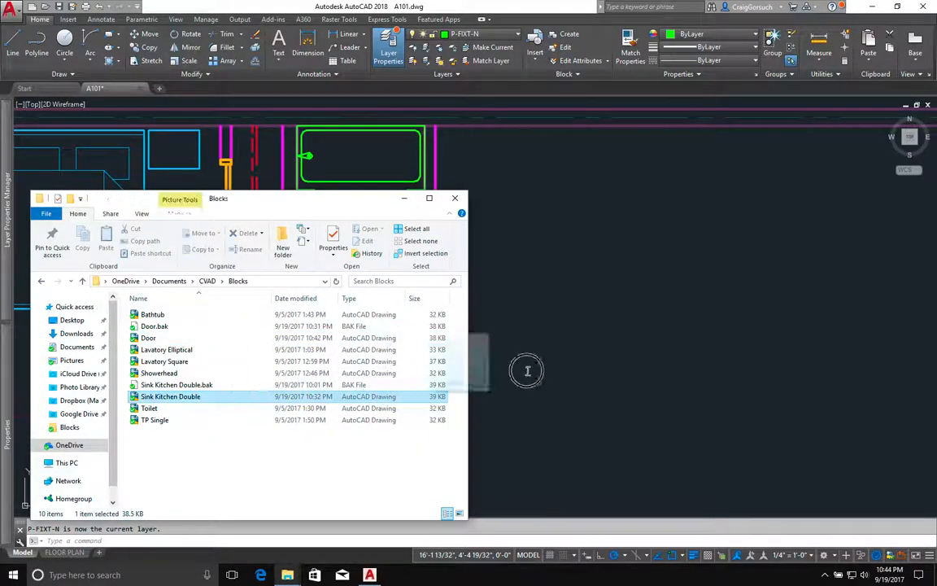
{"action": "left_click_drag", "start_coordinate": [571, 344], "coordinate": [560, 334]}
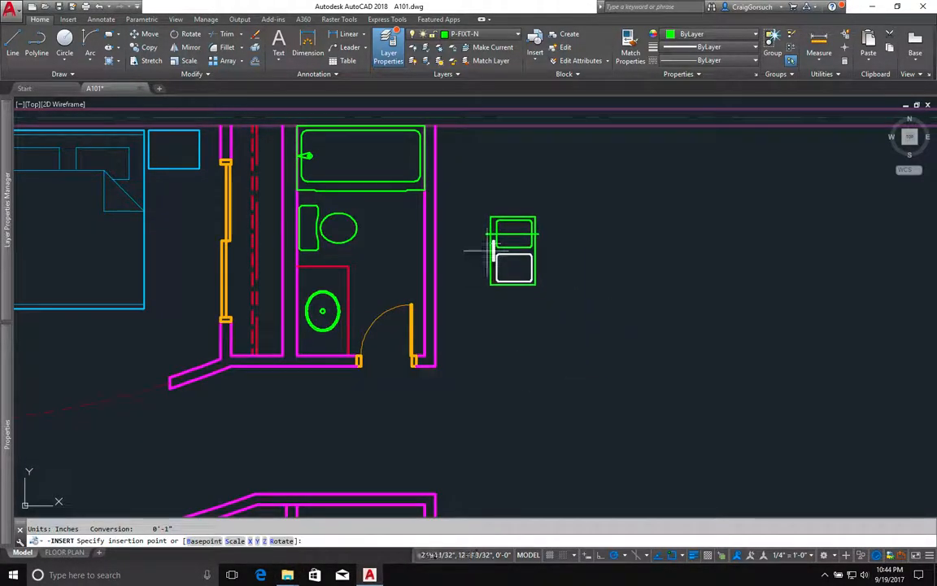
{"action": "left_click", "coordinate": [487, 249]}
{"action": "key", "text": "Return"}
{"action": "key", "text": "Return"}
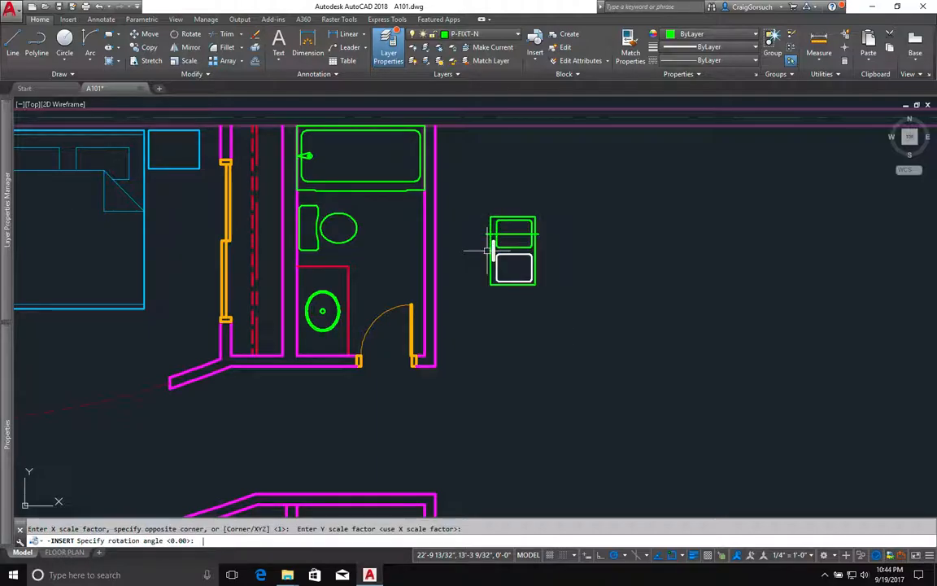
{"action": "scroll", "coordinate": [487, 250], "scroll_direction": "up", "scroll_amount": 2}
{"action": "scroll", "coordinate": [490, 251], "scroll_direction": "up", "scroll_amount": 2}
{"action": "middle_click_drag", "start_coordinate": [489, 251], "coordinate": [464, 272]}
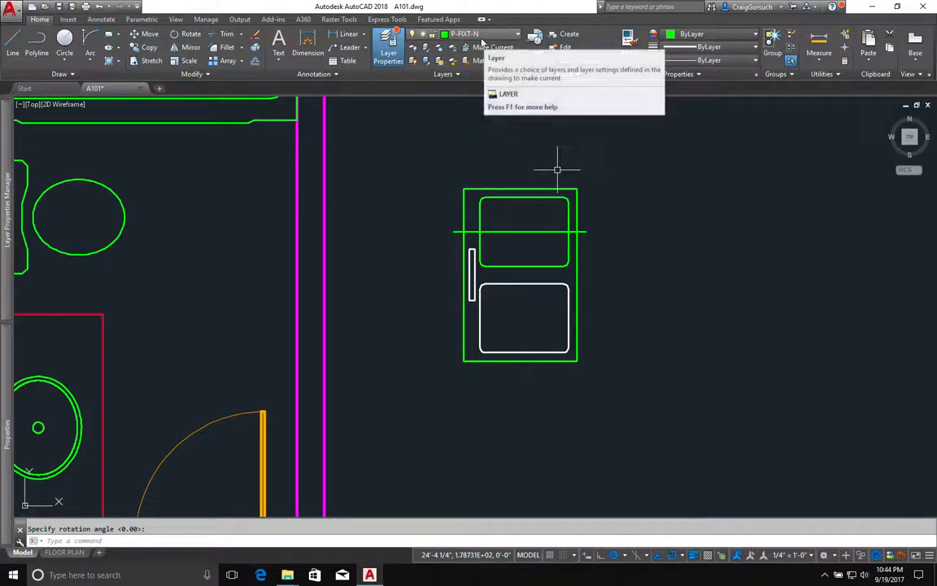
Try the sink block on layers M-HVAC-N and A-FLOR-OVHD-N, and return it to P-FIXT-N
{"action": "left_click", "coordinate": [512, 189]}
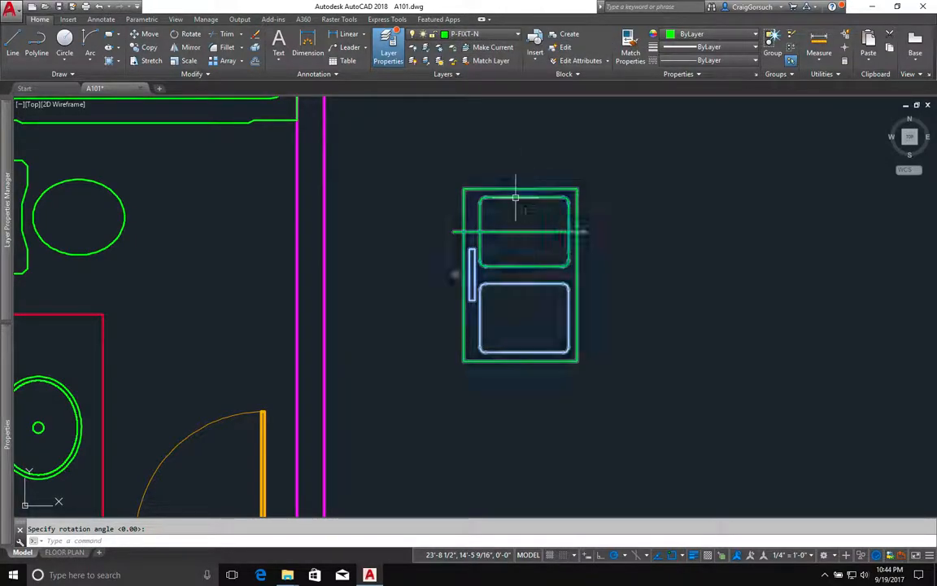
{"action": "left_click", "coordinate": [487, 35]}
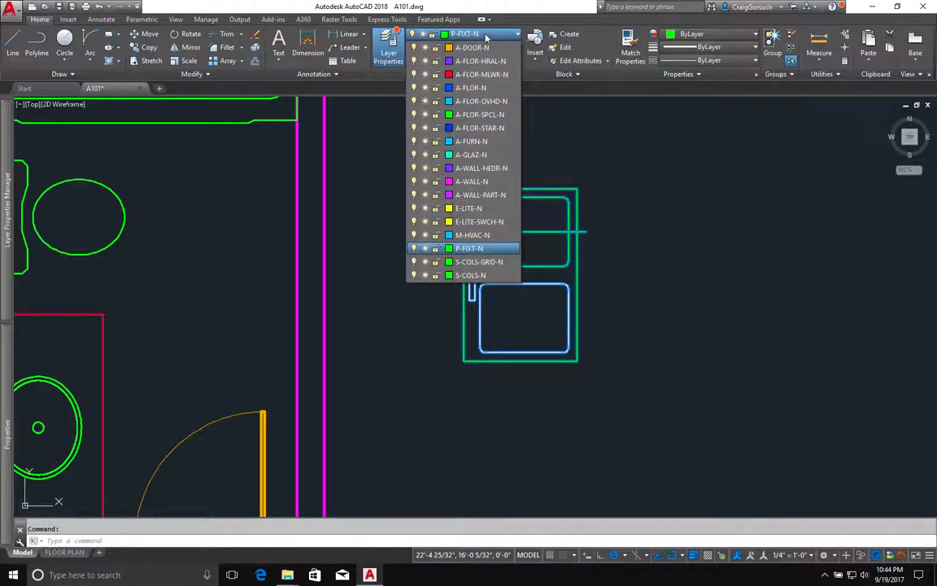
{"action": "left_click", "coordinate": [471, 235]}
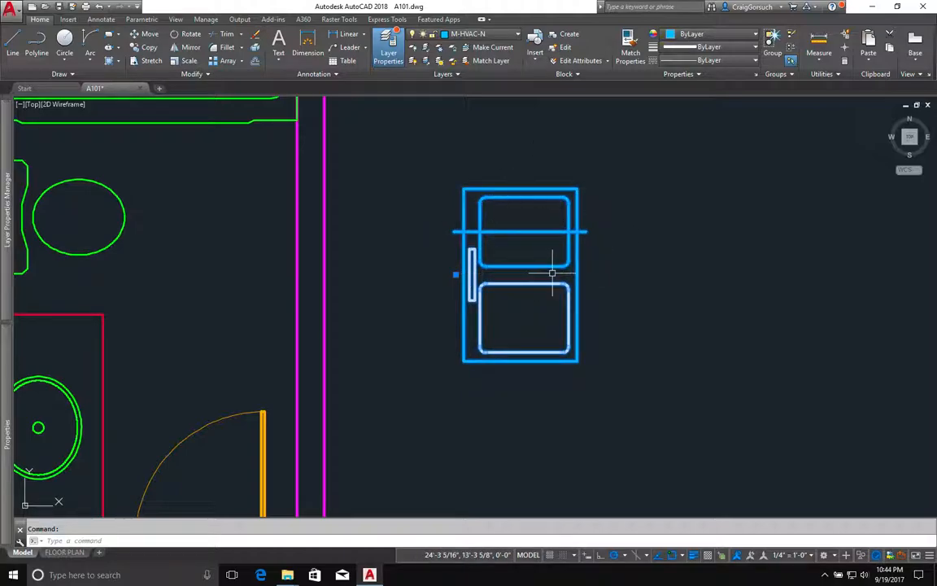
{"action": "left_click", "coordinate": [493, 35]}
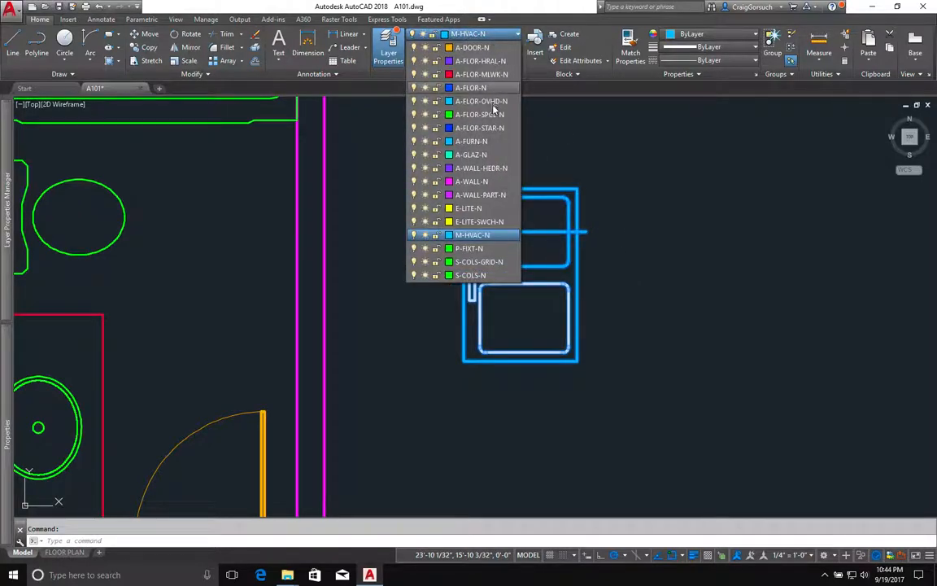
{"action": "left_click", "coordinate": [488, 101]}
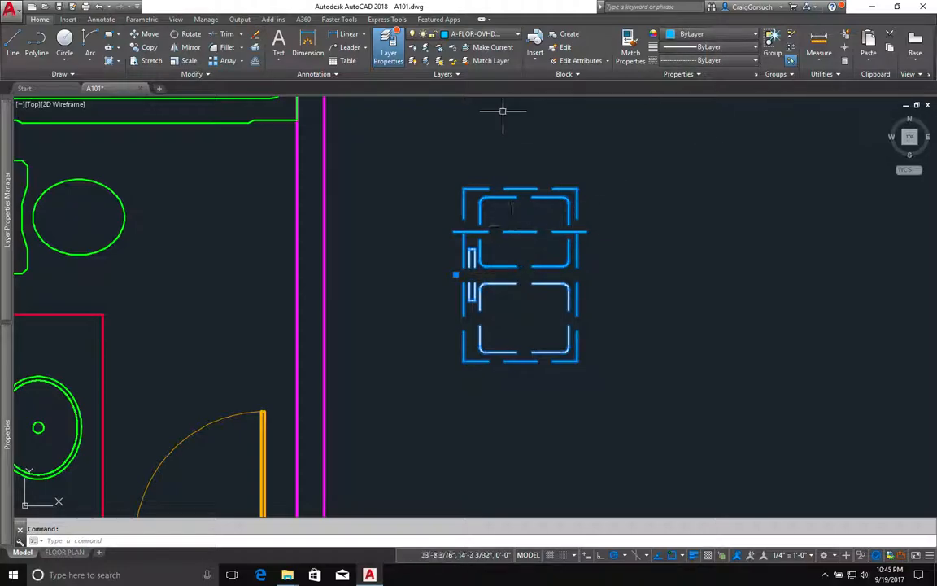
{"action": "left_click", "coordinate": [477, 35]}
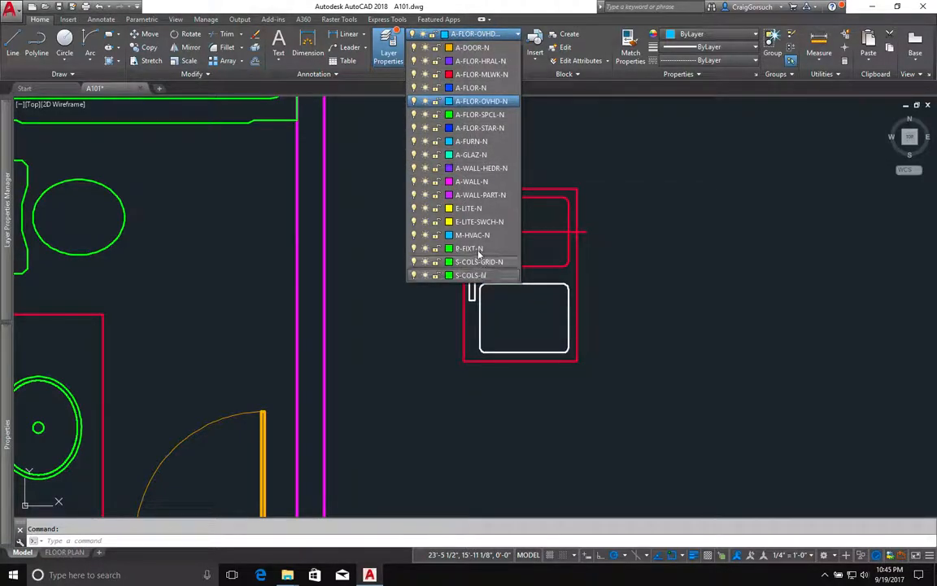
{"action": "left_click", "coordinate": [472, 248]}
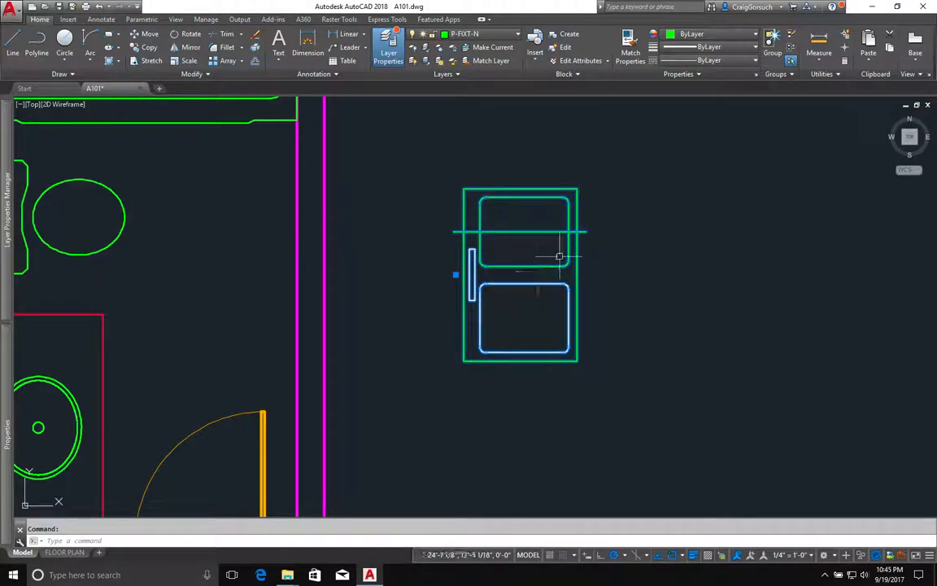
{"action": "key", "text": "Escape"}
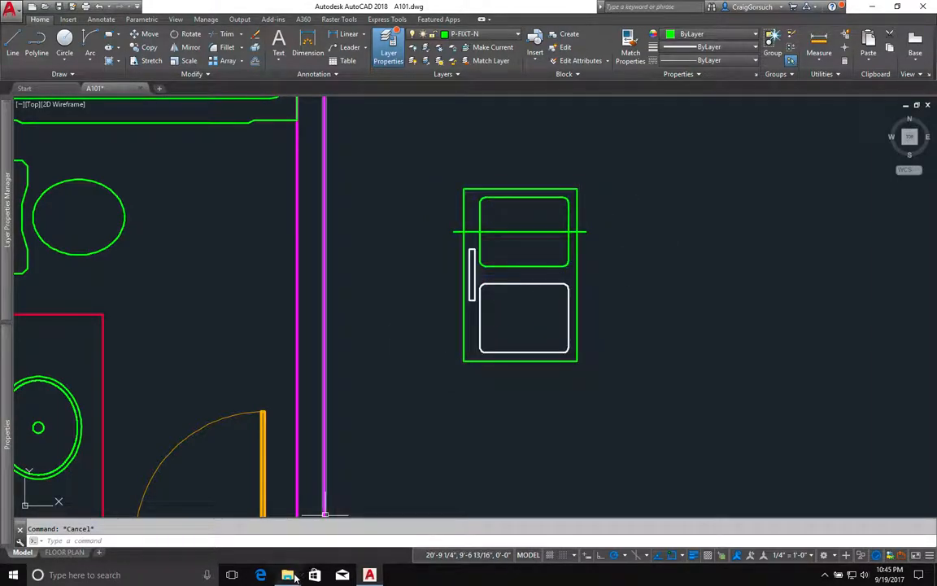
Open the Sink Kitchen Double drawing from File Explorer's Blocks folder and erase the horizontal line crossing the upper basin
{"action": "mouse_move", "coordinate": [291, 575]}
{"action": "left_click", "coordinate": [336, 521]}
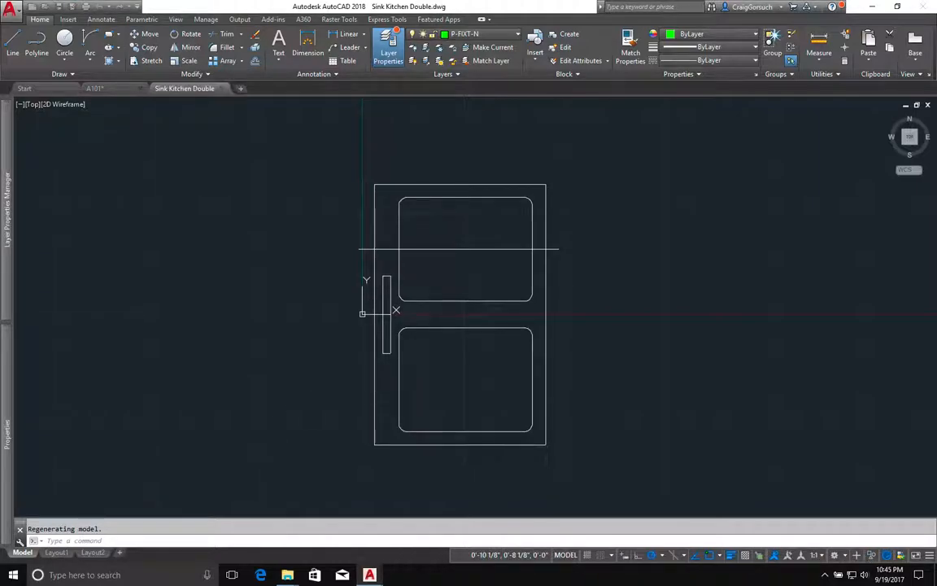
{"action": "left_click", "coordinate": [441, 250]}
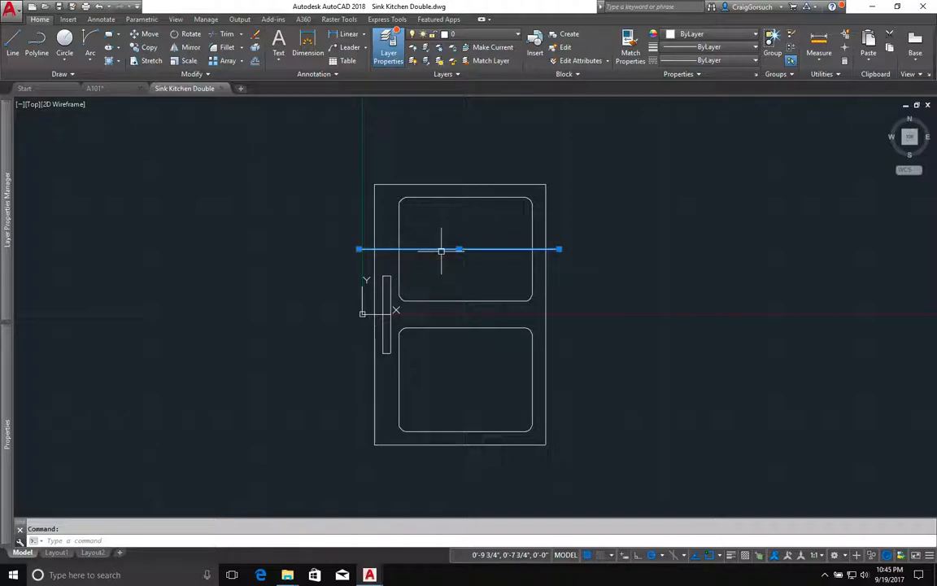
{"action": "left_click", "coordinate": [256, 38]}
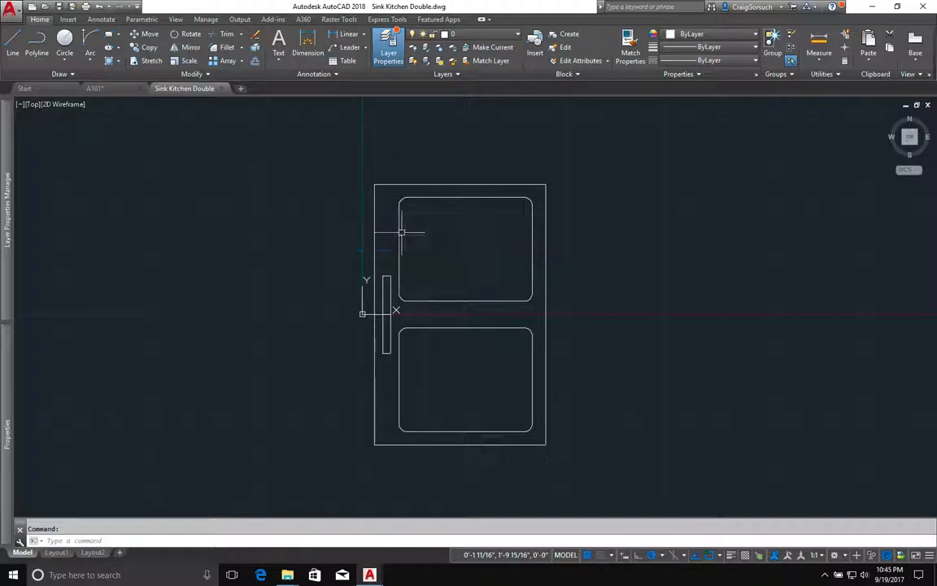
Try green on the lower basin and the narrow faucet rectangle, and set their color to ByLayer
{"action": "left_click", "coordinate": [462, 327]}
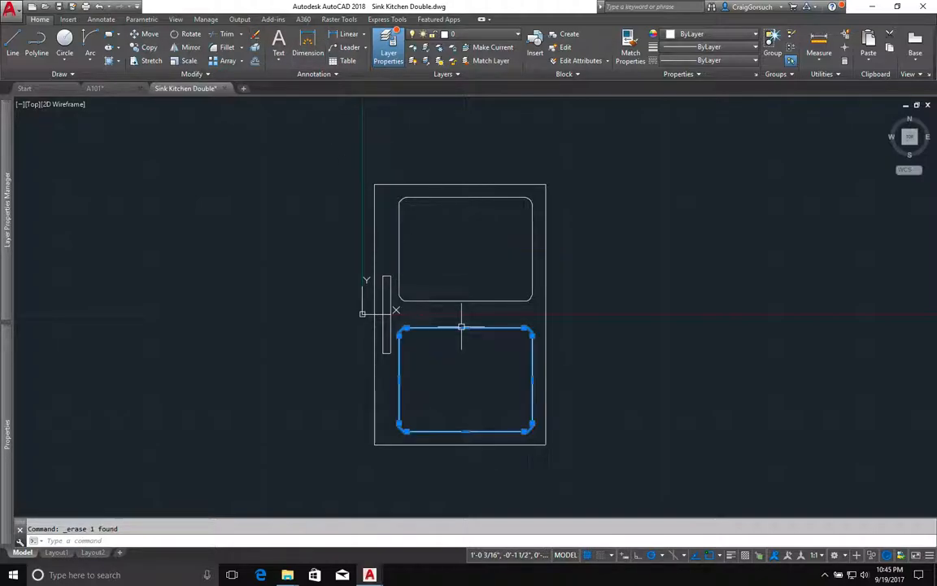
{"action": "left_click", "coordinate": [386, 278]}
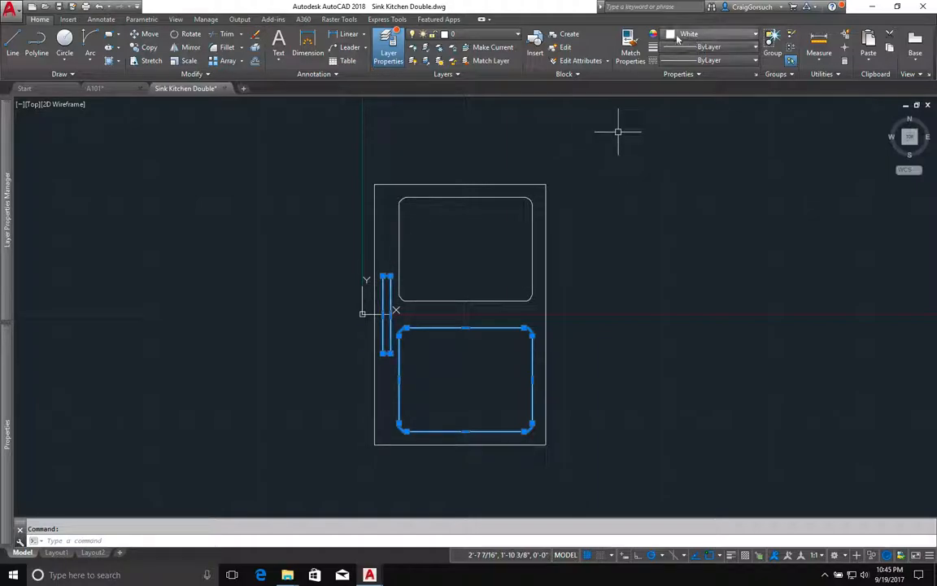
{"action": "left_click", "coordinate": [730, 39]}
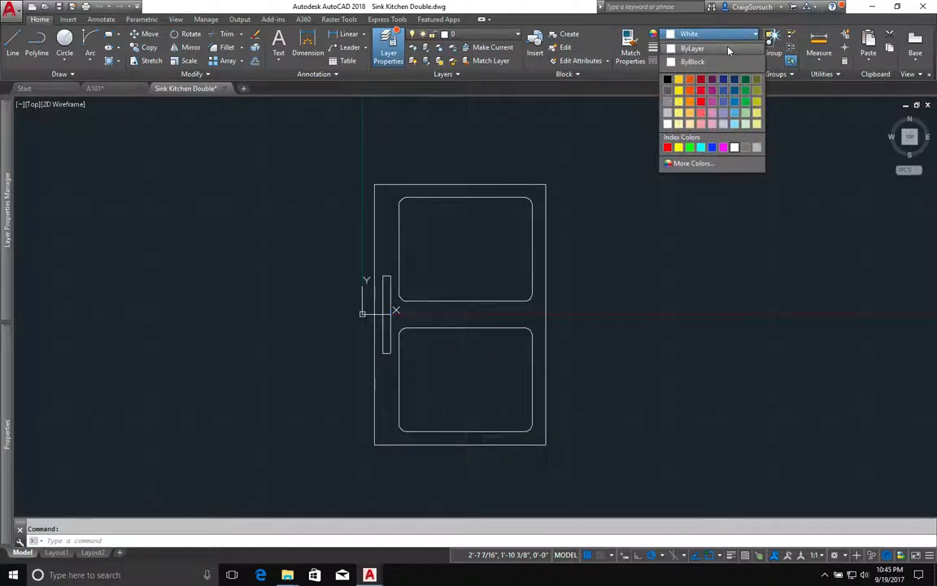
{"action": "left_click", "coordinate": [689, 147]}
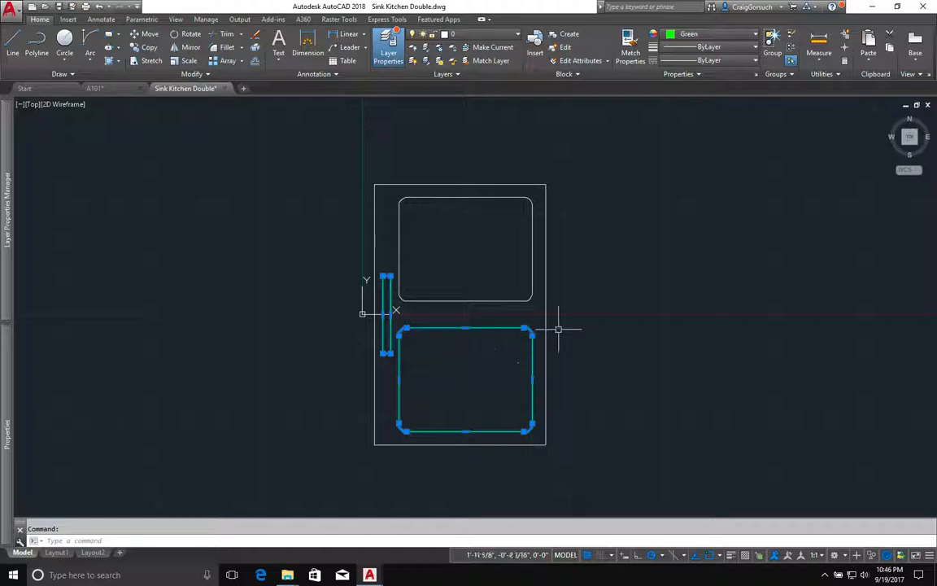
{"action": "left_click", "coordinate": [715, 34]}
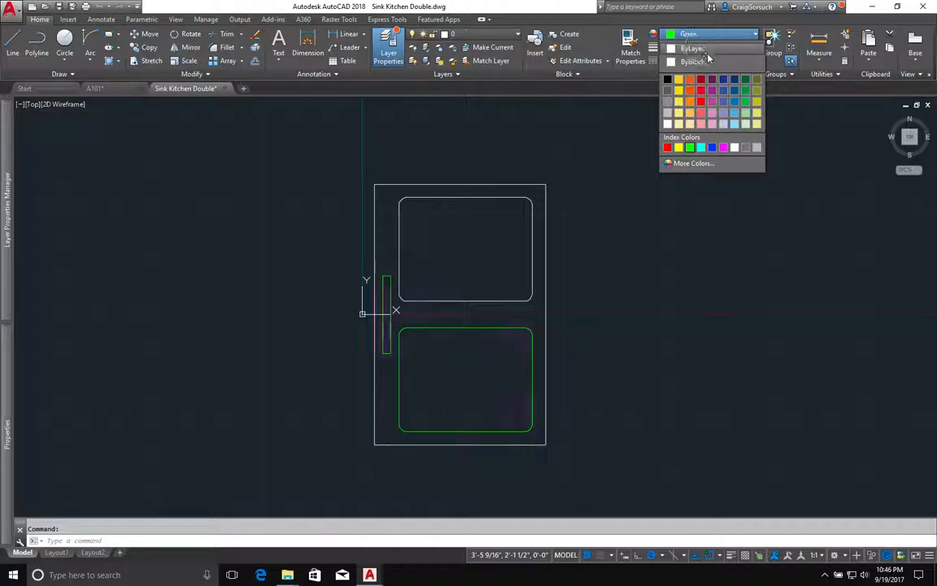
{"action": "left_click", "coordinate": [700, 49]}
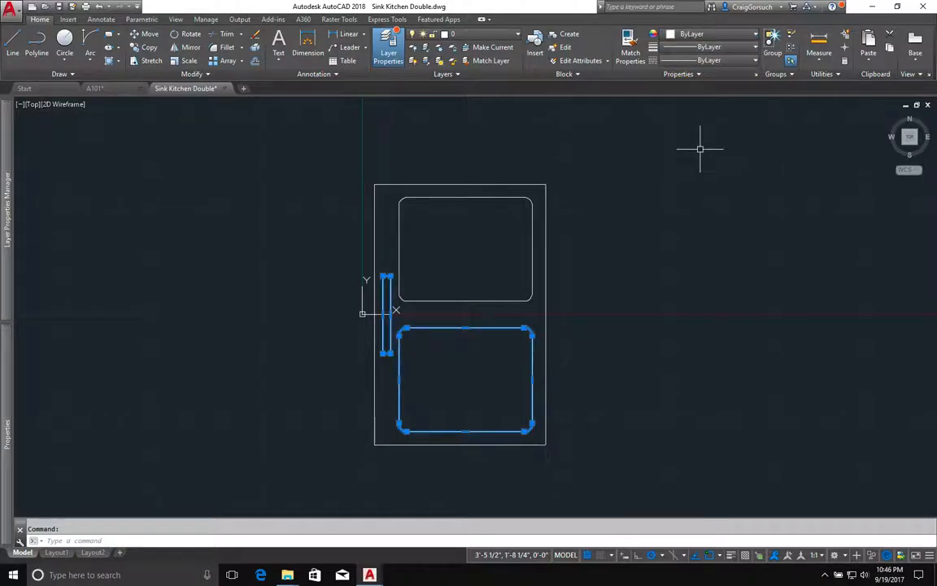
{"action": "key", "text": "Escape"}
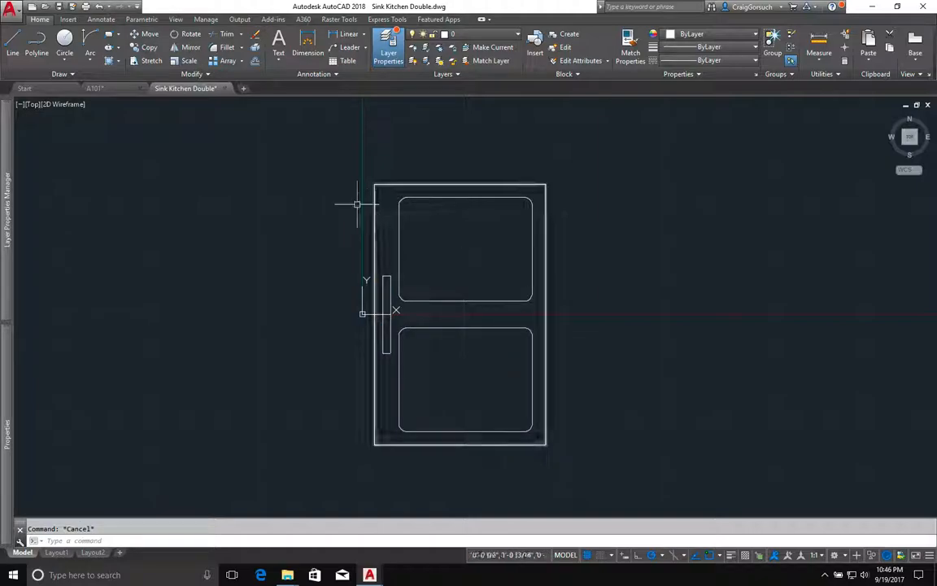
Set the lineweight of both basins and the faucet rectangle to 0.15 mm, and save and close the Sink Kitchen Double drawing
{"action": "left_click", "coordinate": [363, 199]}
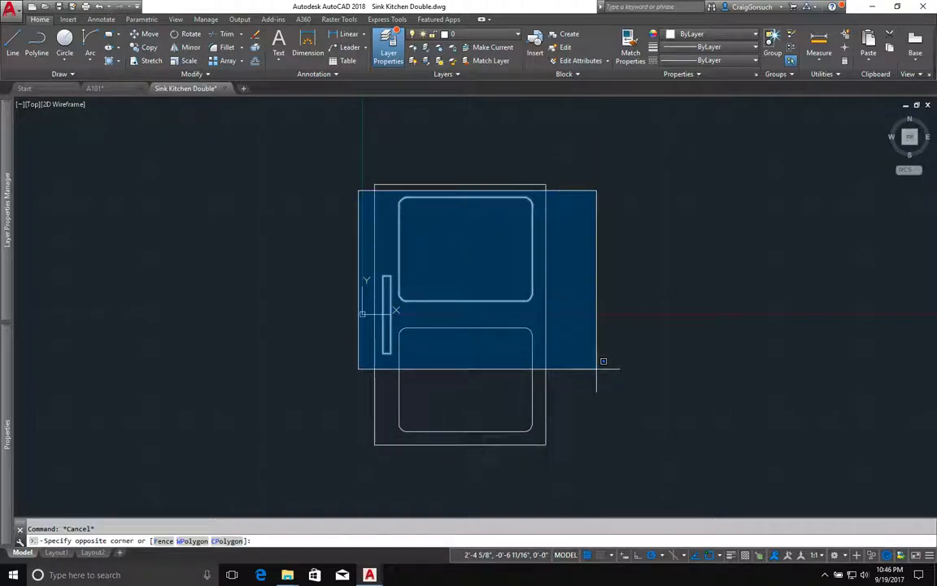
{"action": "left_click", "coordinate": [595, 437]}
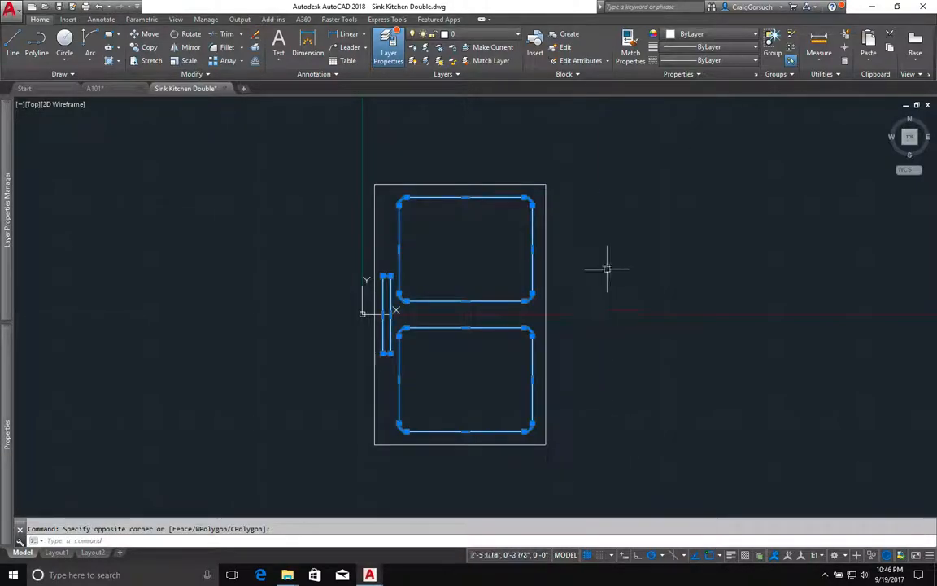
{"action": "left_click", "coordinate": [727, 50]}
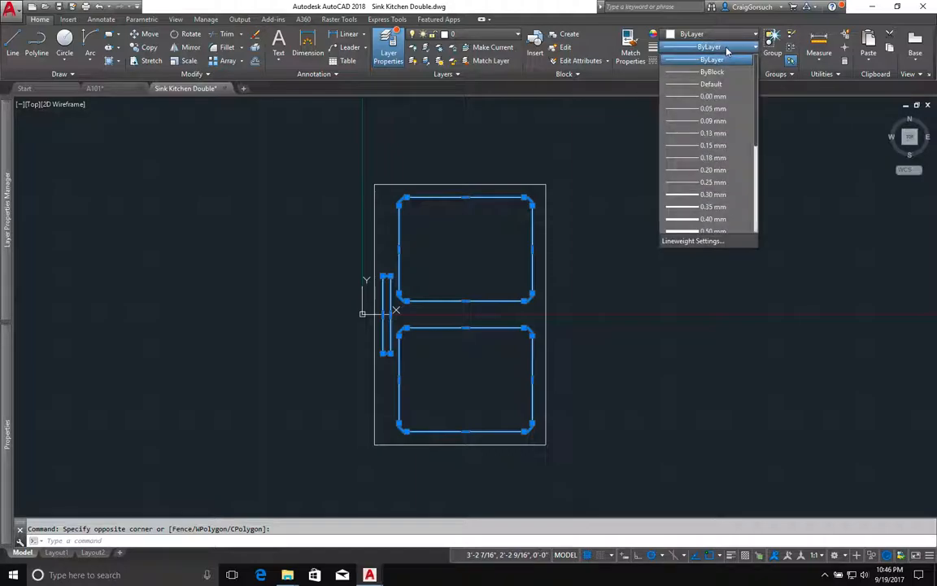
{"action": "left_click", "coordinate": [726, 147]}
{"action": "key", "text": "Escape"}
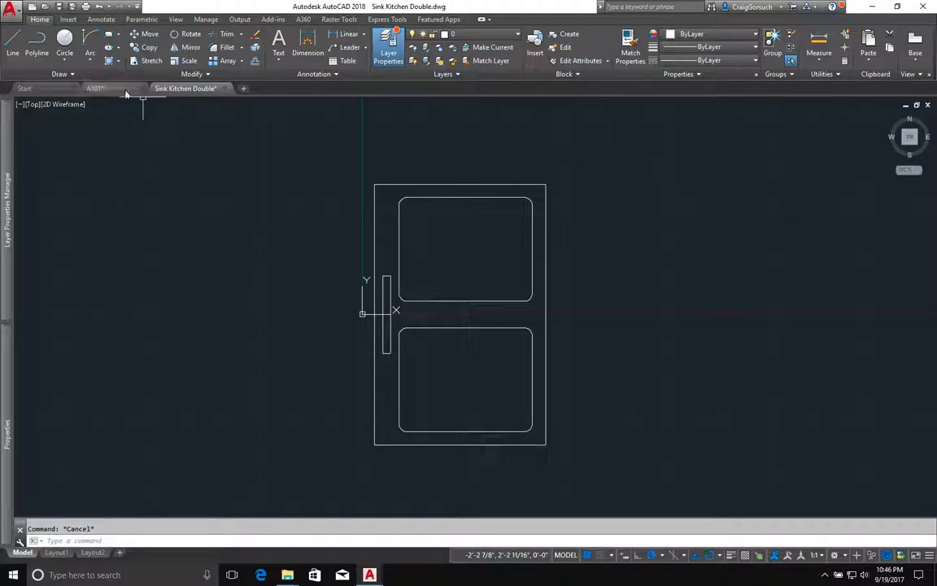
{"action": "key", "text": "ctrl+s"}
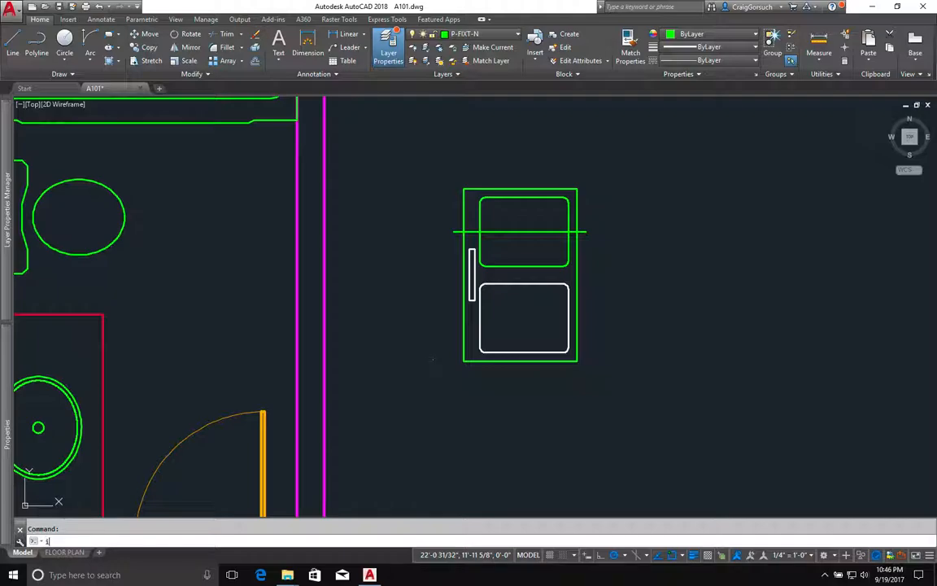
Redefine the Sink Kitchen Double block from its updated drawing in the Blocks folder, without placing a new instance
{"action": "key", "text": "Return"}
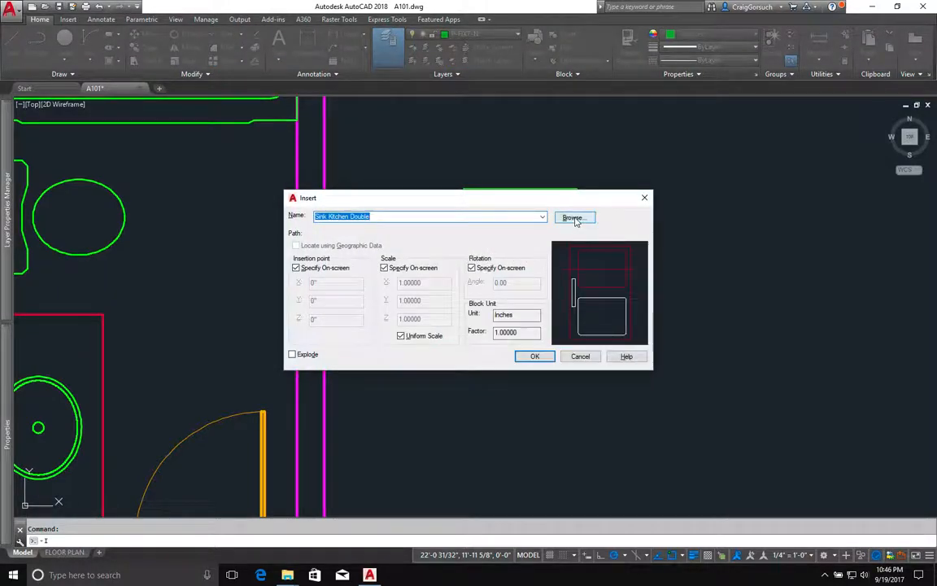
{"action": "left_click", "coordinate": [574, 218]}
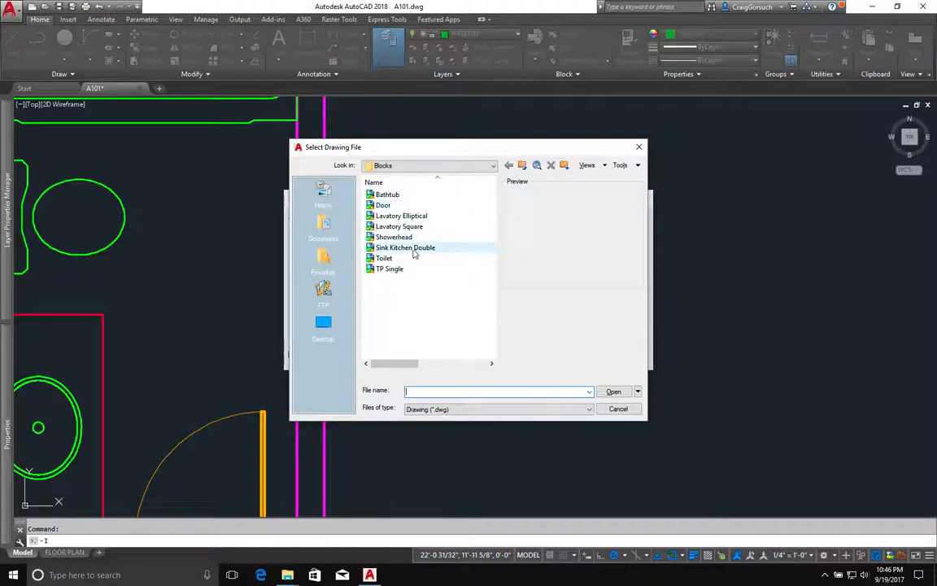
{"action": "left_click", "coordinate": [412, 248]}
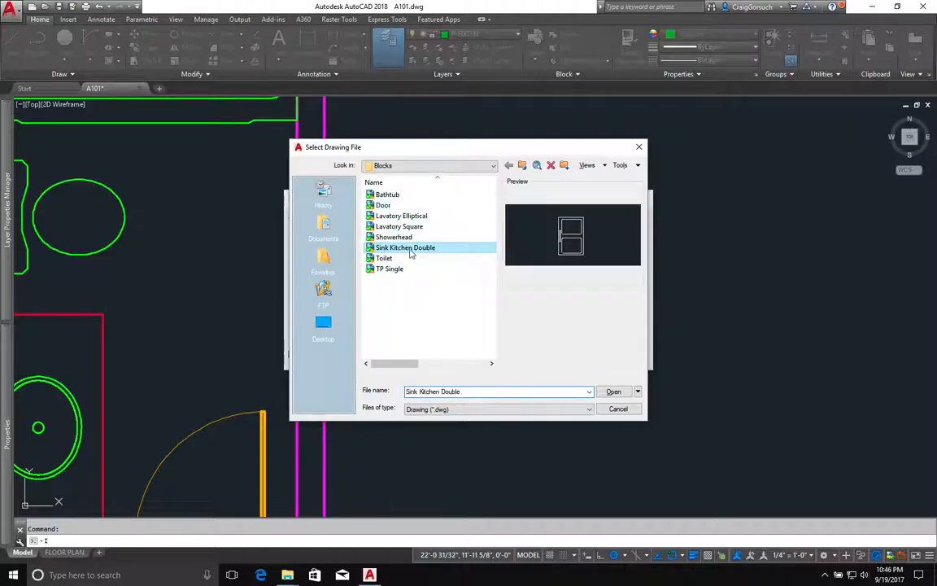
{"action": "left_click", "coordinate": [611, 391]}
{"action": "left_click", "coordinate": [534, 358]}
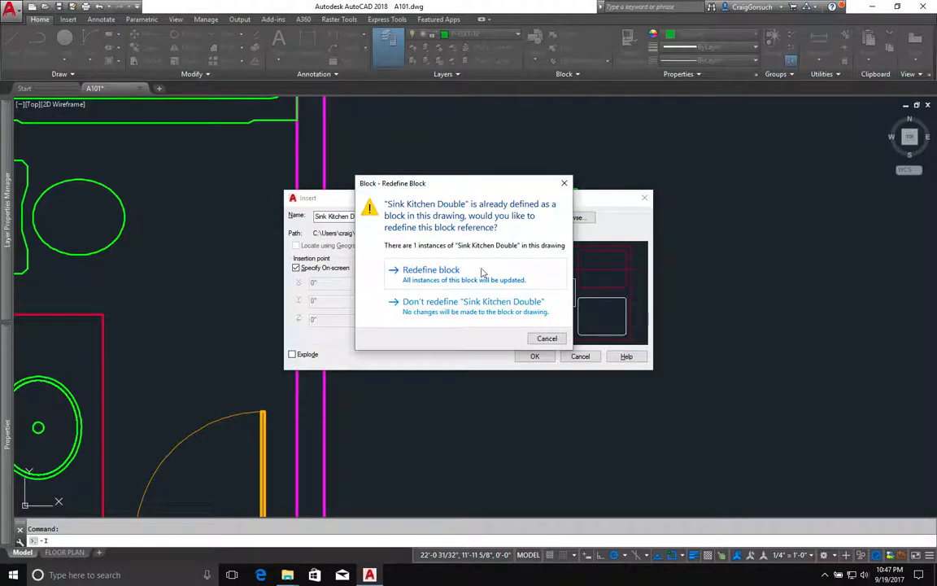
{"action": "left_click", "coordinate": [480, 279]}
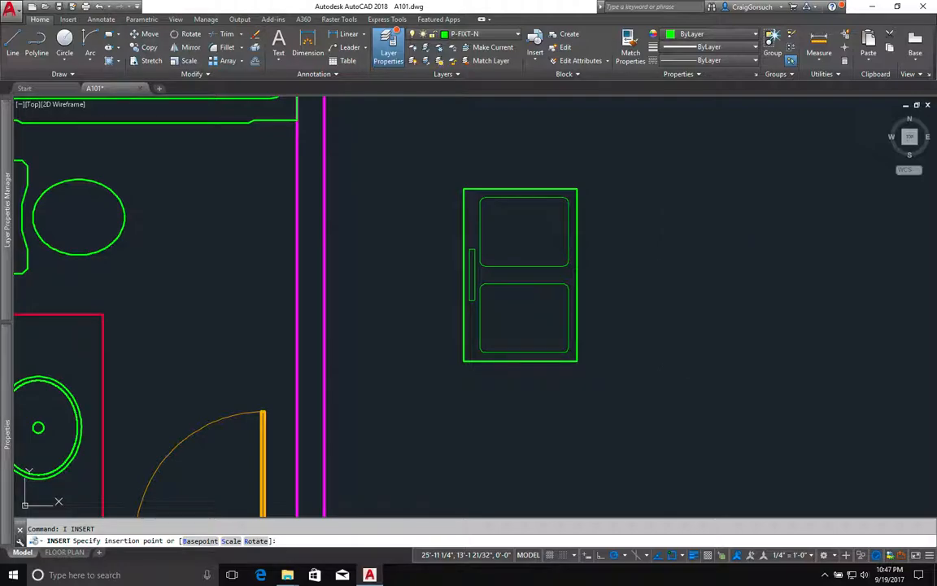
{"action": "key", "text": "Escape"}
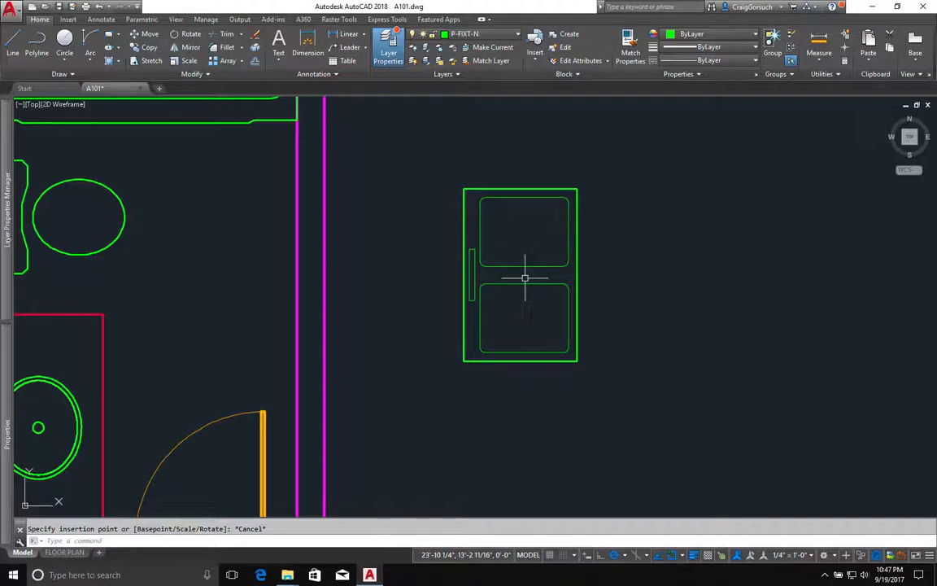
Open the Bathtub, Lavatory Elliptical and Lavatory Square drawings together from File Explorer's Blocks folder
{"action": "scroll", "coordinate": [488, 272], "scroll_direction": "down", "scroll_amount": 2}
{"action": "mouse_move", "coordinate": [456, 266]}
{"action": "middle_mouse_down"}
{"action": "mouse_move", "coordinate": [632, 329]}
{"action": "mouse_move", "coordinate": [661, 313]}
{"action": "middle_mouse_up"}
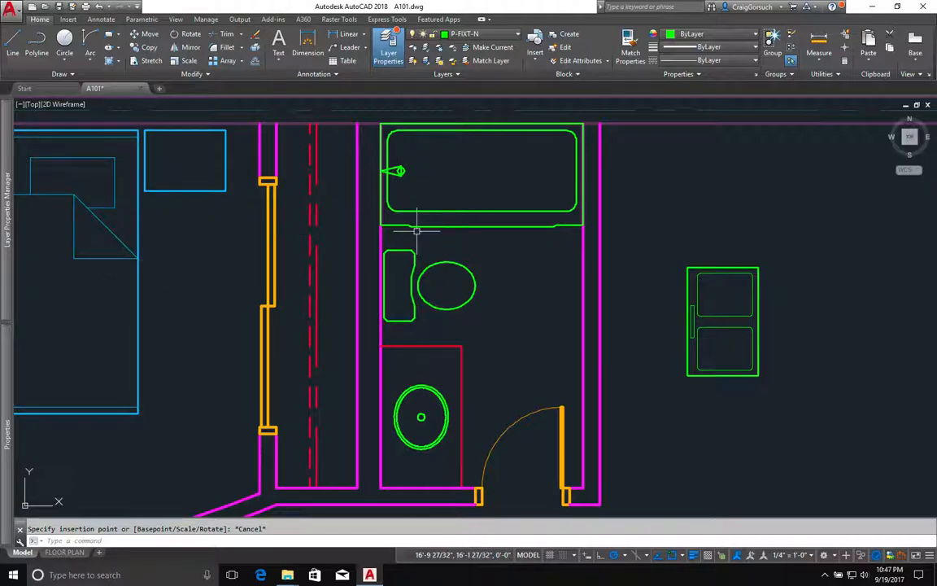
{"action": "mouse_move", "coordinate": [287, 574]}
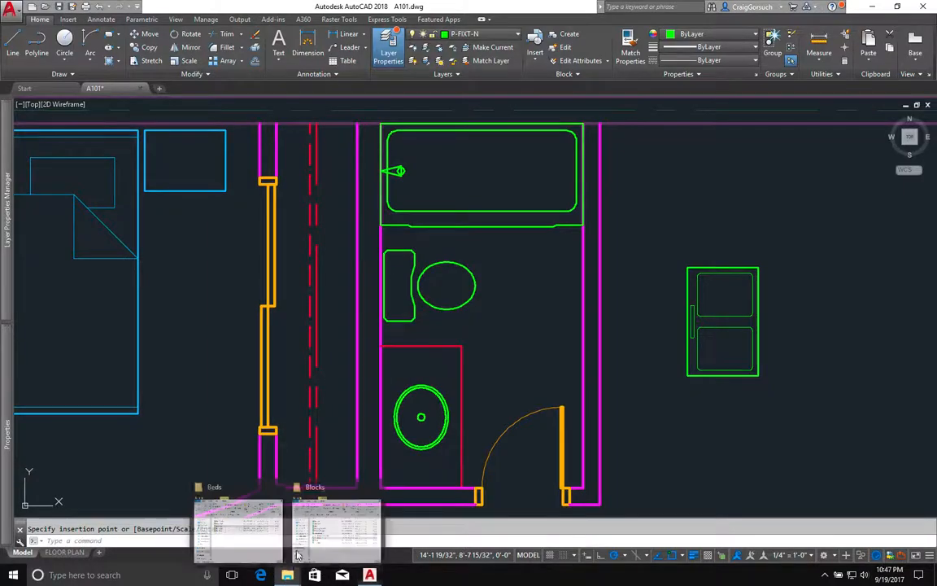
{"action": "left_click", "coordinate": [331, 520]}
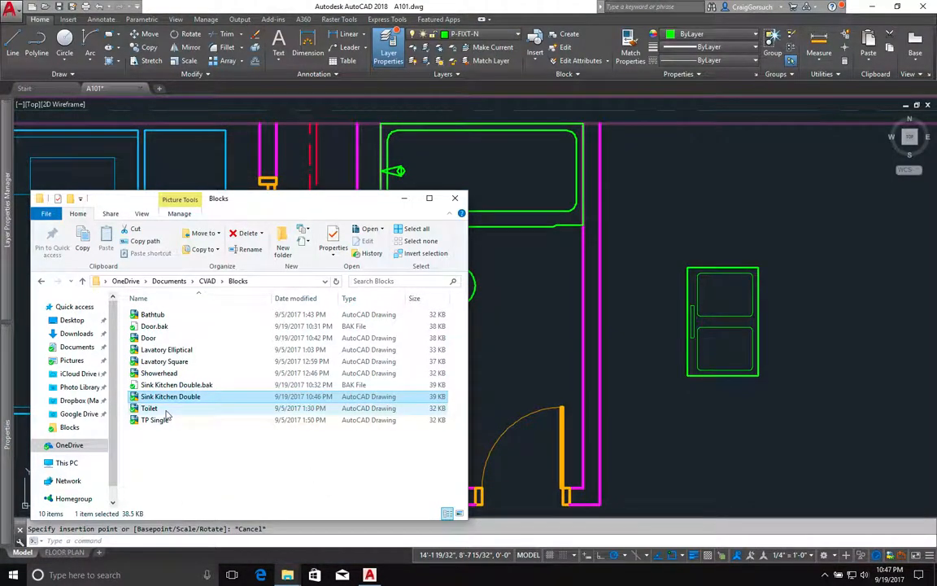
{"action": "left_click", "coordinate": [153, 315]}
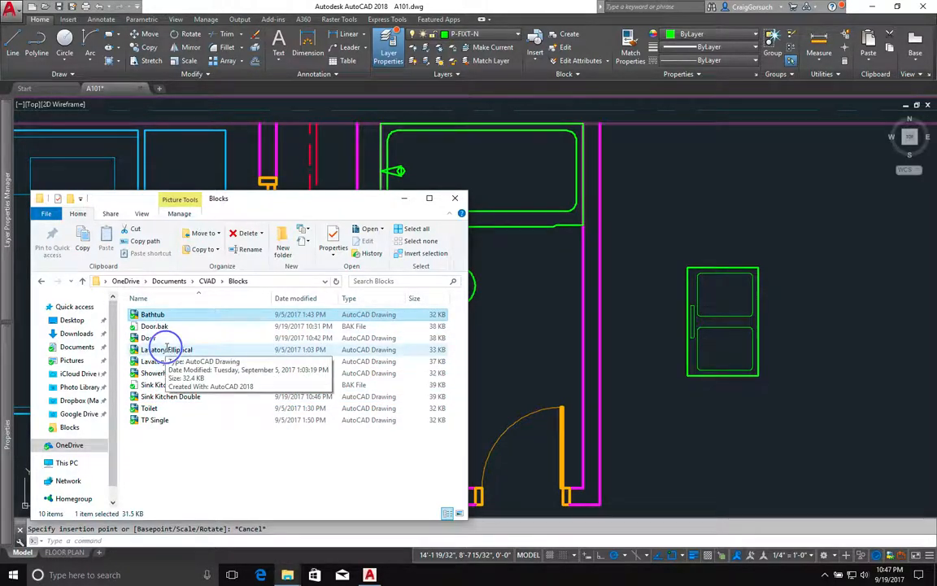
{"action": "left_click", "coordinate": [166, 351], "text": "ctrl"}
{"action": "left_click", "coordinate": [162, 361], "text": "ctrl"}
{"action": "mouse_move", "coordinate": [163, 359]}
{"action": "left_mouse_down"}
{"action": "mouse_move", "coordinate": [382, 363]}
{"action": "mouse_move", "coordinate": [222, 340]}
{"action": "mouse_move", "coordinate": [264, 339]}
{"action": "mouse_move", "coordinate": [539, 352]}
{"action": "left_mouse_up"}
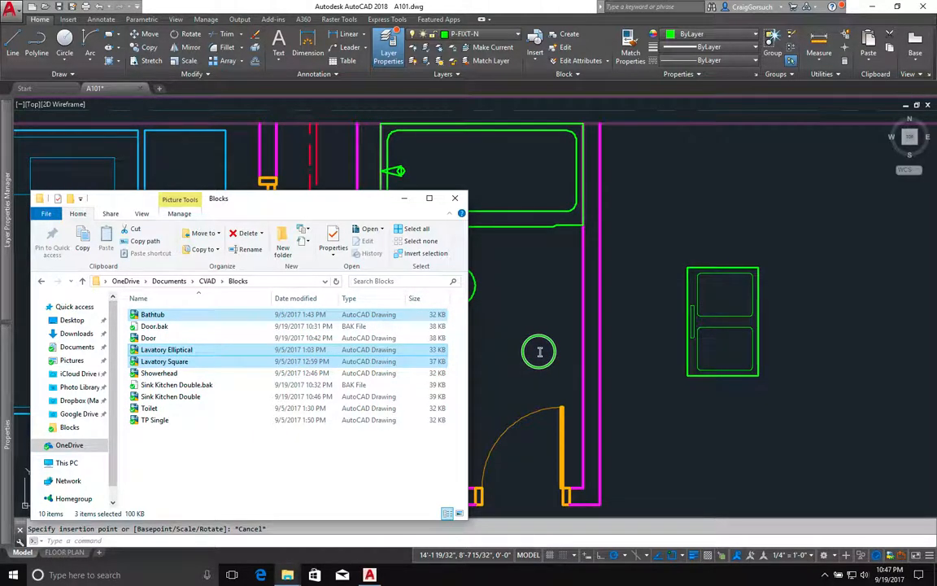
{"action": "right_click_drag", "start_coordinate": [539, 355], "coordinate": [540, 355]}
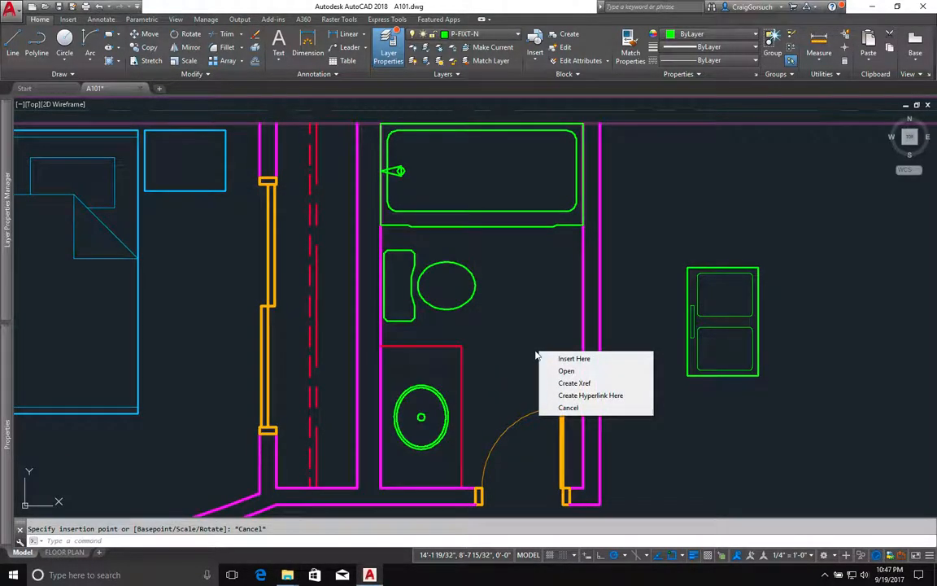
{"action": "left_click", "coordinate": [592, 370]}
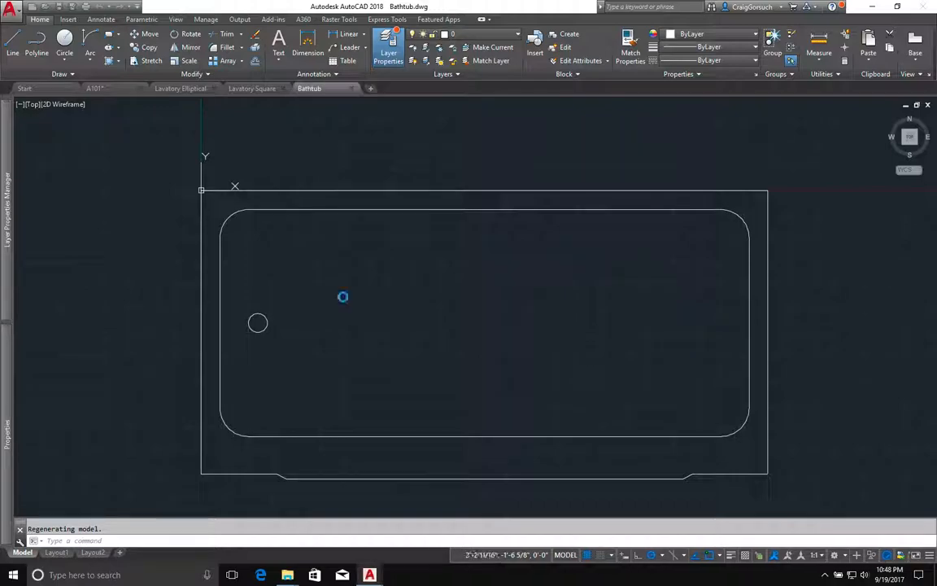
Set the lineweight of the bathtub's inner outline and drain circle to 0.15 mm, and save and close the Bathtub drawing
{"action": "left_click", "coordinate": [184, 203]}
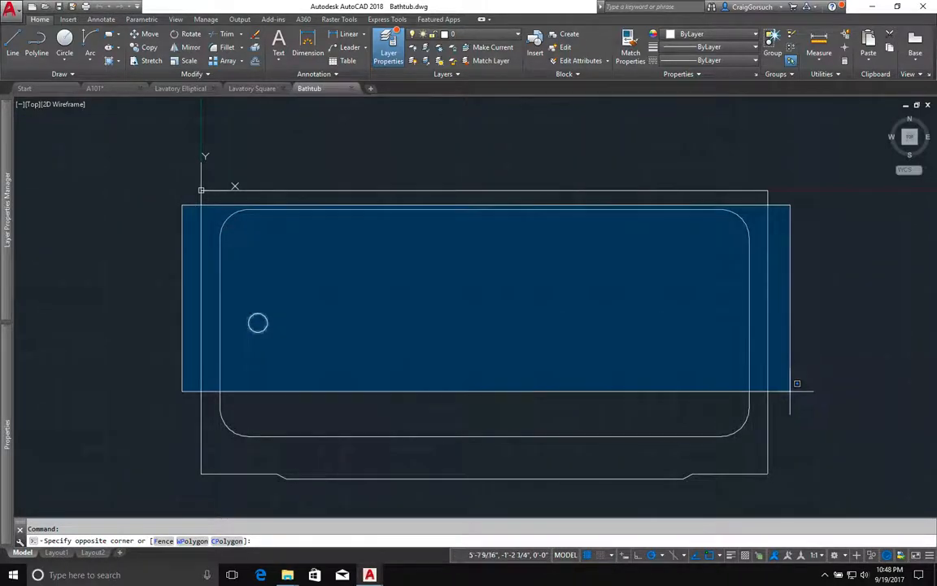
{"action": "left_click", "coordinate": [798, 454]}
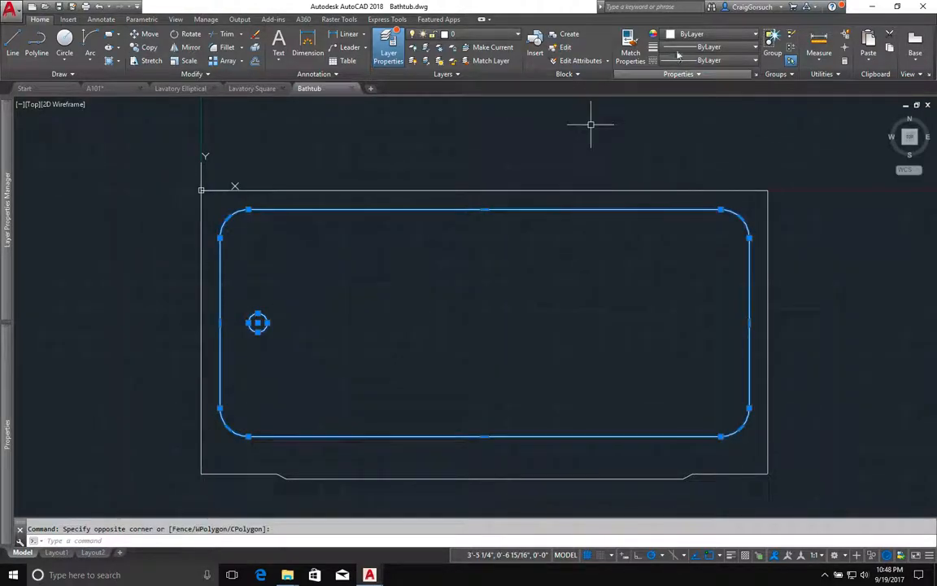
{"action": "left_click", "coordinate": [707, 48]}
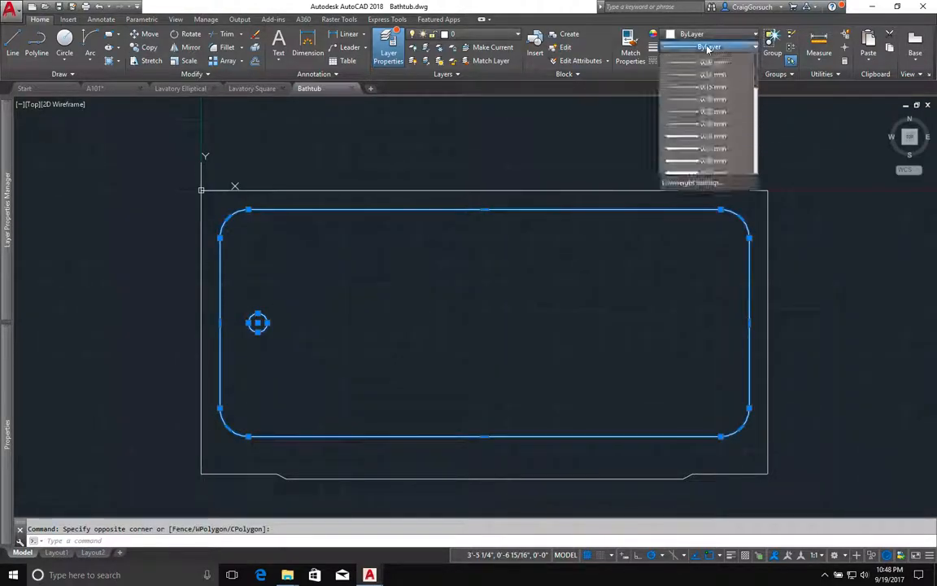
{"action": "left_click", "coordinate": [707, 145]}
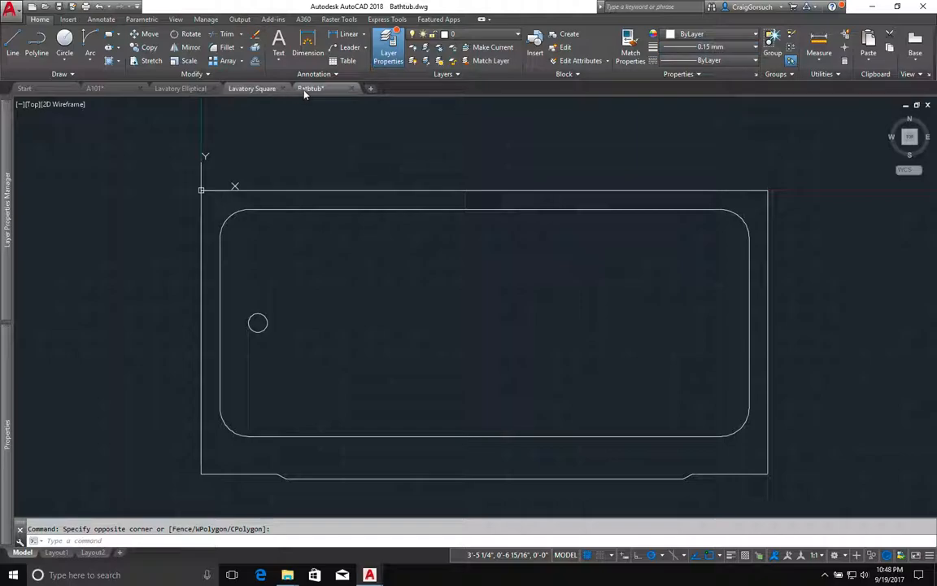
{"action": "left_click", "coordinate": [351, 89]}
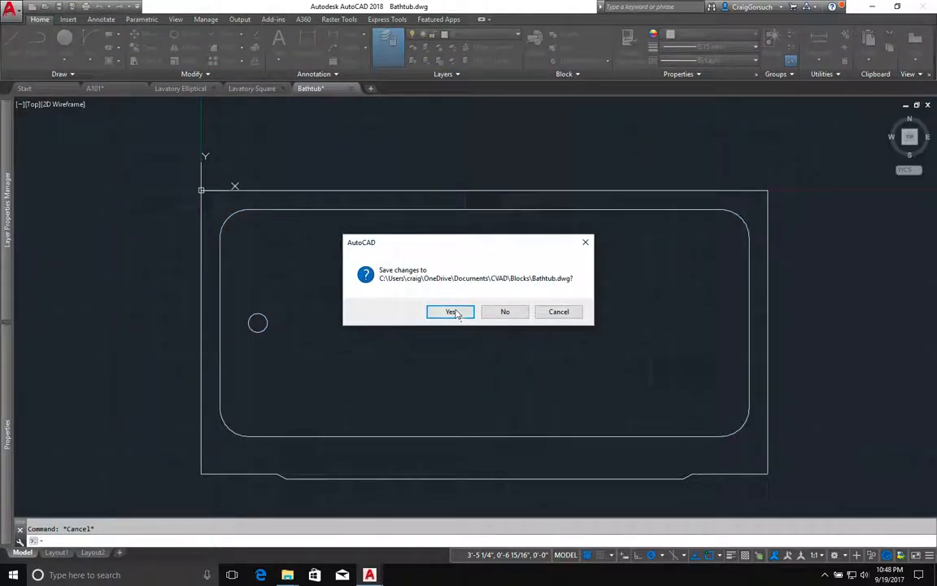
{"action": "left_click", "coordinate": [452, 312]}
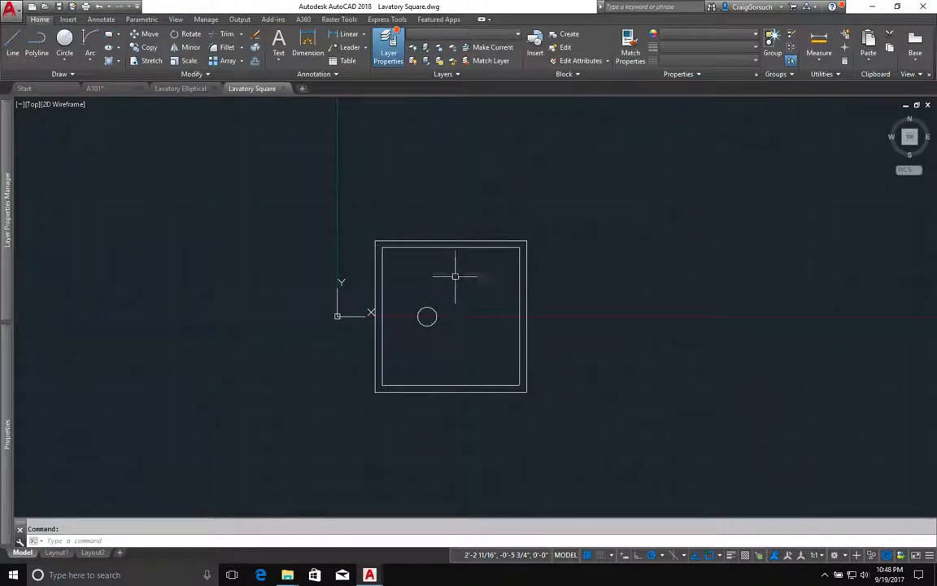
Set the lineweight of the inner square and drain circle to 0.15 mm, and save and close the Lavatory Square drawing
{"action": "left_click", "coordinate": [424, 248]}
{"action": "left_click", "coordinate": [432, 313]}
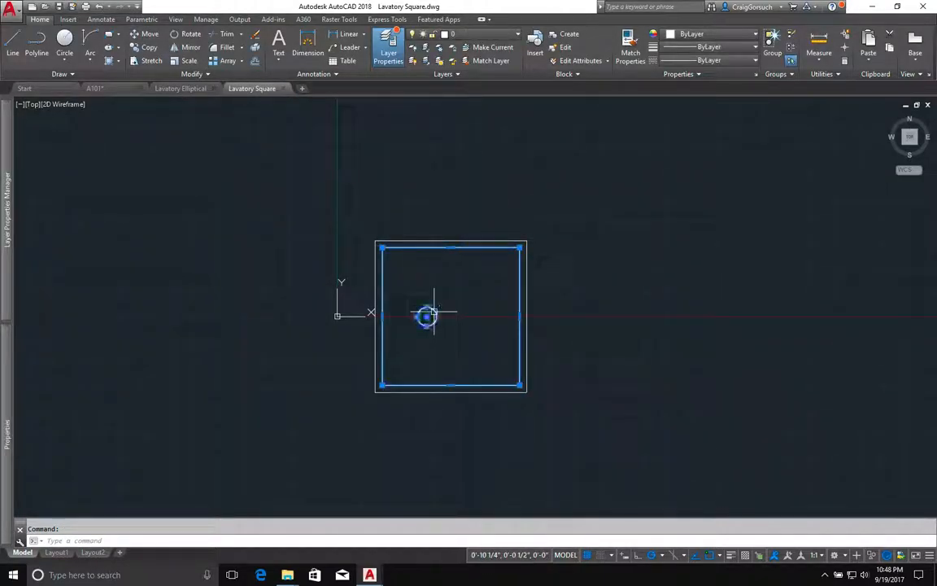
{"action": "left_click", "coordinate": [705, 48]}
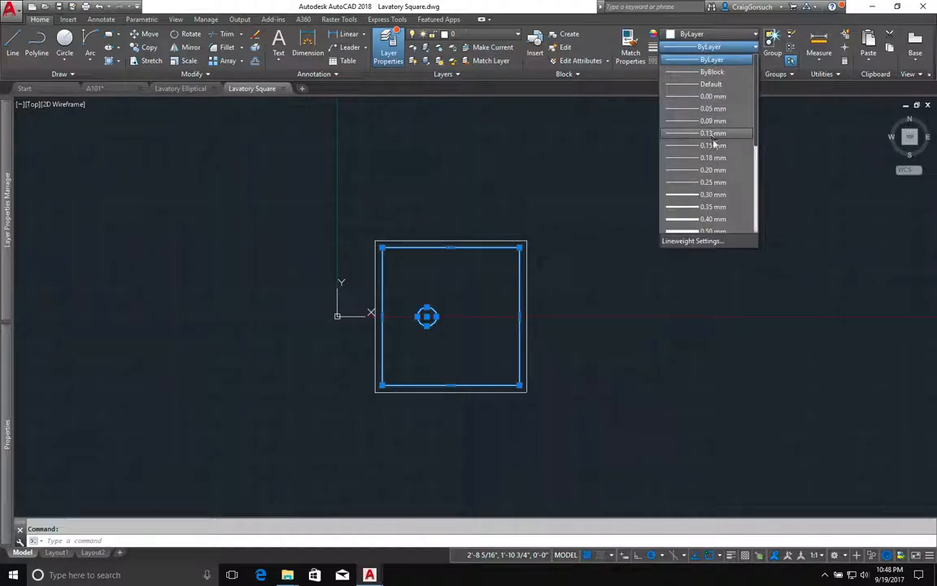
{"action": "left_click", "coordinate": [714, 145]}
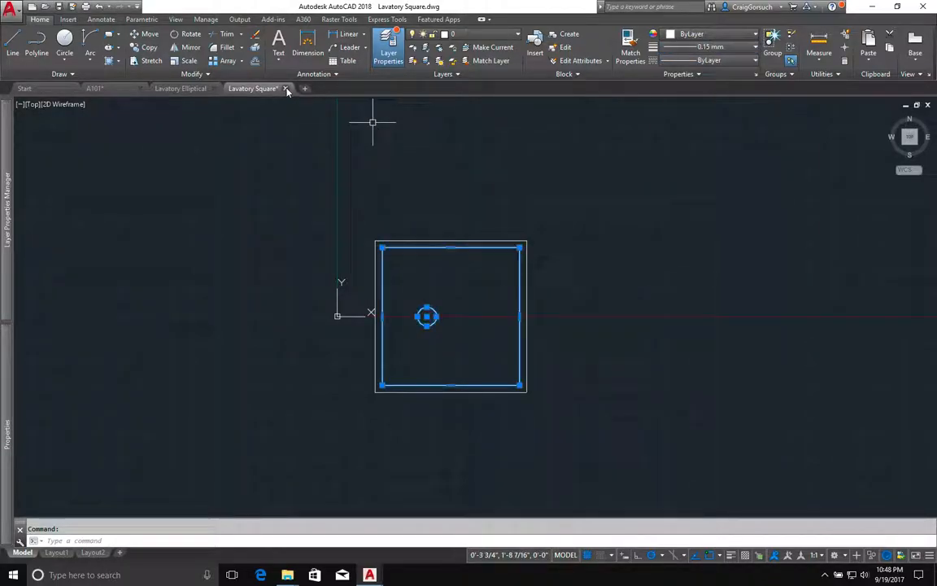
{"action": "left_click", "coordinate": [445, 317]}
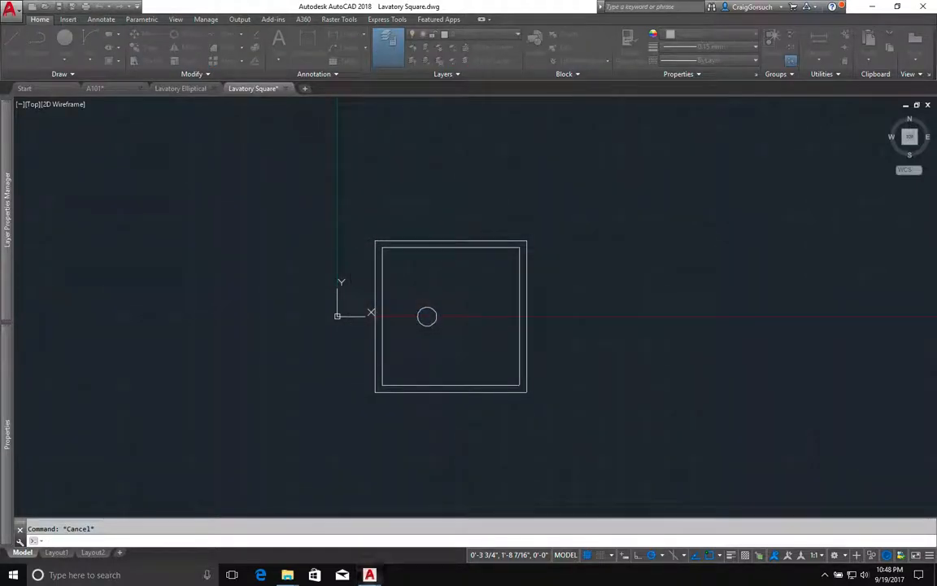
Set the lineweight of the inner ellipse and drain circle to 0.15 mm, and save and close the Lavatory Elliptical drawing
{"action": "left_click", "coordinate": [392, 249]}
{"action": "left_click", "coordinate": [463, 322]}
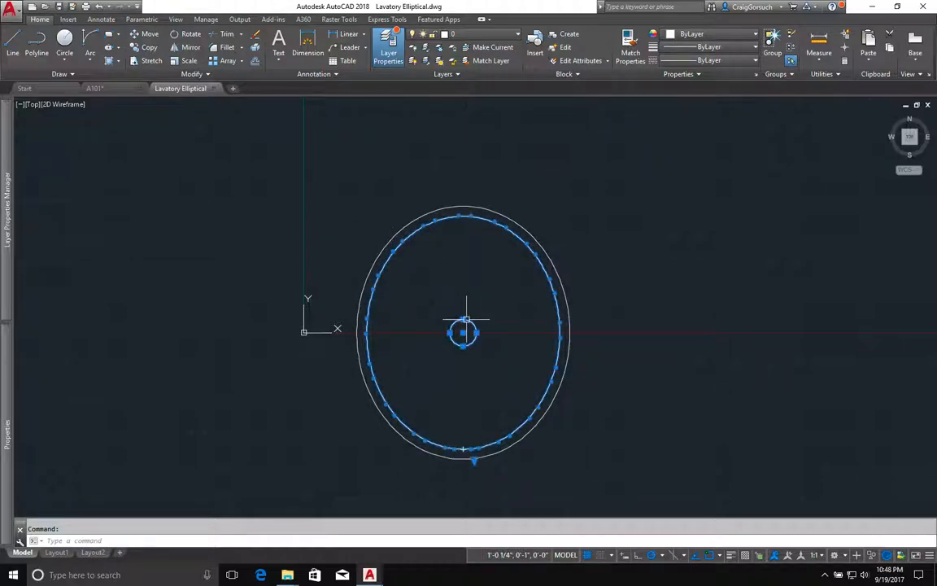
{"action": "left_click", "coordinate": [704, 47]}
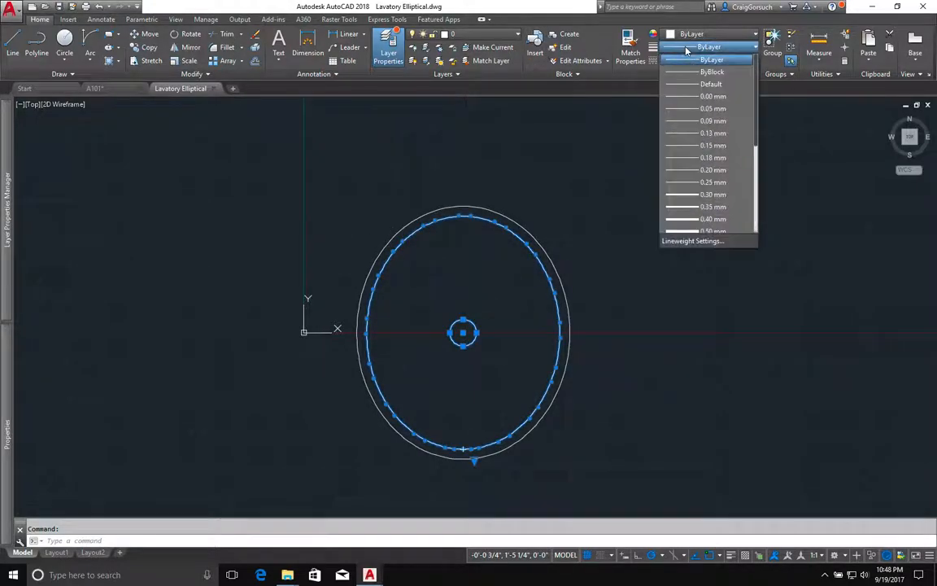
{"action": "left_click", "coordinate": [691, 144]}
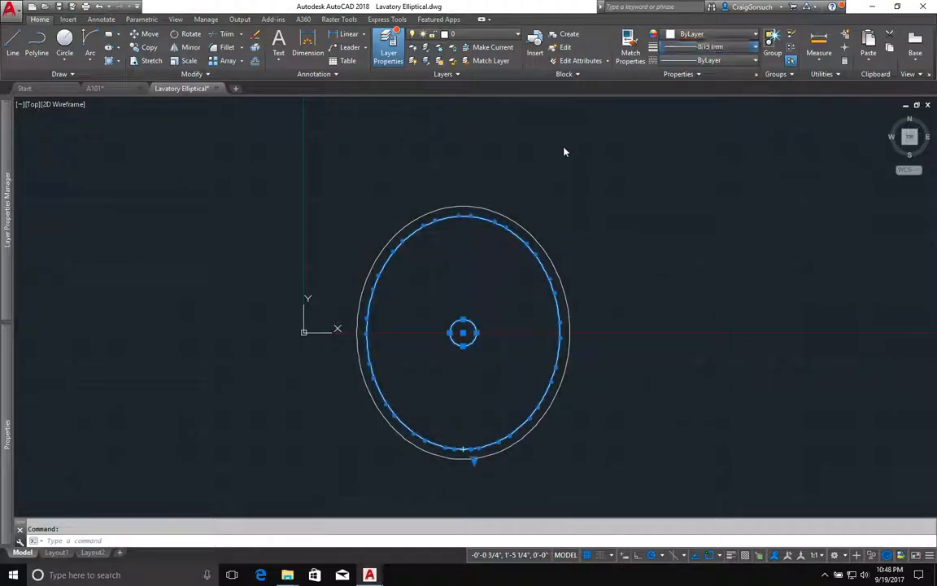
{"action": "left_click", "coordinate": [215, 88]}
{"action": "left_click", "coordinate": [441, 315]}
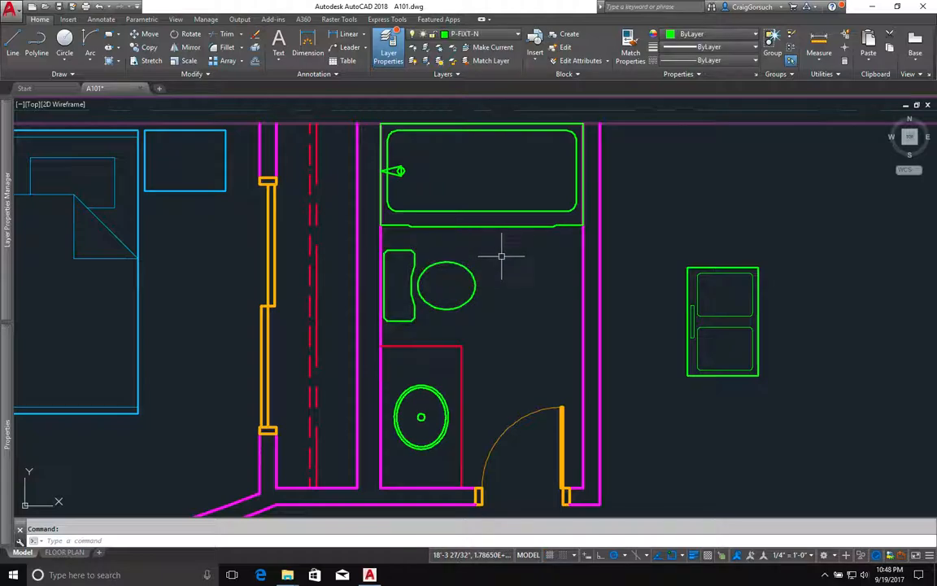
Redefine the Bathtub block in A101 from its updated drawing in the Blocks folder, without placing a new instance
{"action": "key", "text": "Escape"}
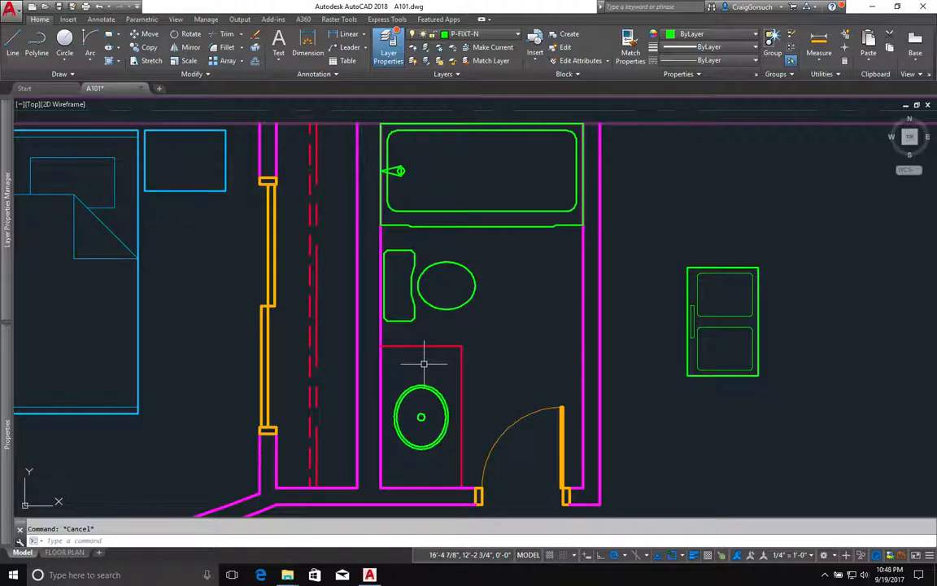
{"action": "type", "text": "I"}
{"action": "key", "text": "Return"}
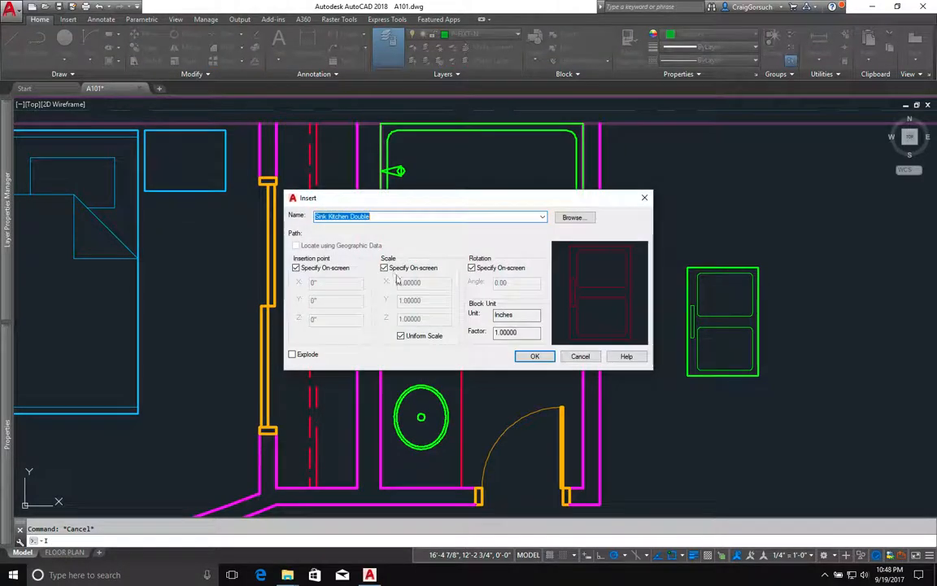
{"action": "left_click", "coordinate": [572, 218]}
{"action": "left_click", "coordinate": [389, 197]}
{"action": "left_click", "coordinate": [612, 391]}
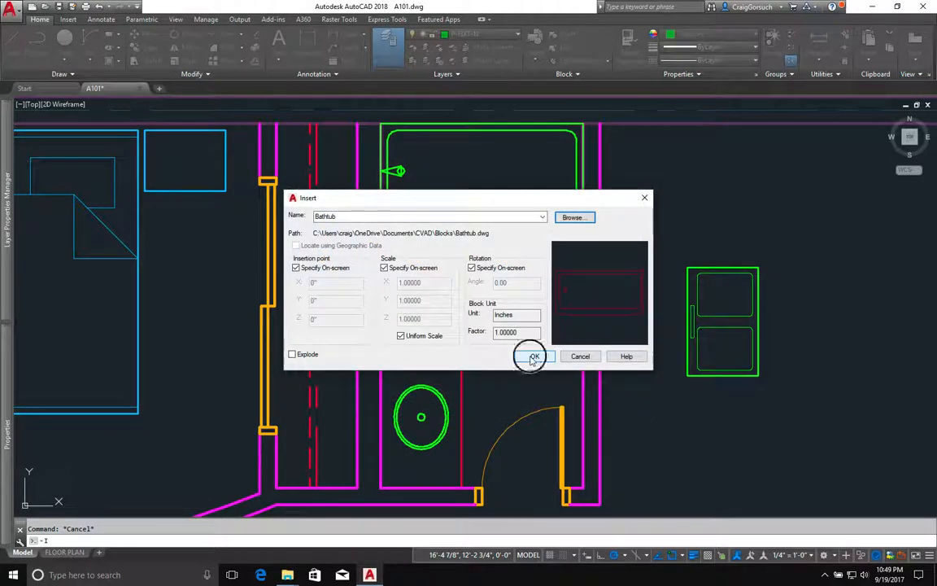
{"action": "left_click", "coordinate": [532, 357]}
{"action": "left_click", "coordinate": [438, 273]}
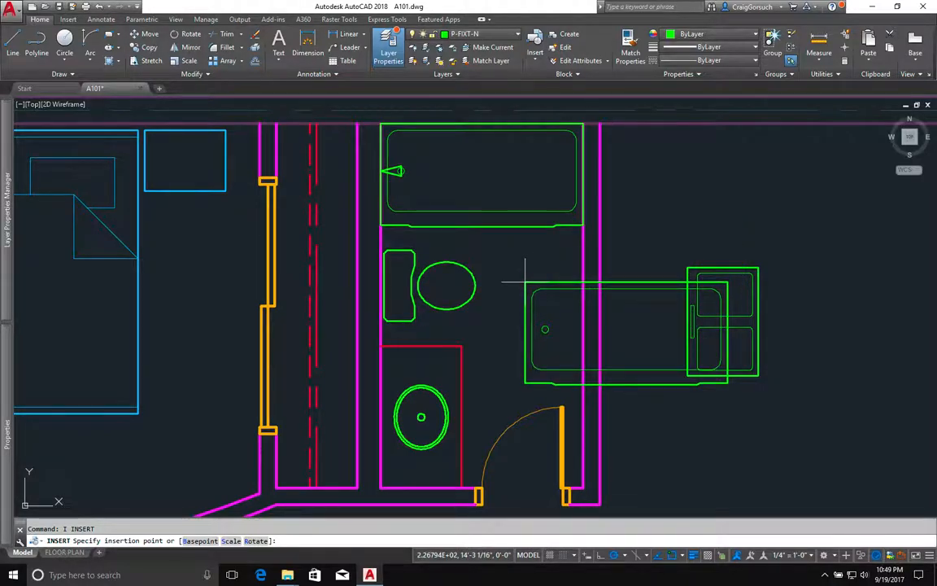
{"action": "key", "text": "Escape"}
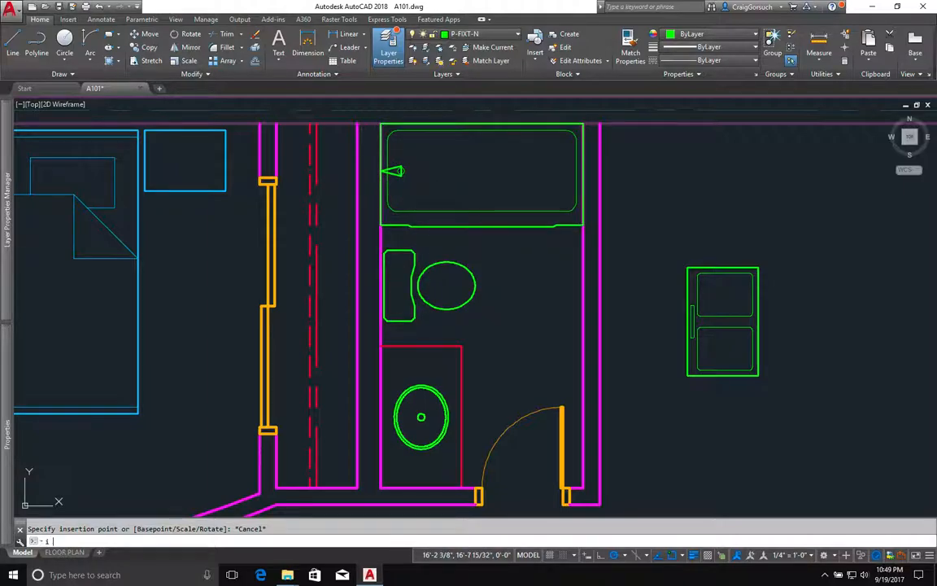
Redefine the Lavatory Elliptical block in A101 from its updated drawing in the Blocks folder, without placing a new instance
{"action": "key", "text": "Return"}
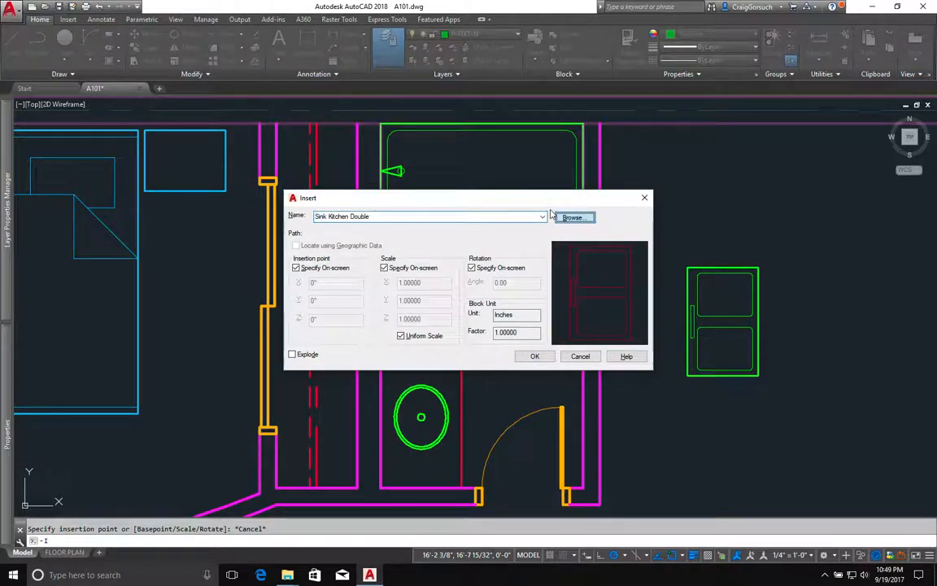
{"action": "left_click", "coordinate": [573, 218]}
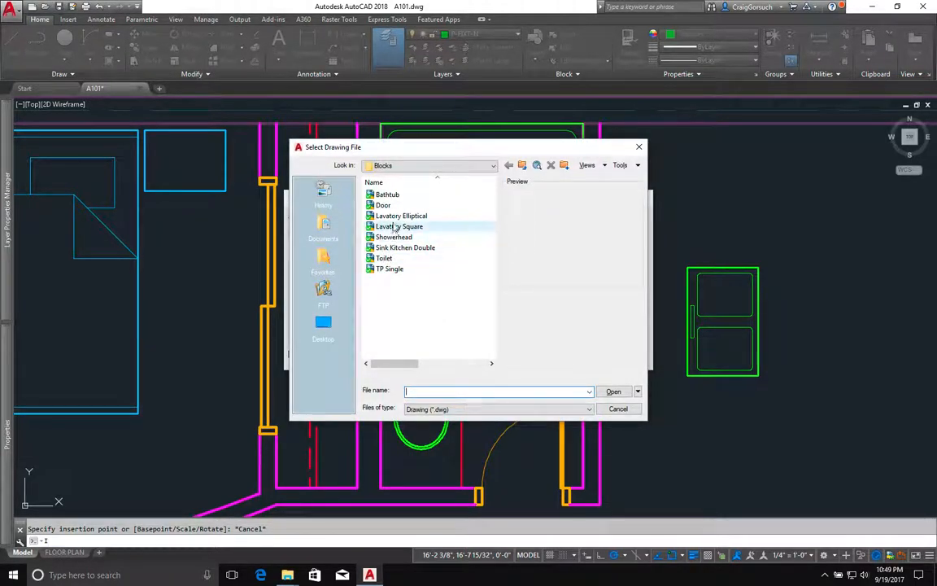
{"action": "left_click", "coordinate": [397, 215]}
{"action": "left_click", "coordinate": [613, 391]}
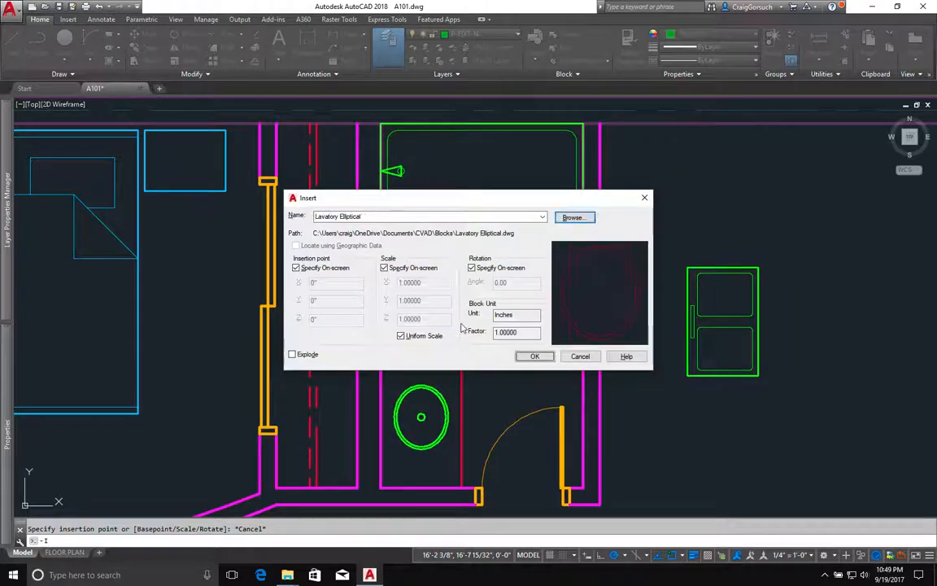
{"action": "left_click", "coordinate": [530, 356]}
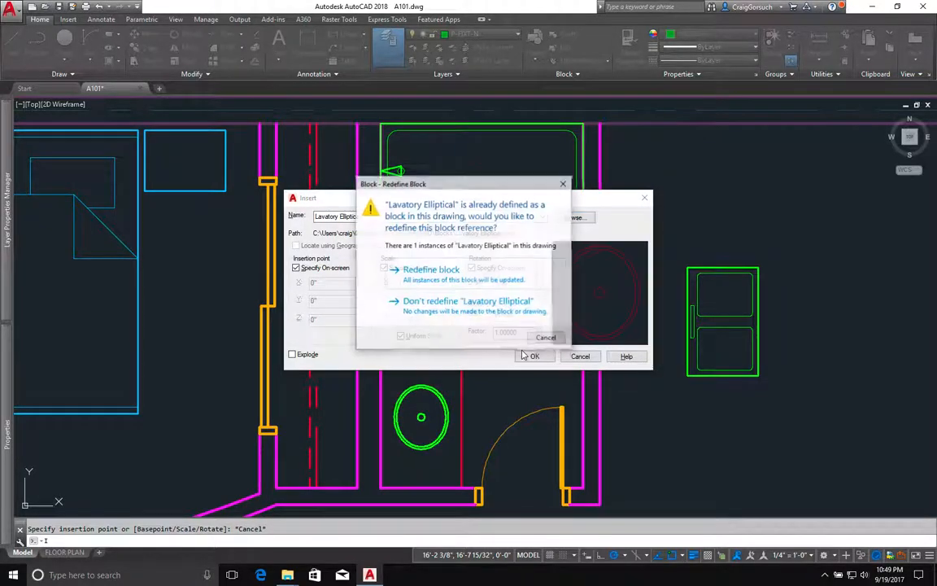
{"action": "left_click", "coordinate": [435, 273]}
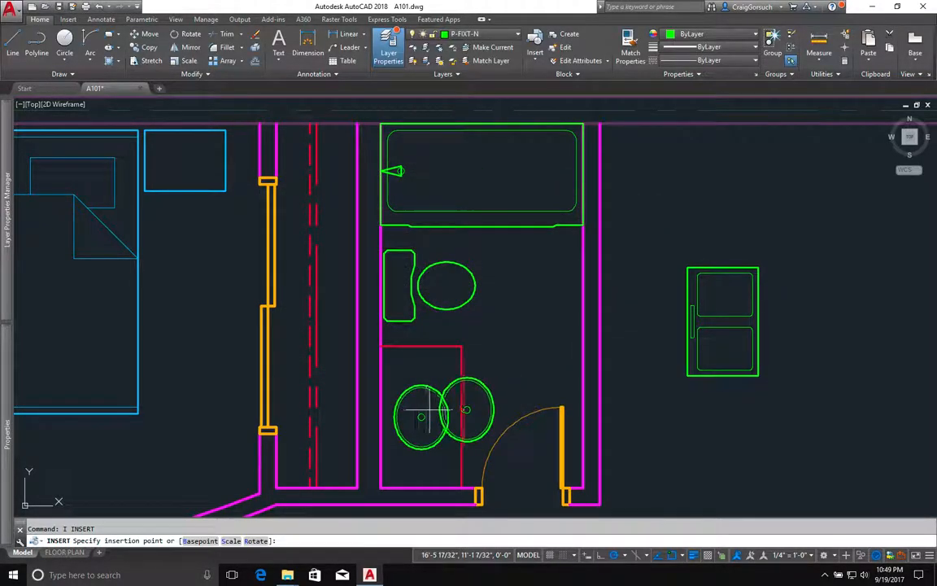
{"action": "key", "text": "Escape"}
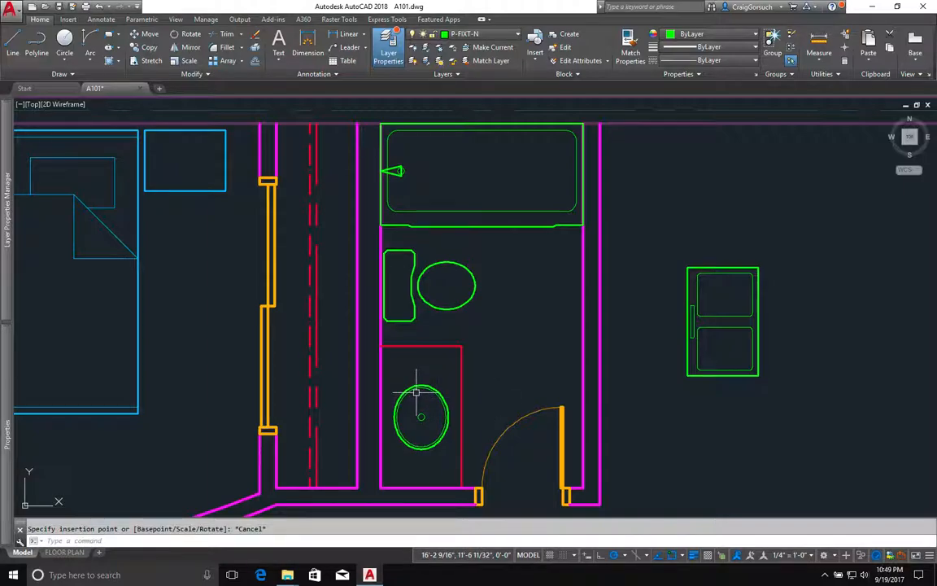
Make A-FLOR-SPCL-N the current layer
{"action": "scroll", "coordinate": [460, 352], "scroll_direction": "down", "scroll_amount": 6}
{"action": "middle_click_drag", "start_coordinate": [477, 353], "coordinate": [554, 295]}
{"action": "scroll", "coordinate": [548, 321], "scroll_direction": "up", "scroll_amount": 2}
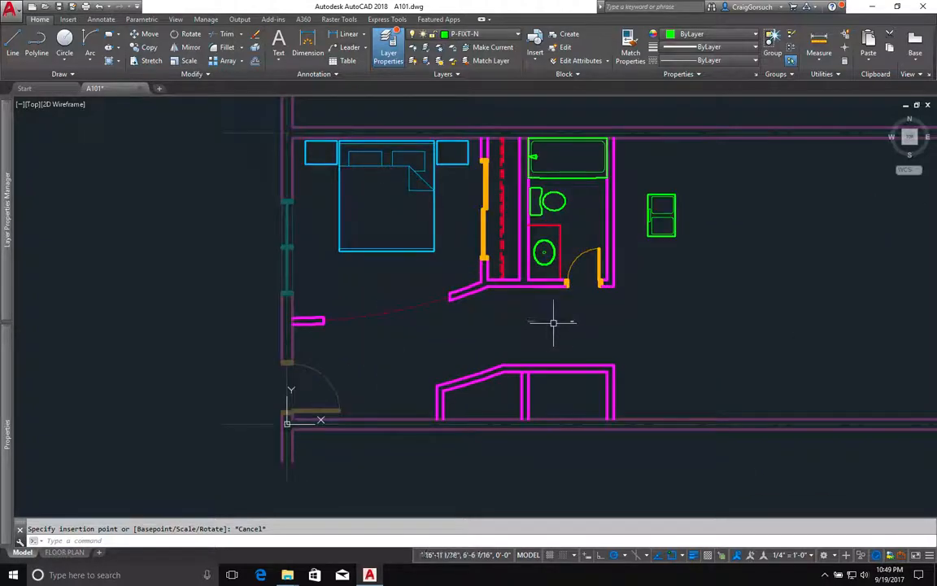
{"action": "scroll", "coordinate": [561, 391], "scroll_direction": "up", "scroll_amount": 2}
{"action": "middle_click_drag", "start_coordinate": [561, 391], "coordinate": [523, 375]}
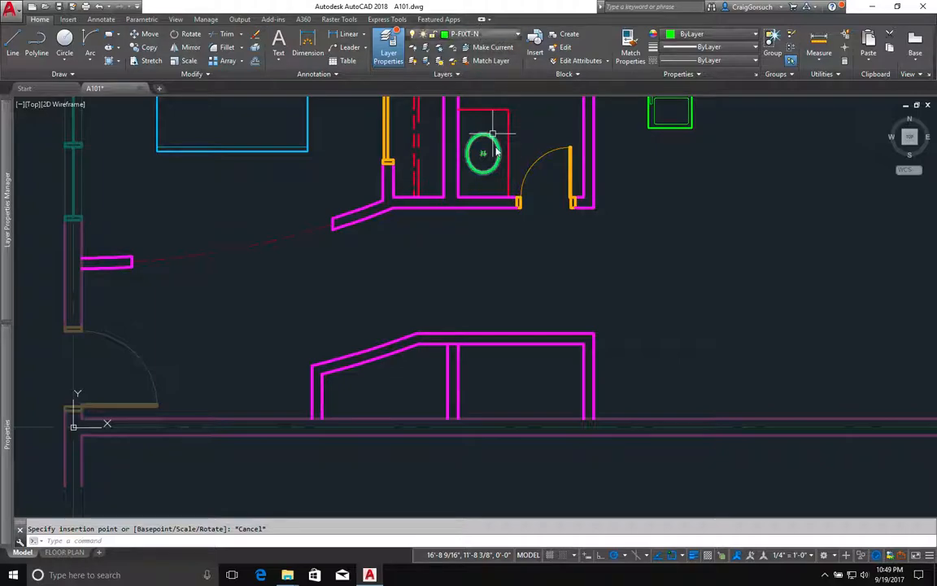
{"action": "left_click", "coordinate": [488, 34]}
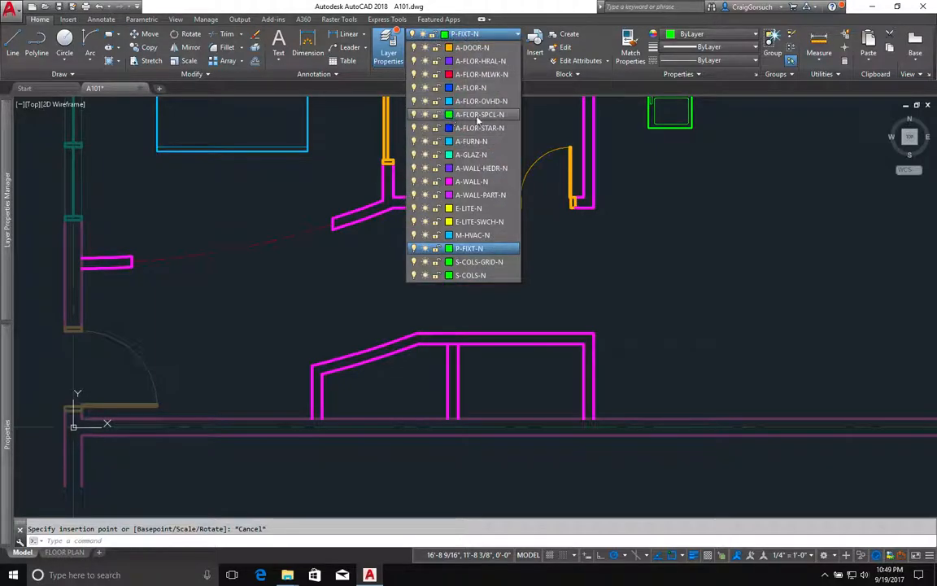
{"action": "left_click", "coordinate": [480, 114]}
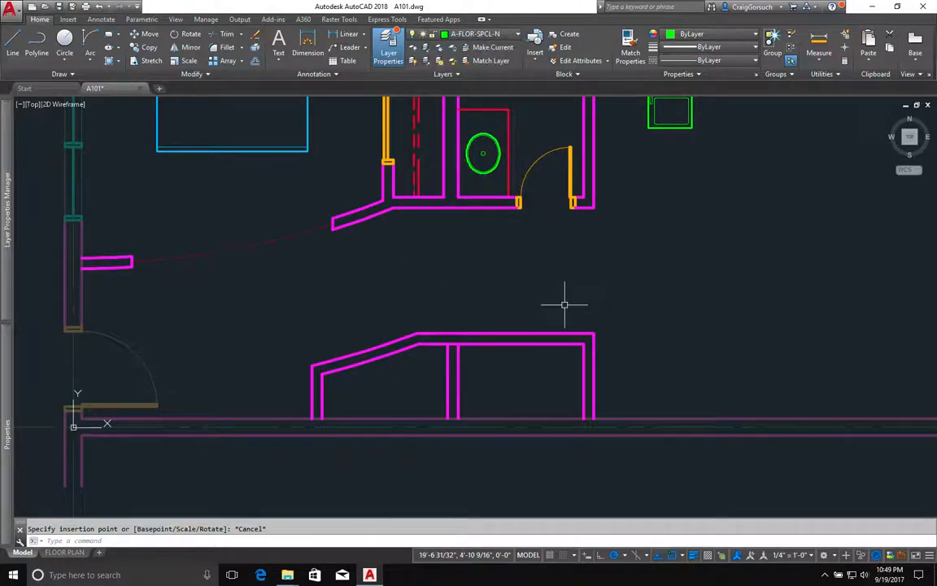
Insert the TP Single drawing from the Blocks folder as a block in the bathroom near the toilet
{"action": "mouse_move", "coordinate": [294, 576]}
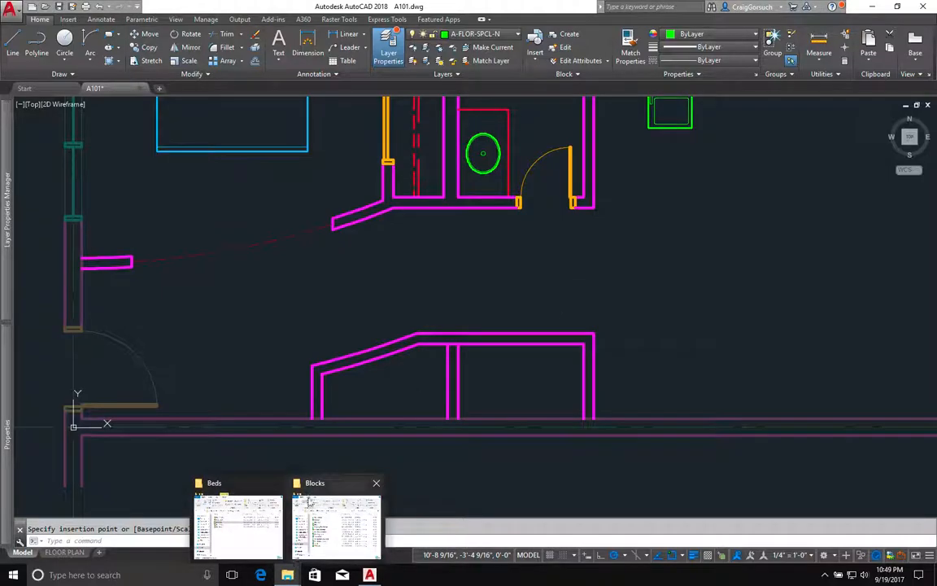
{"action": "left_click", "coordinate": [325, 504]}
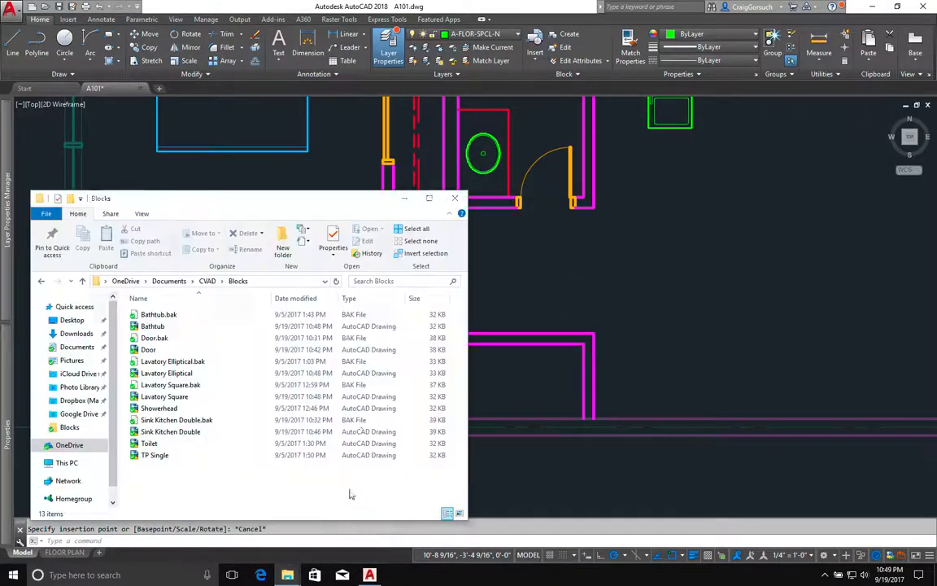
{"action": "left_click", "coordinate": [153, 456]}
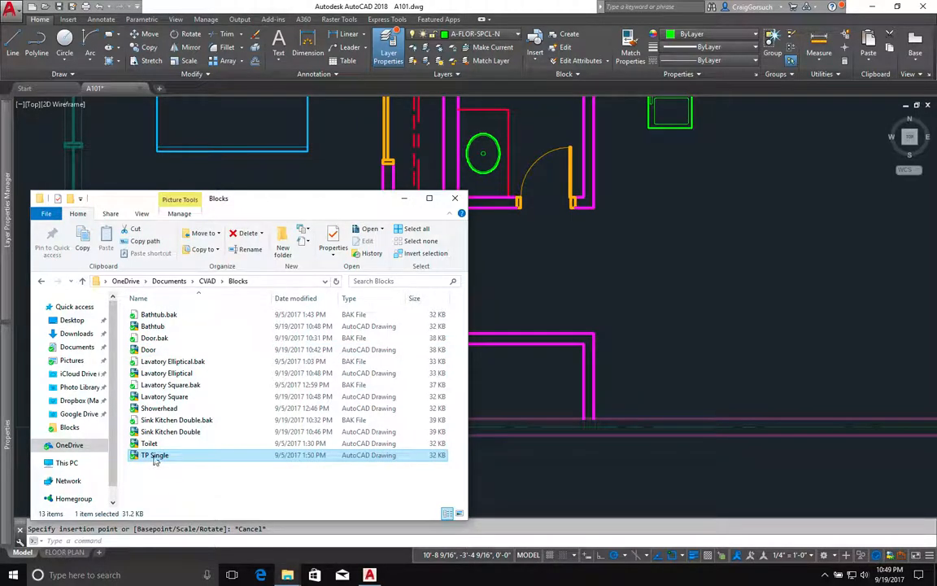
{"action": "mouse_move", "coordinate": [154, 456]}
{"action": "left_mouse_down"}
{"action": "mouse_move", "coordinate": [473, 271]}
{"action": "mouse_move", "coordinate": [556, 286]}
{"action": "left_mouse_up"}
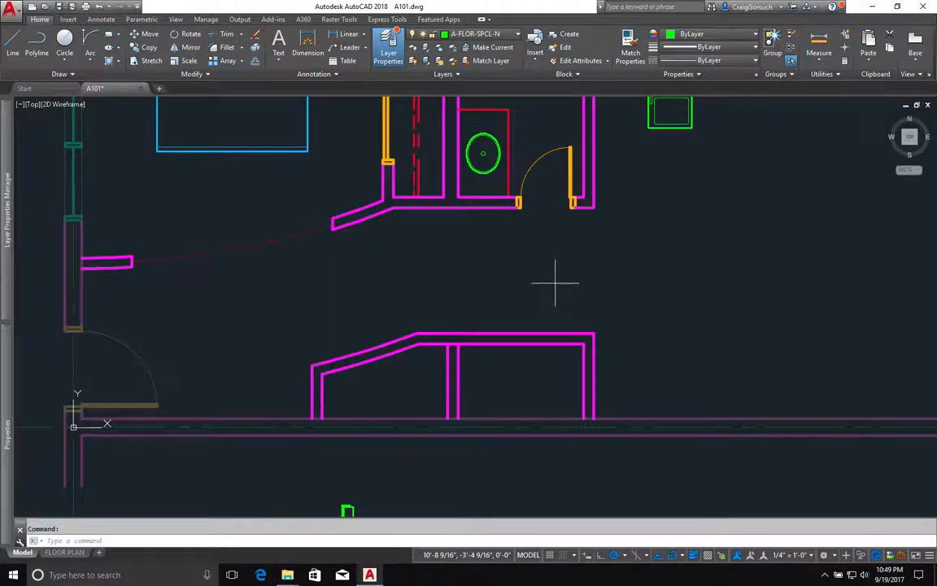
{"action": "scroll", "coordinate": [534, 190], "scroll_direction": "up", "scroll_amount": 5}
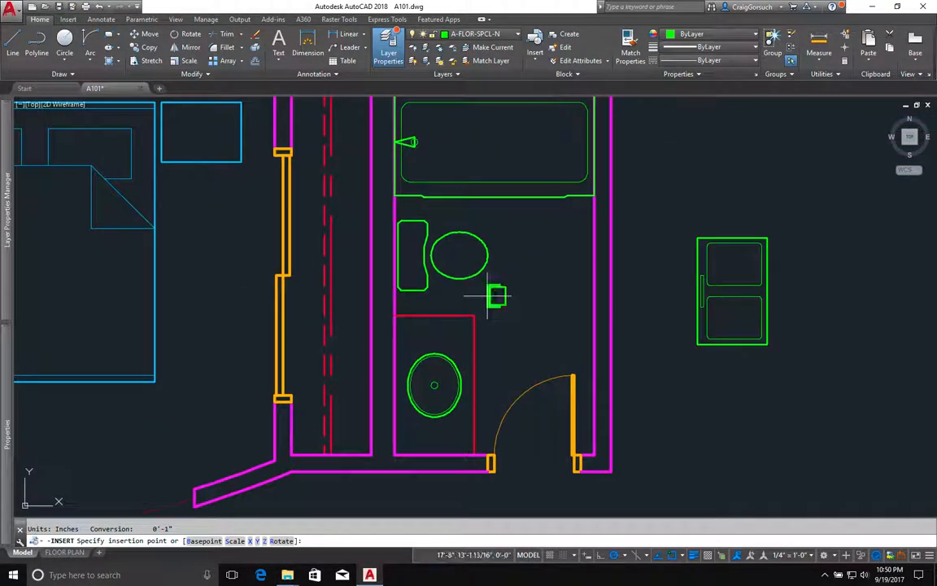
Place the small fixture block on the vanity's upper edge, 6 inches in from the outer corner, at default scale and facing the toilet
{"action": "scroll", "coordinate": [469, 308], "scroll_direction": "up", "scroll_amount": 2}
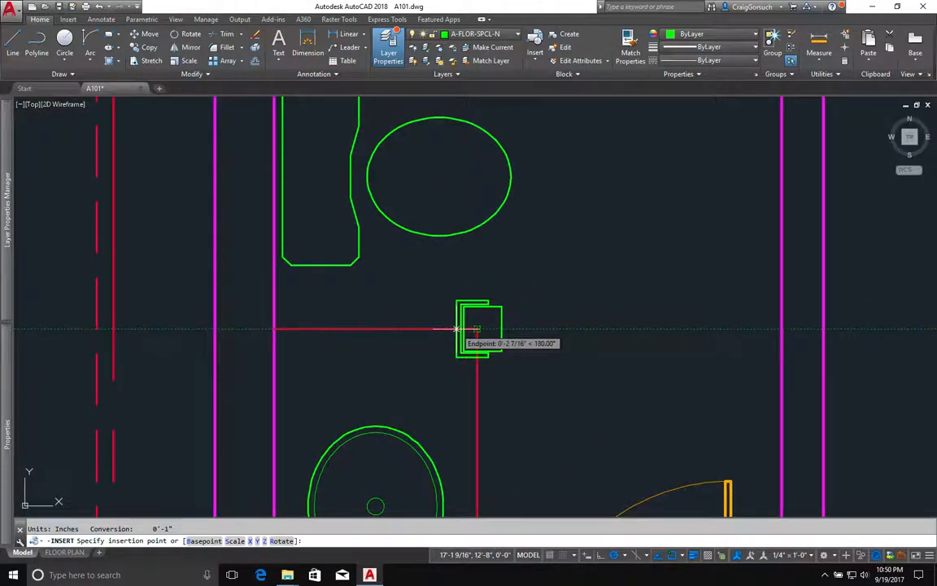
{"action": "type", "text": "6"}
{"action": "key", "text": "Return"}
{"action": "key", "text": "Return"}
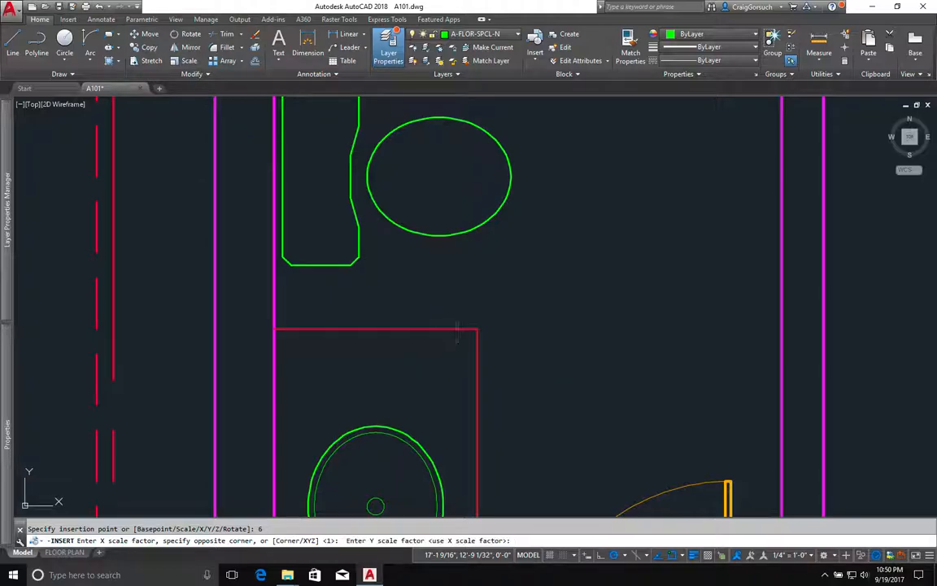
{"action": "key", "text": "Return"}
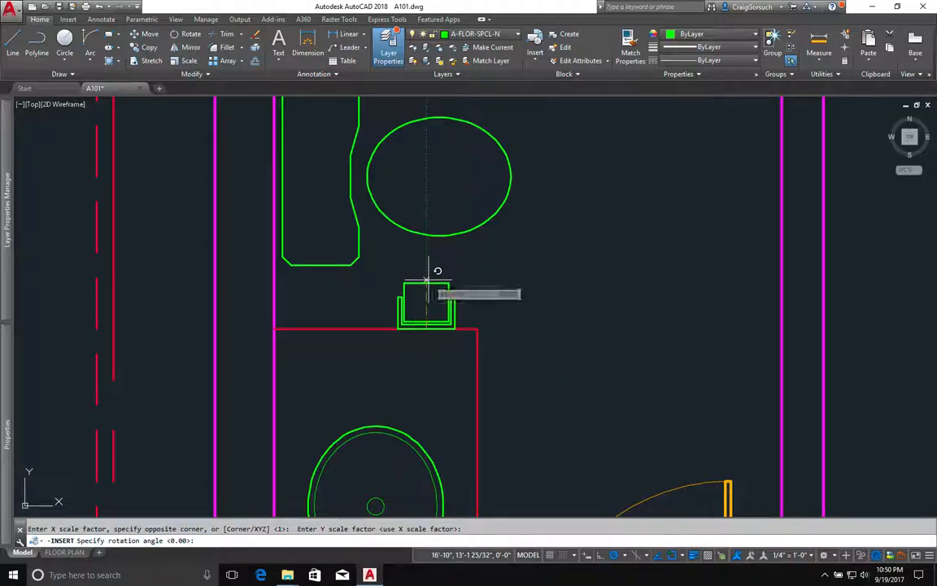
Switch to File Explorer and browse from the Beds folder to Blocks > Appliances
{"action": "scroll", "coordinate": [513, 277], "scroll_direction": "down", "scroll_amount": 10}
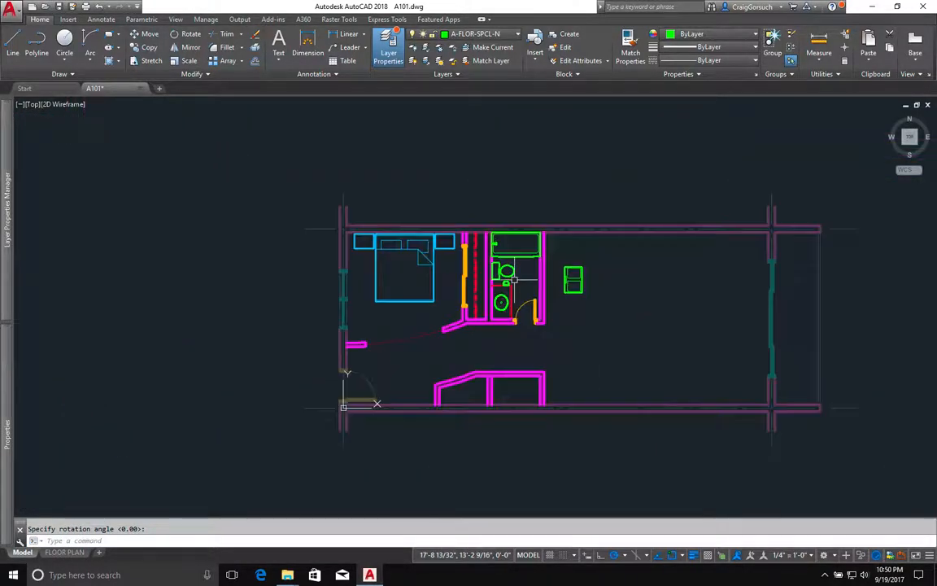
{"action": "scroll", "coordinate": [518, 397], "scroll_direction": "up", "scroll_amount": 6}
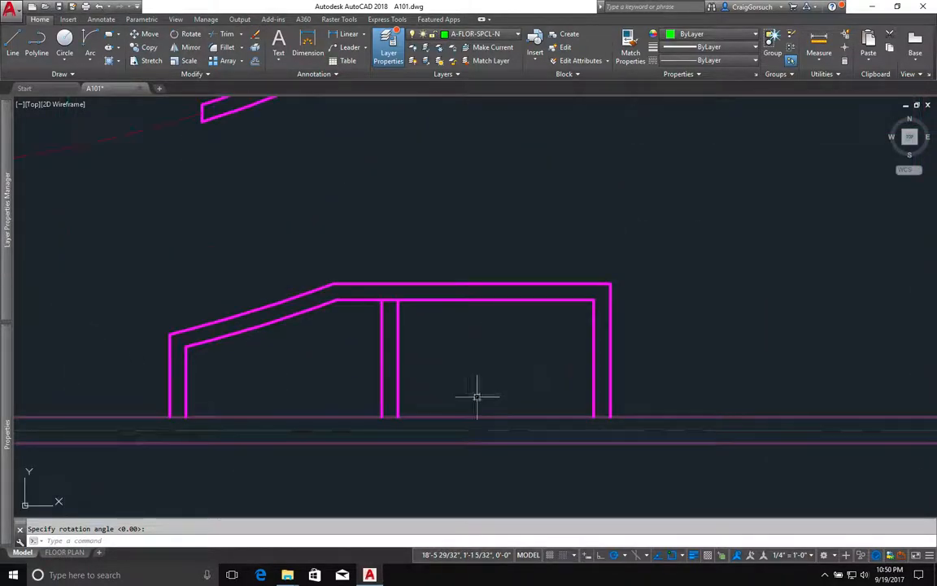
{"action": "mouse_move", "coordinate": [290, 574]}
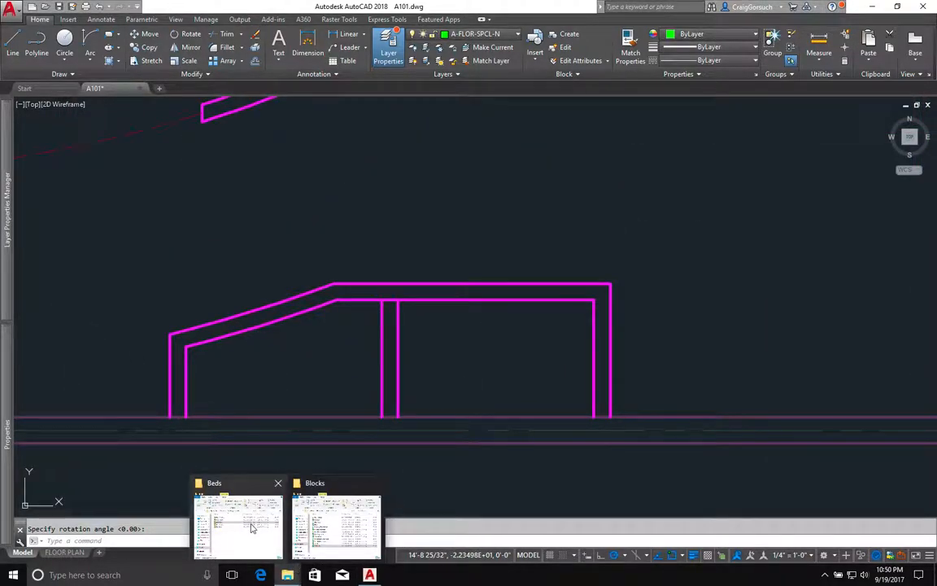
{"action": "left_click", "coordinate": [238, 521]}
{"action": "left_click", "coordinate": [242, 342]}
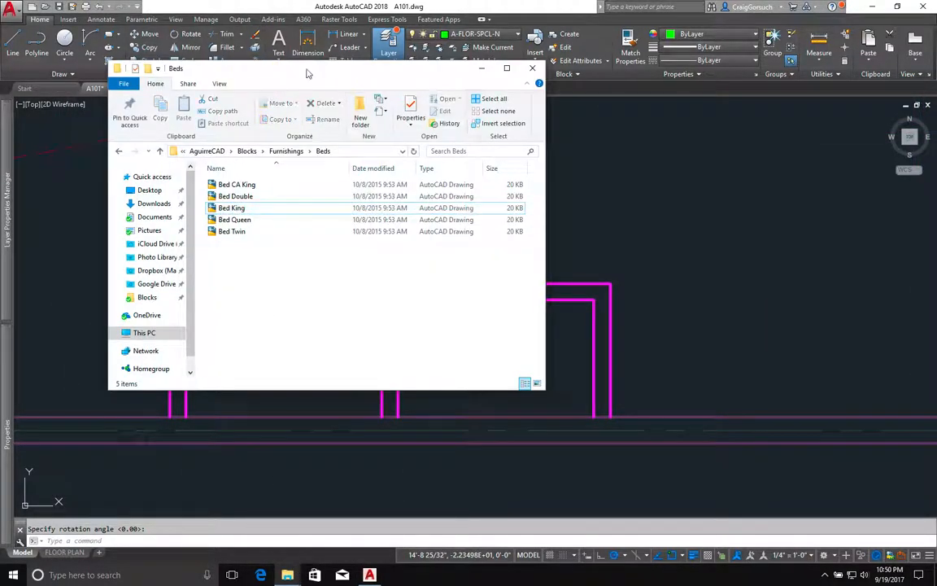
{"action": "left_click", "coordinate": [246, 150]}
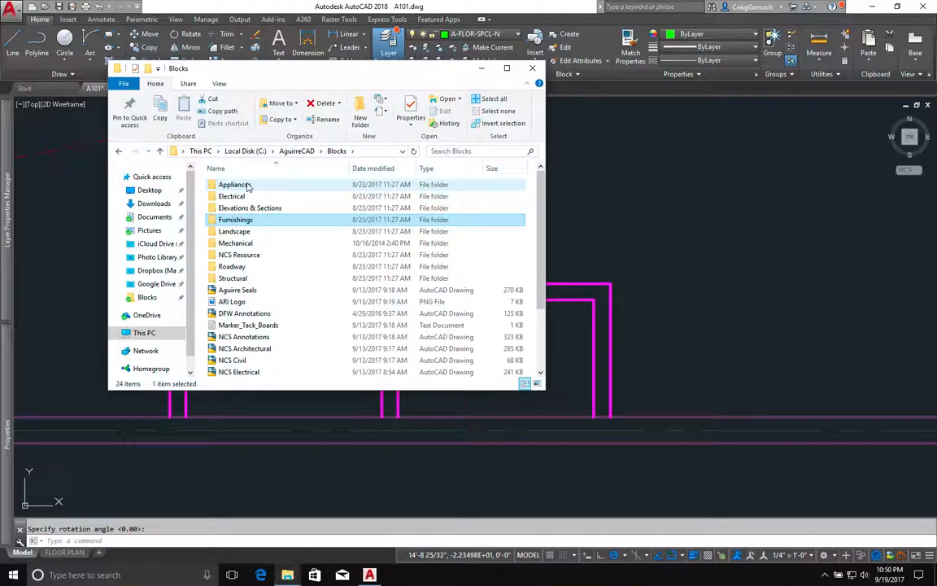
{"action": "double_click", "coordinate": [266, 186]}
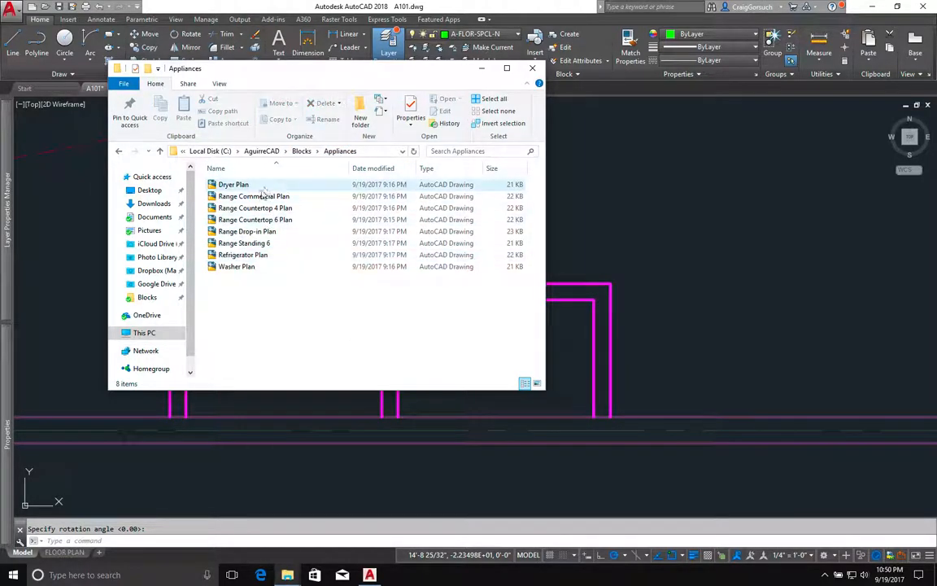
Insert the Dryer Plan block into the open area outside the lower closets at default scale, with its front facing up
{"action": "left_click", "coordinate": [233, 188]}
{"action": "left_click_drag", "start_coordinate": [226, 188], "coordinate": [625, 228]}
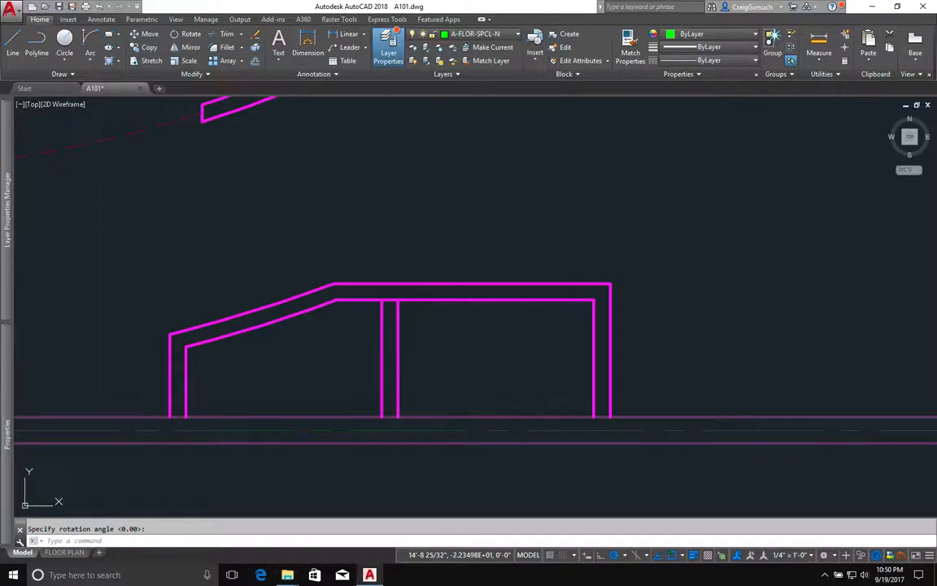
{"action": "left_click", "coordinate": [704, 298]}
{"action": "key", "text": "Return"}
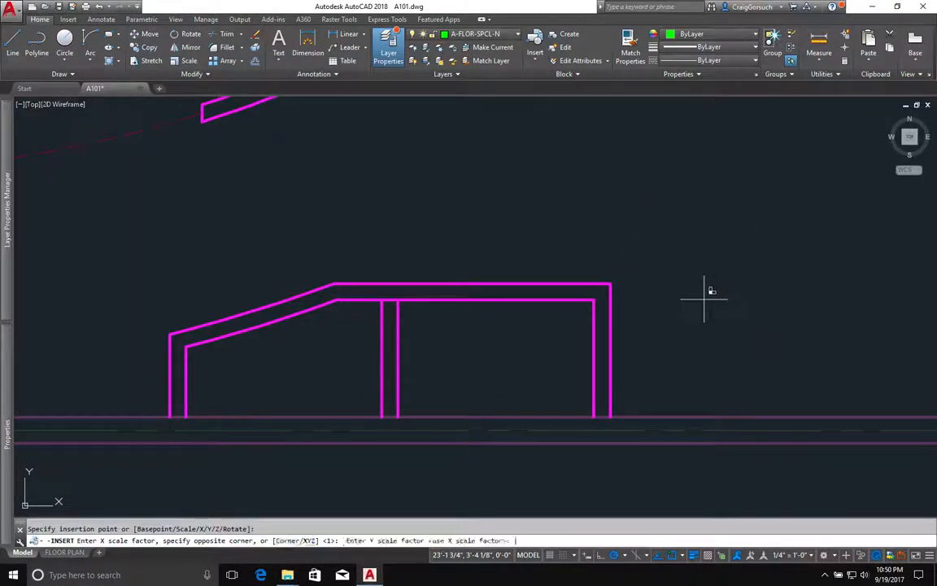
{"action": "key", "text": "Return"}
{"action": "key", "text": "Return"}
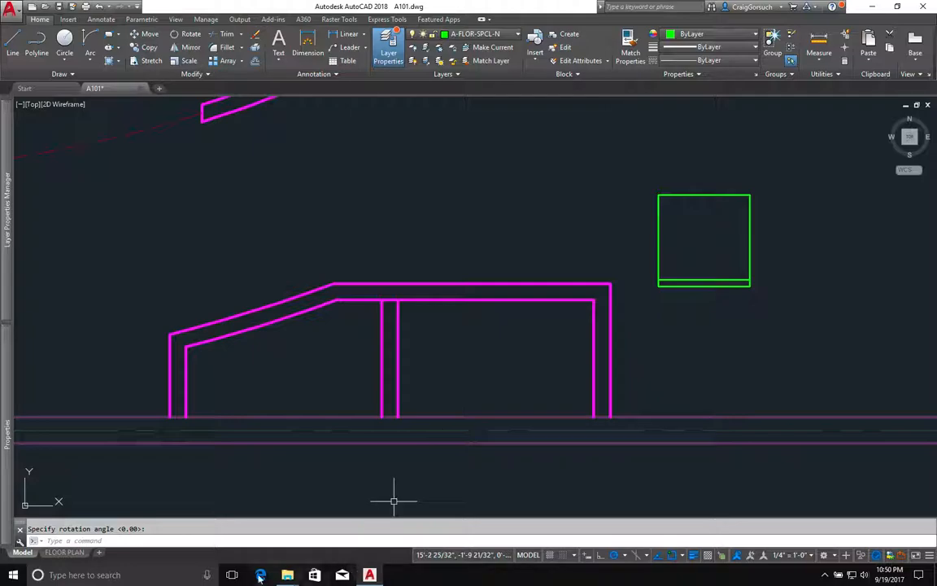
Insert the Washer Plan block from the Appliances folder below the dryer, at default scale and rotated 90 degrees
{"action": "mouse_move", "coordinate": [287, 574]}
{"action": "left_click", "coordinate": [270, 535]}
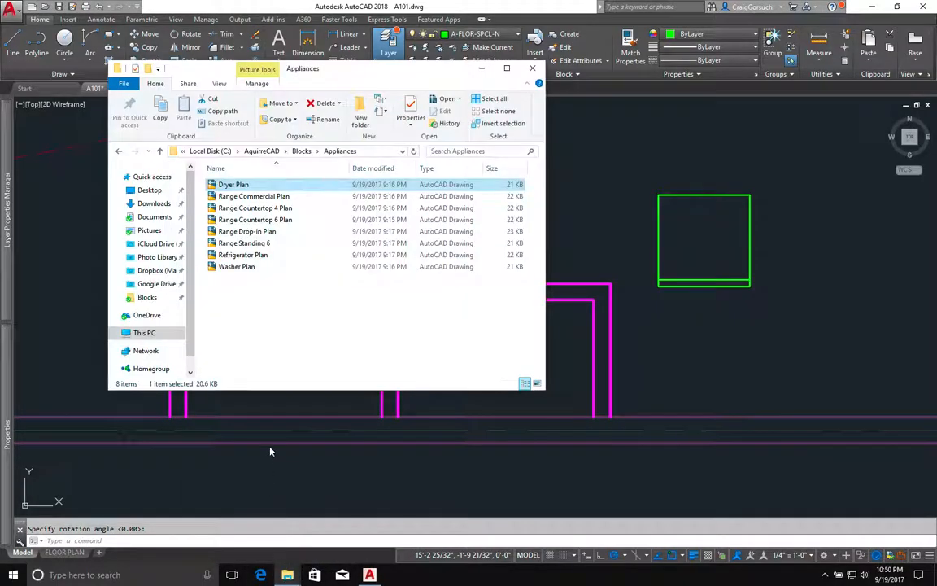
{"action": "left_click", "coordinate": [234, 271]}
{"action": "left_click_drag", "start_coordinate": [224, 267], "coordinate": [718, 391]}
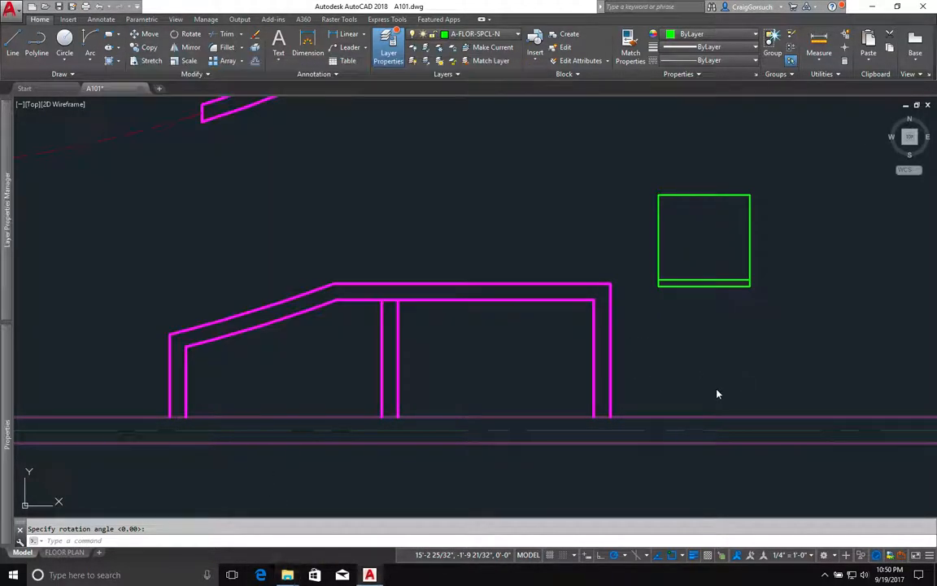
{"action": "left_click", "coordinate": [740, 371]}
{"action": "key", "text": "Return"}
{"action": "key", "text": "Return"}
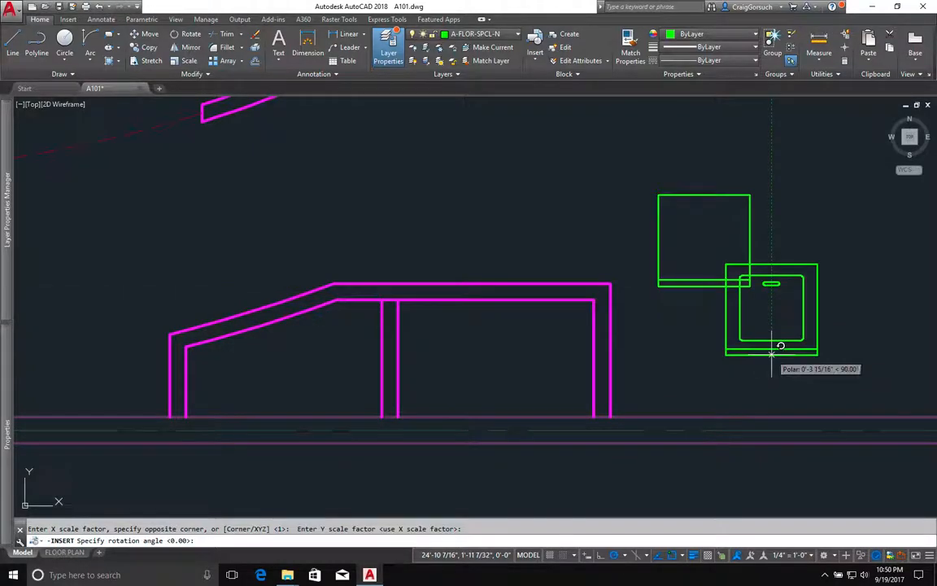
{"action": "key", "text": "Return"}
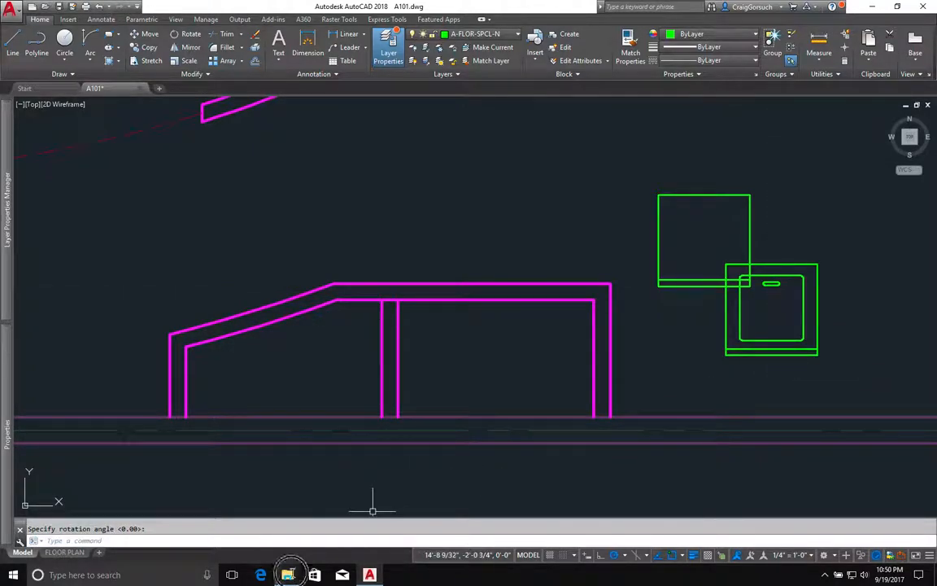
Insert the Refrigerator Plan block into the open area beyond the dryer at default scale, with its door facing up
{"action": "mouse_move", "coordinate": [288, 574]}
{"action": "left_click", "coordinate": [236, 529]}
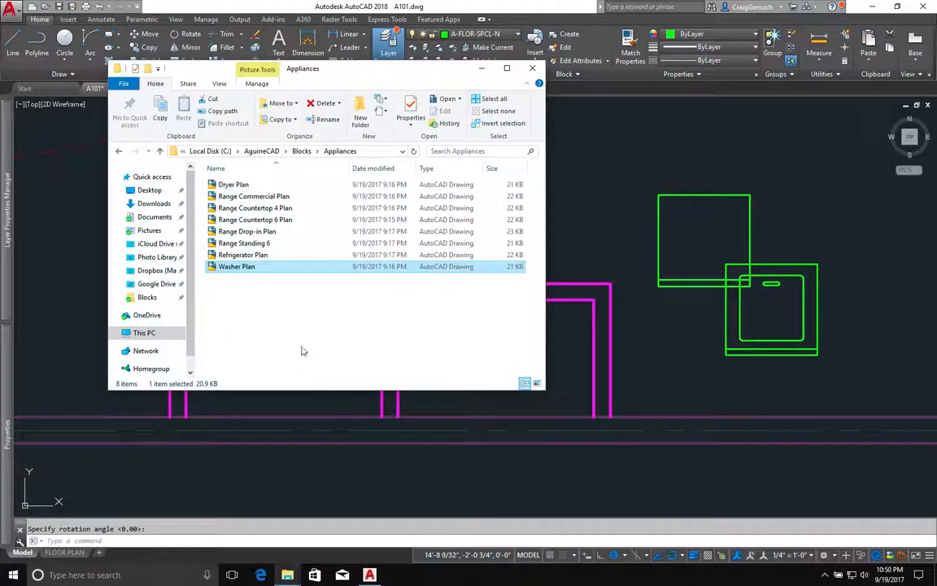
{"action": "left_click", "coordinate": [242, 255]}
{"action": "left_click", "coordinate": [729, 172]}
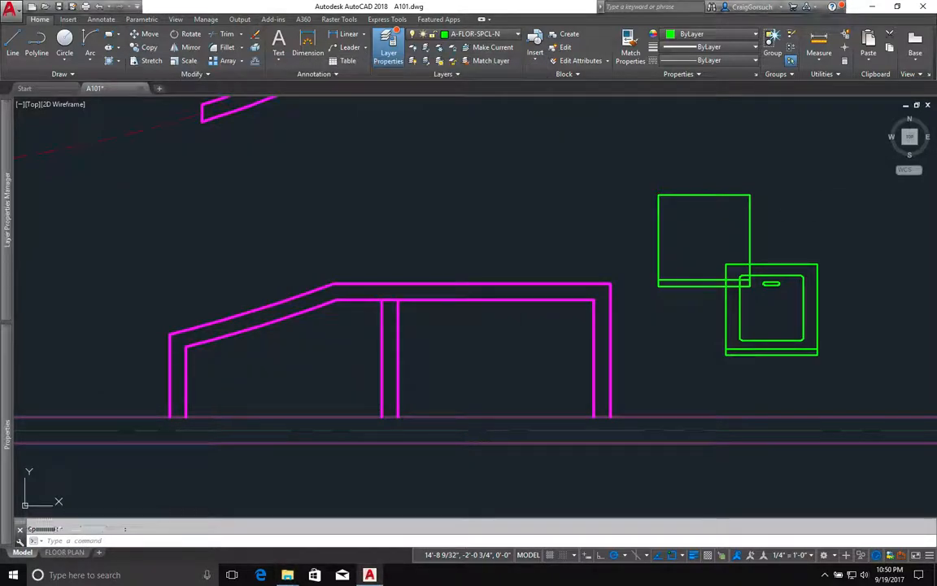
{"action": "middle_click_drag", "start_coordinate": [804, 195], "coordinate": [590, 296]}
{"action": "left_click", "coordinate": [677, 303]}
{"action": "key", "text": "Return"}
{"action": "key", "text": "Return"}
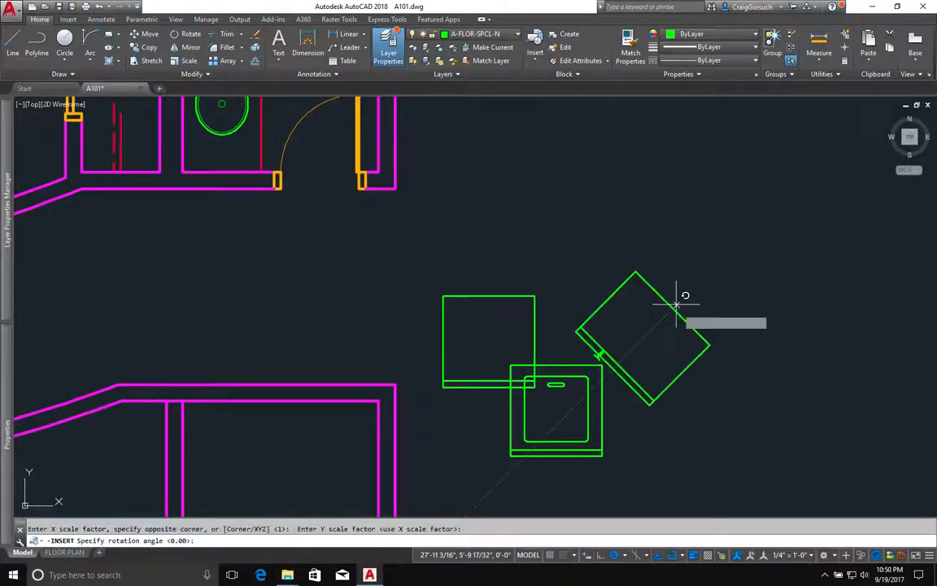
{"action": "left_click", "coordinate": [677, 258]}
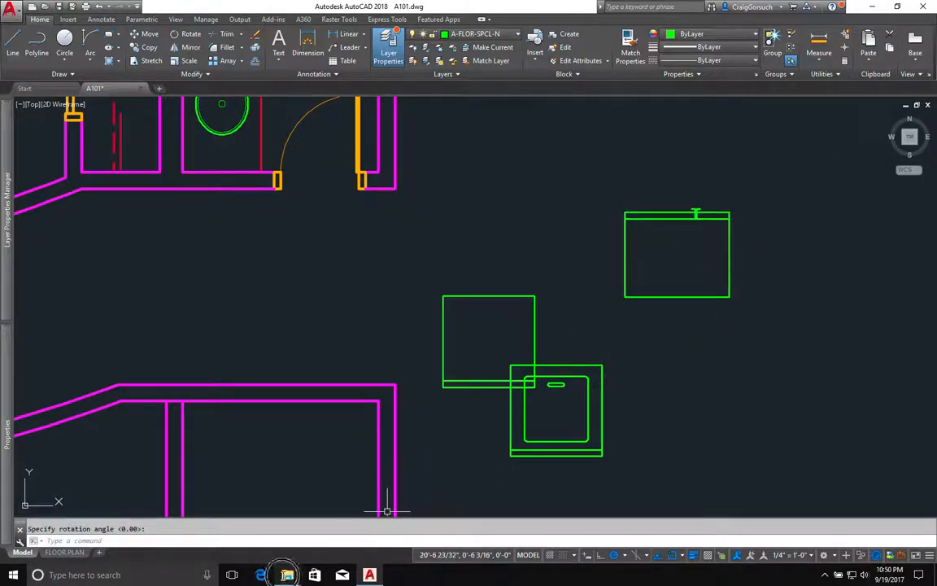
Insert the Range Drop-in Plan block beside the refrigerator at default scale, with its front facing up
{"action": "left_click", "coordinate": [287, 574]}
{"action": "left_click", "coordinate": [232, 513]}
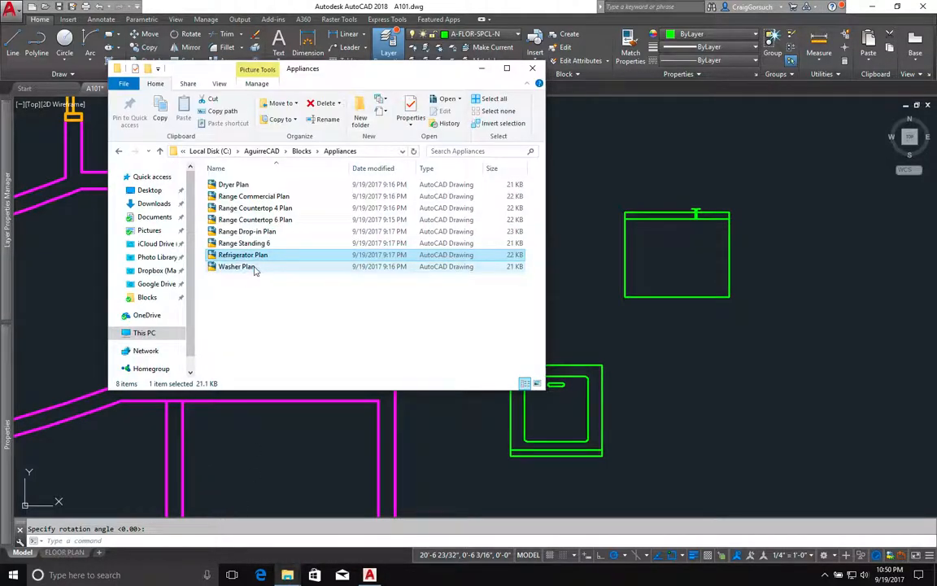
{"action": "left_click", "coordinate": [258, 232]}
{"action": "left_click_drag", "start_coordinate": [258, 232], "coordinate": [677, 269]}
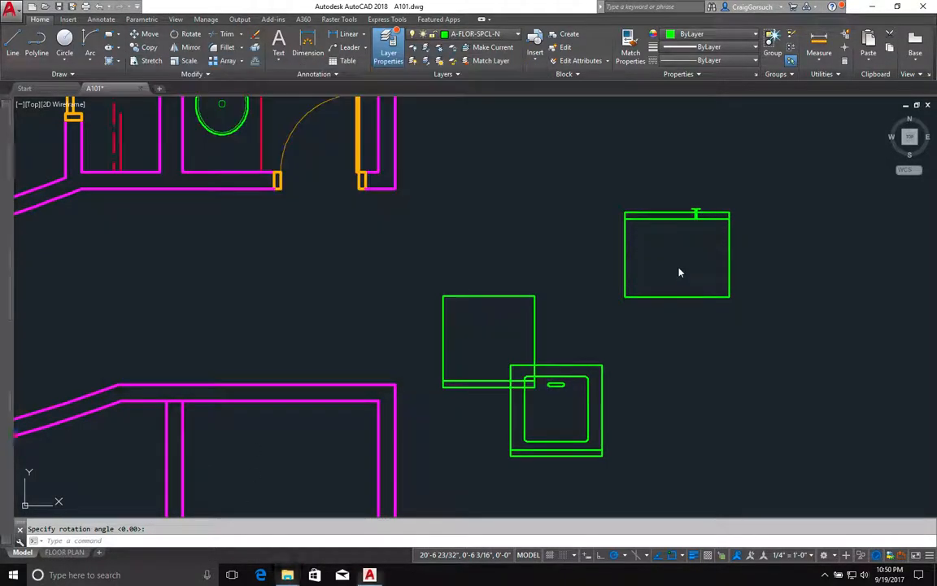
{"action": "left_click", "coordinate": [816, 261]}
{"action": "key", "text": "Return"}
{"action": "key", "text": "Return"}
{"action": "key", "text": "Return"}
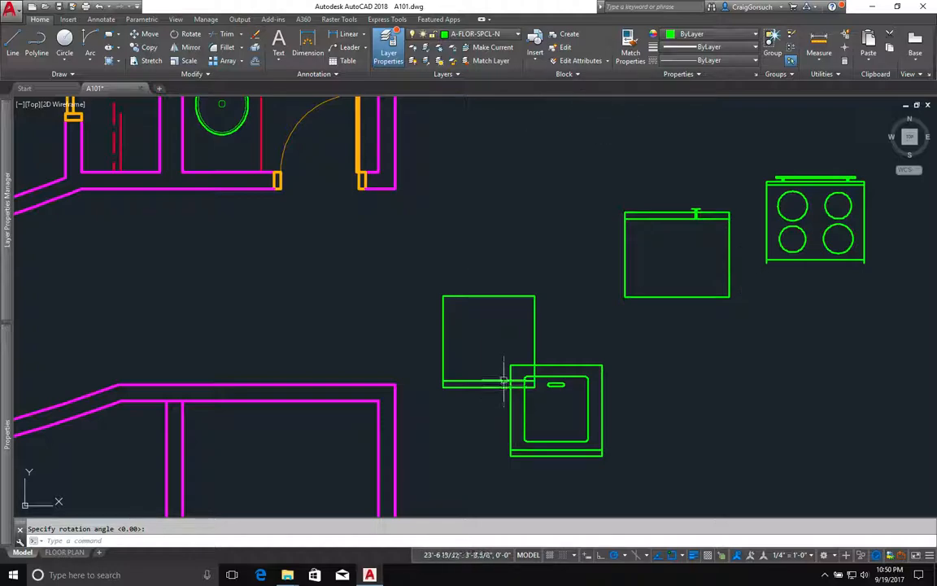
{"action": "middle_click_drag", "start_coordinate": [505, 379], "coordinate": [593, 320]}
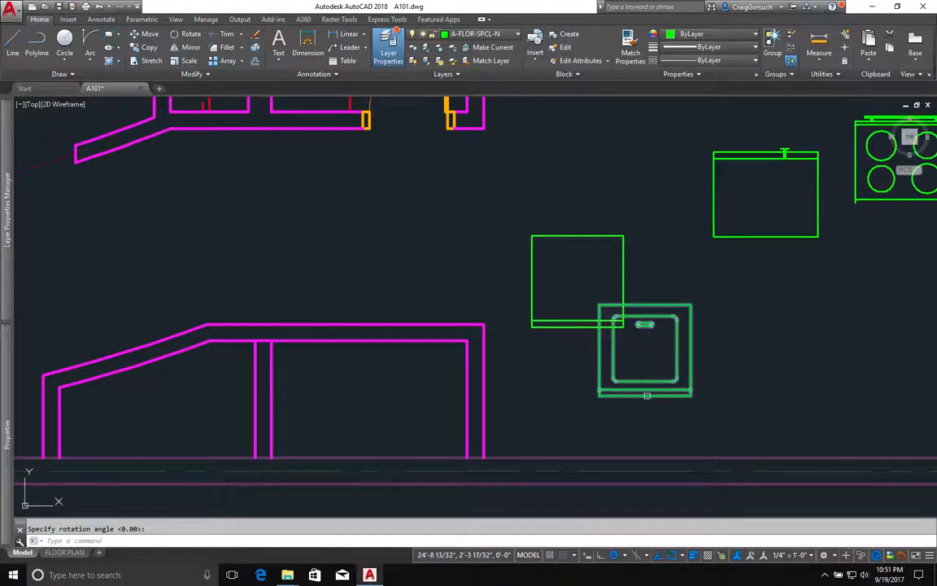
{"action": "type", "text": "m"}
{"action": "key", "text": "Return"}
{"action": "left_click", "coordinate": [645, 396]}
{"action": "key", "text": "Return"}
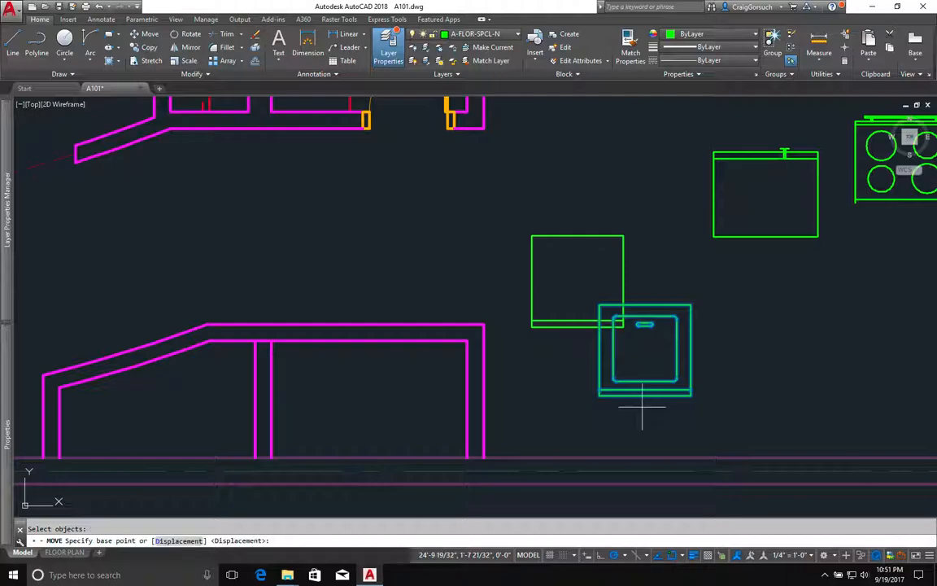
{"action": "key", "text": "Escape"}
Grip-move the washer's insertion point to the lower right inside corner of the rectangular closet, and shift it 13 inches left
{"action": "left_click", "coordinate": [657, 395]}
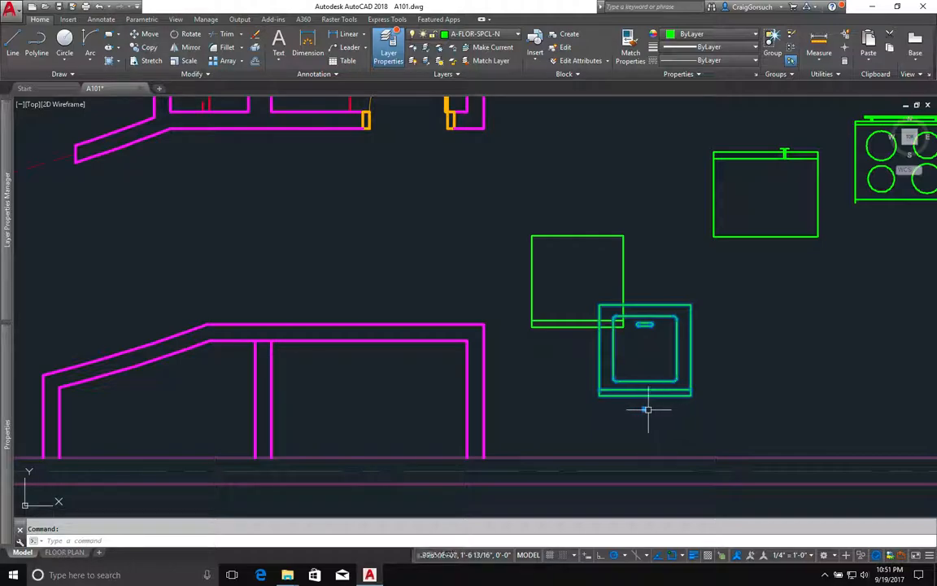
{"action": "left_click", "coordinate": [645, 409]}
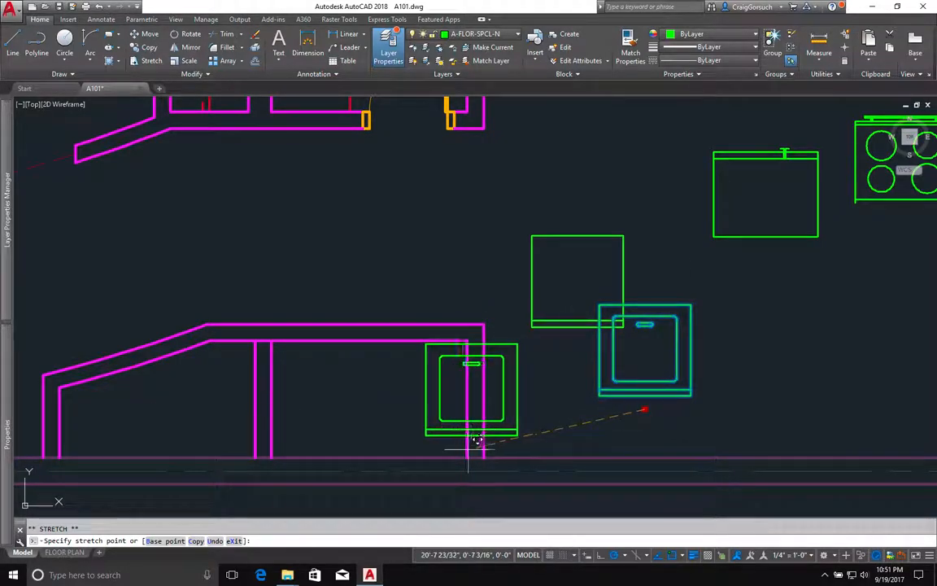
{"action": "left_click", "coordinate": [466, 448]}
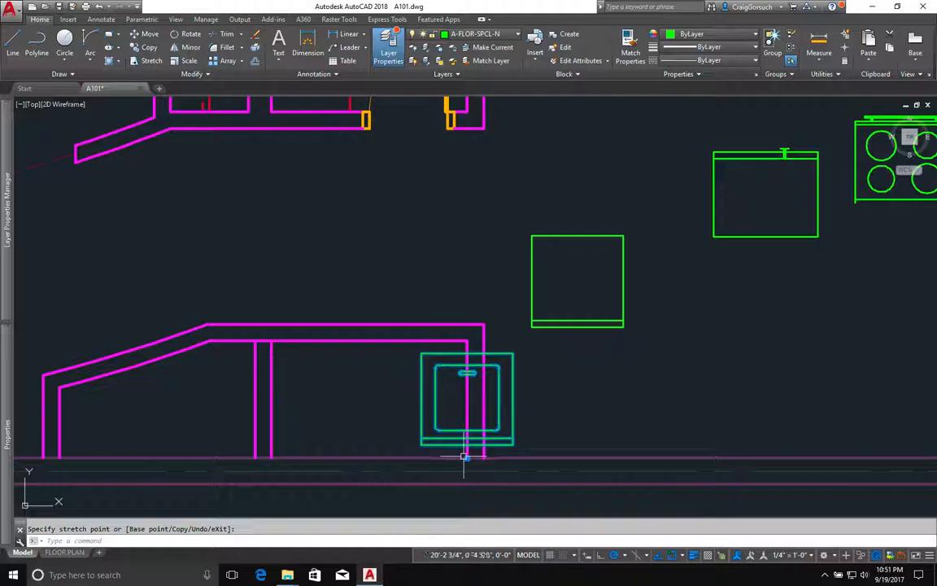
{"action": "left_click", "coordinate": [465, 457]}
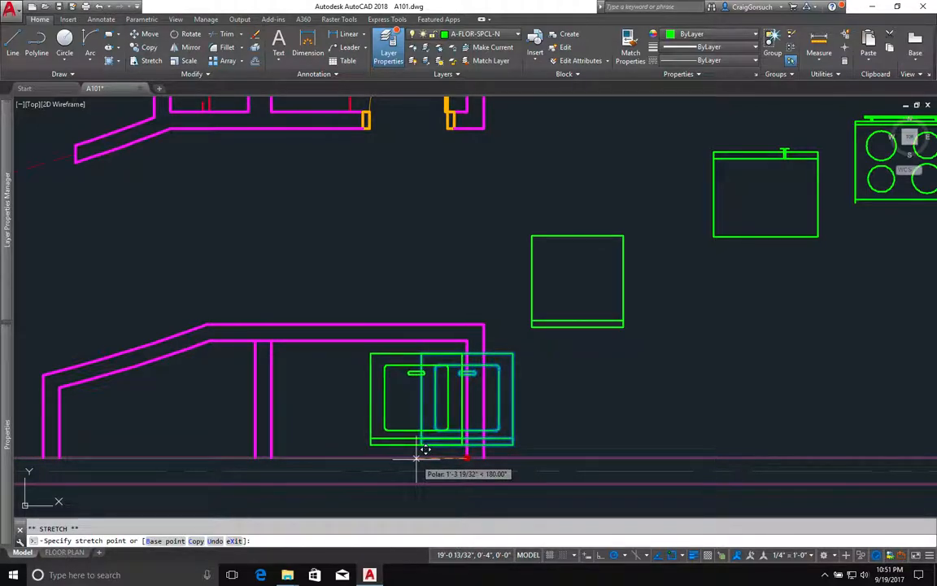
{"action": "type", "text": "13"}
{"action": "key", "text": "Return"}
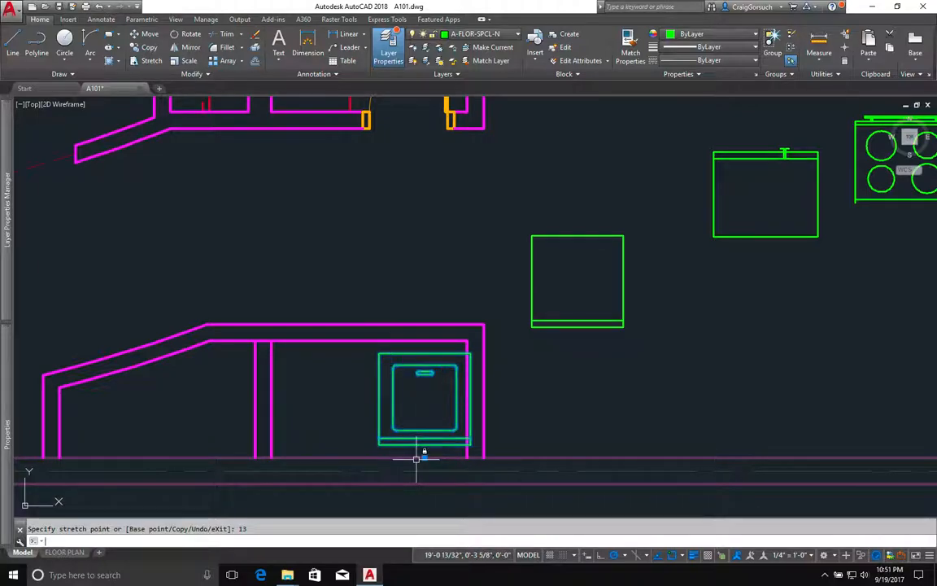
Move the washer another 3 inches left to clear the closet's right wall
{"action": "type", "text": "m"}
{"action": "key", "text": "space"}
{"action": "left_click", "coordinate": [563, 439]}
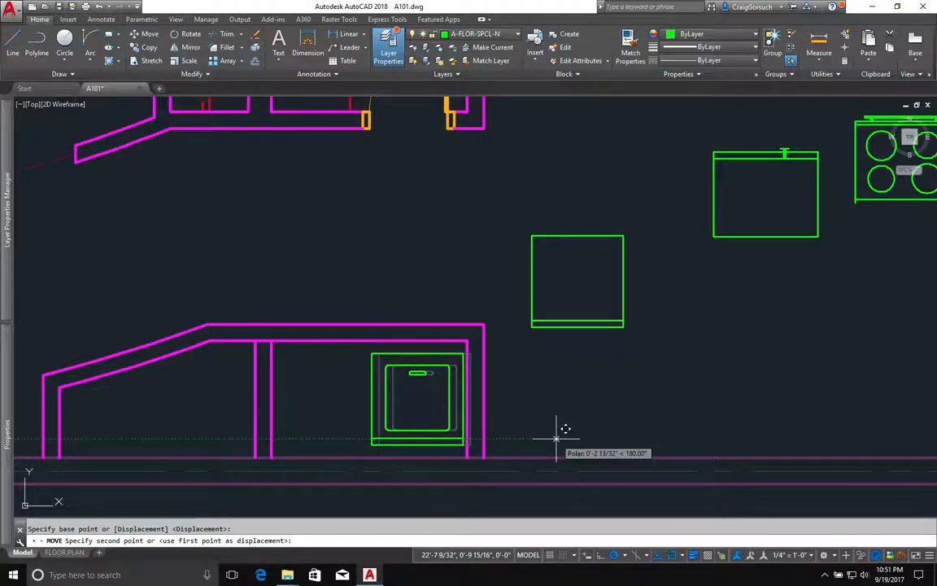
{"action": "type", "text": "3"}
{"action": "key", "text": "Return"}
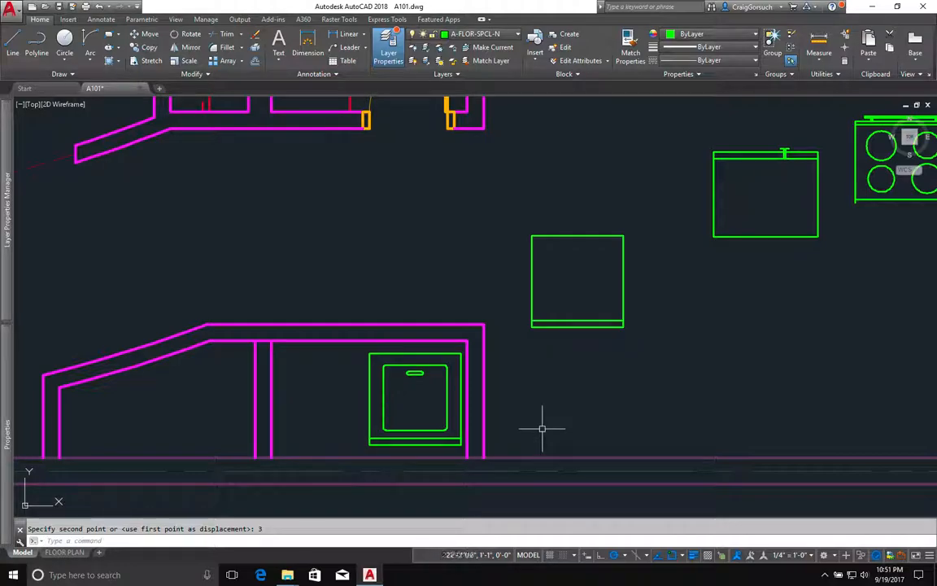
Grip-move the dryer into the closet beside the washer, with its insertion point 16 inches right of the partition wall's lower corner
{"action": "left_click", "coordinate": [584, 389]}
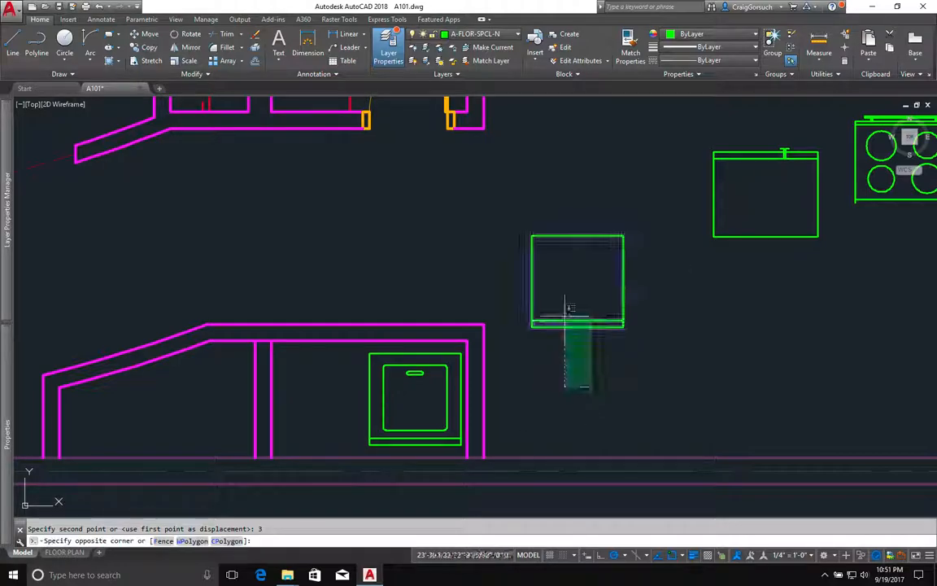
{"action": "left_click", "coordinate": [577, 340]}
{"action": "left_click", "coordinate": [576, 340]}
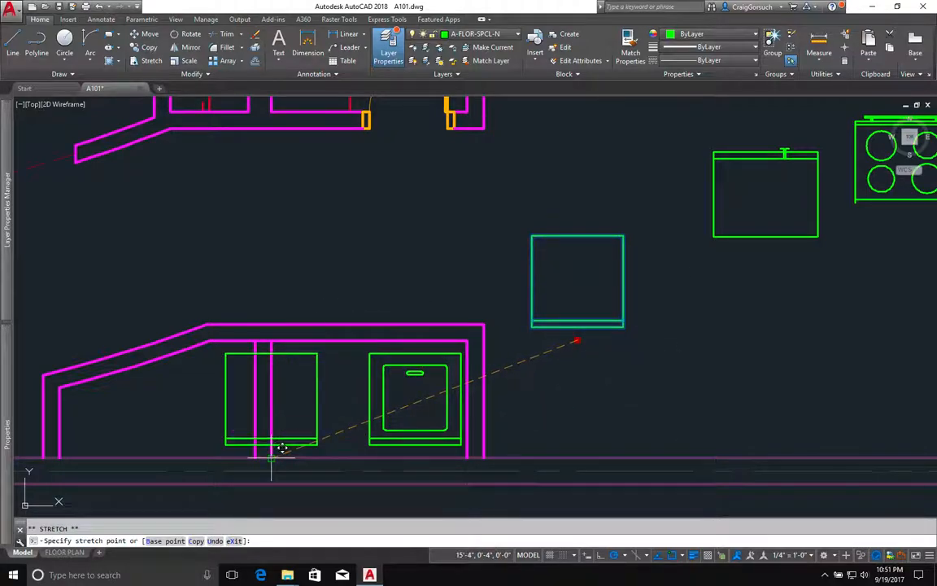
{"action": "type", "text": "16"}
{"action": "key", "text": "Return"}
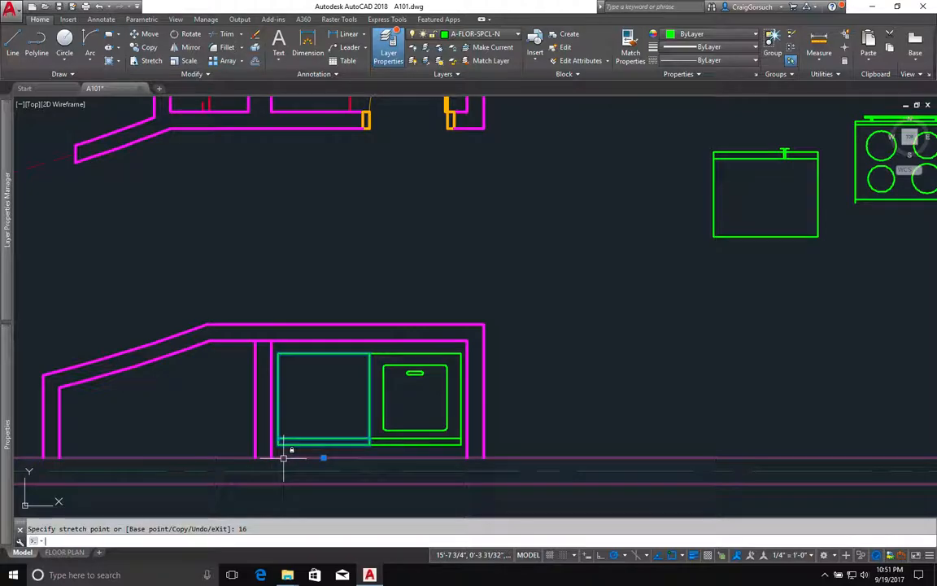
Measure the horizontal gap between the washer's lower right corner and the closet's right wall
{"action": "scroll", "coordinate": [321, 441], "scroll_direction": "up", "scroll_amount": 2}
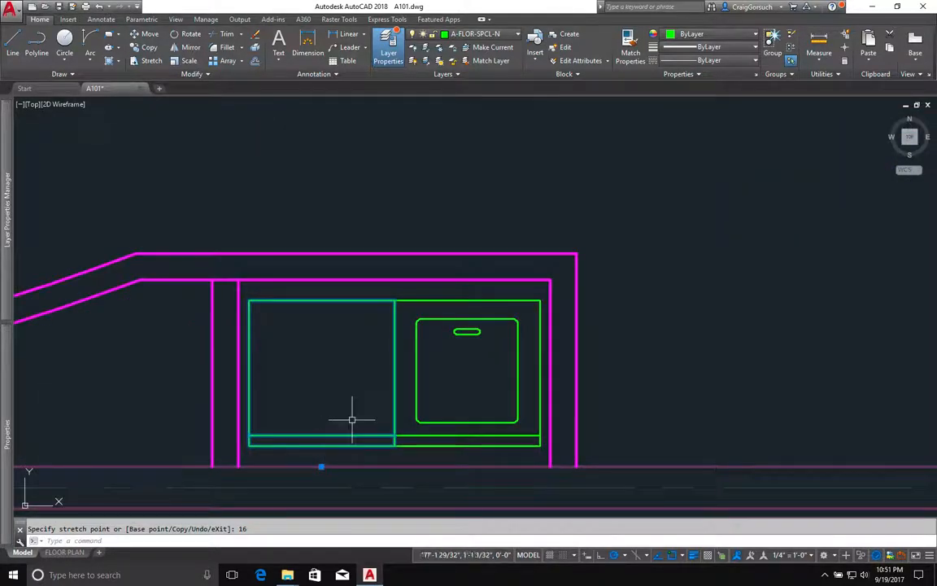
{"action": "key", "text": "Escape"}
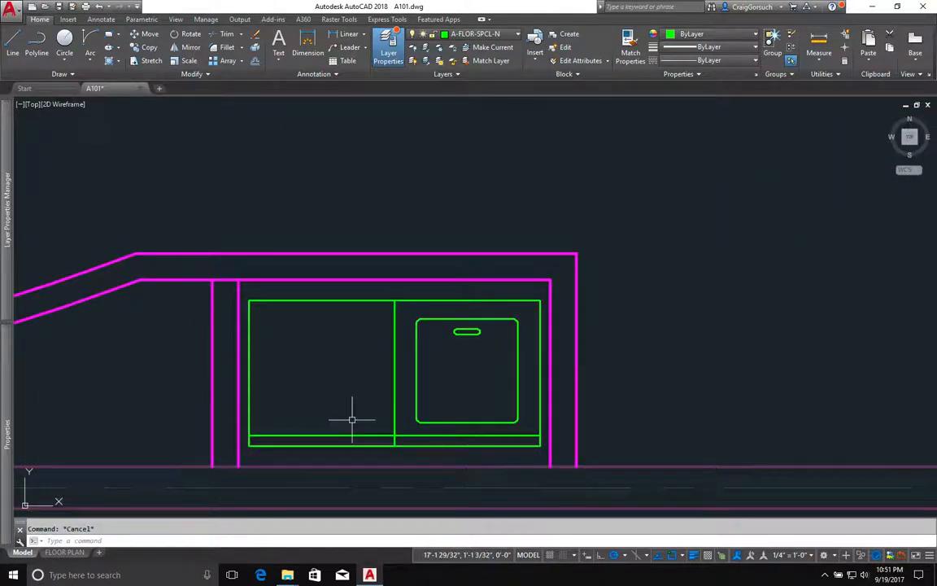
{"action": "type", "text": "d poi"}
{"action": "key", "text": "Return"}
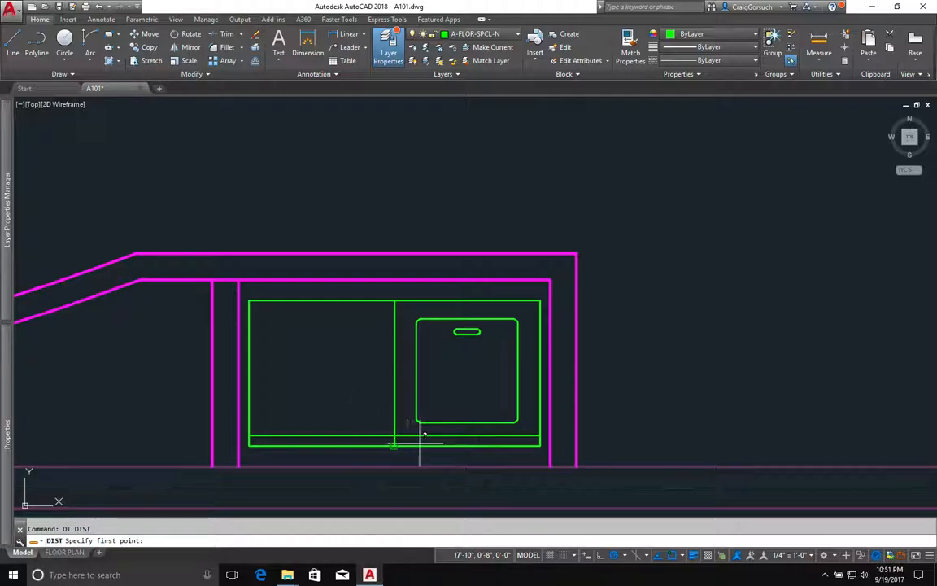
{"action": "left_click", "coordinate": [539, 445]}
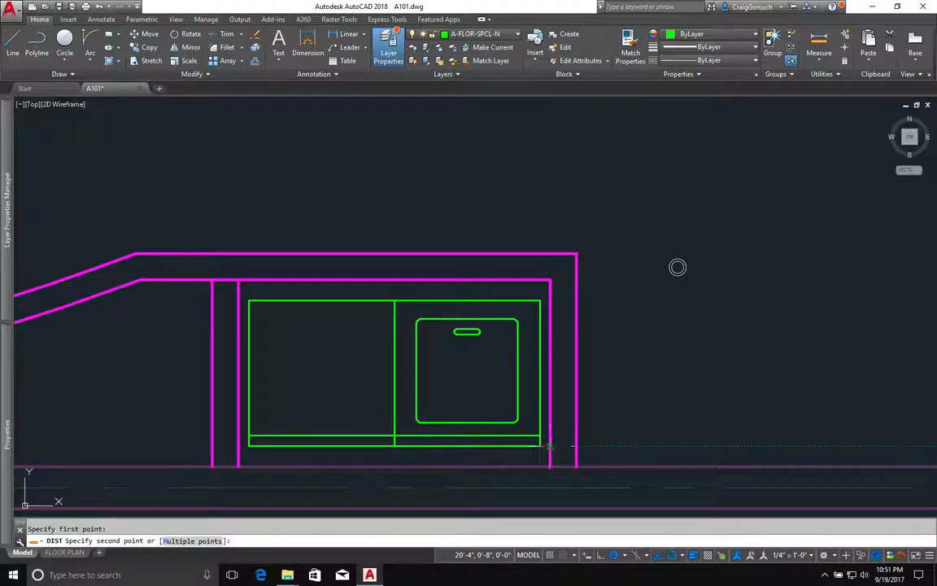
{"action": "left_click", "coordinate": [549, 445]}
Move the dryer and the closet's left partition wall together 2 inches to the left
{"action": "middle_click_drag", "start_coordinate": [477, 410], "coordinate": [542, 389]}
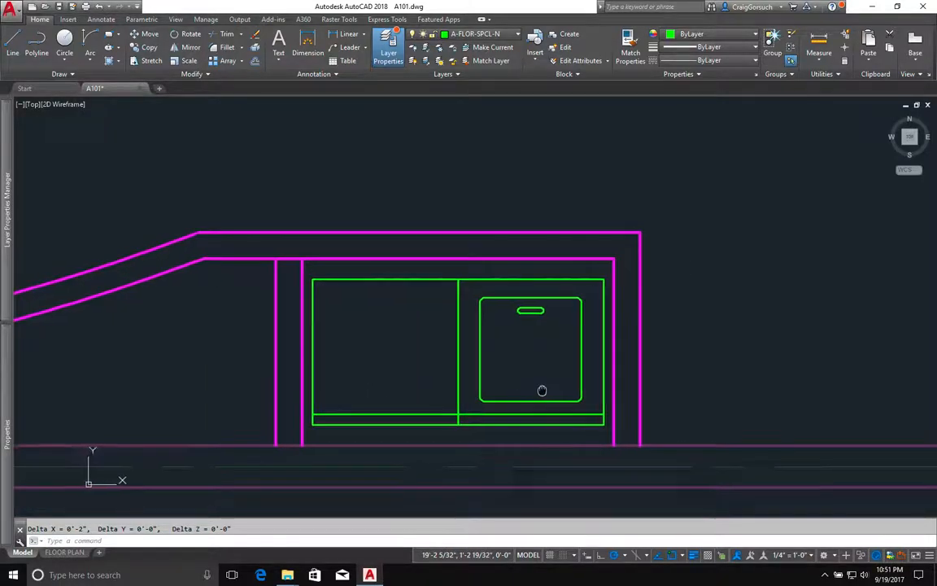
{"action": "left_click", "coordinate": [333, 327]}
{"action": "left_click", "coordinate": [246, 351]}
{"action": "type", "text": "m"}
{"action": "key", "text": "Return"}
{"action": "left_click", "coordinate": [237, 352]}
{"action": "type", "text": "2"}
{"action": "key", "text": "Return"}
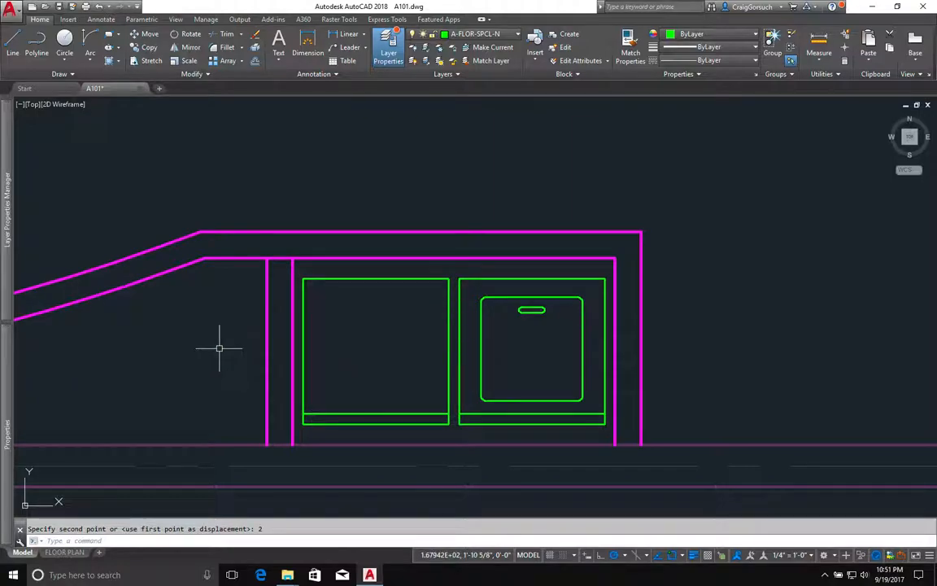
{"action": "key", "text": "Return"}
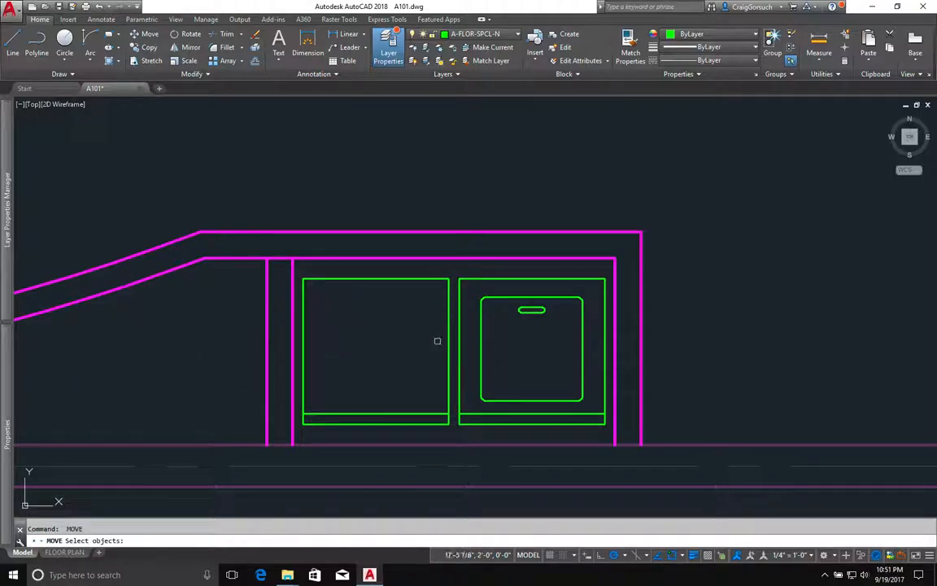
{"action": "key", "text": "Escape"}
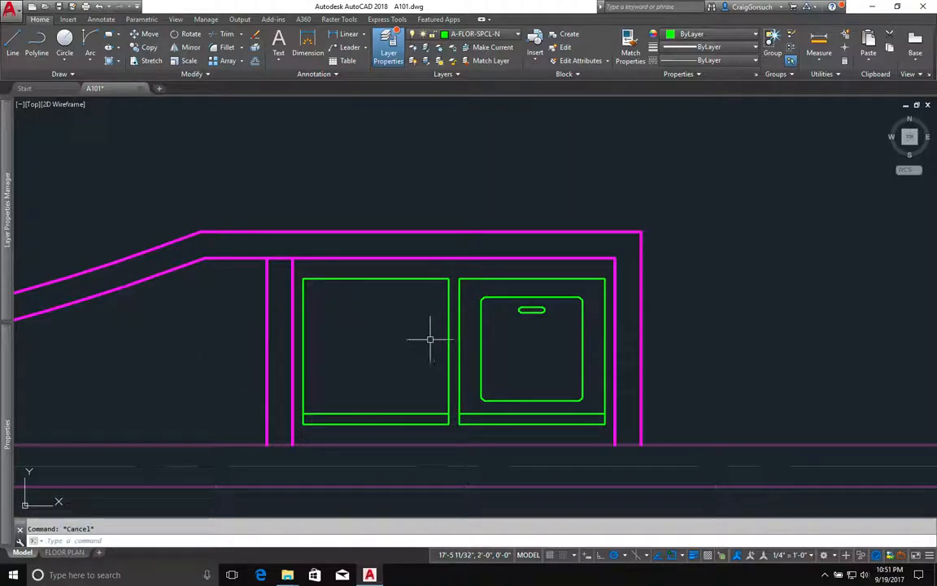
Measure the laundry closet's inside width along its upper wall, from the partition to the right wall
{"action": "type", "text": "di"}
{"action": "key", "text": "Return"}
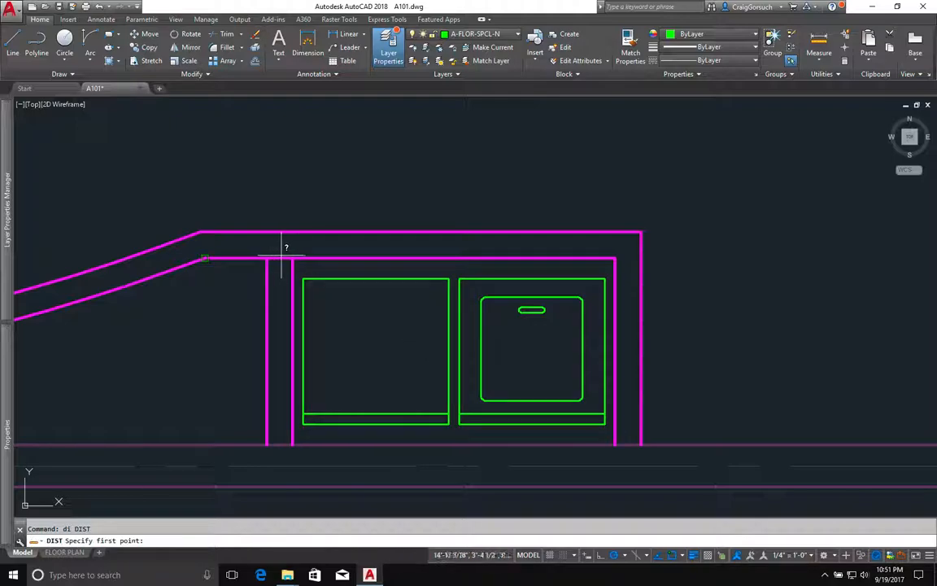
{"action": "left_click", "coordinate": [293, 258]}
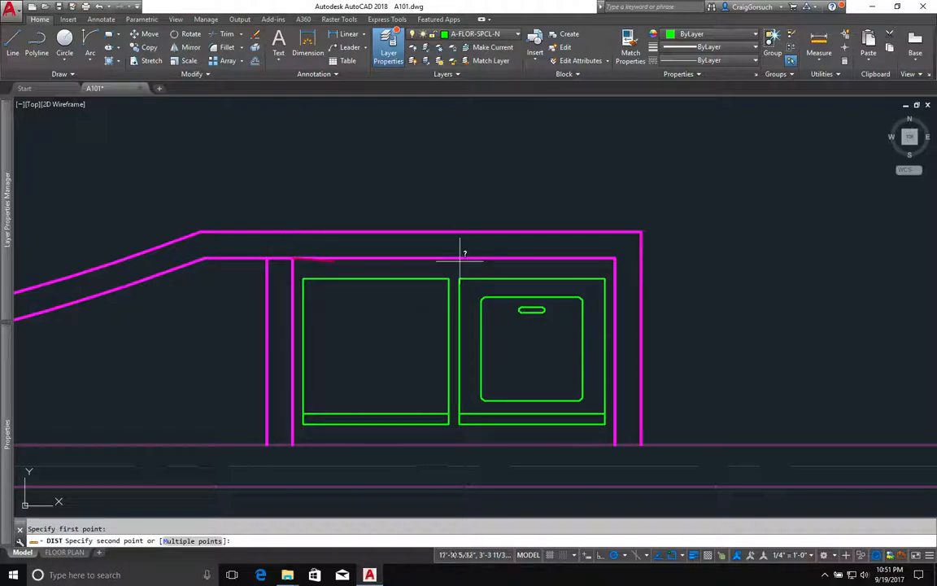
{"action": "left_click", "coordinate": [615, 259]}
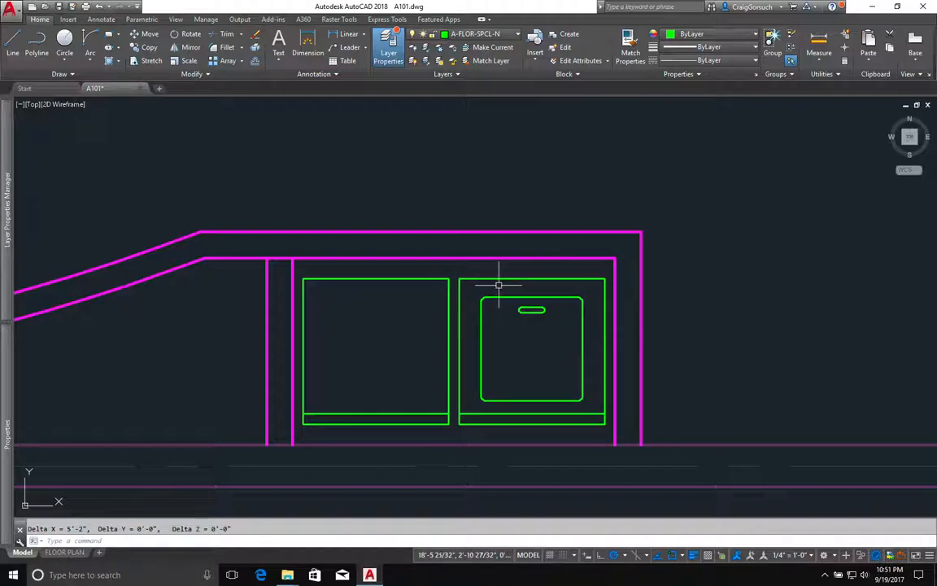
Copy the bathroom door and its hinge-side jamb into the open space above the laundry closet
{"action": "scroll", "coordinate": [499, 285], "scroll_direction": "down", "scroll_amount": 2}
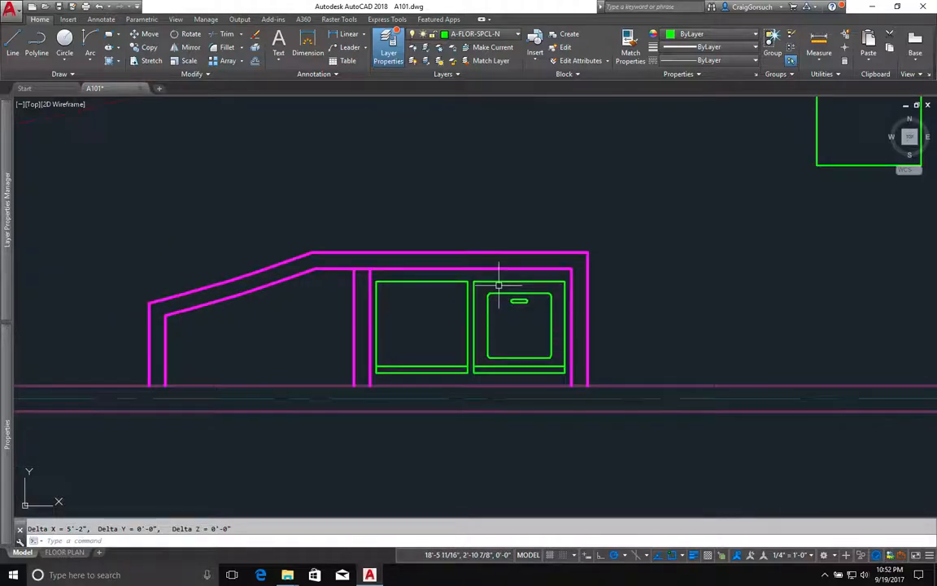
{"action": "scroll", "coordinate": [458, 277], "scroll_direction": "up", "scroll_amount": 2}
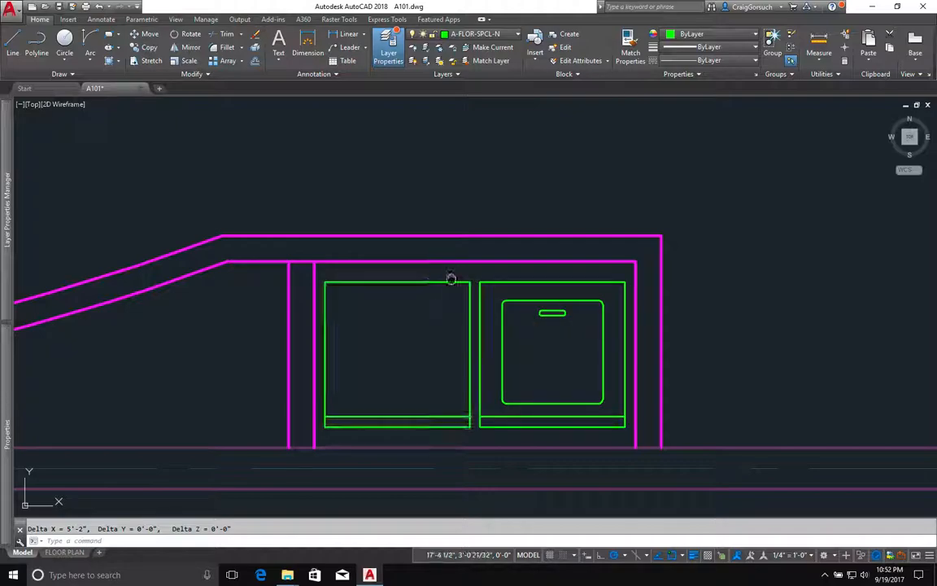
{"action": "middle_click_drag", "start_coordinate": [439, 277], "coordinate": [482, 282]}
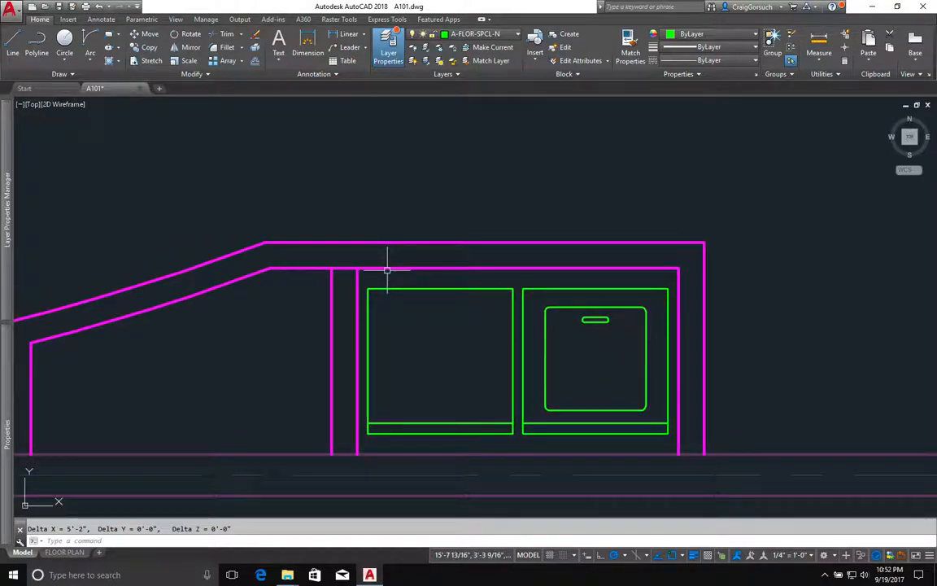
{"action": "scroll", "coordinate": [442, 216], "scroll_direction": "up", "scroll_amount": 2}
{"action": "scroll", "coordinate": [441, 216], "scroll_direction": "down", "scroll_amount": 4}
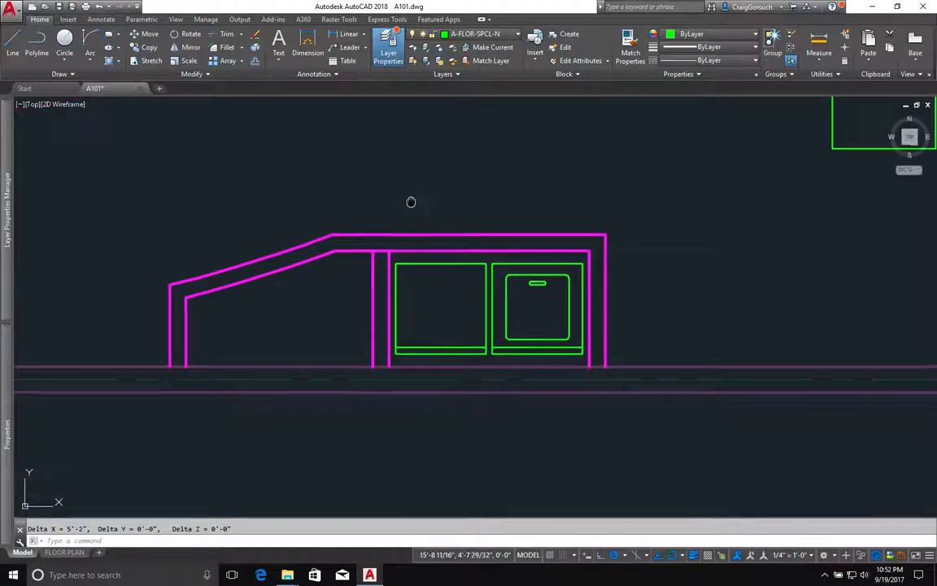
{"action": "middle_click_drag", "start_coordinate": [411, 202], "coordinate": [424, 324]}
{"action": "type", "text": "co"}
{"action": "key", "text": "Return"}
{"action": "middle_click_drag", "start_coordinate": [512, 198], "coordinate": [479, 264]}
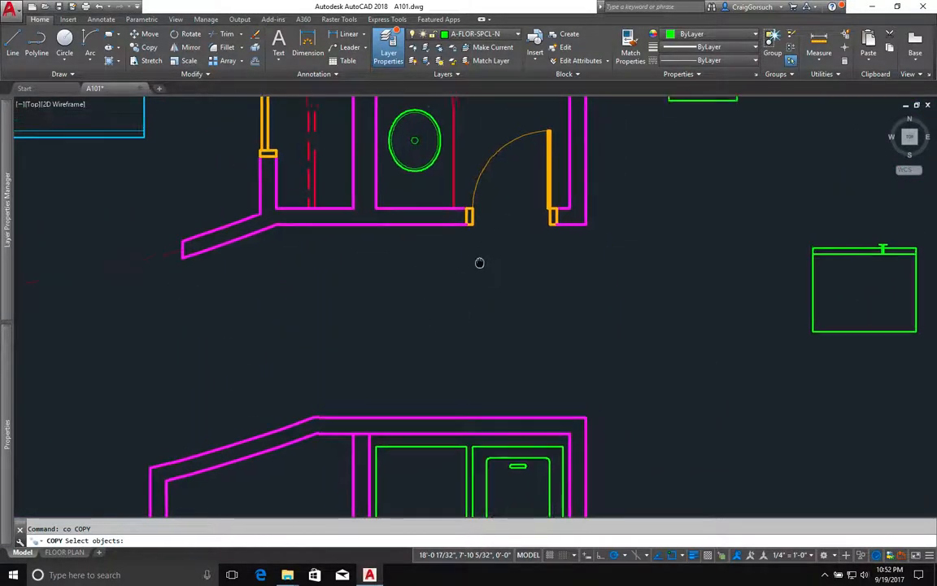
{"action": "left_click", "coordinate": [550, 220]}
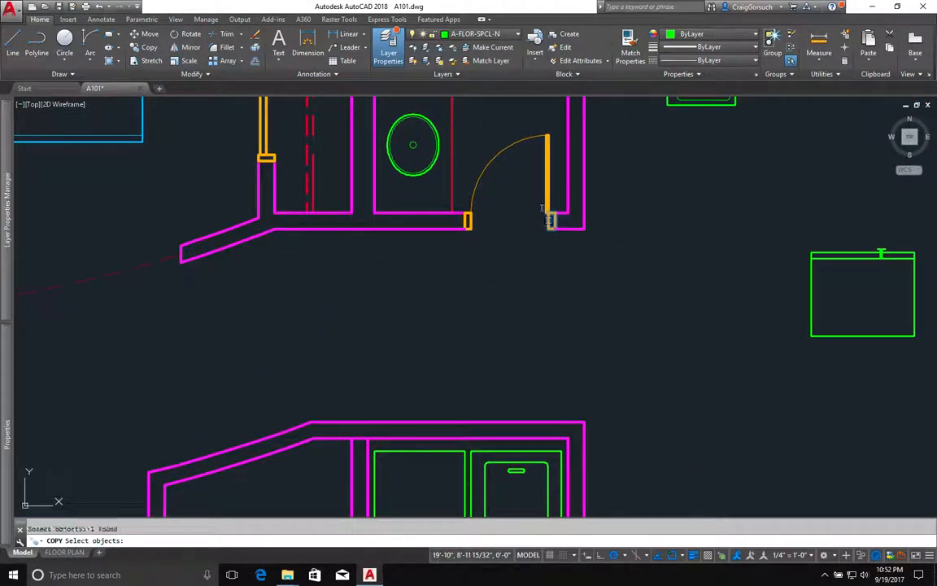
{"action": "left_click", "coordinate": [482, 180]}
{"action": "key", "text": "Return"}
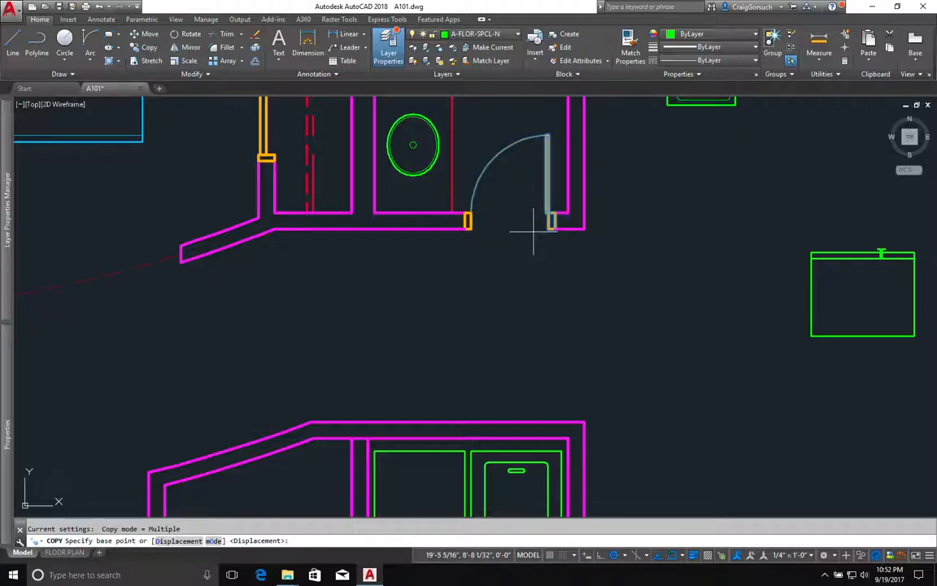
{"action": "left_click", "coordinate": [531, 209]}
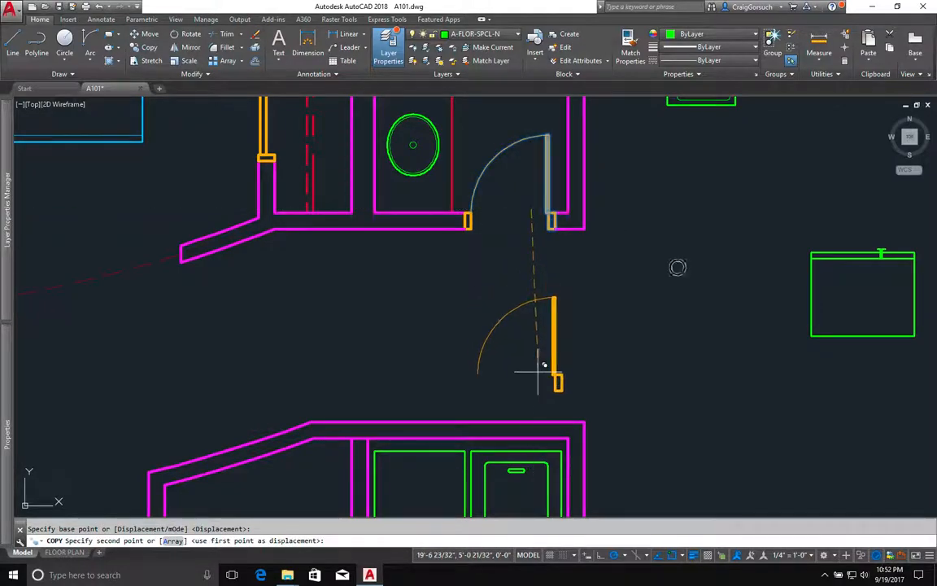
{"action": "scroll", "coordinate": [529, 372], "scroll_direction": "up", "scroll_amount": 3}
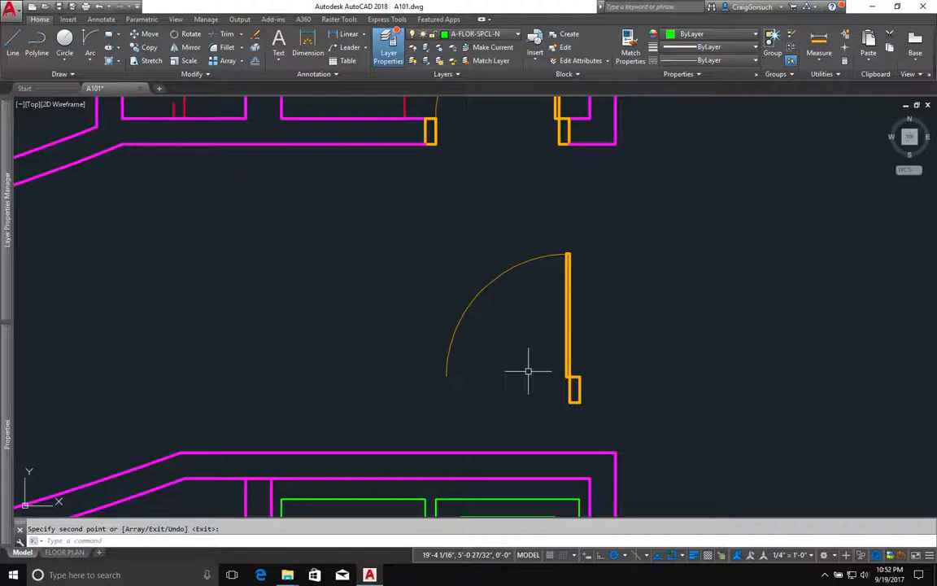
Measure the copied door's opening width from its hinge to the free end of the swing arc
{"action": "type", "text": "i"}
{"action": "key", "text": "Return"}
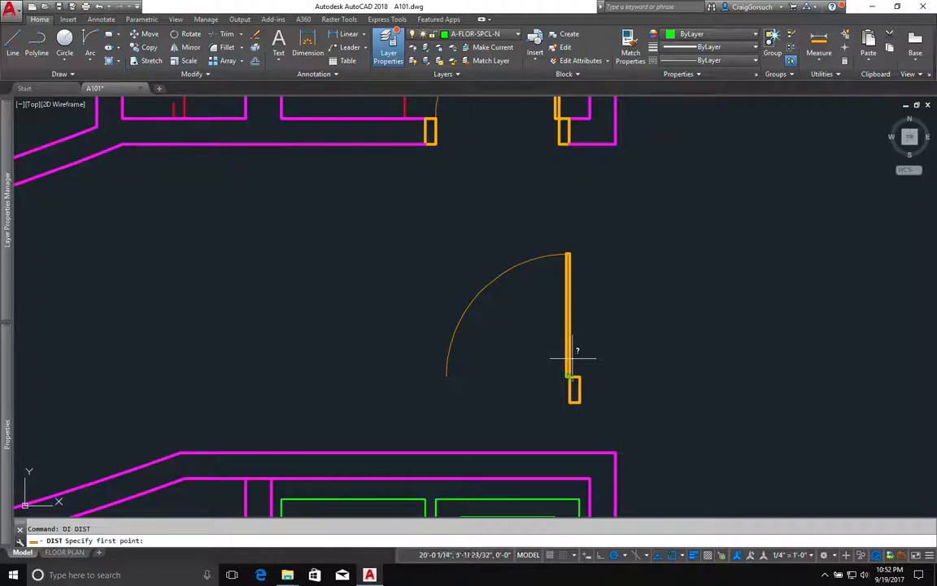
{"action": "left_click", "coordinate": [571, 359]}
{"action": "left_click", "coordinate": [451, 351]}
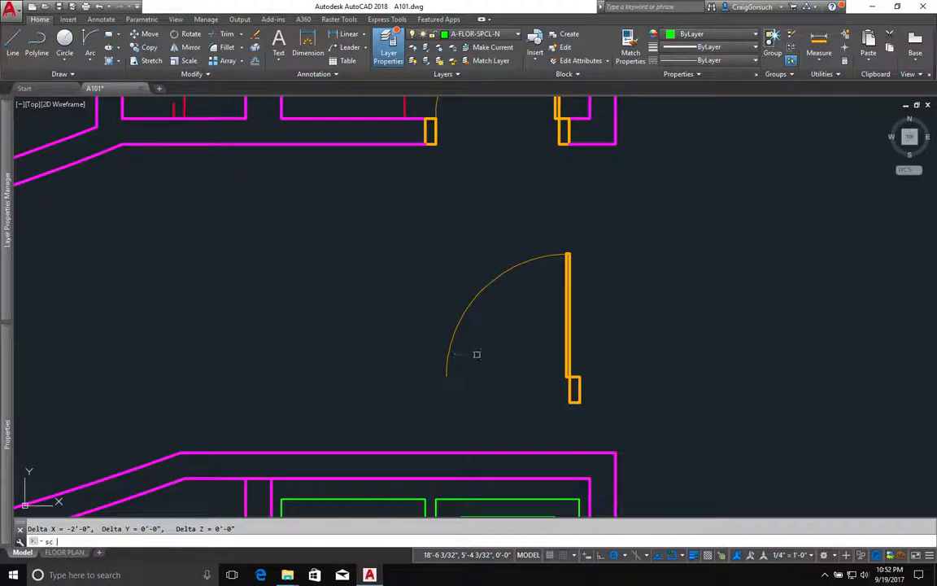
{"action": "key", "text": "Return"}
{"action": "key", "text": "Escape"}
Mirror the copied door and jamb across a vertical line through the swing arc's free end, keeping the original, to form a double door
{"action": "middle_click_drag", "start_coordinate": [571, 349], "coordinate": [669, 293]}
{"action": "type", "text": "mi"}
{"action": "key", "text": "Return"}
{"action": "left_click", "coordinate": [696, 324]}
{"action": "left_click", "coordinate": [653, 265]}
{"action": "key", "text": "Return"}
{"action": "left_click", "coordinate": [546, 320]}
{"action": "left_click", "coordinate": [545, 337]}
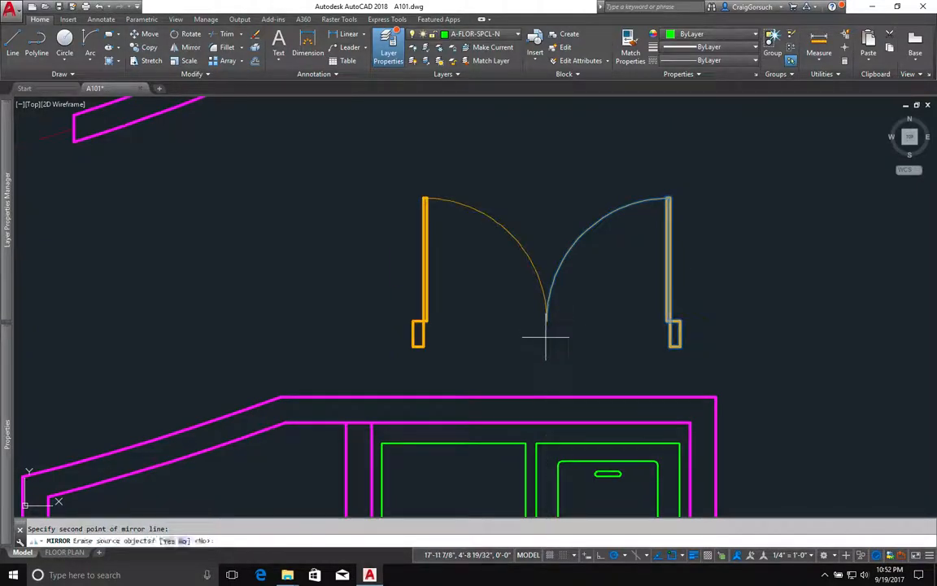
{"action": "key", "text": "Return"}
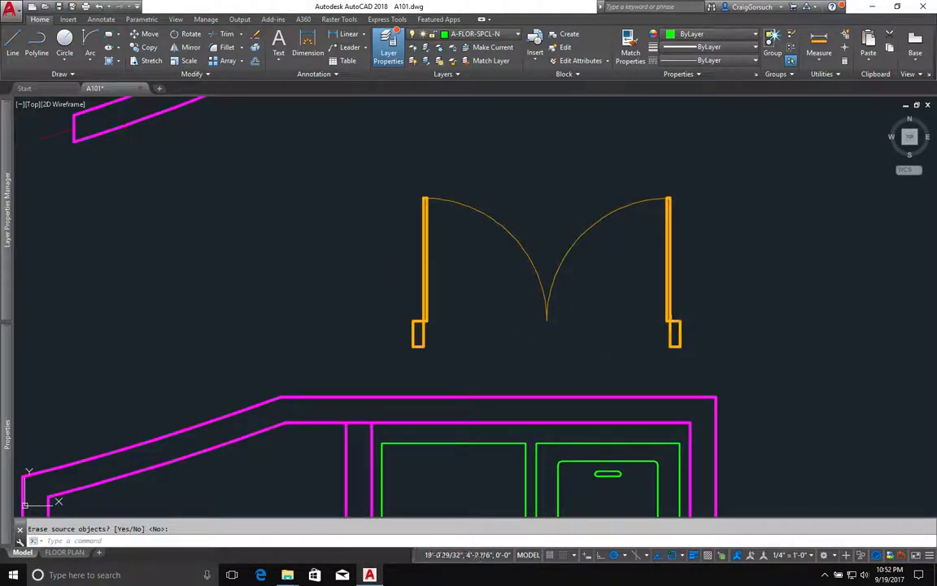
{"action": "left_click", "coordinate": [718, 304]}
{"action": "key", "text": "Escape"}
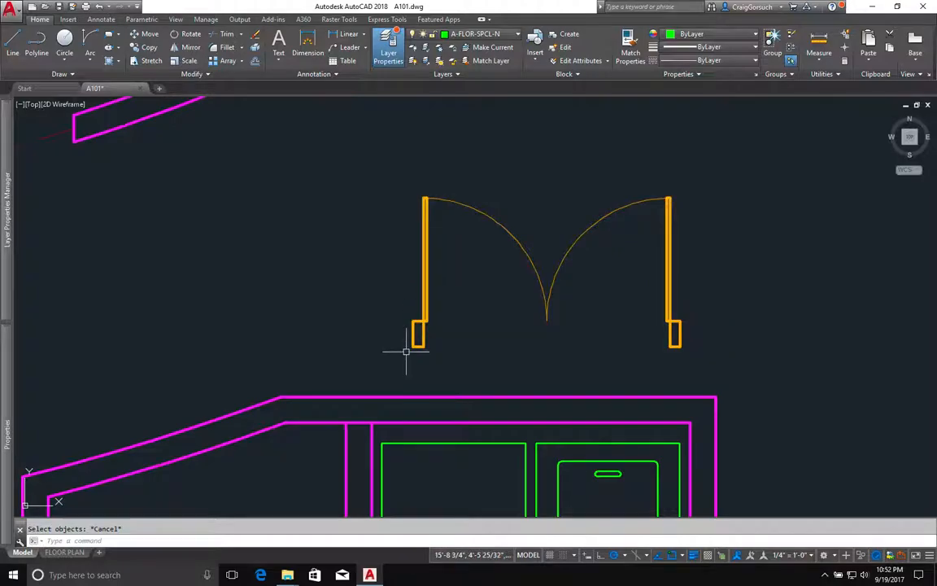
Trim the inner wall line segment that crosses the top of the closet's partition wall
{"action": "type", "text": "tr"}
{"action": "key", "text": "Return"}
{"action": "middle_click_drag", "start_coordinate": [348, 391], "coordinate": [366, 310]}
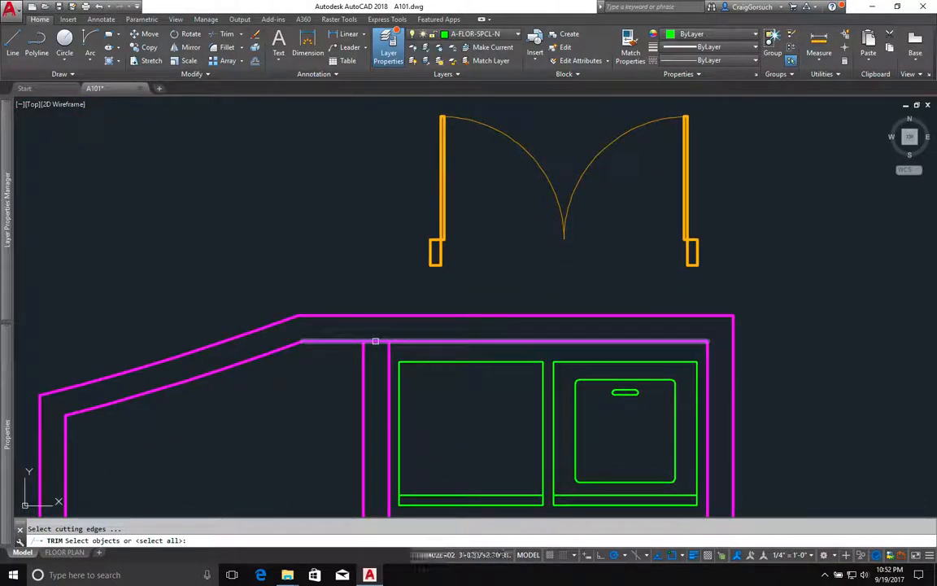
{"action": "key", "text": "Return"}
{"action": "left_click", "coordinate": [375, 341]}
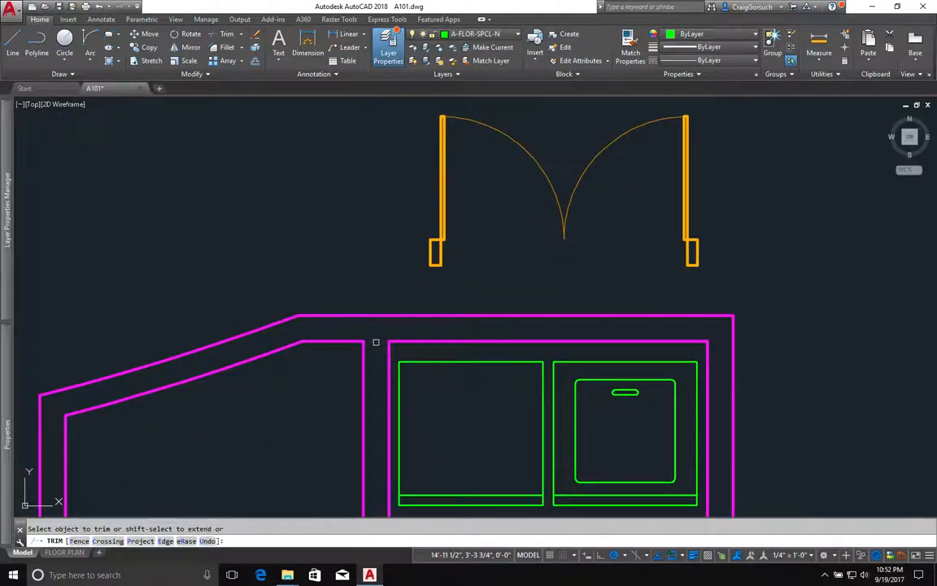
{"action": "key", "text": "Return"}
Move the double door with its jambs into the closet's upper wall, centred on the midpoint of the inner wall line
{"action": "left_click", "coordinate": [504, 340]}
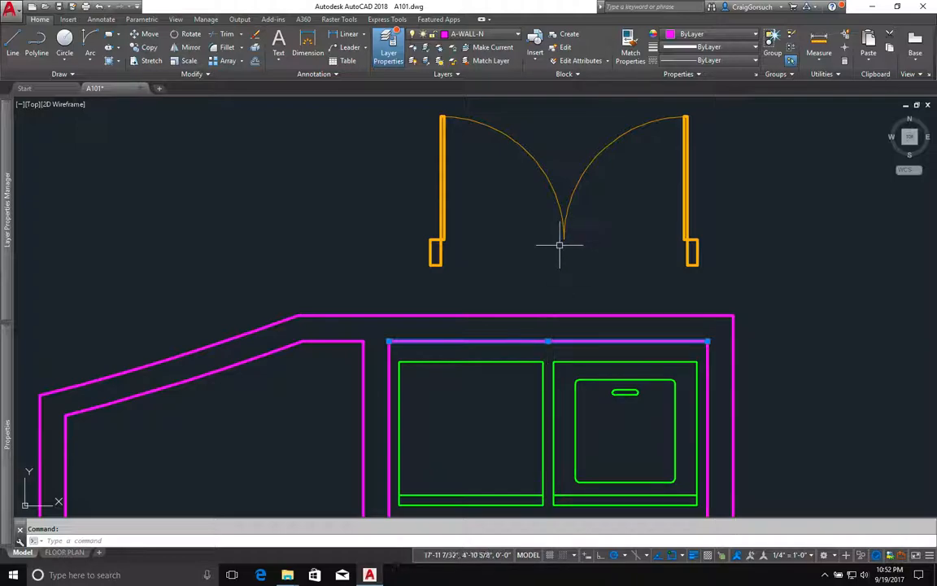
{"action": "key", "text": "Escape"}
{"action": "left_click", "coordinate": [535, 362]}
{"action": "type", "text": "mm"}
{"action": "key", "text": "Return"}
{"action": "left_click", "coordinate": [727, 216]}
{"action": "left_click", "coordinate": [418, 266]}
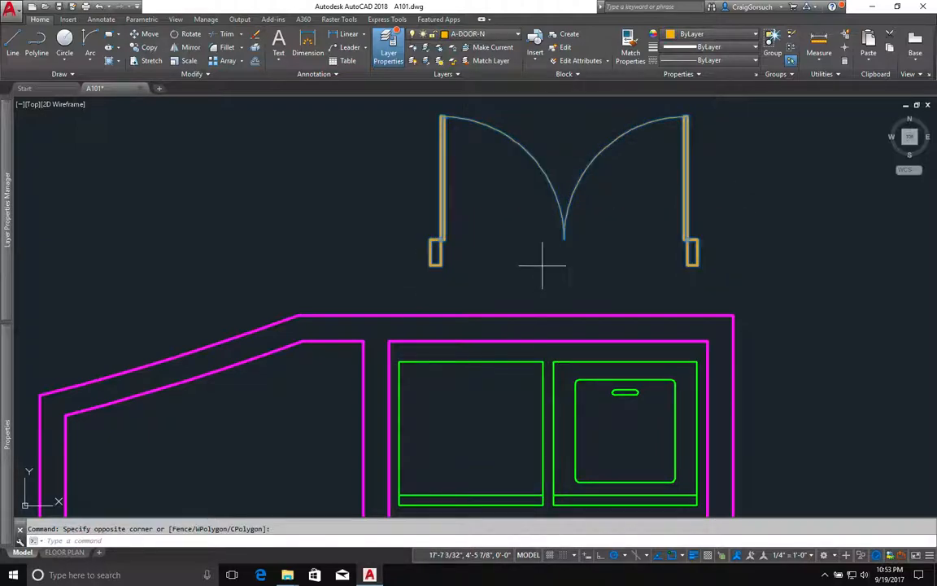
{"action": "type", "text": "m"}
{"action": "key", "text": "Return"}
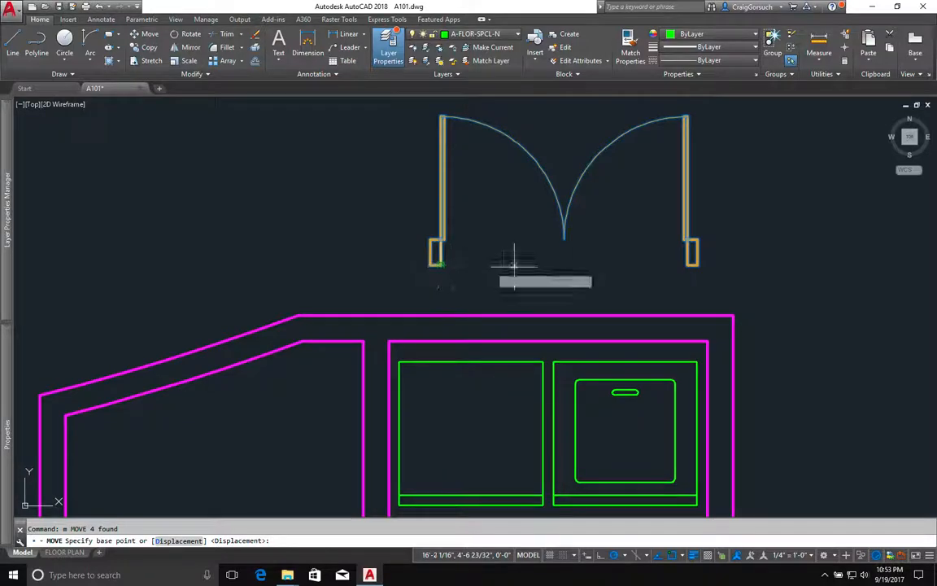
{"action": "left_click", "coordinate": [561, 261]}
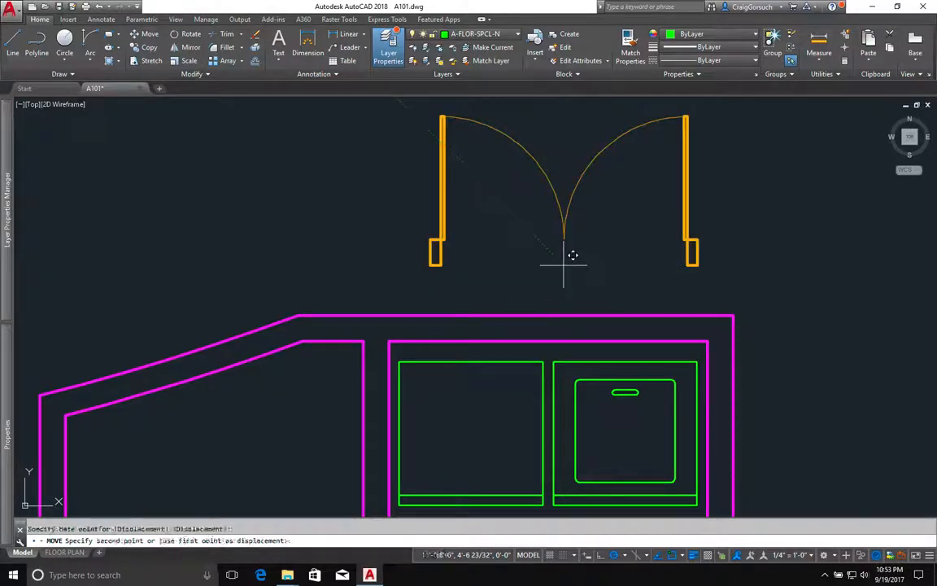
{"action": "left_click", "coordinate": [550, 331]}
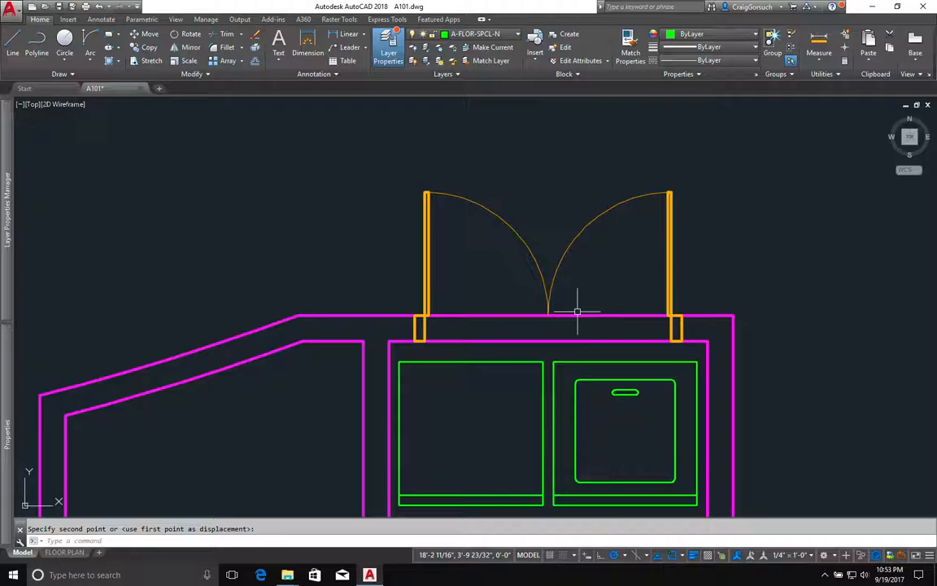
Scale both door leaves from the meeting point of their swing arcs, using the distance to the right hinge as reference and 2'-4" as new length
{"action": "scroll", "coordinate": [576, 312], "scroll_direction": "up", "scroll_amount": 2}
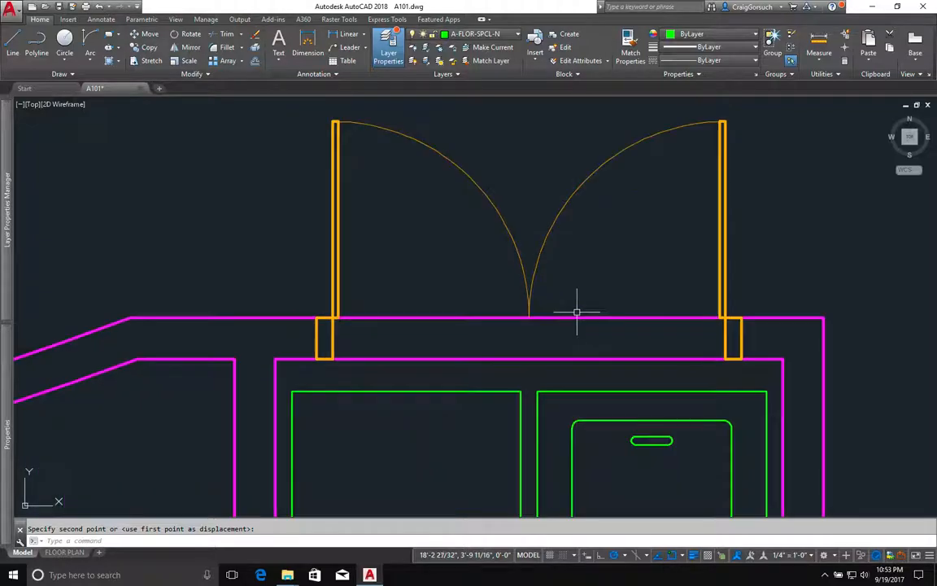
{"action": "type", "text": "sc"}
{"action": "key", "text": "space"}
{"action": "left_click", "coordinate": [566, 290]}
{"action": "left_click", "coordinate": [526, 282]}
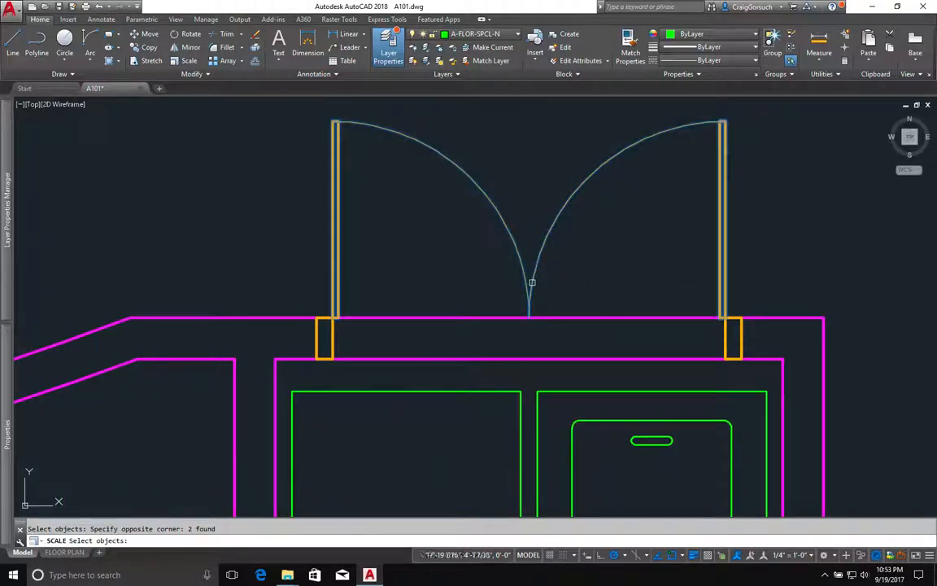
{"action": "key", "text": "space"}
{"action": "left_click", "coordinate": [529, 314]}
{"action": "type", "text": "r"}
{"action": "key", "text": "space"}
{"action": "left_click", "coordinate": [530, 315]}
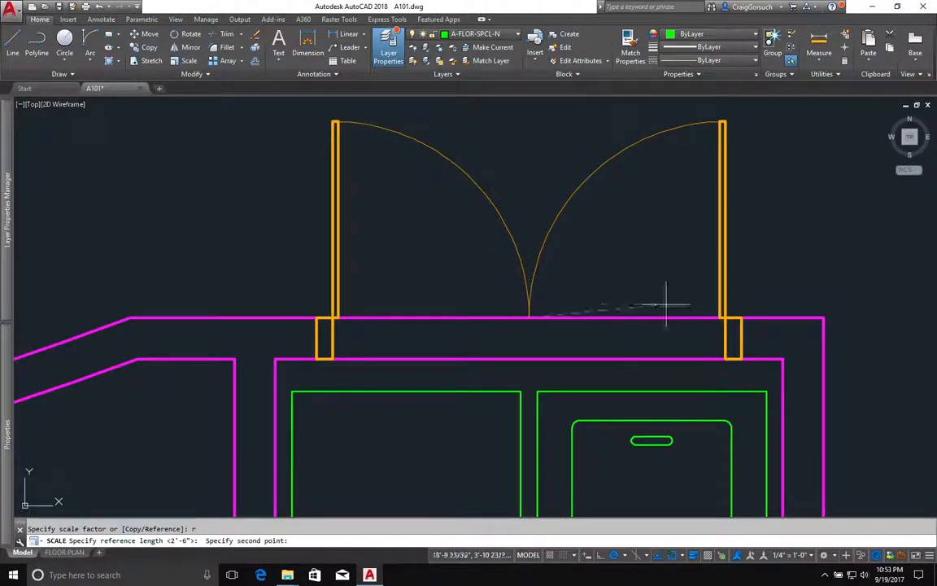
{"action": "left_click", "coordinate": [725, 297]}
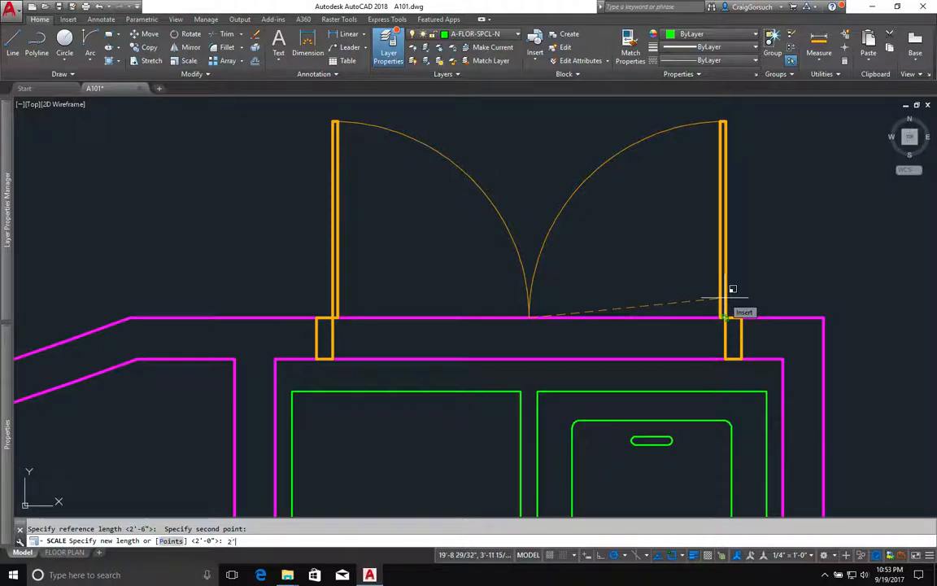
{"action": "type", "text": "2'4"}
{"action": "key", "text": "Return"}
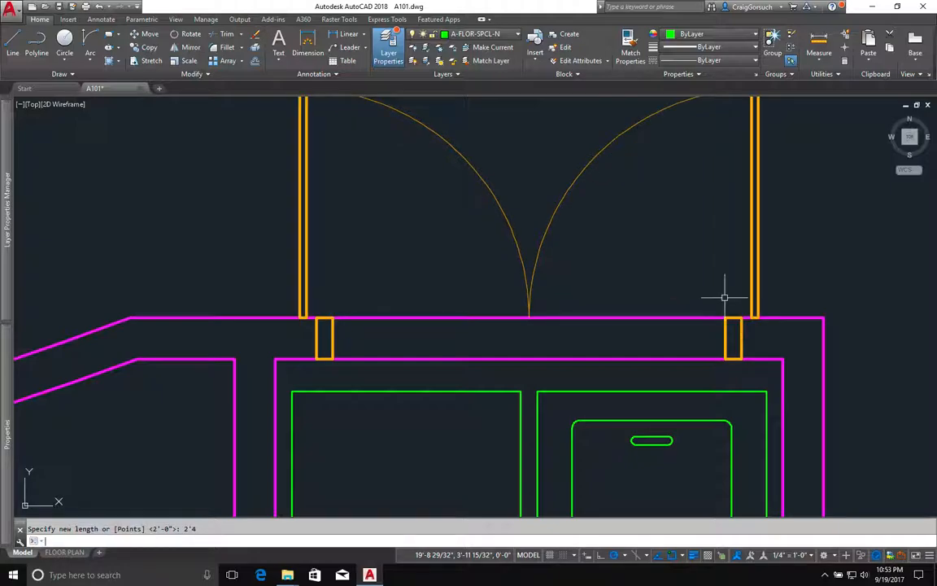
Move the right door jamb 4" horizontally outward to meet the enlarged door leaf
{"action": "type", "text": "m"}
{"action": "key", "text": "Return"}
{"action": "left_click", "coordinate": [725, 330]}
{"action": "key", "text": "Return"}
{"action": "left_click", "coordinate": [682, 338]}
{"action": "type", "text": "4"}
{"action": "key", "text": "Return"}
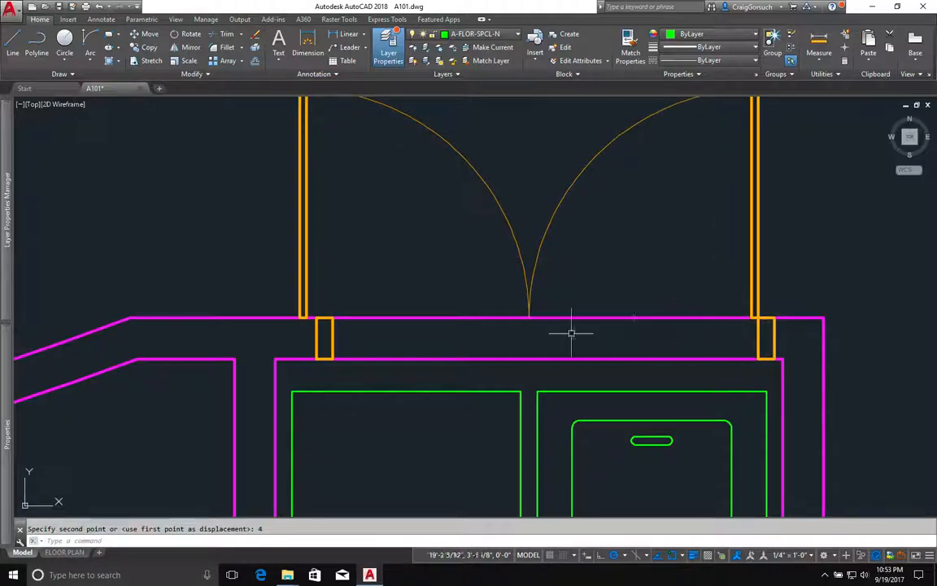
Move the left door jamb 4" horizontally outward to meet its enlarged door leaf
{"action": "key", "text": "Return"}
{"action": "left_click", "coordinate": [375, 334]}
{"action": "left_click", "coordinate": [327, 342]}
{"action": "key", "text": "Return"}
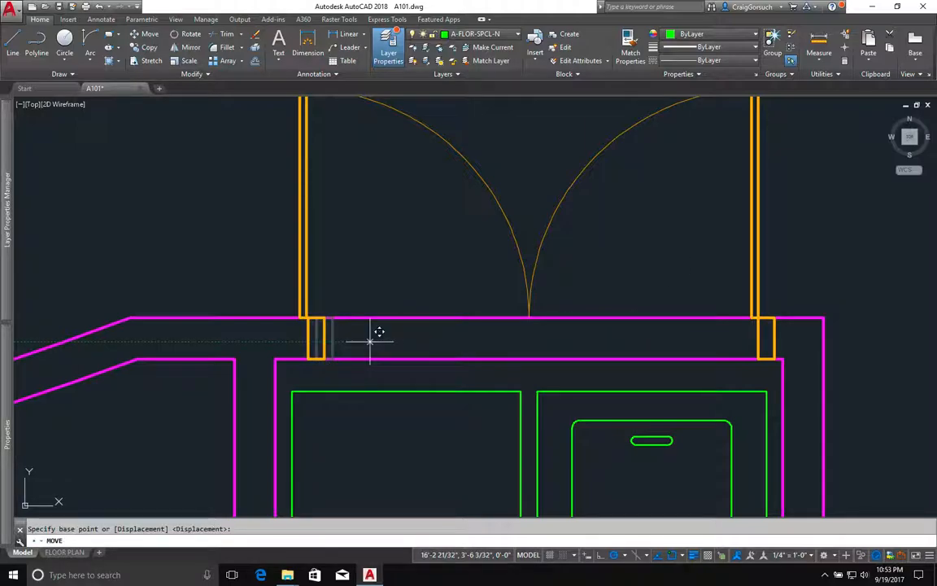
{"action": "left_click", "coordinate": [374, 332]}
{"action": "type", "text": "4"}
{"action": "key", "text": "Return"}
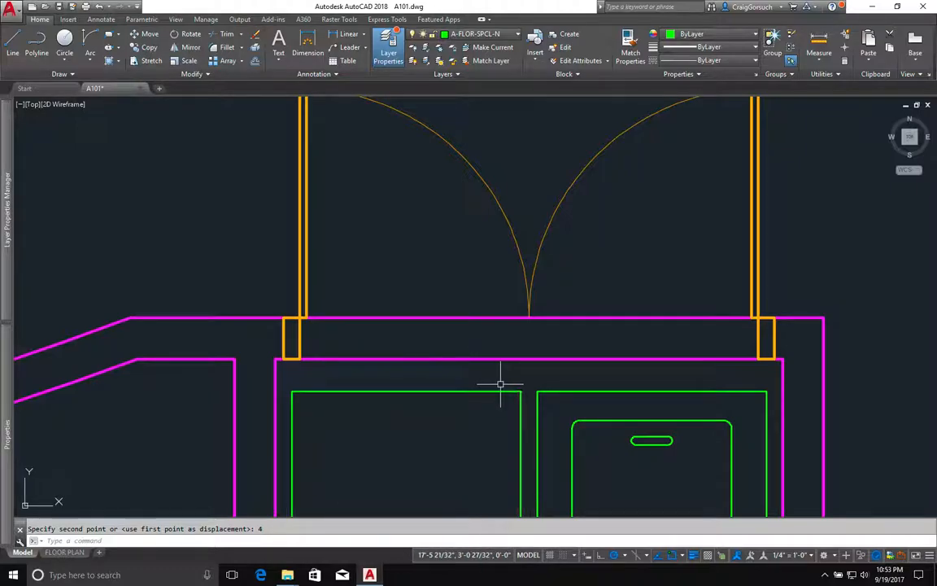
Move the washer and dryer together horizontally to the right, up to the closet's right wall
{"action": "type", "text": "m"}
{"action": "key", "text": "Return"}
{"action": "key", "text": "Escape"}
{"action": "type", "text": "m"}
{"action": "key", "text": "Return"}
{"action": "left_click", "coordinate": [555, 378]}
{"action": "left_click", "coordinate": [504, 405]}
{"action": "key", "text": "Return"}
{"action": "left_click", "coordinate": [742, 393]}
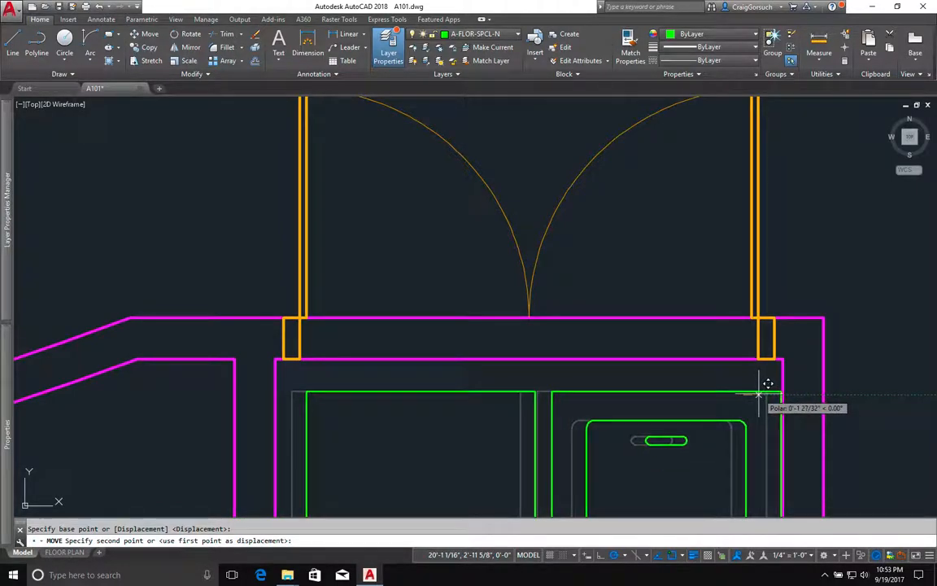
{"action": "left_click", "coordinate": [758, 393]}
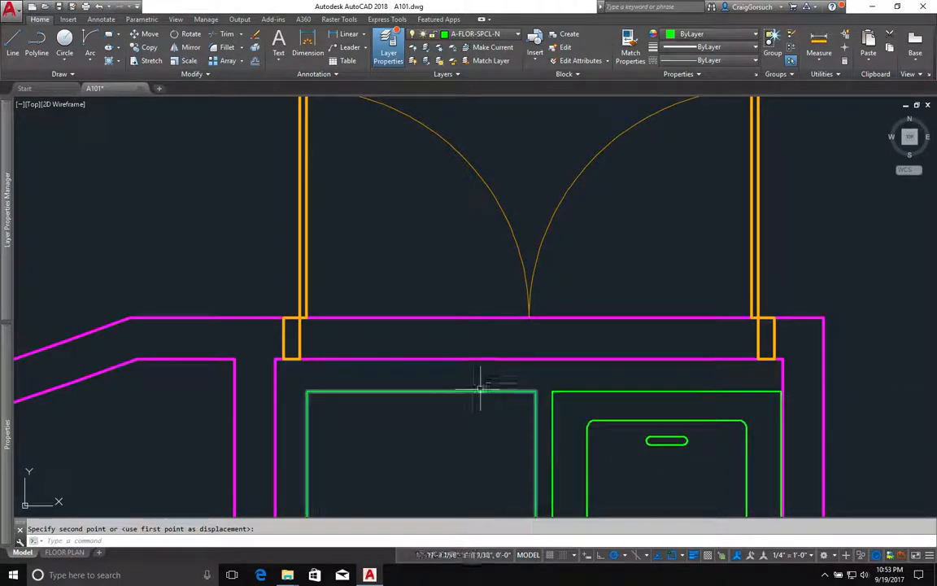
Draw two vertical lines from the left appliance's upper corners up through the closet wall
{"action": "type", "text": "l"}
{"action": "key", "text": "Return"}
{"action": "left_click", "coordinate": [525, 392]}
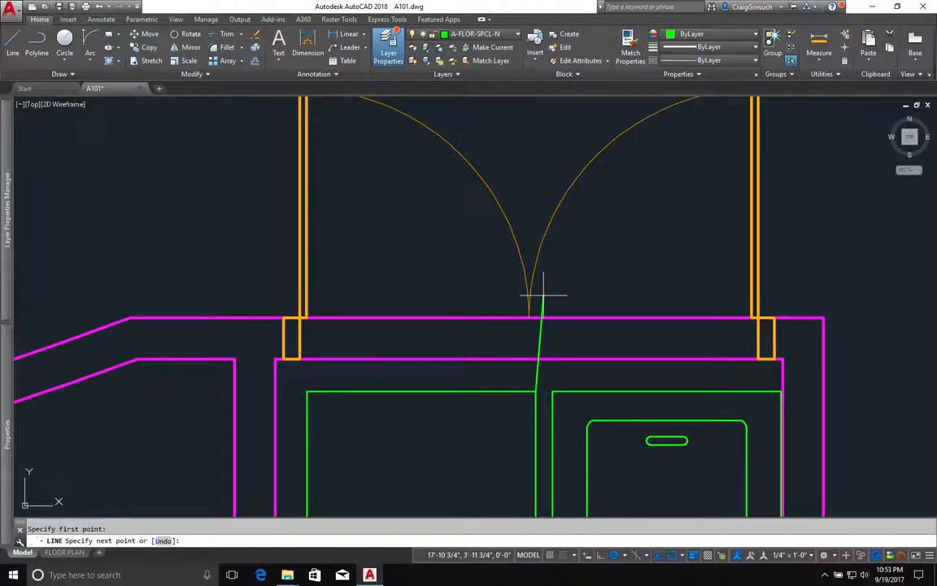
{"action": "key", "text": "Return"}
{"action": "key", "text": "Return"}
{"action": "left_click", "coordinate": [323, 391]}
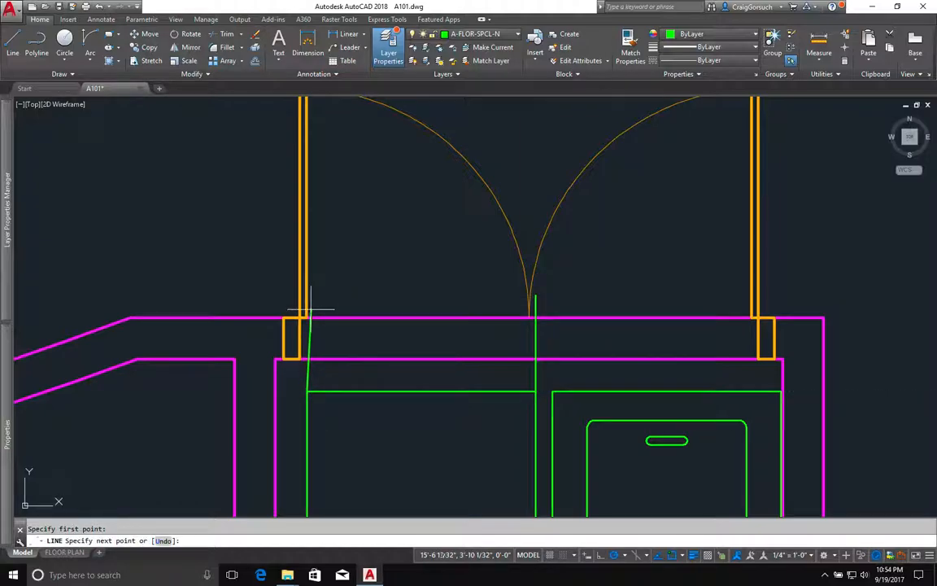
{"action": "left_click", "coordinate": [308, 309]}
{"action": "key", "text": "Return"}
Move the left appliance and the two vertical lines slightly to the right, closer to the other appliance
{"action": "type", "text": "m"}
{"action": "key", "text": "Return"}
{"action": "left_click", "coordinate": [537, 380]}
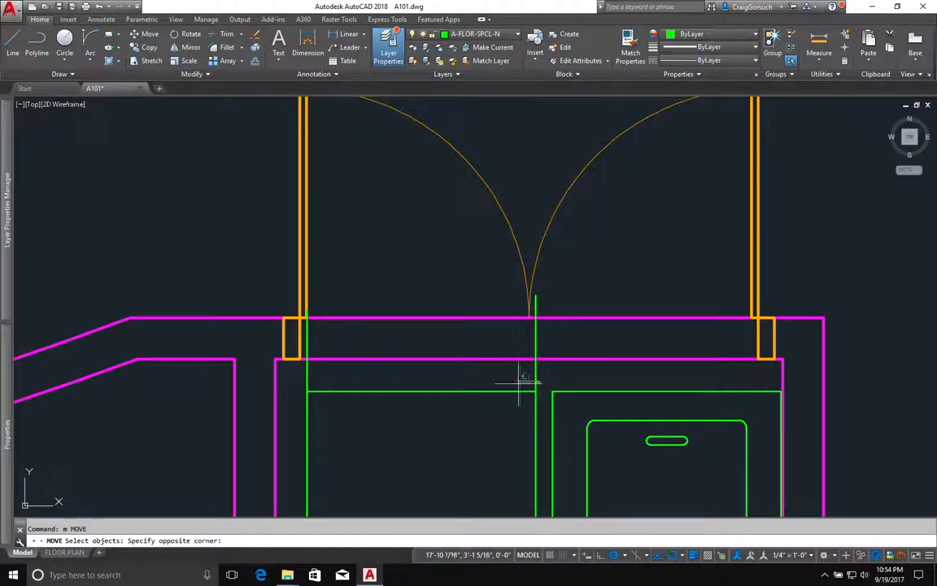
{"action": "left_click", "coordinate": [302, 402]}
{"action": "key", "text": "Return"}
{"action": "left_click", "coordinate": [359, 400]}
{"action": "left_click", "coordinate": [350, 406]}
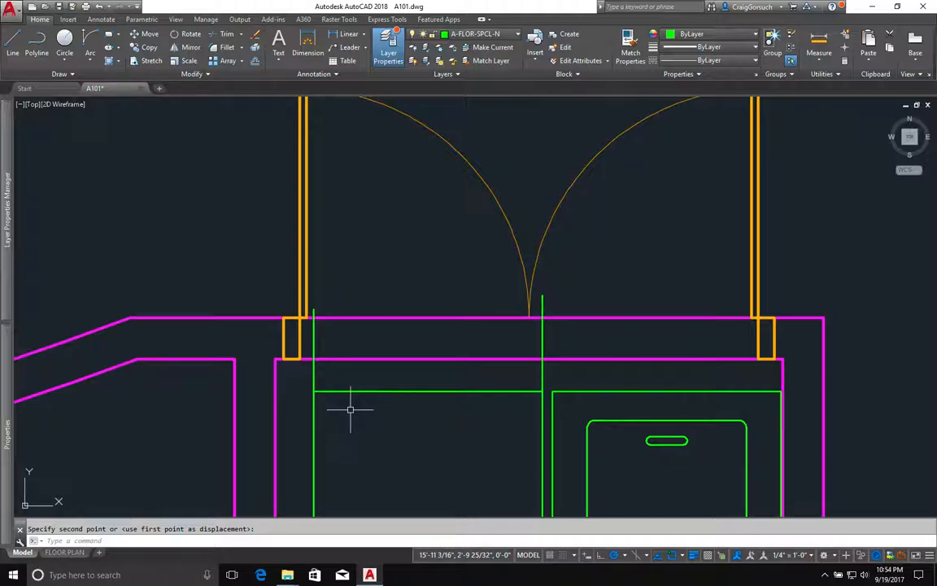
Undo the appliance moves and the two vertical lines above the left appliance
{"action": "type", "text": "u"}
{"action": "key", "text": "Return"}
{"action": "key", "text": "ctrl+z"}
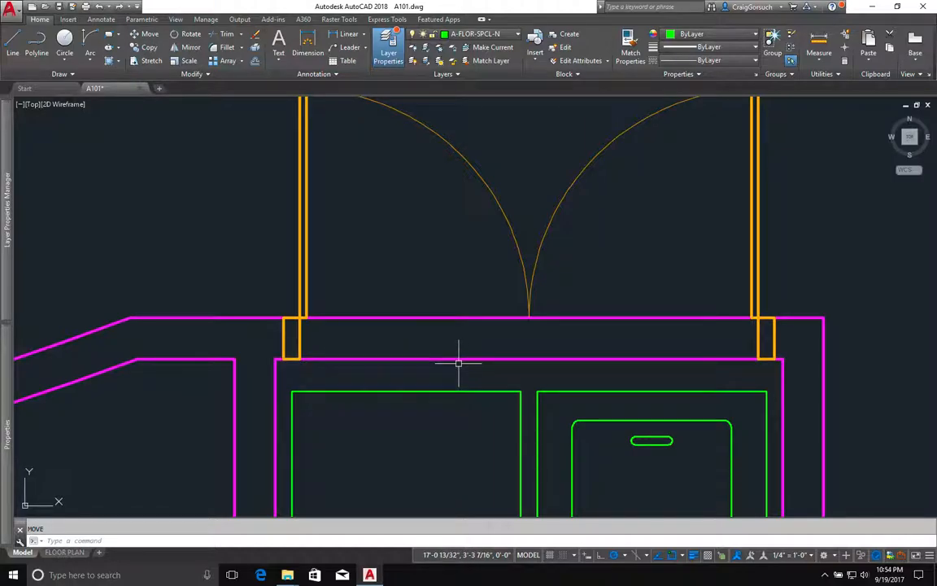
Break the inner and outer lines of the closet's upper wall from within the opening to the left jamb's outer edge
{"action": "key", "text": "Return"}
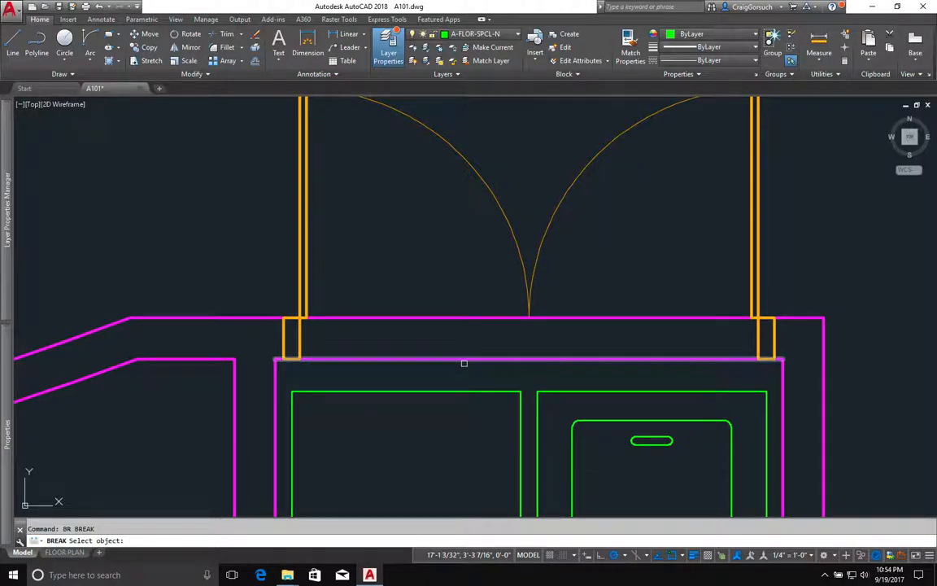
{"action": "left_click", "coordinate": [466, 359]}
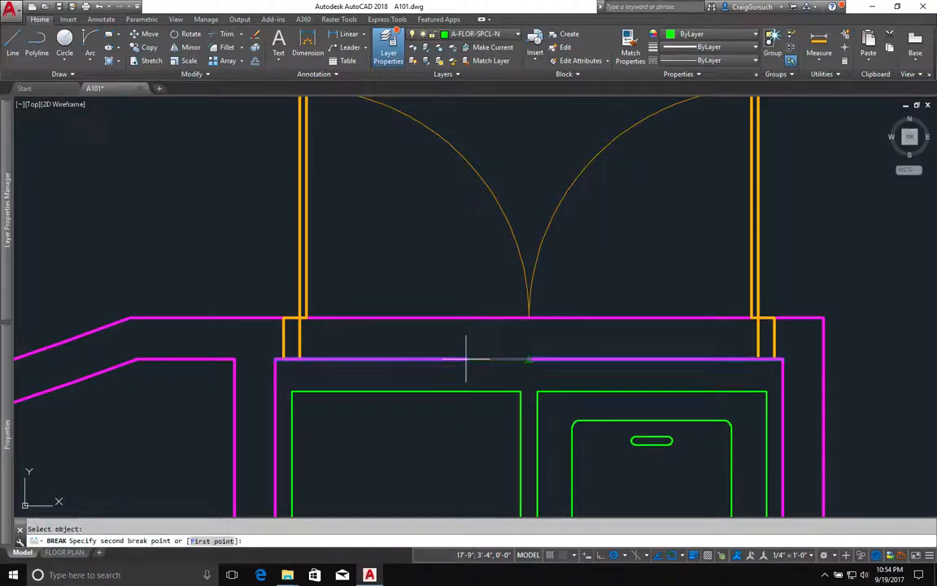
{"action": "left_click", "coordinate": [284, 359]}
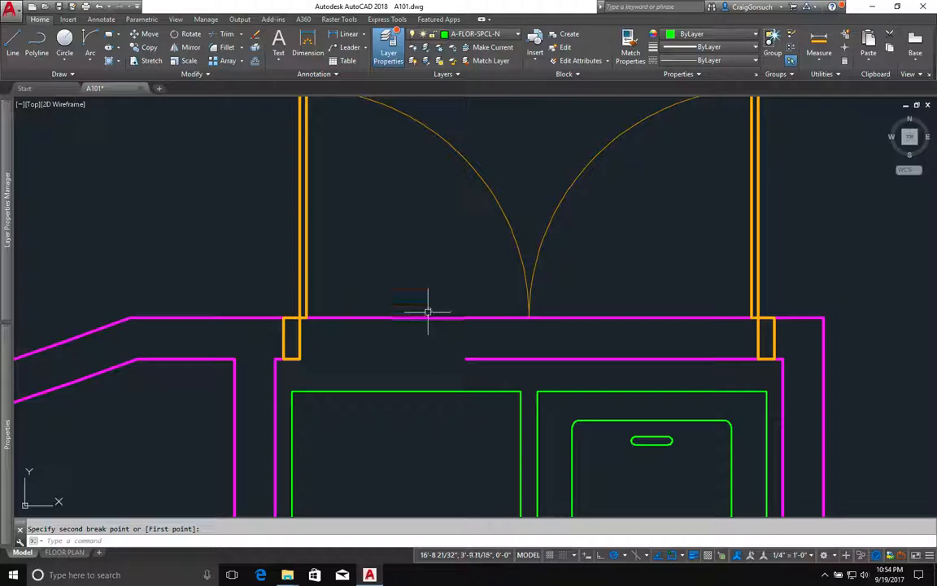
{"action": "key", "text": "Return"}
{"action": "left_click", "coordinate": [429, 317]}
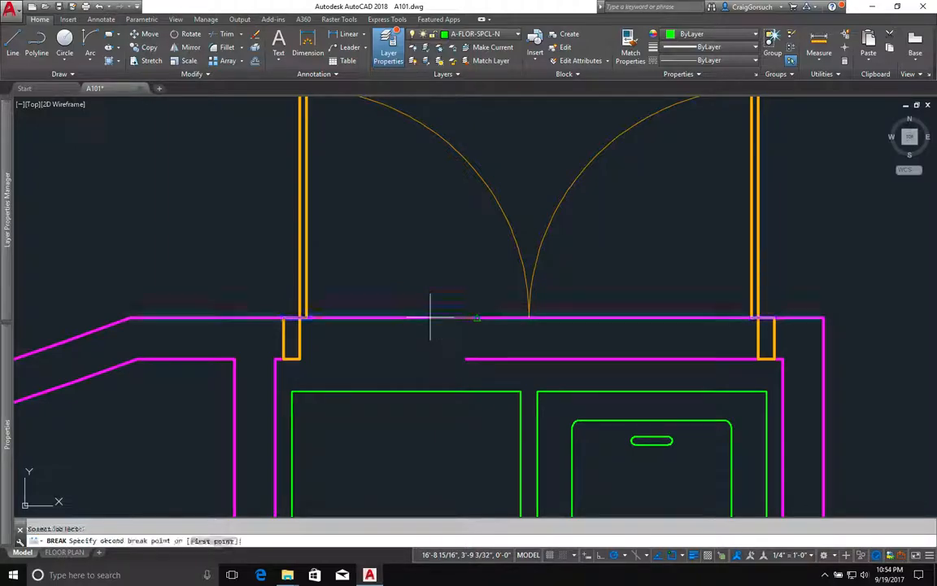
{"action": "left_click", "coordinate": [284, 329]}
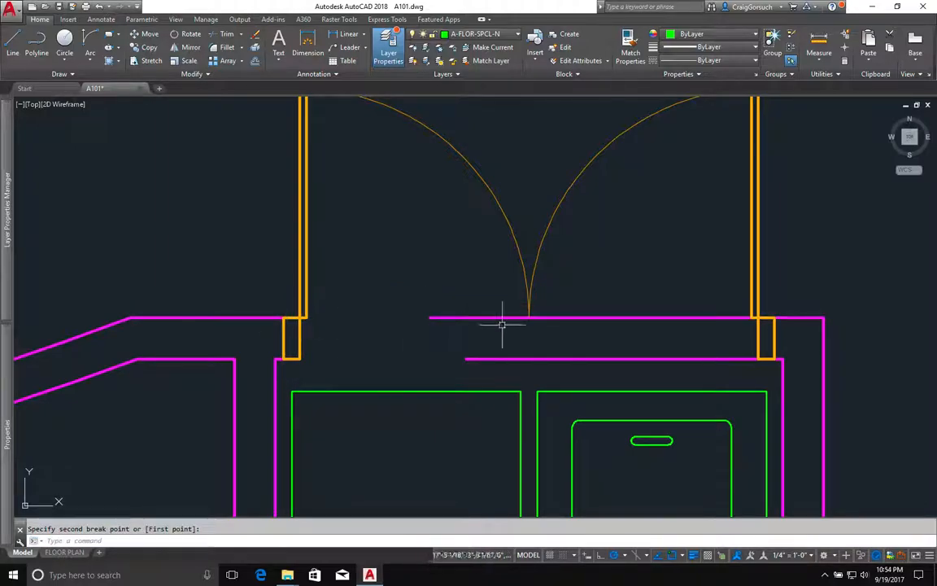
Break the outer and inner lines of the closet's upper wall from within the opening to the right jamb's outer edge
{"action": "key", "text": "Return"}
{"action": "left_click", "coordinate": [689, 317]}
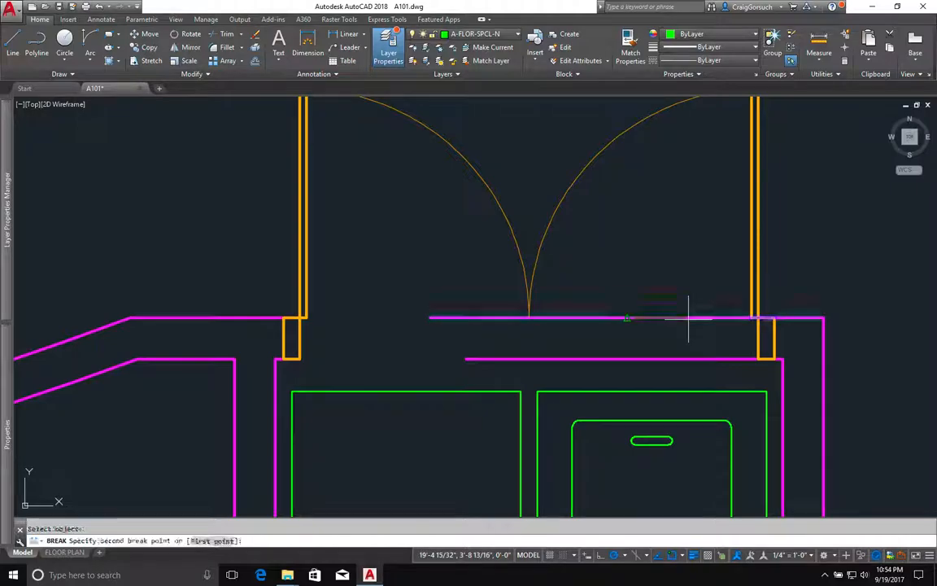
{"action": "left_click", "coordinate": [772, 342]}
{"action": "key", "text": "Return"}
{"action": "left_click", "coordinate": [693, 359]}
{"action": "left_click", "coordinate": [771, 335]}
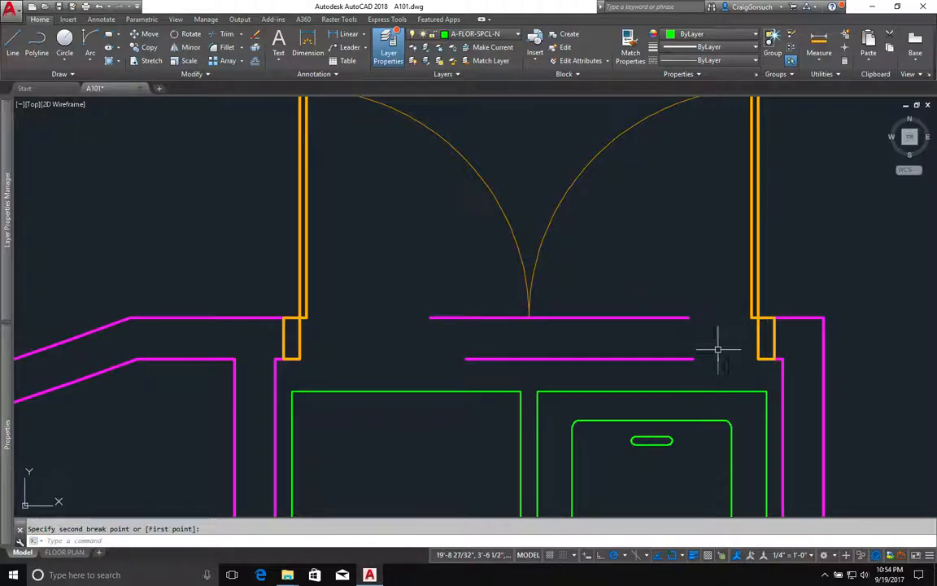
Erase the two leftover wall line segments inside the double door opening
{"action": "left_click", "coordinate": [714, 367]}
{"action": "left_click", "coordinate": [669, 289]}
{"action": "type", "text": "e"}
{"action": "key", "text": "Return"}
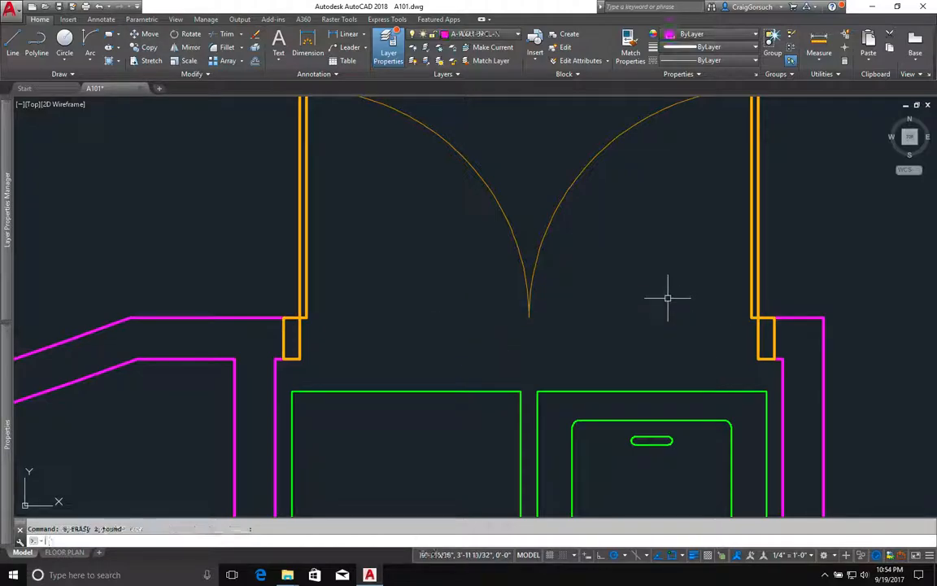
Make M-HVAC-N the current layer and draw a 24" by 24" rectangle above the angled closet
{"action": "scroll", "coordinate": [666, 296], "scroll_direction": "down", "scroll_amount": 4}
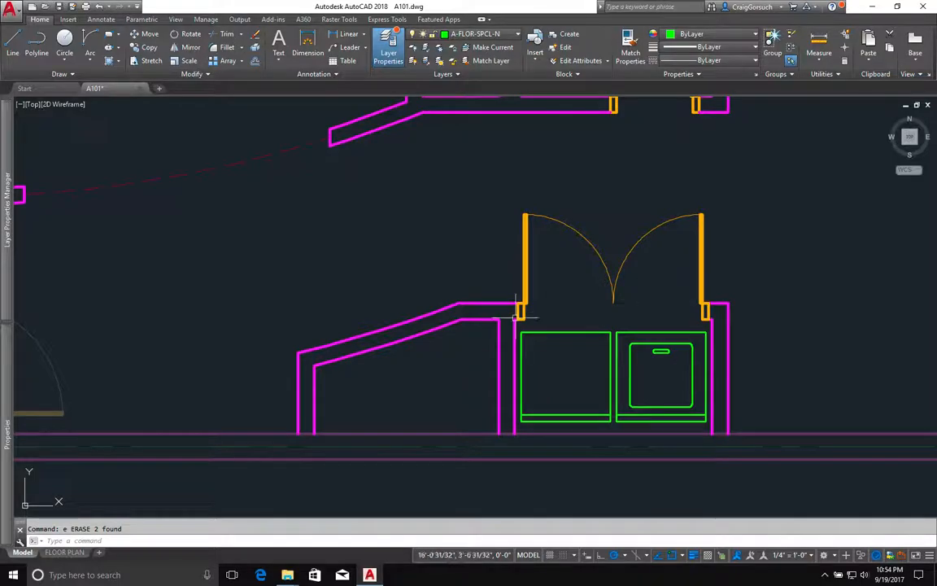
{"action": "mouse_move", "coordinate": [499, 323]}
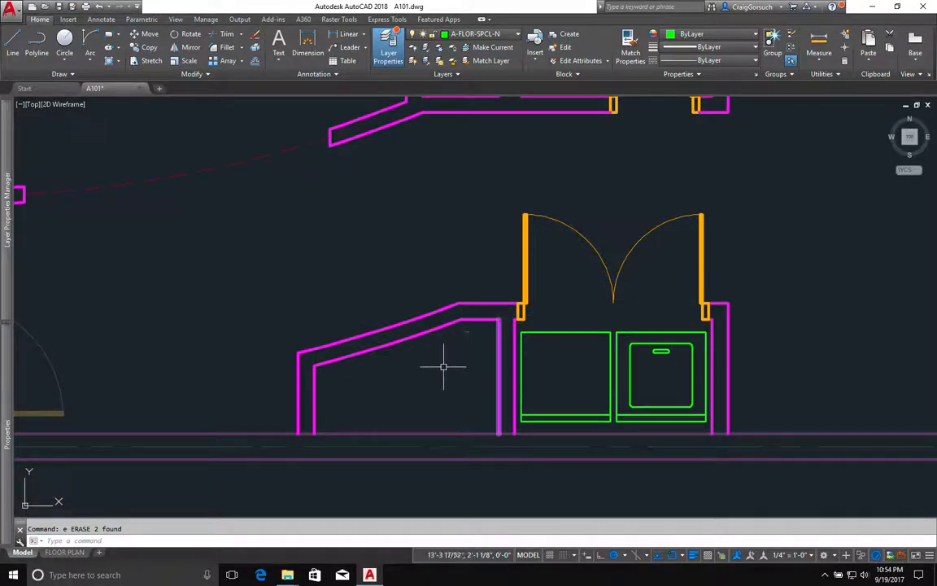
{"action": "left_click", "coordinate": [480, 34]}
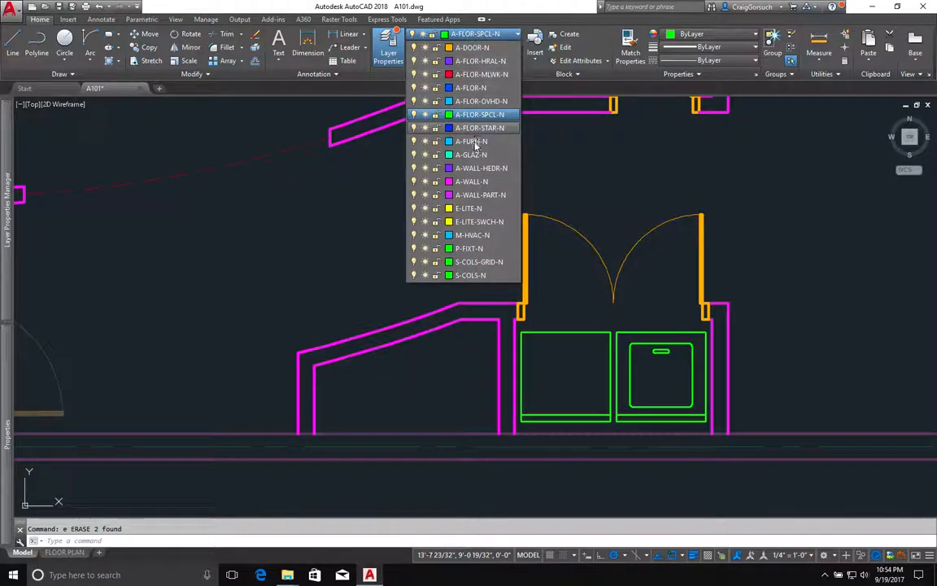
{"action": "left_click", "coordinate": [457, 234]}
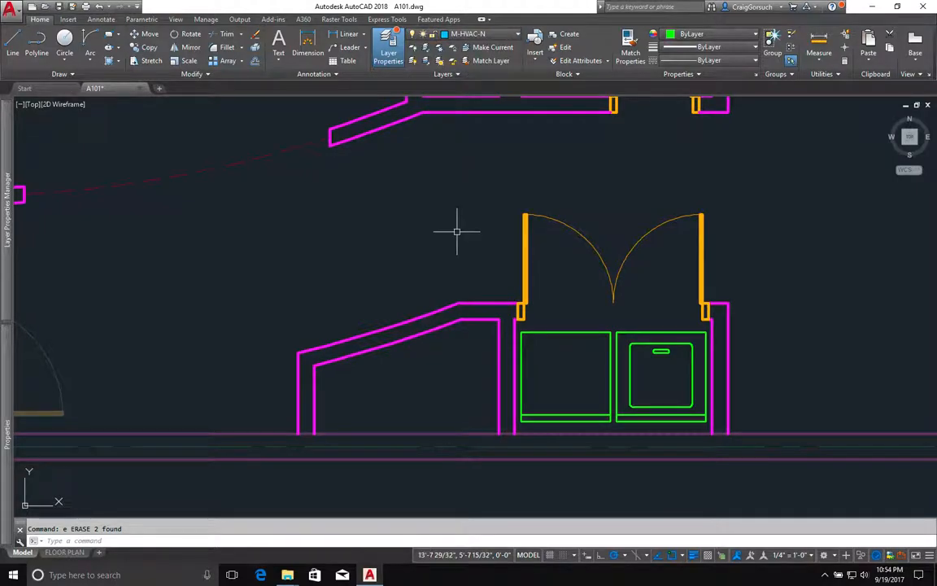
{"action": "type", "text": "rec"}
{"action": "key", "text": "Return"}
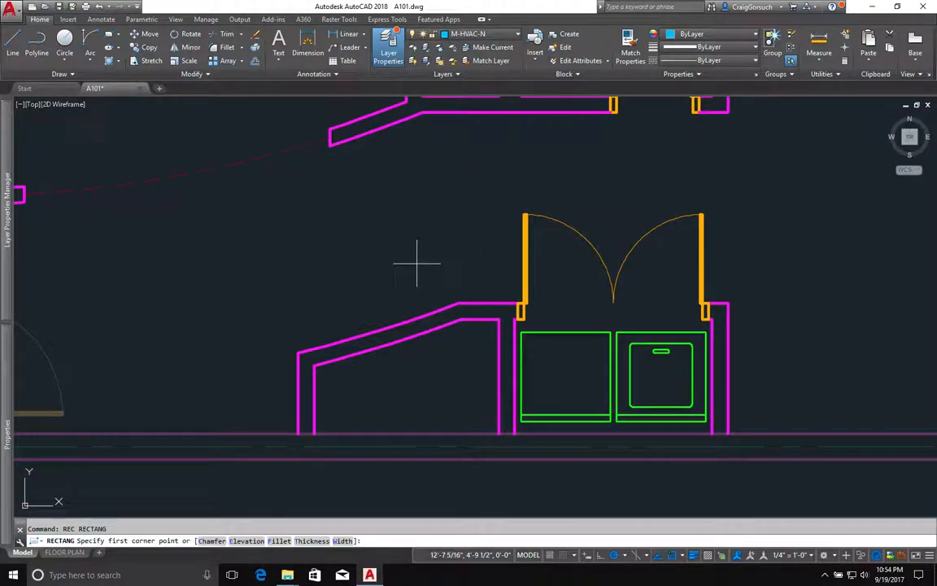
{"action": "left_click", "coordinate": [417, 262]}
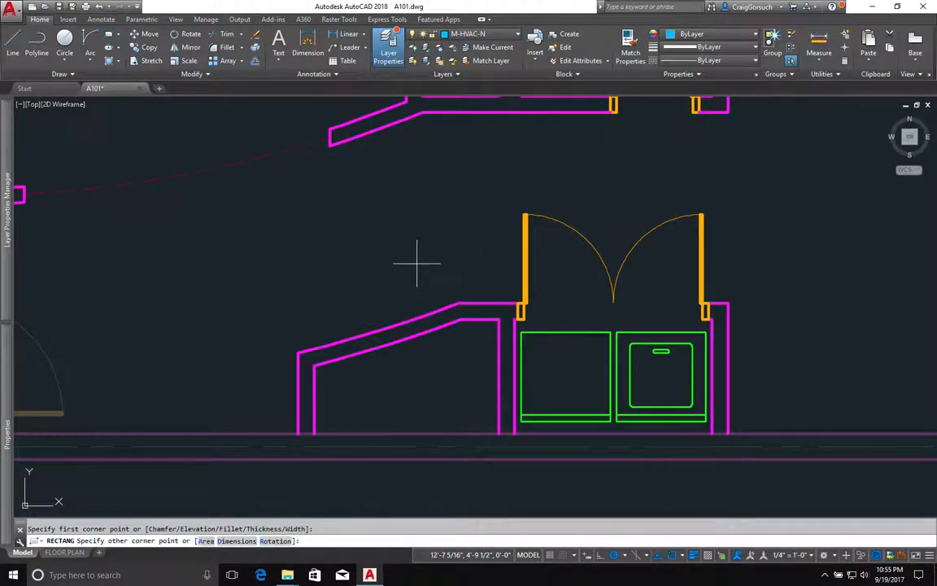
{"action": "type", "text": "@24,24"}
{"action": "key", "text": "Return"}
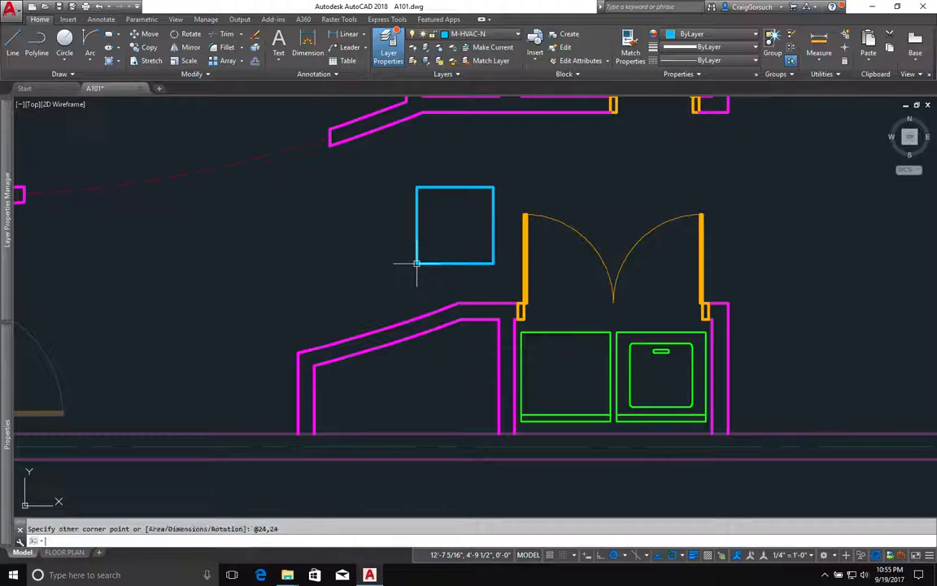
Move the 24" square straight down into the angled closet beside the laundry closet
{"action": "type", "text": "m"}
{"action": "key", "text": "Return"}
{"action": "left_click", "coordinate": [416, 260]}
{"action": "key", "text": "Return"}
{"action": "left_click", "coordinate": [347, 195]}
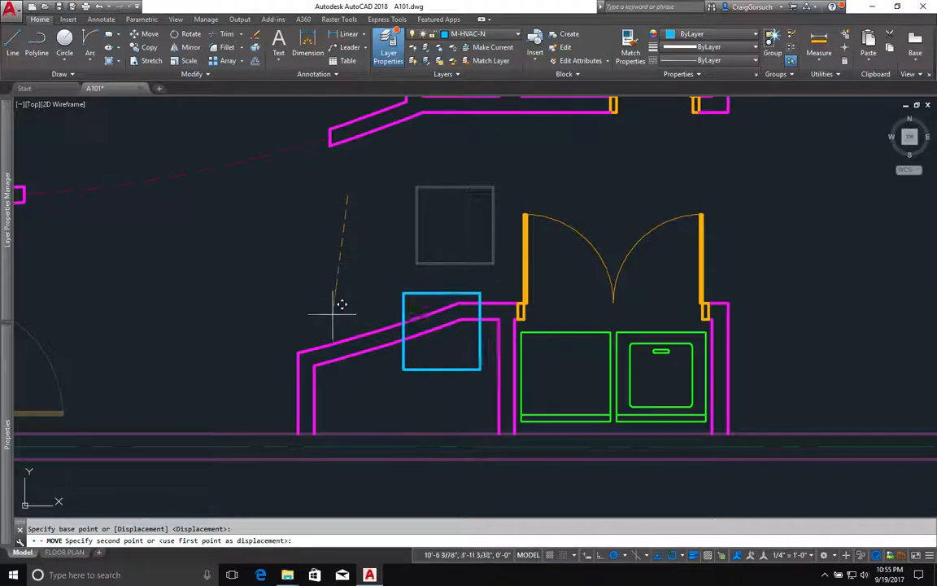
{"action": "left_click", "coordinate": [348, 356]}
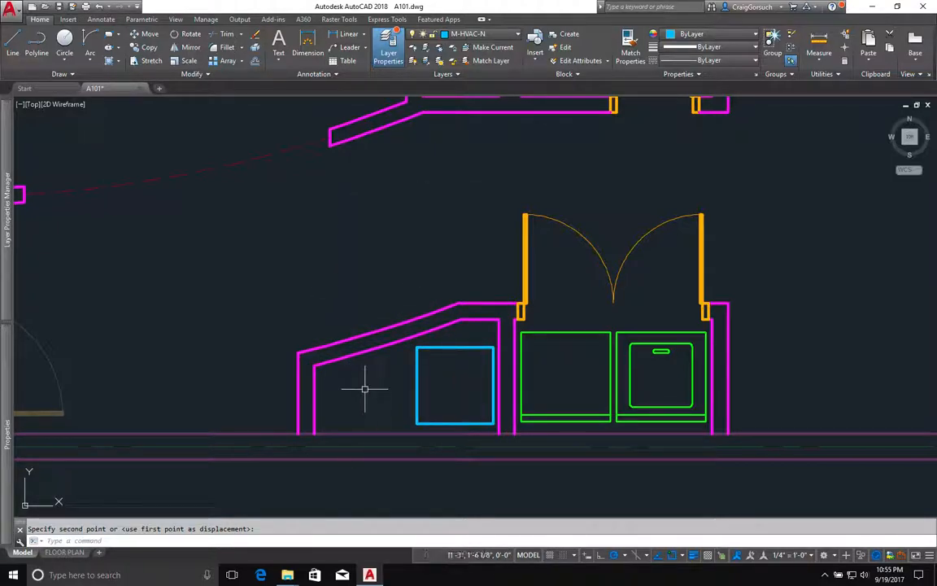
Move the 24" square so its lower right corner sits 2" clear of the angled closet's right and lower walls
{"action": "type", "text": "m"}
{"action": "key", "text": "Return"}
{"action": "left_click", "coordinate": [439, 392]}
{"action": "left_click", "coordinate": [397, 405]}
{"action": "key", "text": "Return"}
{"action": "scroll", "coordinate": [402, 407], "scroll_direction": "down", "scroll_amount": 6}
{"action": "scroll", "coordinate": [462, 431], "scroll_direction": "up", "scroll_amount": 8}
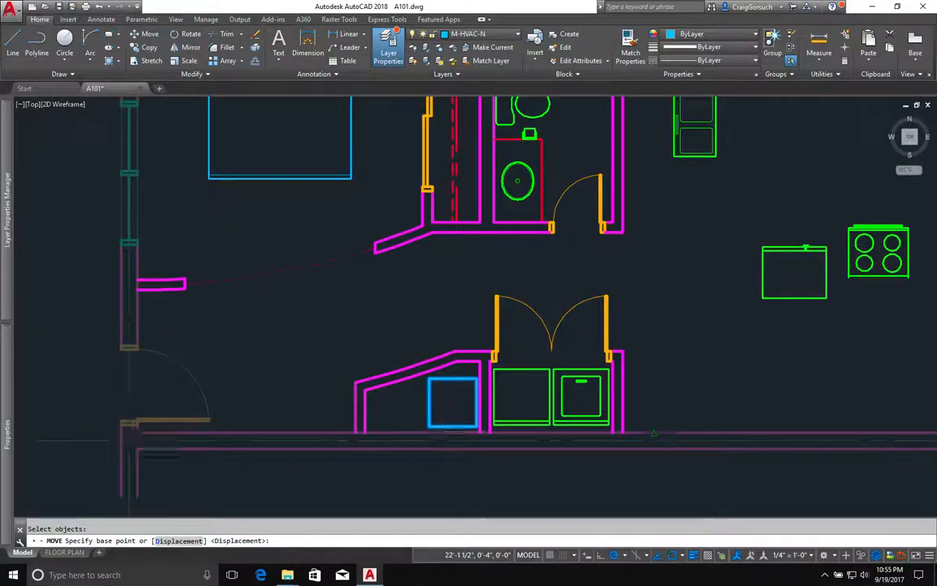
{"action": "scroll", "coordinate": [462, 431], "scroll_direction": "up", "scroll_amount": 2}
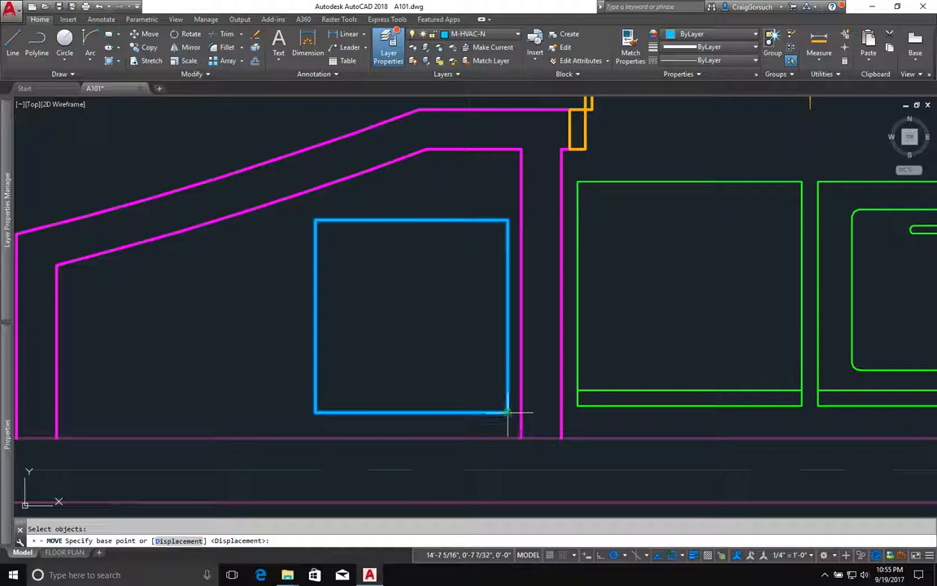
{"action": "type", "text": "2"}
{"action": "key", "text": "Return"}
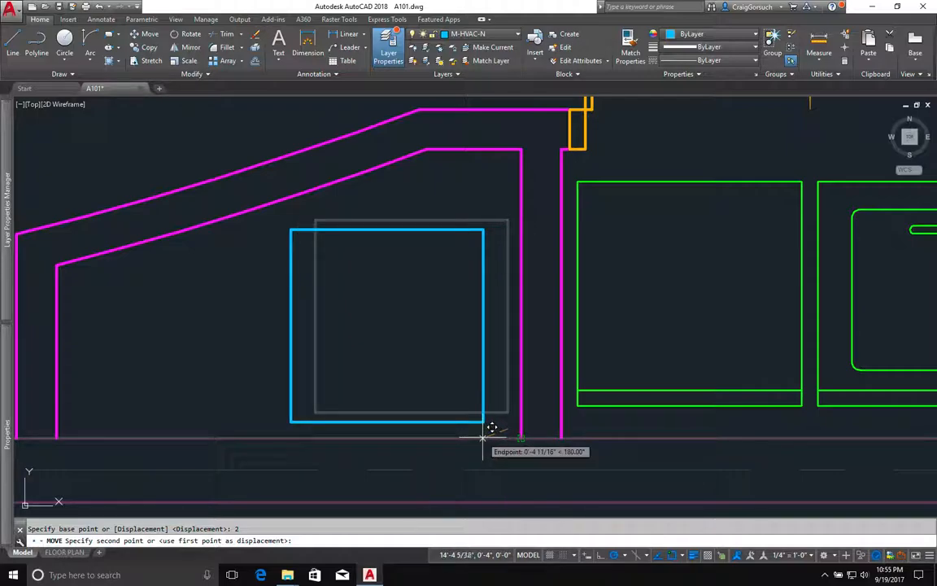
{"action": "type", "text": "2"}
{"action": "key", "text": "Return"}
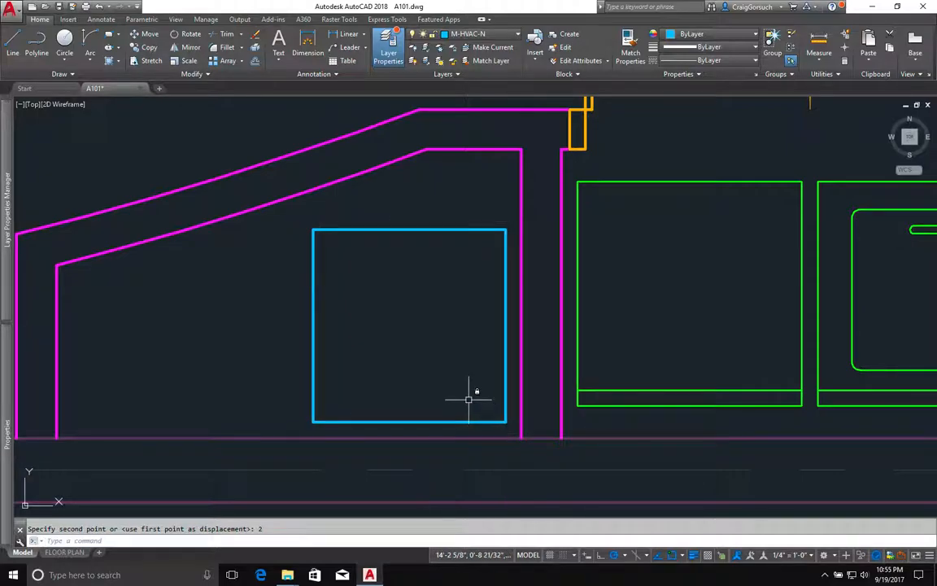
Draw a circle of 11" radius centred on the midpoint of the 24" square's left edge
{"action": "scroll", "coordinate": [473, 391], "scroll_direction": "down", "scroll_amount": 2}
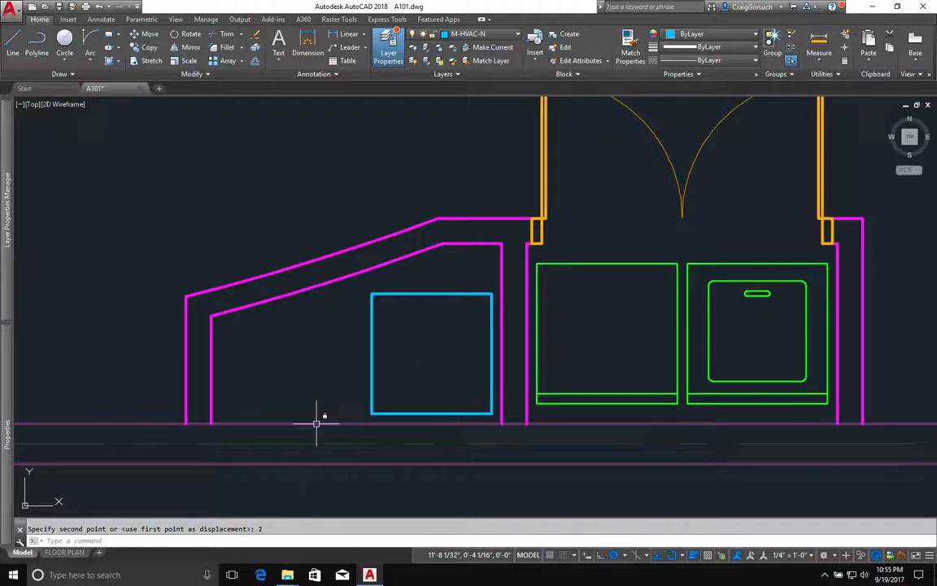
{"action": "type", "text": "c"}
{"action": "key", "text": "Return"}
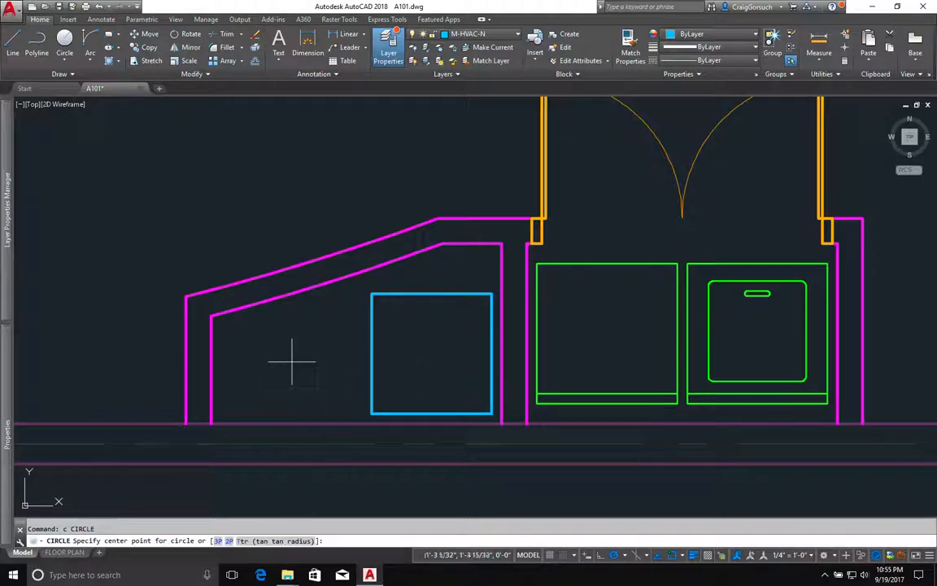
{"action": "left_click", "coordinate": [371, 354]}
{"action": "type", "text": "11"}
{"action": "key", "text": "Return"}
Move the circle 12" straight left, clear of the square
{"action": "type", "text": "m"}
{"action": "key", "text": "Return"}
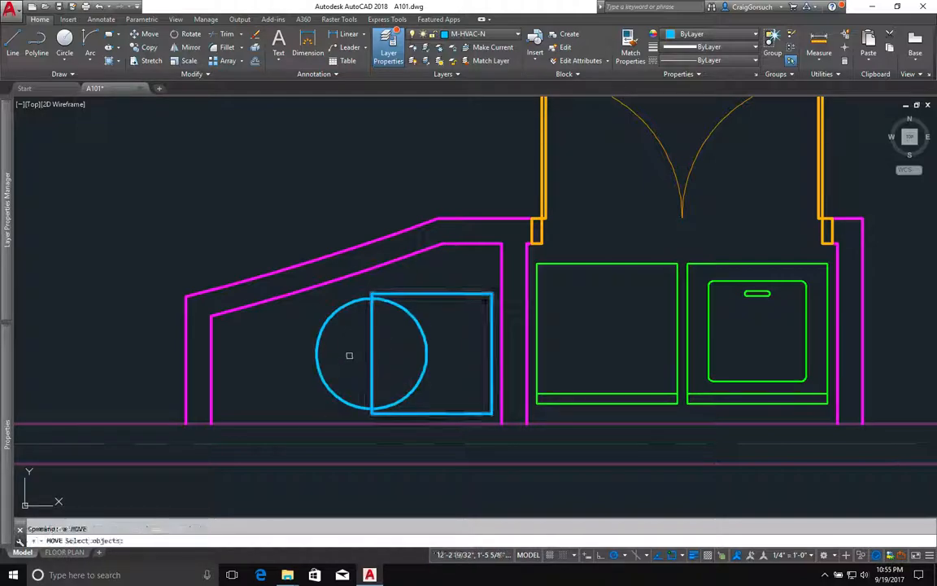
{"action": "left_click", "coordinate": [345, 352]}
{"action": "left_click", "coordinate": [305, 370]}
{"action": "key", "text": "Return"}
{"action": "left_click", "coordinate": [291, 227]}
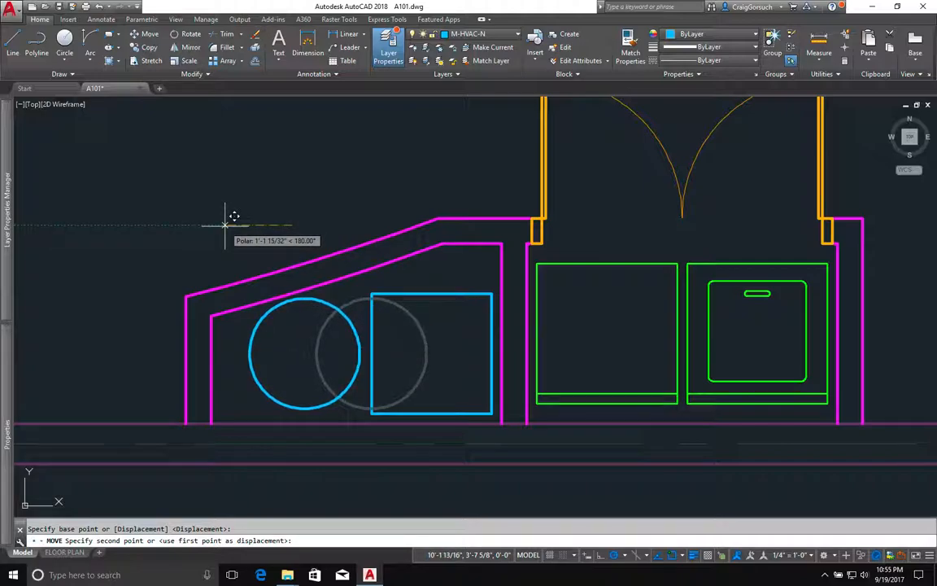
{"action": "left_click", "coordinate": [227, 225]}
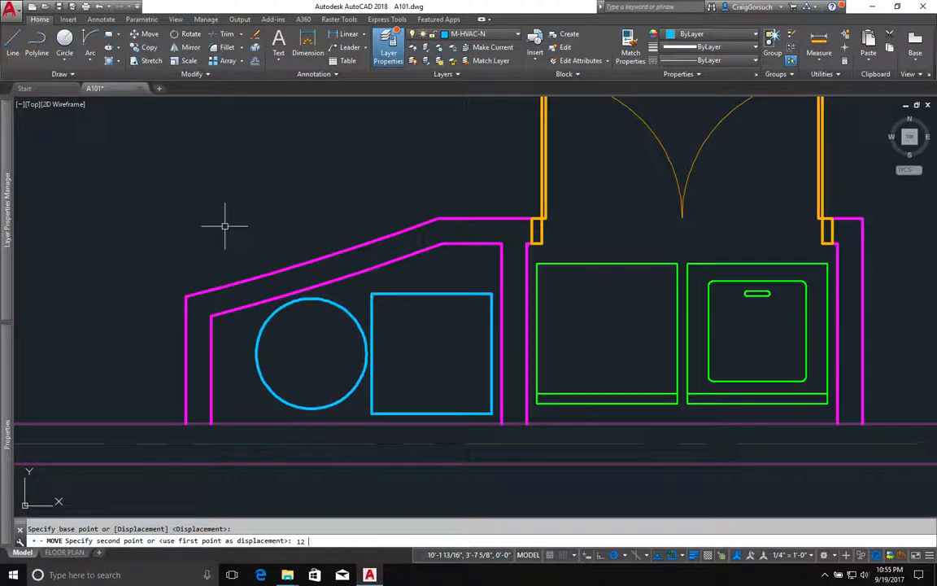
{"action": "key", "text": "Return"}
Move the circle slightly farther left to widen its gap from the square within the angled closet
{"action": "left_click", "coordinate": [255, 345]}
{"action": "left_click", "coordinate": [300, 351]}
{"action": "left_click", "coordinate": [252, 368]}
{"action": "key", "text": "Return"}
{"action": "left_click", "coordinate": [322, 362]}
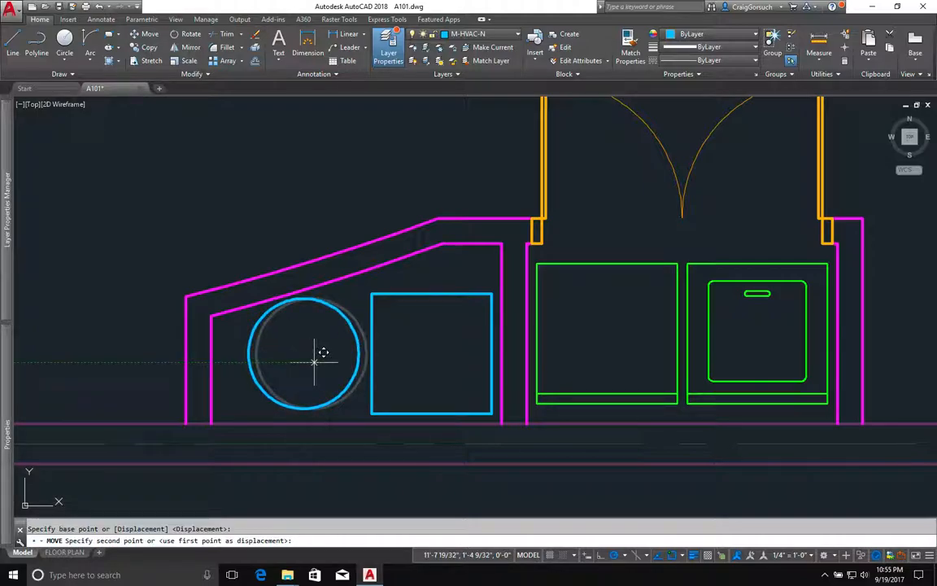
{"action": "left_click", "coordinate": [304, 359]}
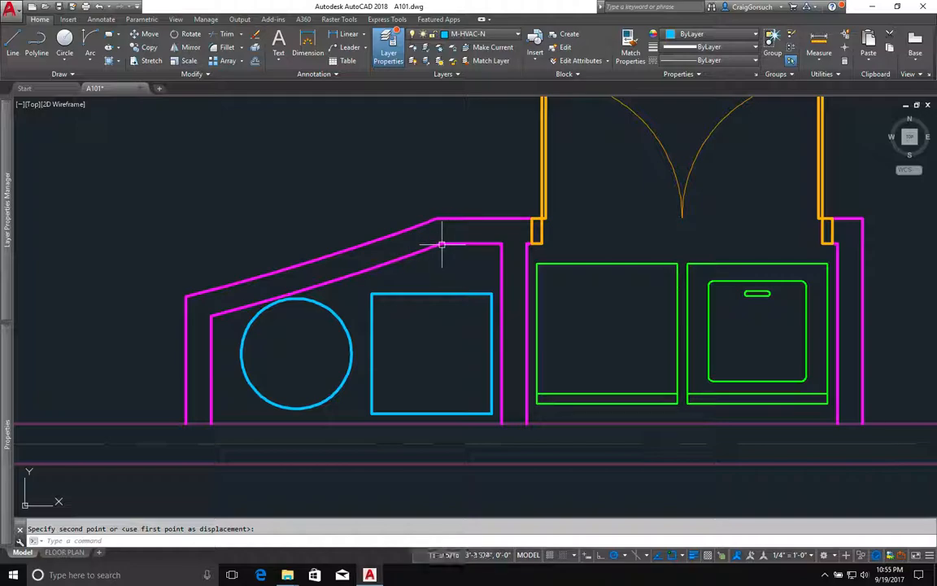
Copy the laundry closet's double doors from their meeting point to the middle of the angled wall's inner line
{"action": "mouse_move", "coordinate": [441, 244]}
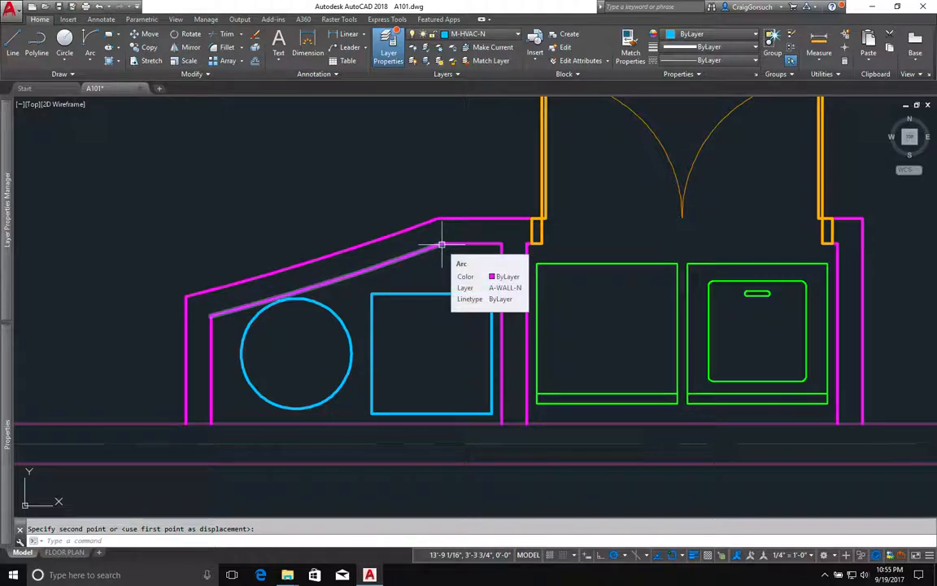
{"action": "middle_click_drag", "start_coordinate": [437, 261], "coordinate": [522, 277]}
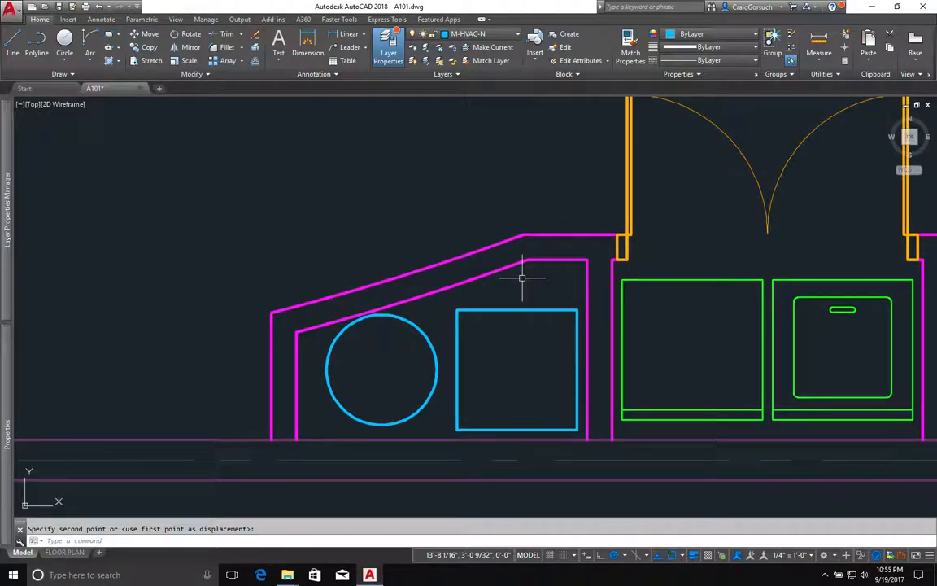
{"action": "scroll", "coordinate": [520, 275], "scroll_direction": "down", "scroll_amount": 2}
{"action": "middle_click_drag", "start_coordinate": [446, 316], "coordinate": [492, 366]}
{"action": "scroll", "coordinate": [487, 329], "scroll_direction": "up", "scroll_amount": 2}
{"action": "middle_click_drag", "start_coordinate": [487, 329], "coordinate": [399, 327]}
{"action": "key", "text": "Return"}
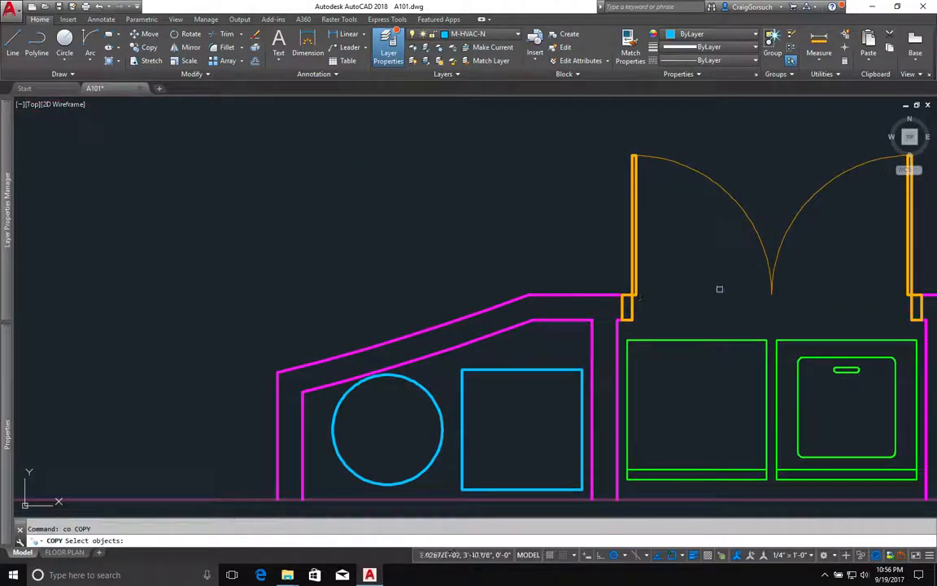
{"action": "left_click", "coordinate": [782, 257]}
{"action": "left_click", "coordinate": [760, 291]}
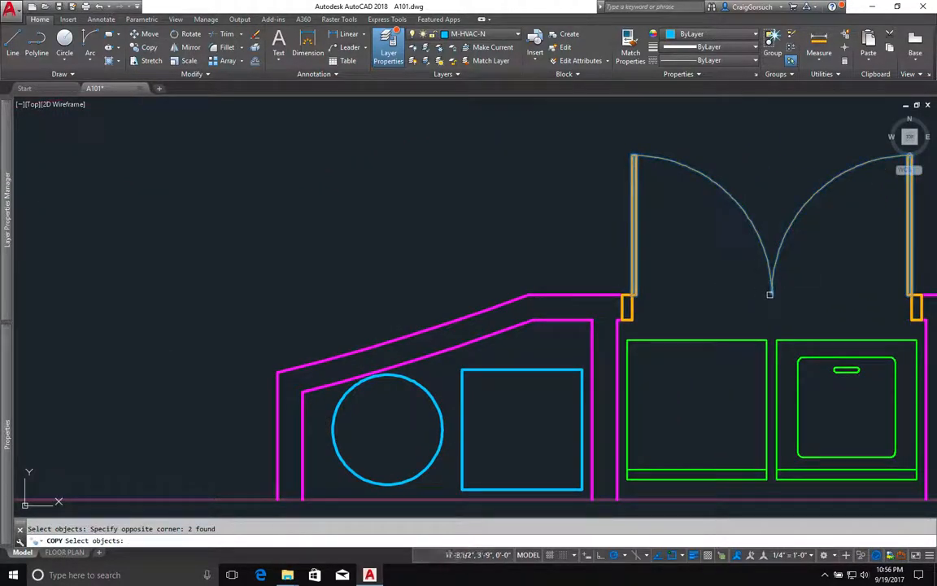
{"action": "key", "text": "Return"}
{"action": "left_click", "coordinate": [769, 294]}
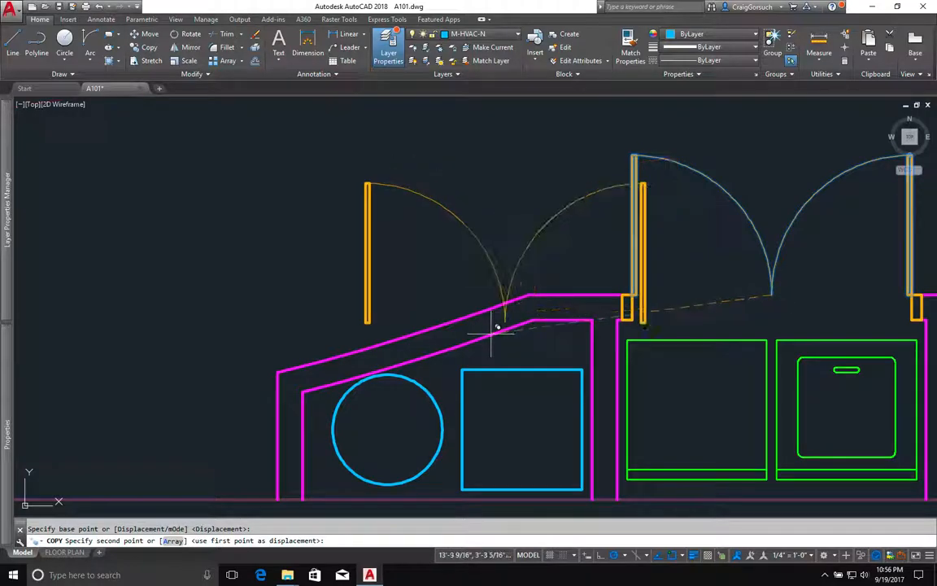
{"action": "left_click", "coordinate": [421, 352]}
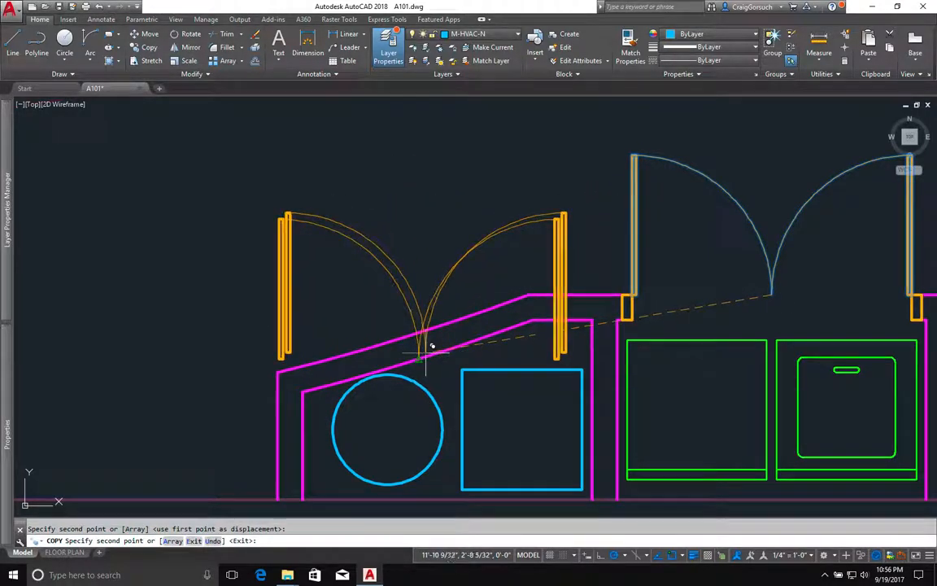
{"action": "scroll", "coordinate": [421, 353], "scroll_direction": "up", "scroll_amount": 2}
{"action": "key", "text": "Return"}
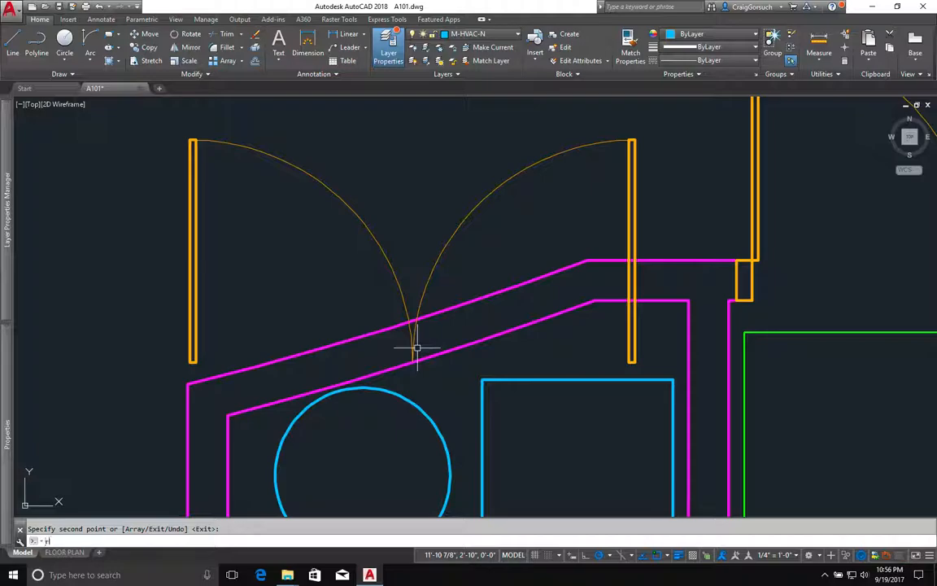
Rotate the copied double doors about their meeting point to align with the angled closet wall
{"action": "type", "text": "ro"}
{"action": "key", "text": "Return"}
{"action": "left_click", "coordinate": [437, 285]}
{"action": "left_click", "coordinate": [387, 284]}
{"action": "key", "text": "Return"}
{"action": "left_click", "coordinate": [412, 344]}
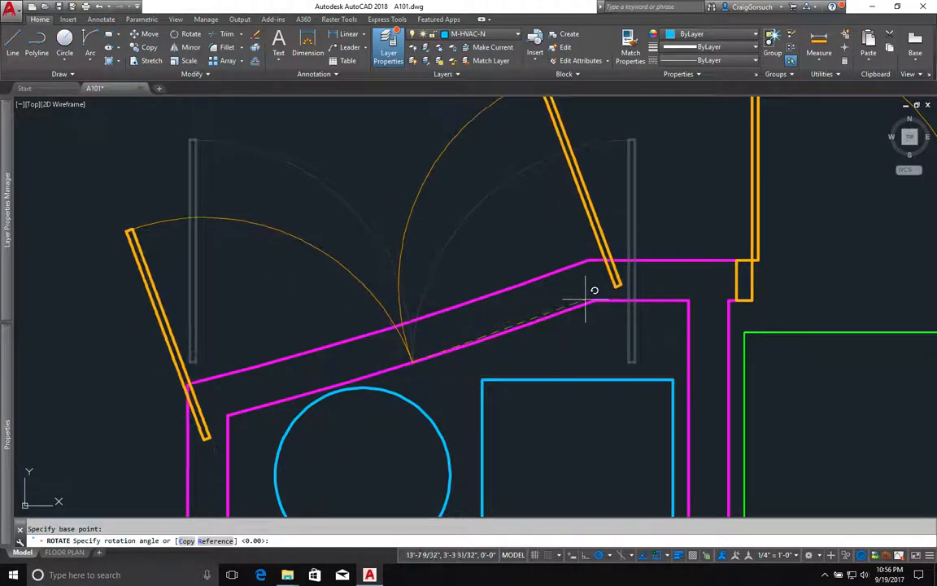
{"action": "key", "text": "Return"}
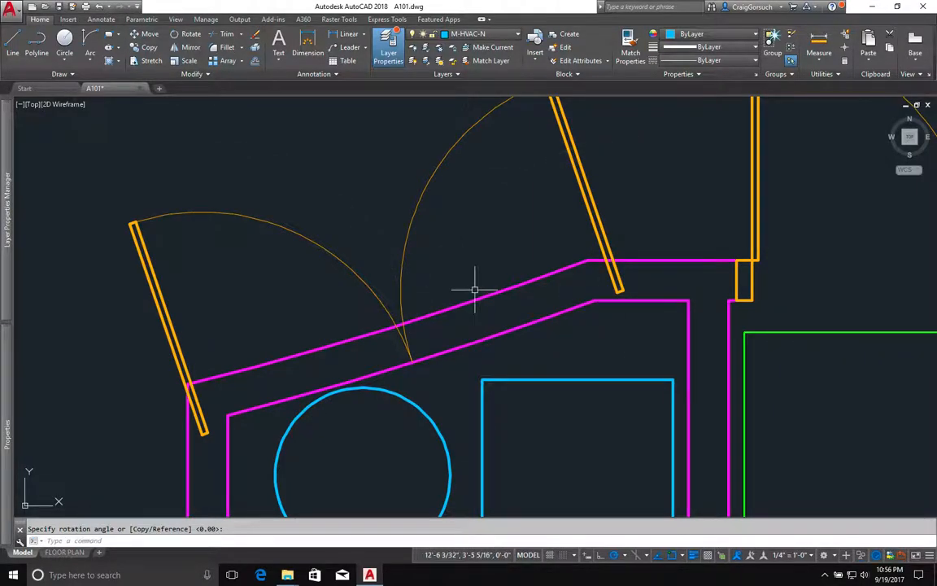
{"action": "type", "text": "sc"}
{"action": "key", "text": "Return"}
{"action": "left_click", "coordinate": [422, 286]}
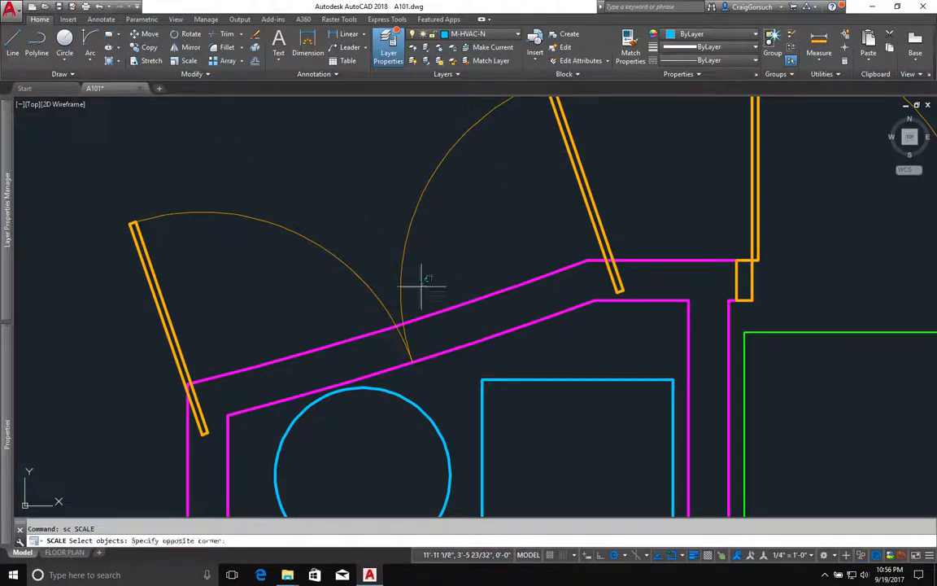
{"action": "left_click", "coordinate": [352, 298]}
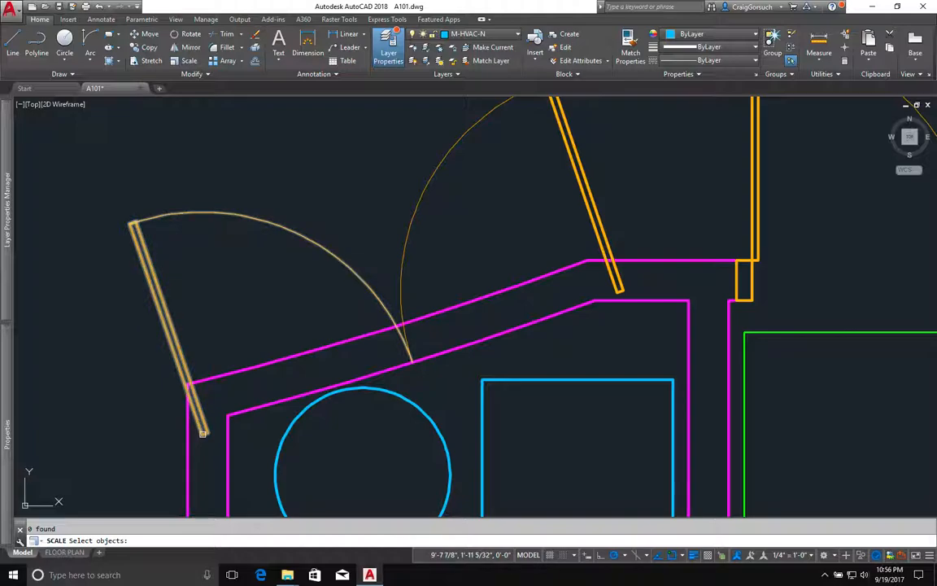
{"action": "key", "text": "Escape"}
{"action": "key", "text": "Escape"}
{"action": "type", "text": "ro"}
{"action": "key", "text": "Return"}
{"action": "key", "text": "Escape"}
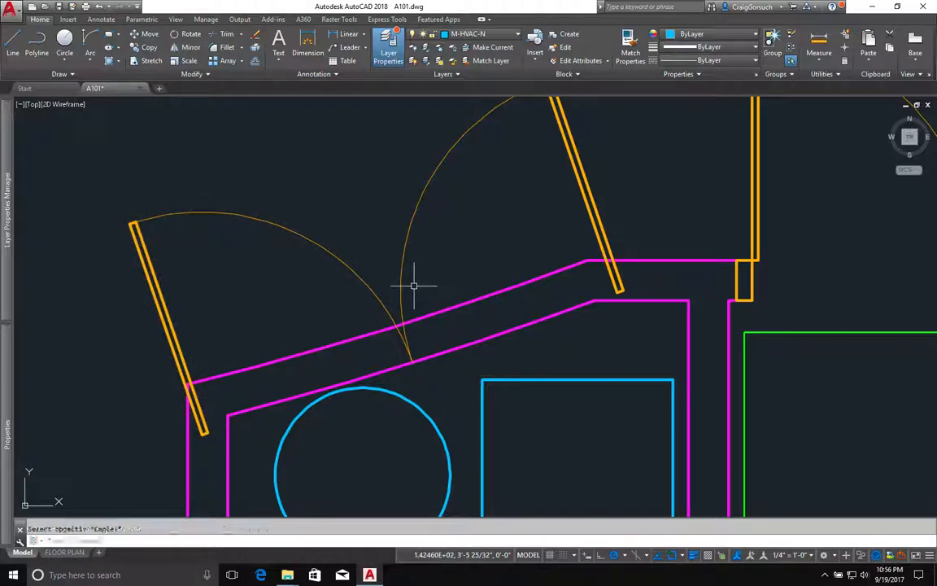
Scale the angled double doors about their meeting point, using one leaf's width as reference and 24" as its new length
{"action": "type", "text": "sc"}
{"action": "key", "text": "Return"}
{"action": "left_click", "coordinate": [401, 286]}
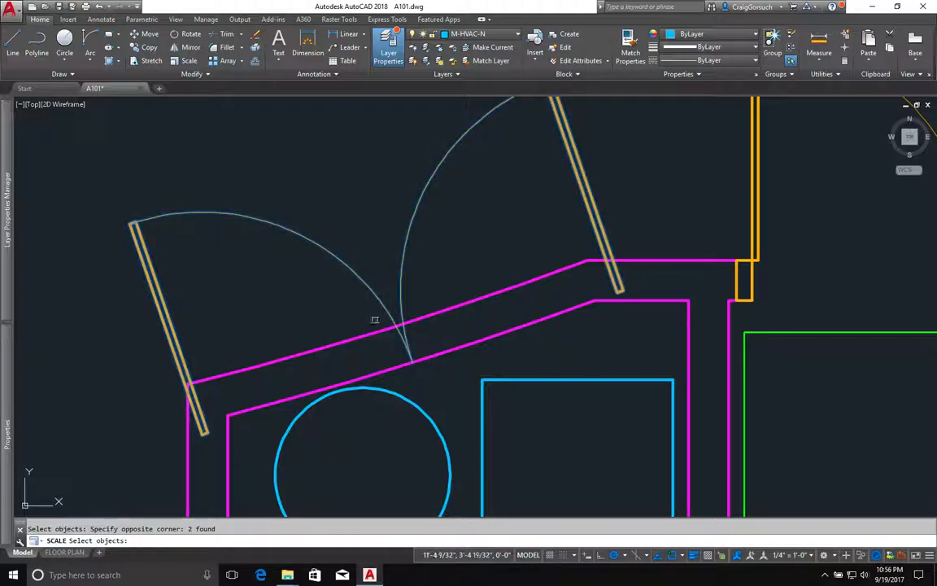
{"action": "key", "text": "Return"}
{"action": "left_click", "coordinate": [406, 351]}
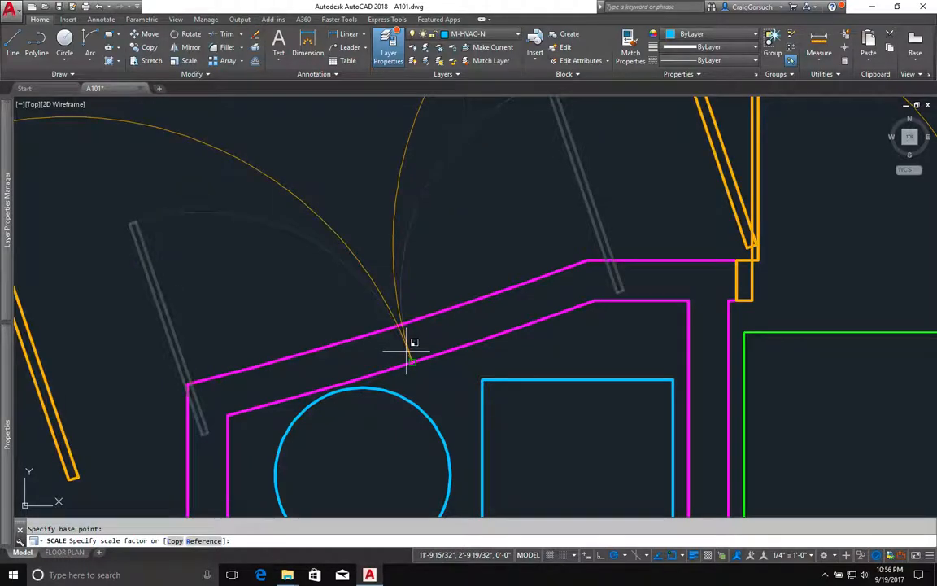
{"action": "type", "text": "r"}
{"action": "key", "text": "Return"}
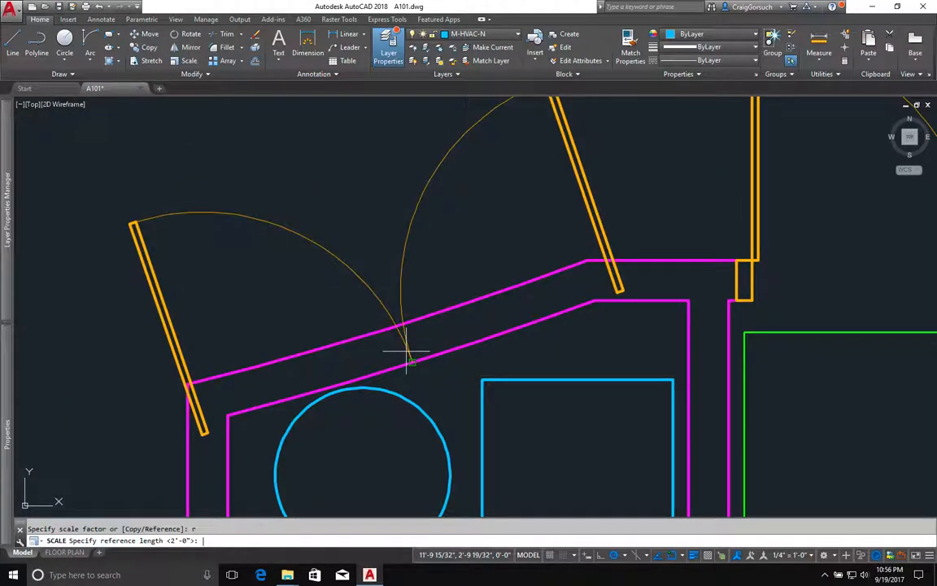
{"action": "left_click", "coordinate": [408, 350]}
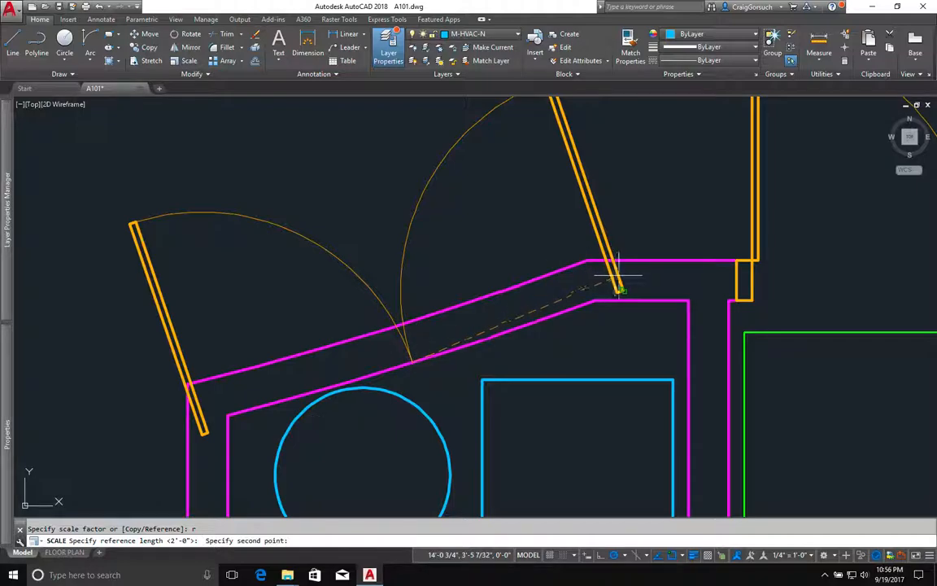
{"action": "left_click", "coordinate": [619, 283]}
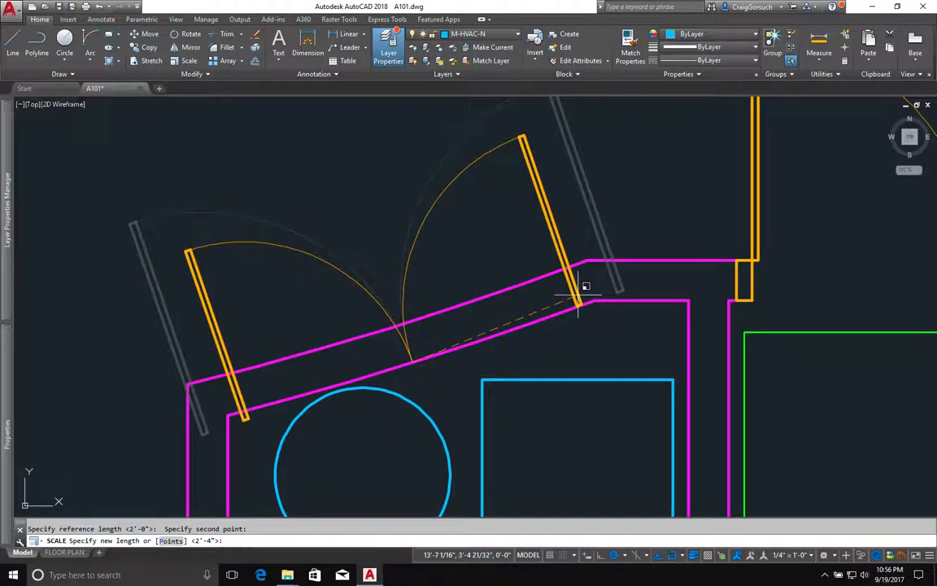
{"action": "key", "text": "Return"}
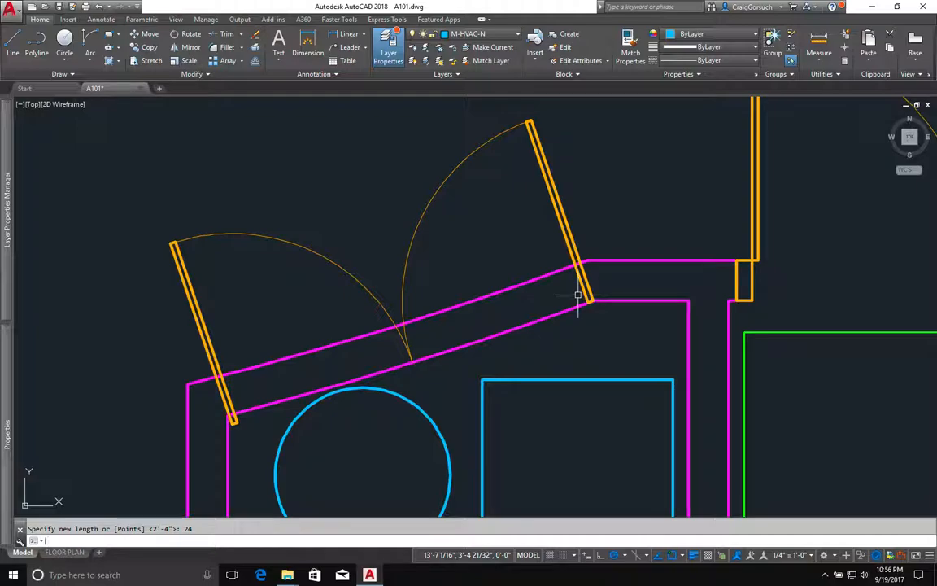
Rotate the angled double doors by reference about the right hinge corner so the left hinge corner meets the wall's inner corner
{"action": "type", "text": "ro"}
{"action": "key", "text": "Return"}
{"action": "left_click", "coordinate": [483, 257]}
{"action": "left_click", "coordinate": [342, 282]}
{"action": "key", "text": "Return"}
{"action": "left_click", "coordinate": [588, 284]}
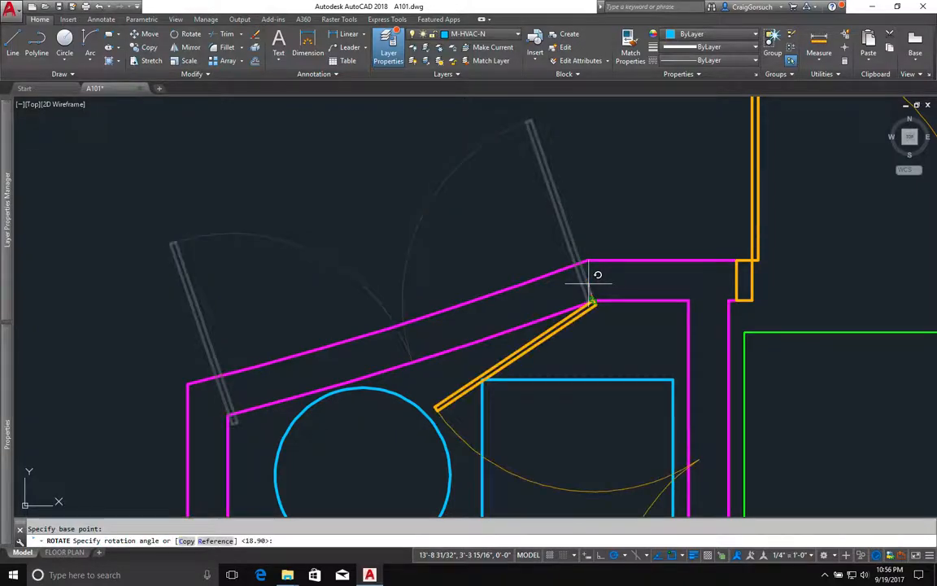
{"action": "type", "text": "r"}
{"action": "key", "text": "Return"}
{"action": "left_click", "coordinate": [589, 284]}
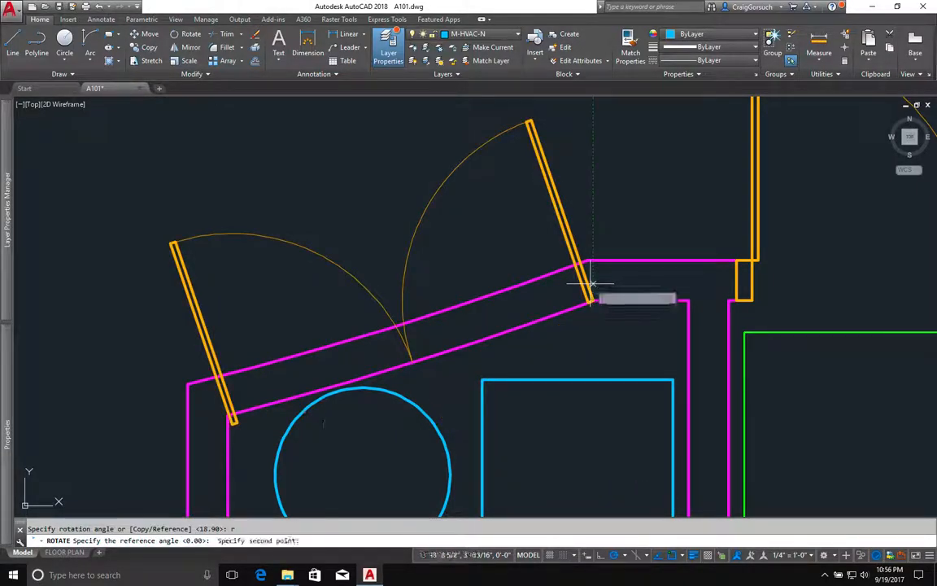
{"action": "scroll", "coordinate": [197, 420], "scroll_direction": "down", "scroll_amount": 3}
{"action": "scroll", "coordinate": [209, 429], "scroll_direction": "up", "scroll_amount": 5}
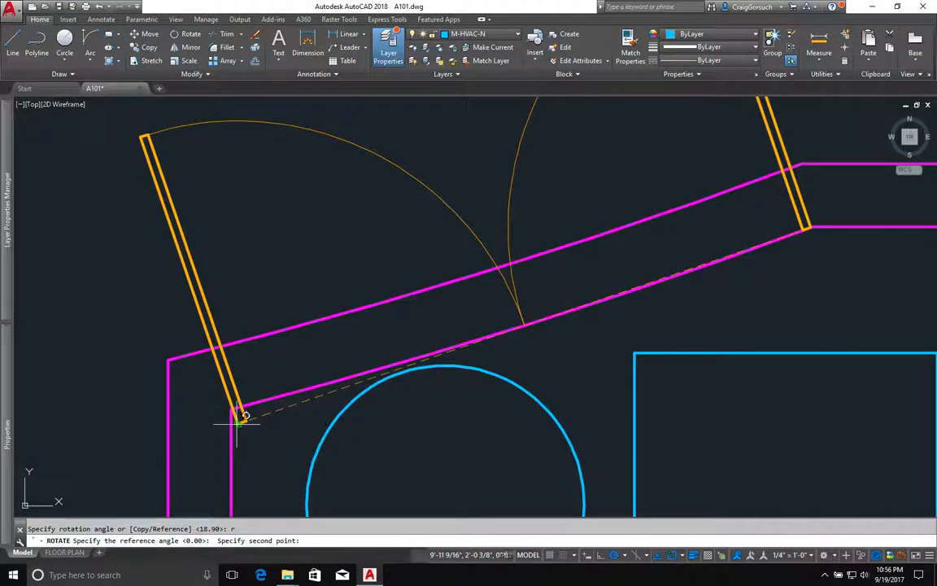
{"action": "left_click", "coordinate": [236, 420]}
{"action": "scroll", "coordinate": [236, 411], "scroll_direction": "up", "scroll_amount": 4}
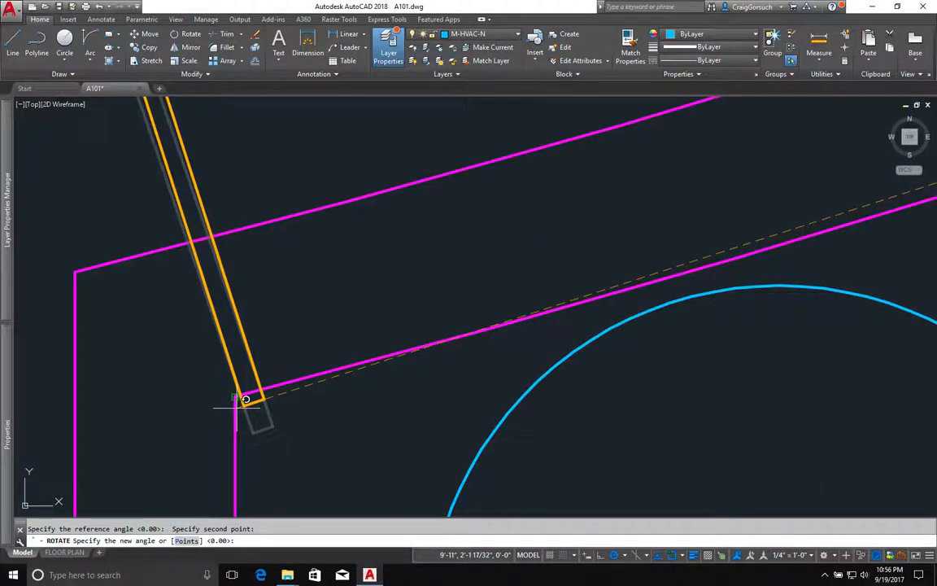
{"action": "left_click", "coordinate": [236, 405]}
{"action": "scroll", "coordinate": [203, 410], "scroll_direction": "down", "scroll_amount": 3}
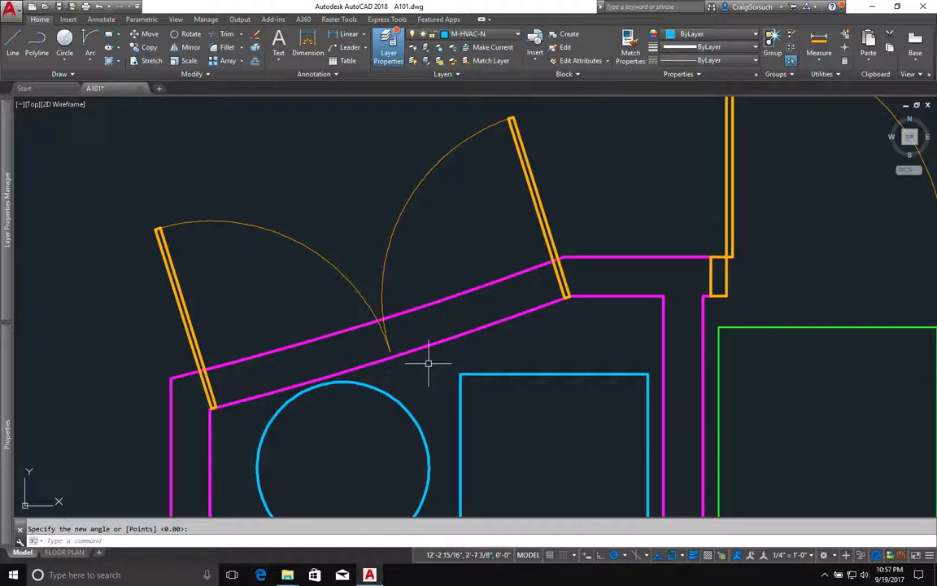
{"action": "scroll", "coordinate": [428, 363], "scroll_direction": "down", "scroll_amount": 4}
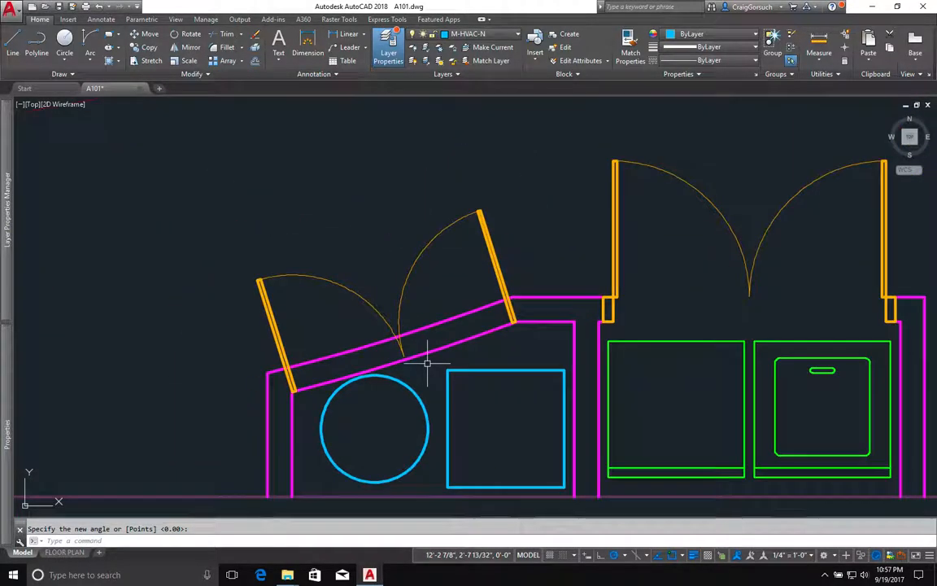
Move the angled double doors from their right hinge corner onto the angled closet wall's outer line
{"action": "middle_click_drag", "start_coordinate": [426, 363], "coordinate": [545, 348]}
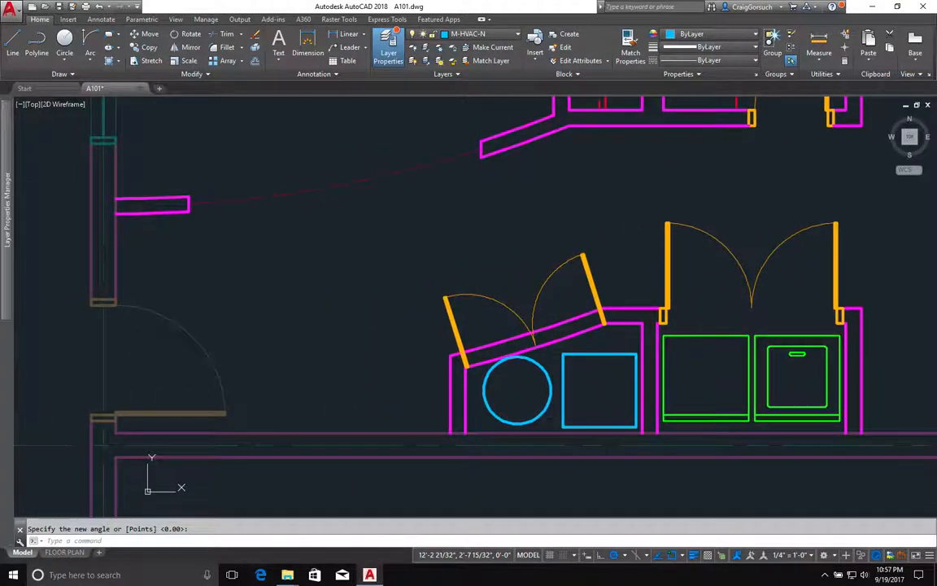
{"action": "scroll", "coordinate": [544, 345], "scroll_direction": "up", "scroll_amount": 4}
{"action": "left_click", "coordinate": [545, 342]}
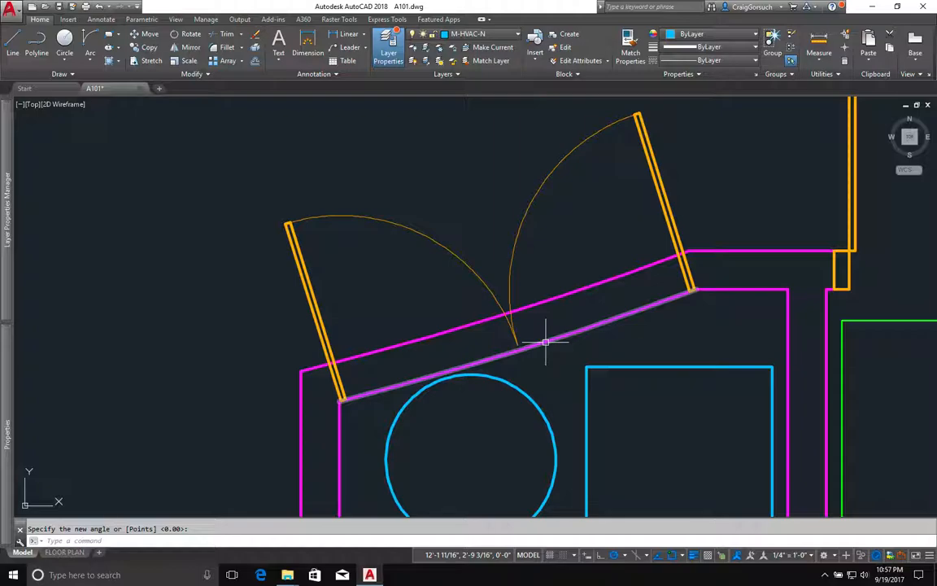
{"action": "type", "text": "m"}
{"action": "key", "text": "Return"}
{"action": "left_click", "coordinate": [534, 271]}
{"action": "left_click", "coordinate": [480, 286]}
{"action": "key", "text": "Return"}
{"action": "scroll", "coordinate": [664, 287], "scroll_direction": "up", "scroll_amount": 5}
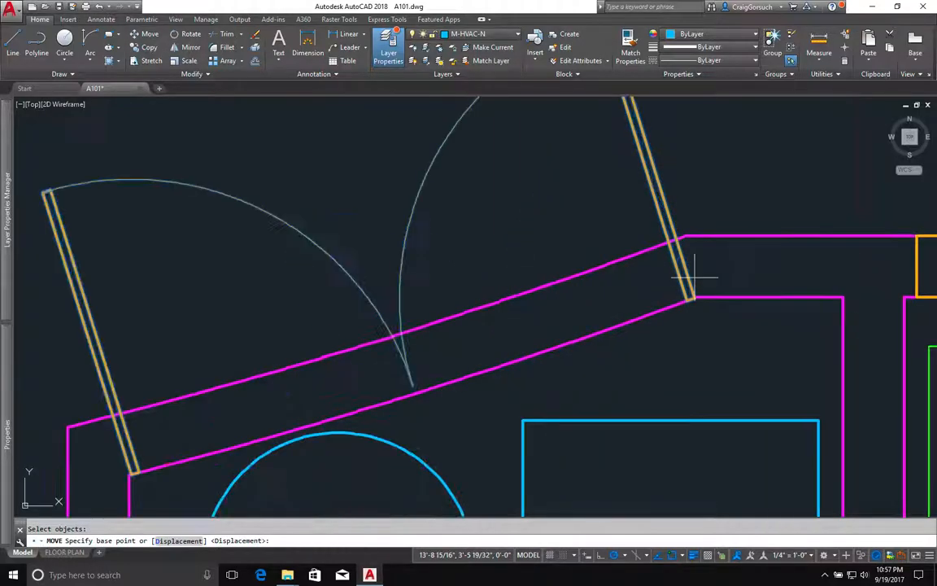
{"action": "left_click", "coordinate": [686, 312]}
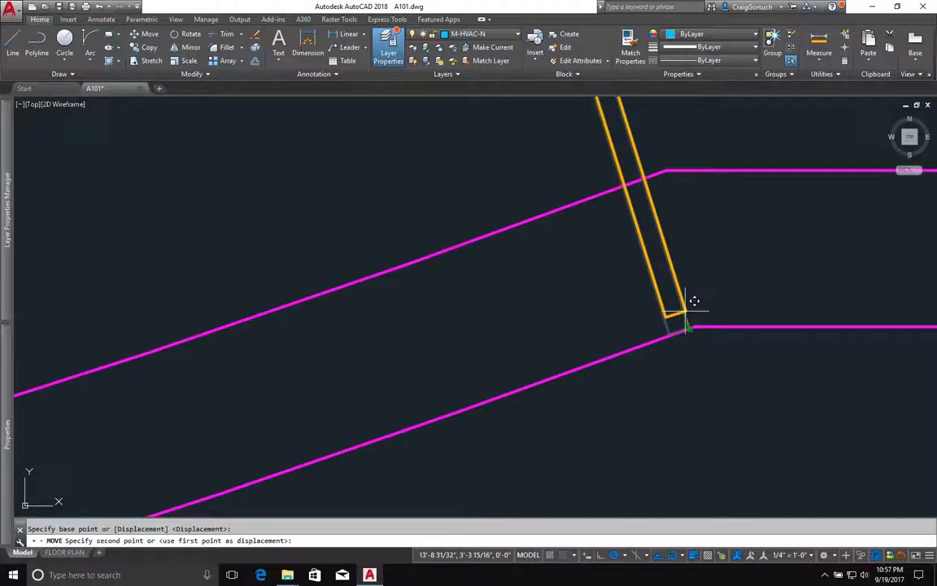
{"action": "left_click", "coordinate": [626, 180]}
{"action": "scroll", "coordinate": [612, 227], "scroll_direction": "down", "scroll_amount": 5}
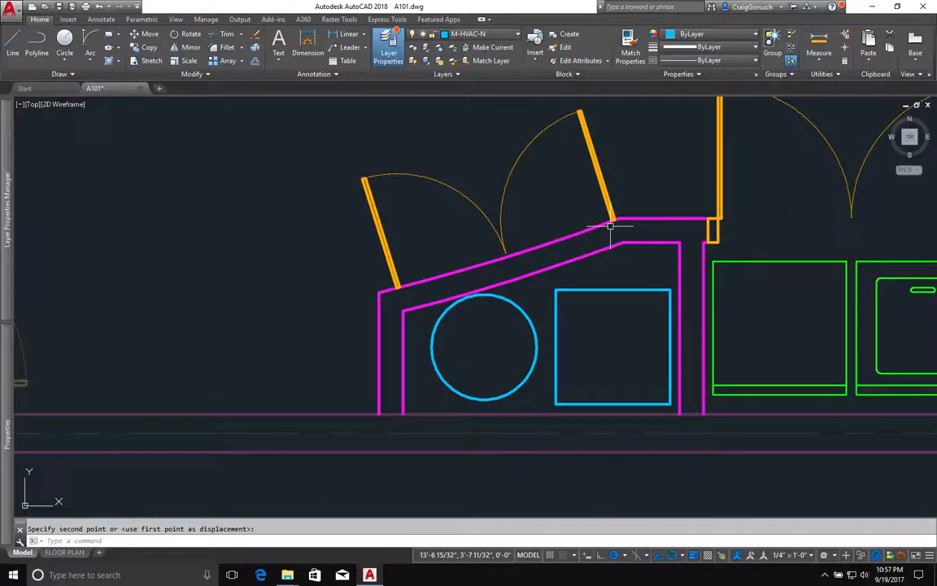
Break the angled wall's outer line up to the right door leaf's hinge corner
{"action": "scroll", "coordinate": [593, 230], "scroll_direction": "up", "scroll_amount": 2}
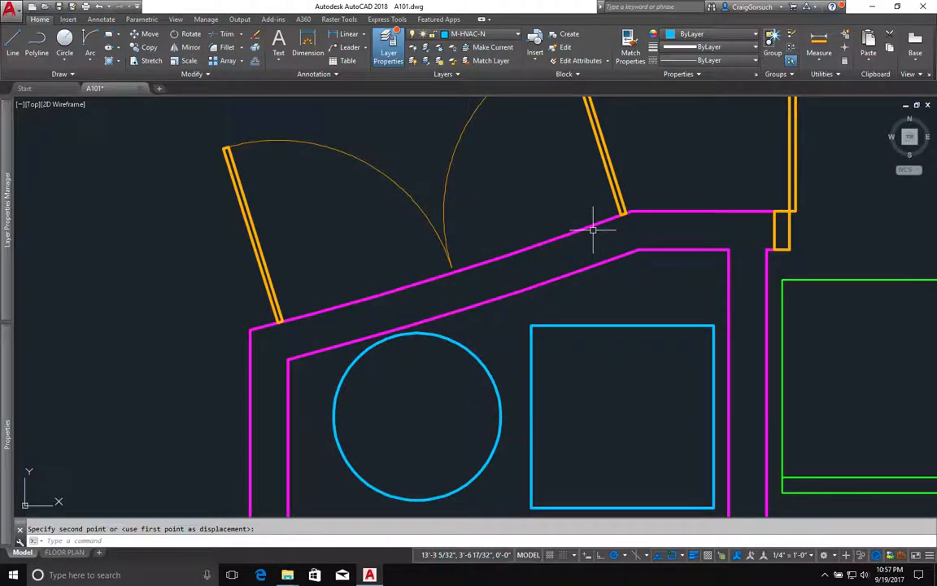
{"action": "key", "text": "Escape"}
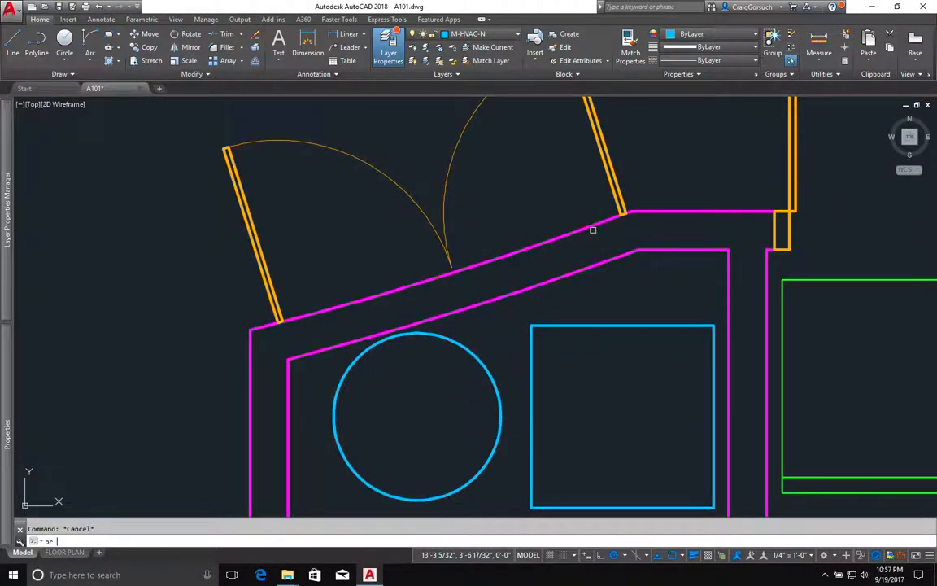
{"action": "type", "text": "br"}
{"action": "key", "text": "Return"}
{"action": "left_click", "coordinate": [593, 230]}
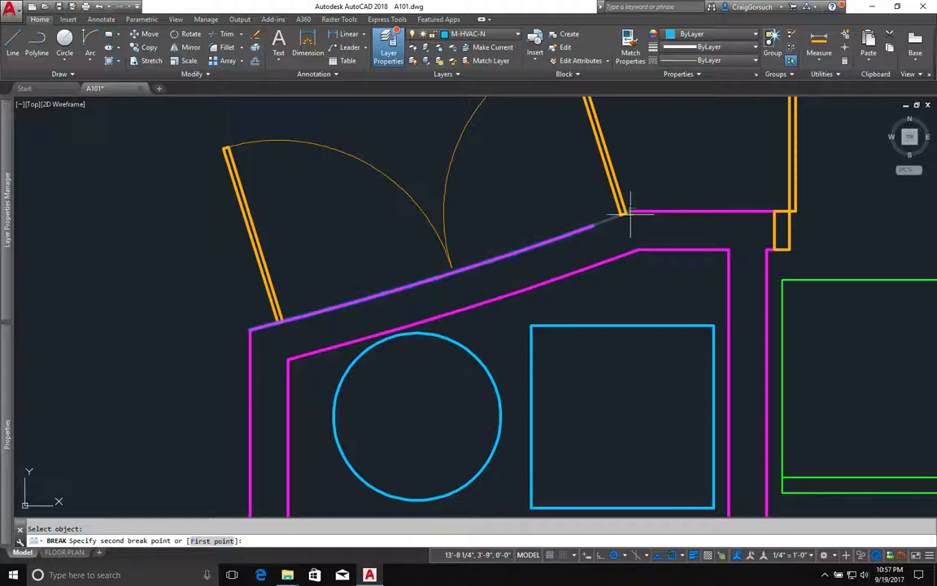
{"action": "scroll", "coordinate": [623, 214], "scroll_direction": "up", "scroll_amount": 2}
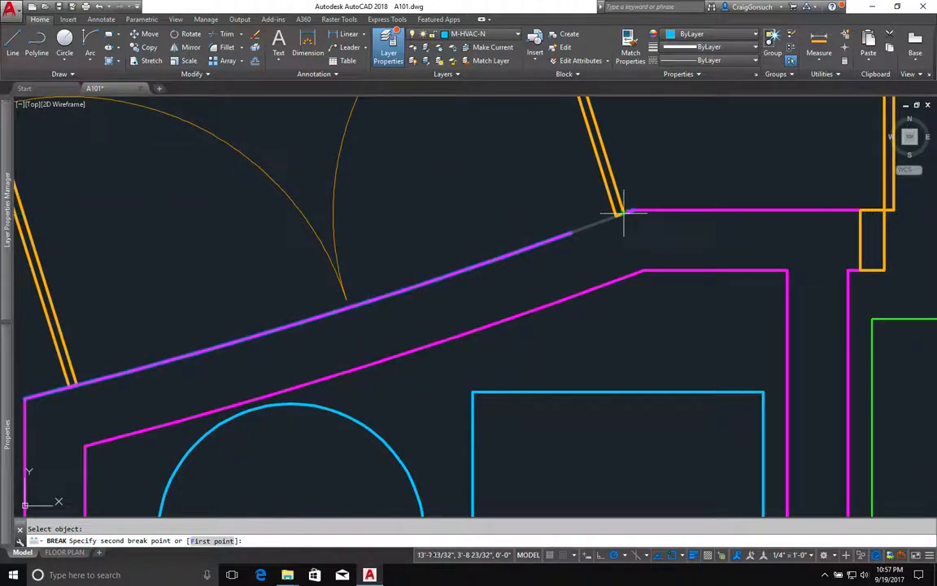
{"action": "left_click", "coordinate": [623, 213]}
{"action": "scroll", "coordinate": [623, 213], "scroll_direction": "down", "scroll_amount": 2}
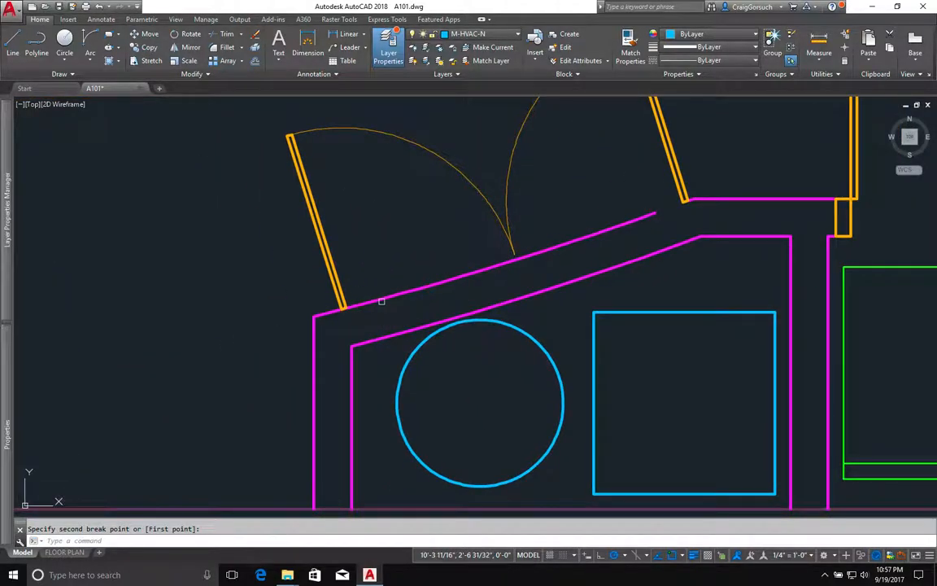
Break the angled wall's outer line at the left leaf's hinge corner and erase the remaining segment across the opening
{"action": "key", "text": "space"}
{"action": "left_click", "coordinate": [344, 307]}
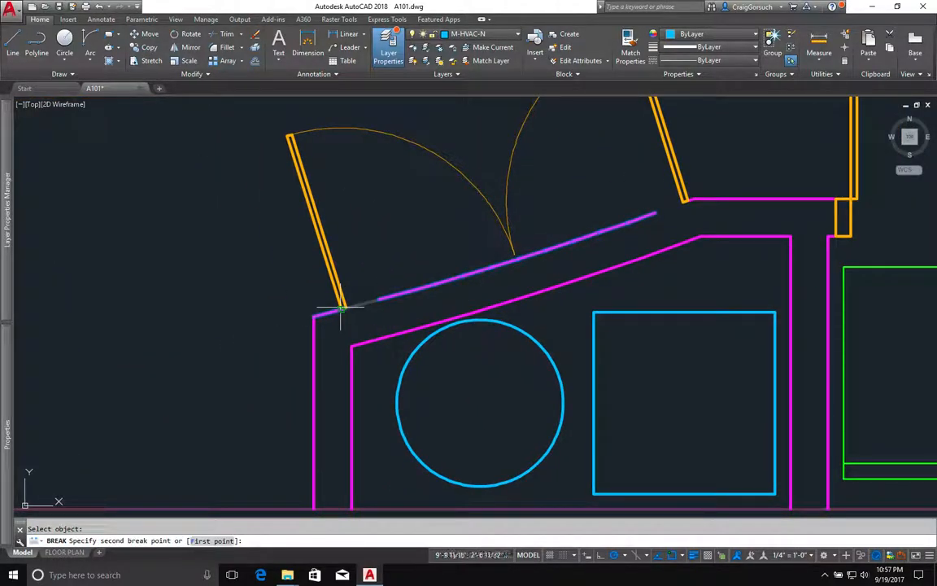
{"action": "left_click", "coordinate": [379, 298]}
{"action": "key", "text": "Escape"}
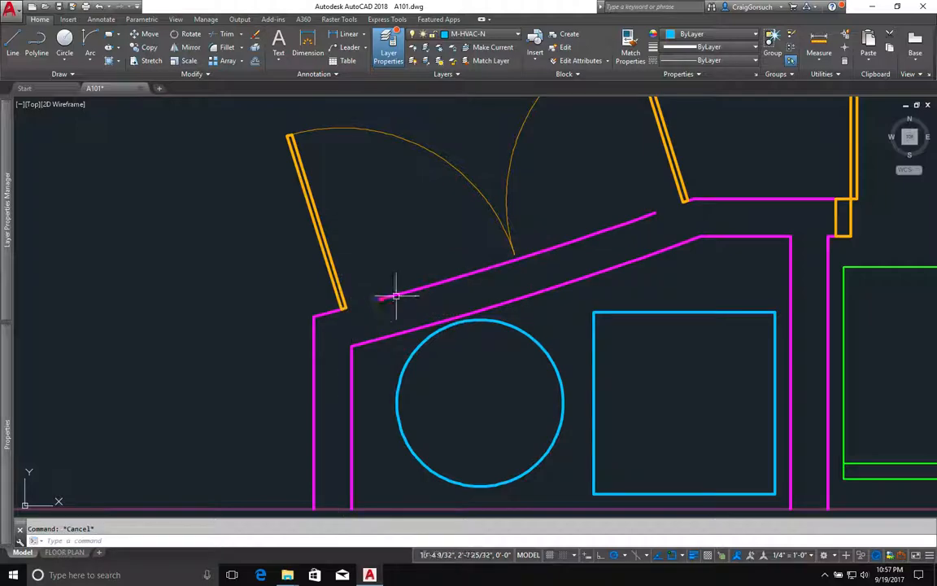
{"action": "left_click", "coordinate": [393, 295]}
{"action": "type", "text": "e"}
{"action": "key", "text": "space"}
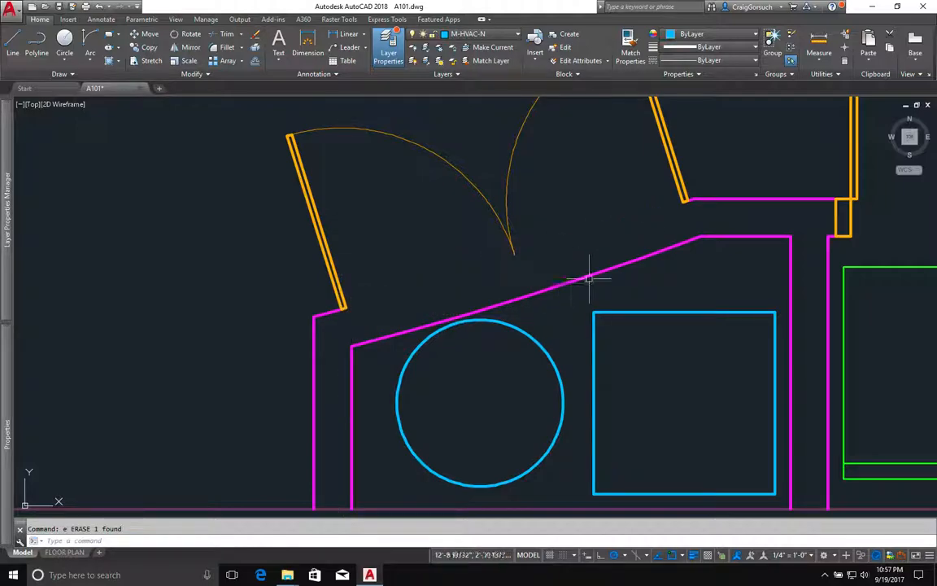
Make the angled double doors' layer, A-DOOR-N, current
{"action": "scroll", "coordinate": [704, 219], "scroll_direction": "up", "scroll_amount": 2}
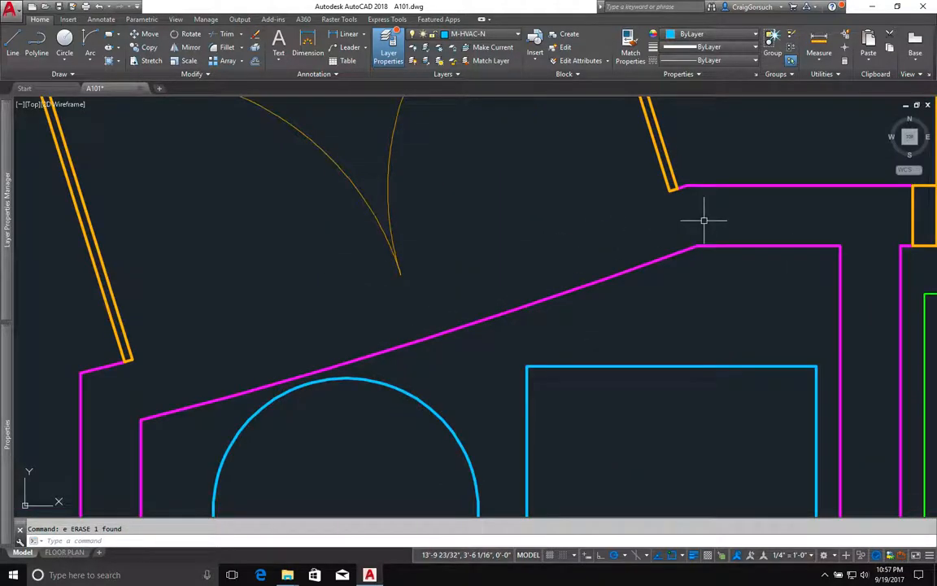
{"action": "scroll", "coordinate": [705, 220], "scroll_direction": "up", "scroll_amount": 2}
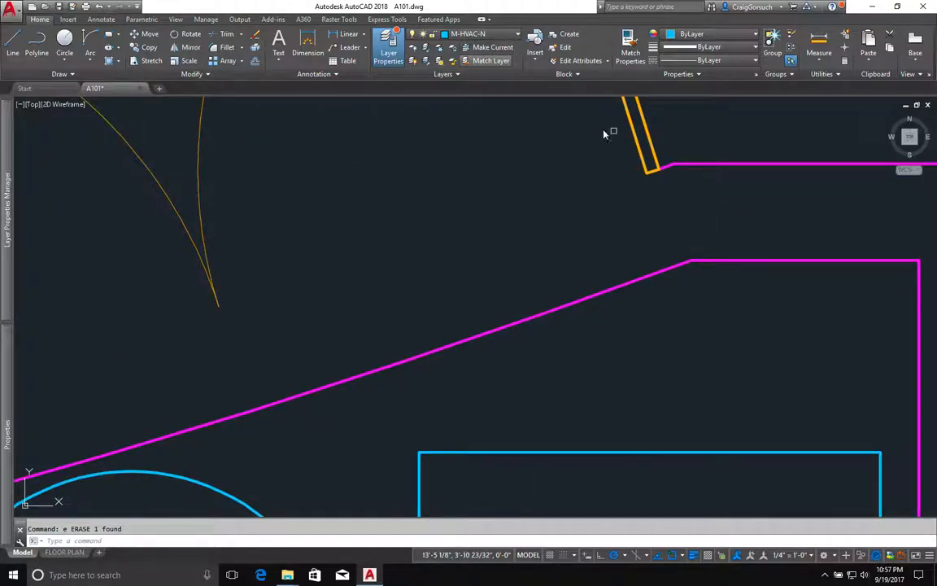
{"action": "left_click", "coordinate": [632, 144]}
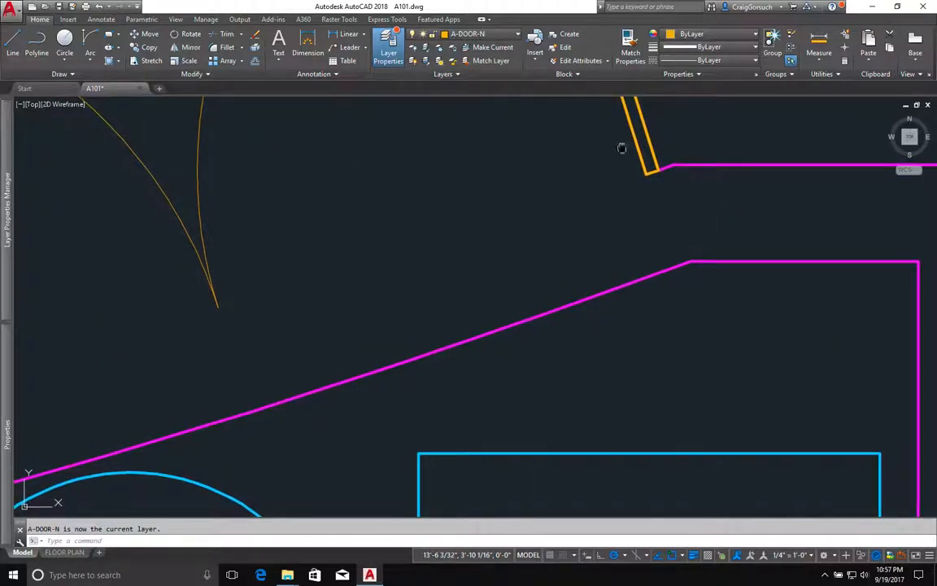
{"action": "middle_click_drag", "start_coordinate": [630, 146], "coordinate": [443, 192]}
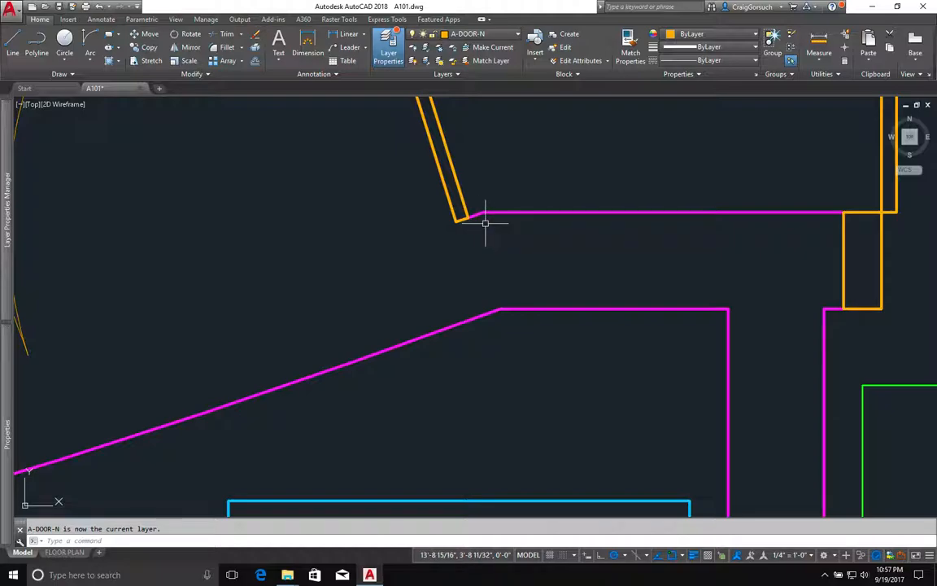
{"action": "type", "text": "l"}
{"action": "key", "text": "Return"}
{"action": "left_click", "coordinate": [470, 217]}
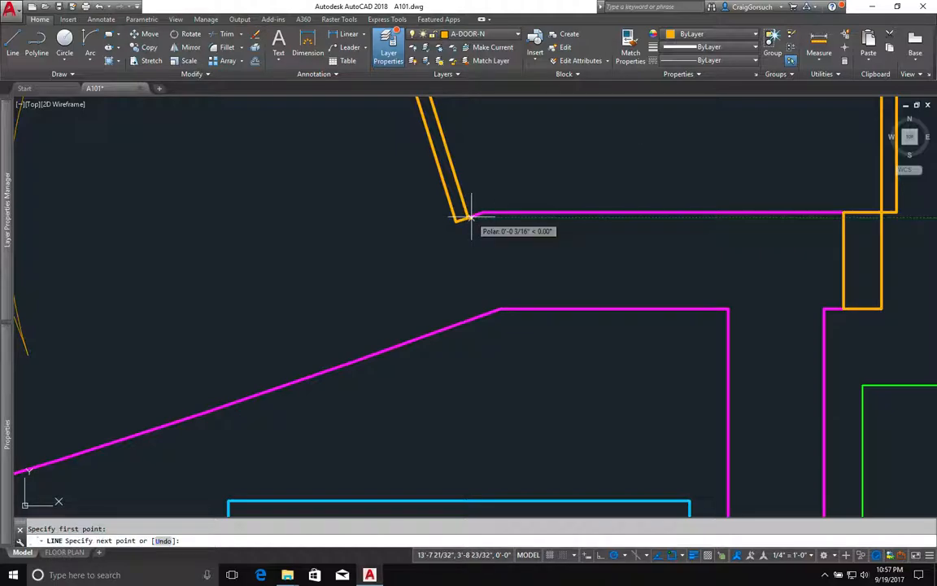
{"action": "type", "text": "per"}
{"action": "key", "text": "Return"}
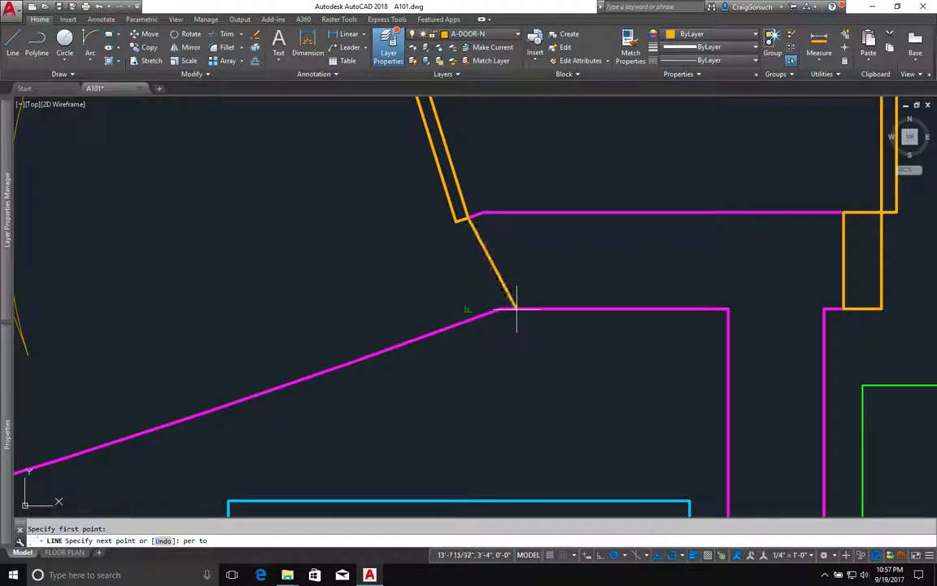
{"action": "key", "text": "Escape"}
Erase the angled double doors from the HVAC closet
{"action": "scroll", "coordinate": [523, 273], "scroll_direction": "down", "scroll_amount": 5}
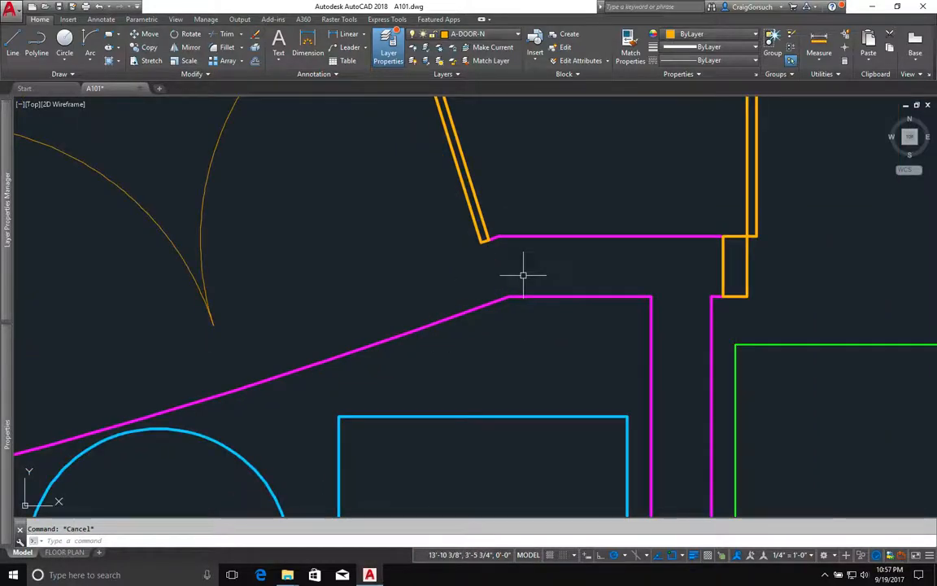
{"action": "middle_click_drag", "start_coordinate": [523, 275], "coordinate": [550, 331]}
{"action": "type", "text": "e"}
{"action": "key", "text": "Return"}
{"action": "left_click", "coordinate": [533, 261]}
{"action": "left_click", "coordinate": [355, 299]}
{"action": "key", "text": "Return"}
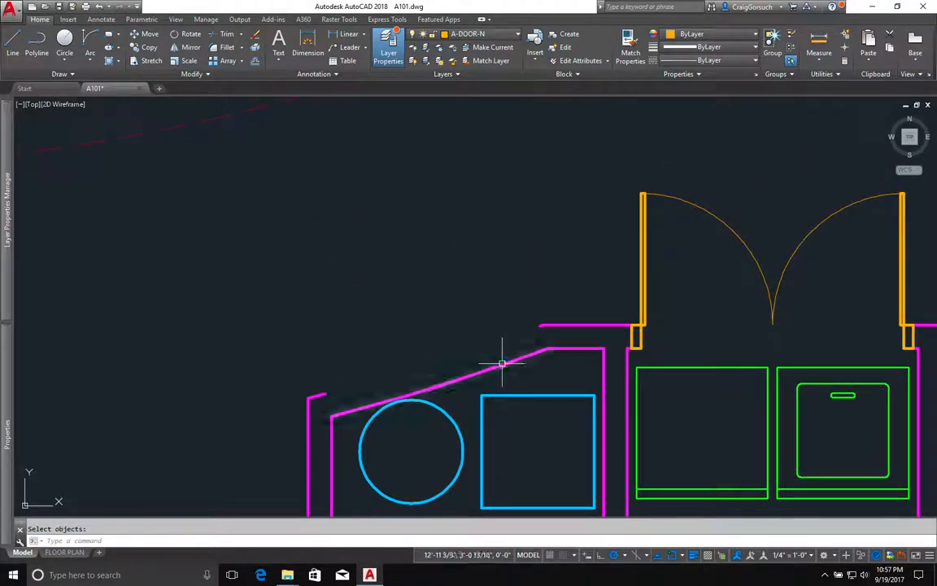
Erase the HVAC closet's angled inner wall line and the leftover stubs of its angled outer line
{"action": "left_click", "coordinate": [501, 364]}
{"action": "left_click", "coordinate": [257, 452]}
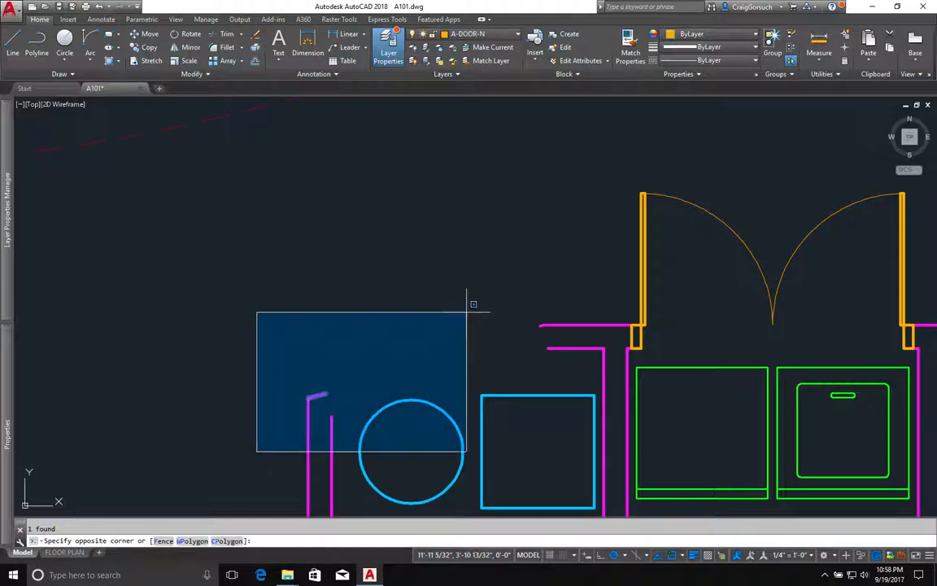
{"action": "left_click", "coordinate": [553, 303]}
{"action": "key", "text": "Delete"}
Fillet the closet's inner horizontal wall line with its inner left wall line into a square corner
{"action": "type", "text": "f"}
{"action": "key", "text": "Return"}
{"action": "left_click", "coordinate": [554, 352]}
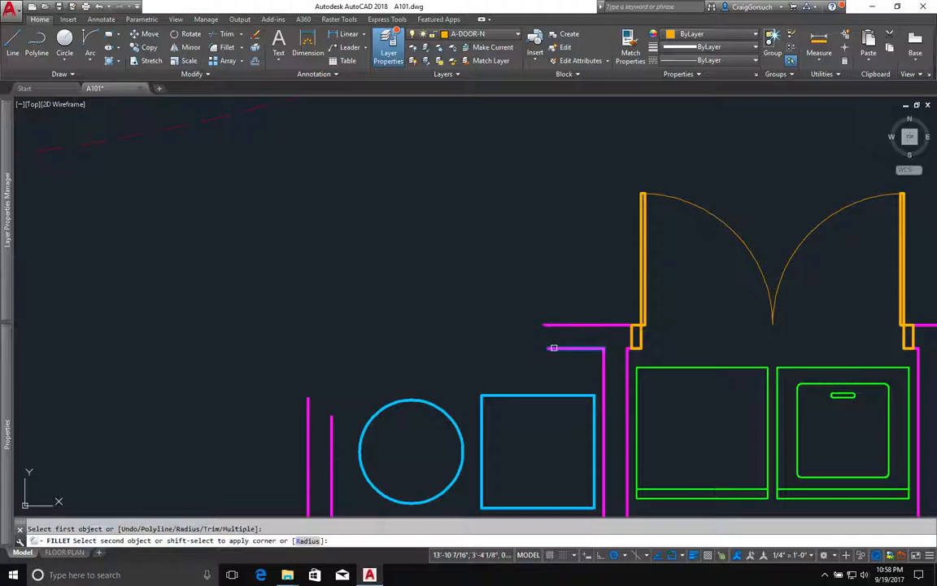
{"action": "left_click", "coordinate": [376, 404]}
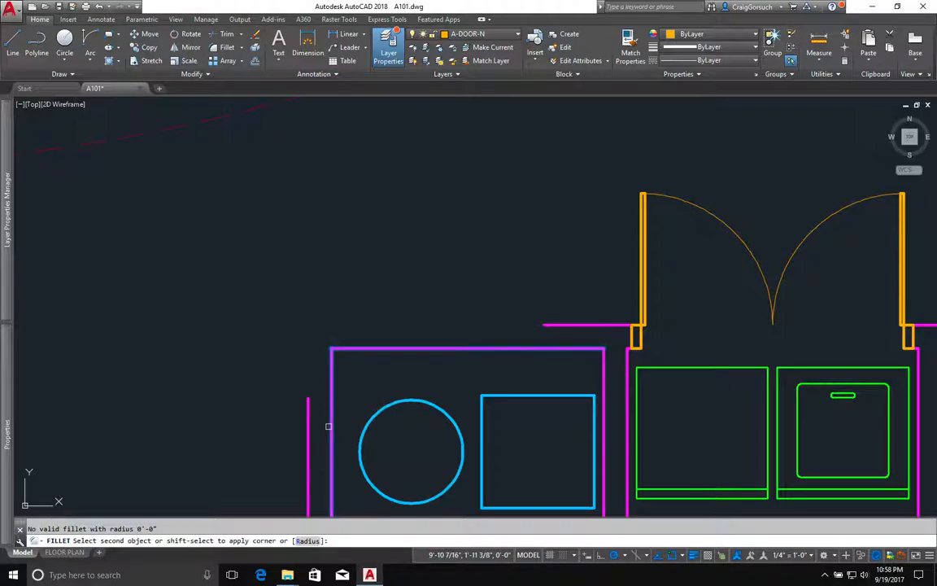
{"action": "left_click", "coordinate": [331, 424]}
Fillet the closet's outer left wall line with its outer horizontal line into a square corner
{"action": "key", "text": "Return"}
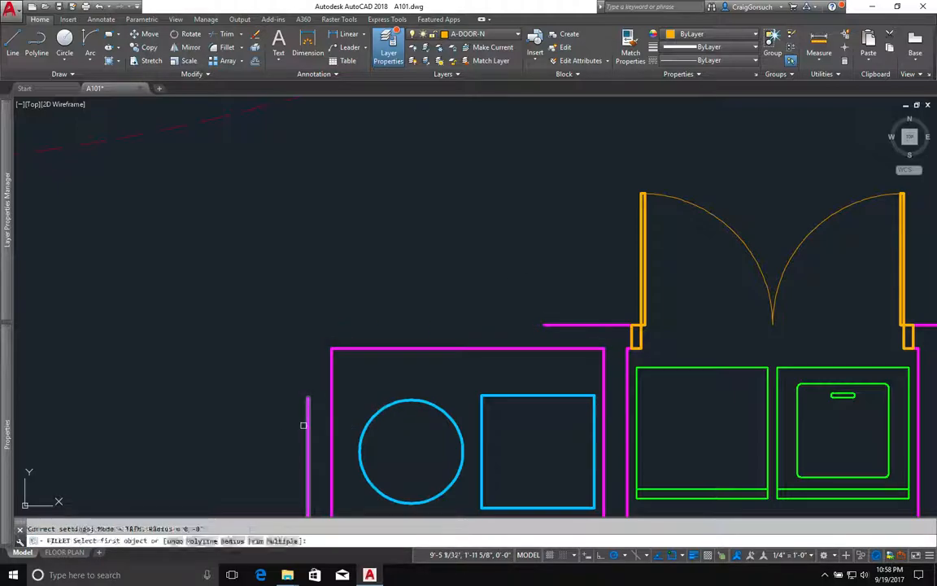
{"action": "left_click", "coordinate": [306, 424]}
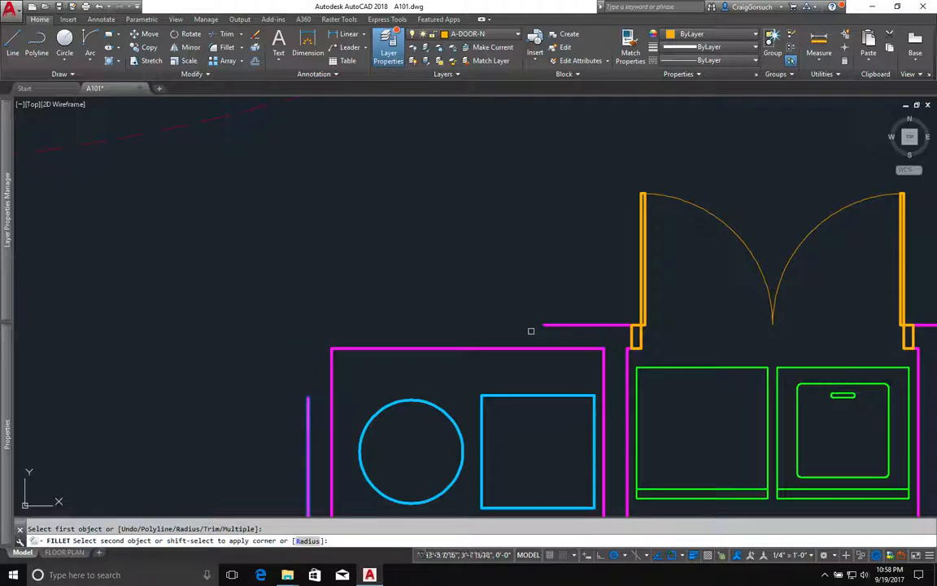
{"action": "left_click", "coordinate": [542, 326]}
{"action": "scroll", "coordinate": [520, 325], "scroll_direction": "down", "scroll_amount": 2}
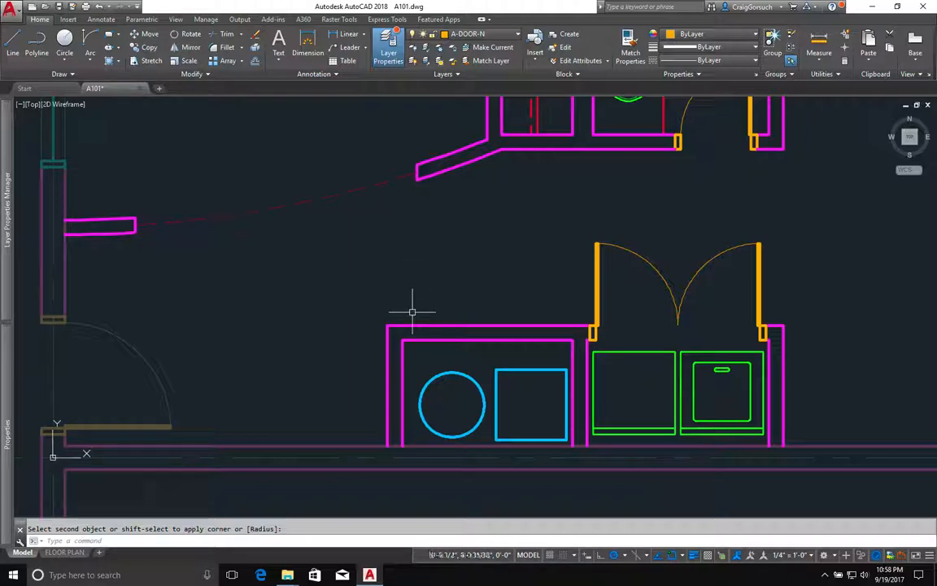
{"action": "key", "text": "Escape"}
{"action": "scroll", "coordinate": [480, 344], "scroll_direction": "up", "scroll_amount": 2}
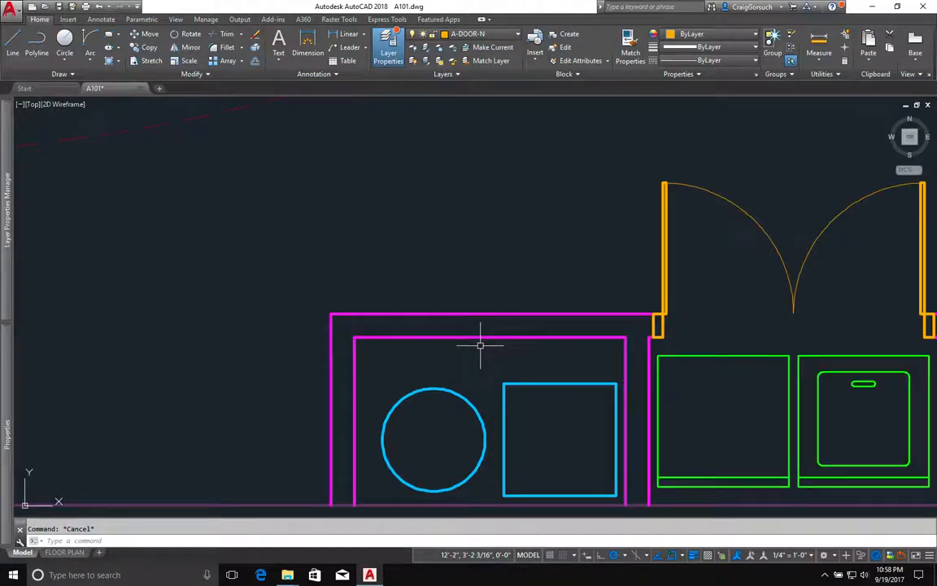
{"action": "scroll", "coordinate": [473, 340], "scroll_direction": "up", "scroll_amount": 1}
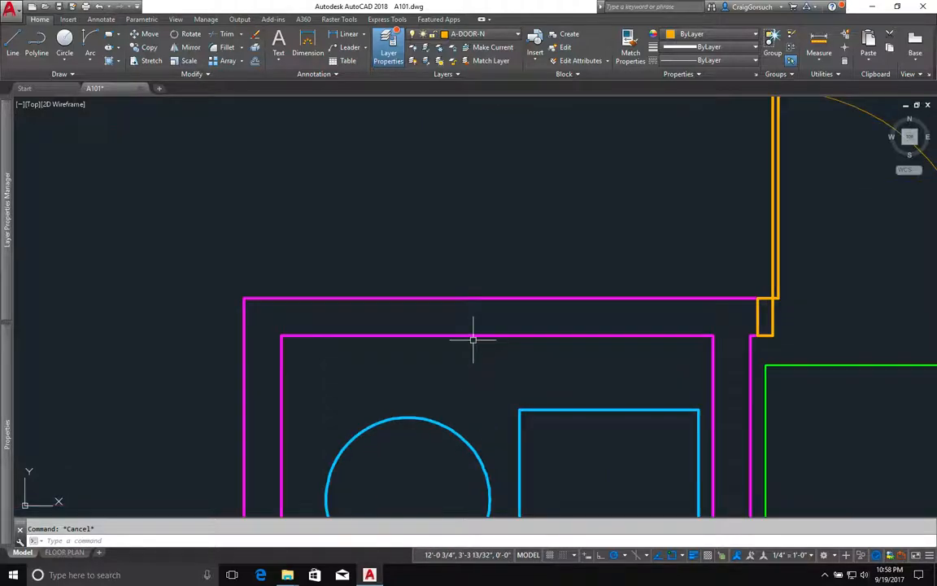
{"action": "scroll", "coordinate": [473, 340], "scroll_direction": "down", "scroll_amount": 2}
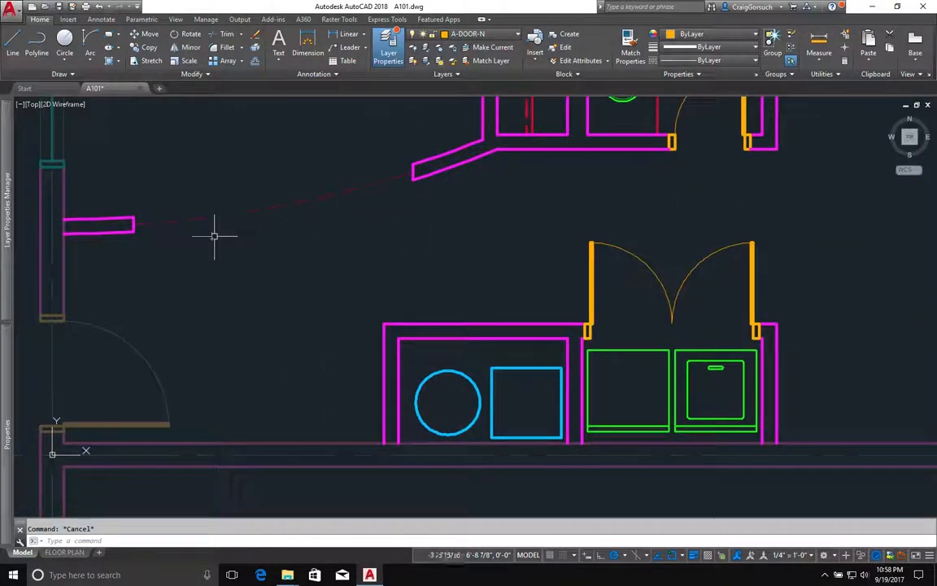
{"action": "type", "text": "l"}
{"action": "key", "text": "Return"}
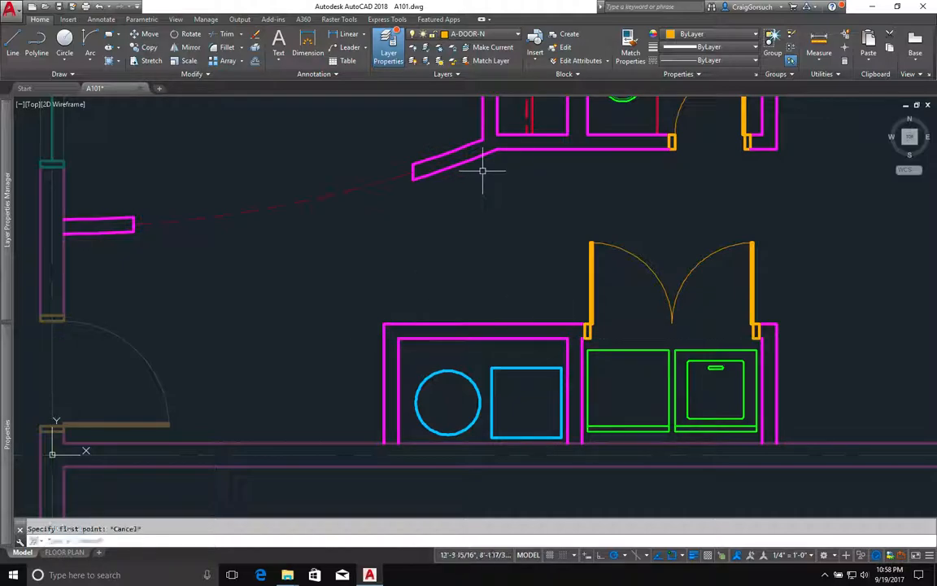
{"action": "key", "text": "Escape"}
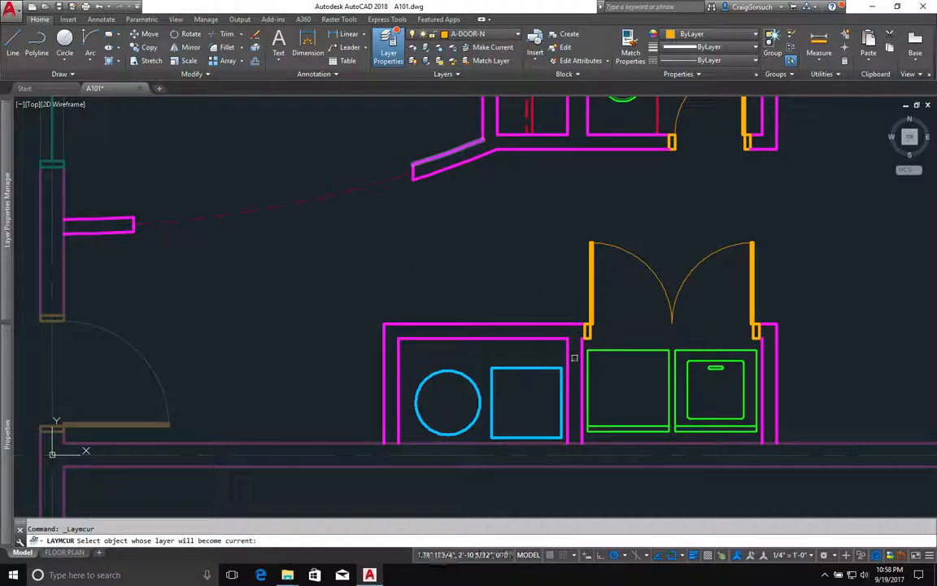
Make the closet wall's layer, A-WALL-N, current and draw a sloping line from the inner right corner down to the left wall
{"action": "left_click", "coordinate": [545, 339]}
{"action": "type", "text": "l"}
{"action": "key", "text": "Return"}
{"action": "left_click", "coordinate": [568, 338]}
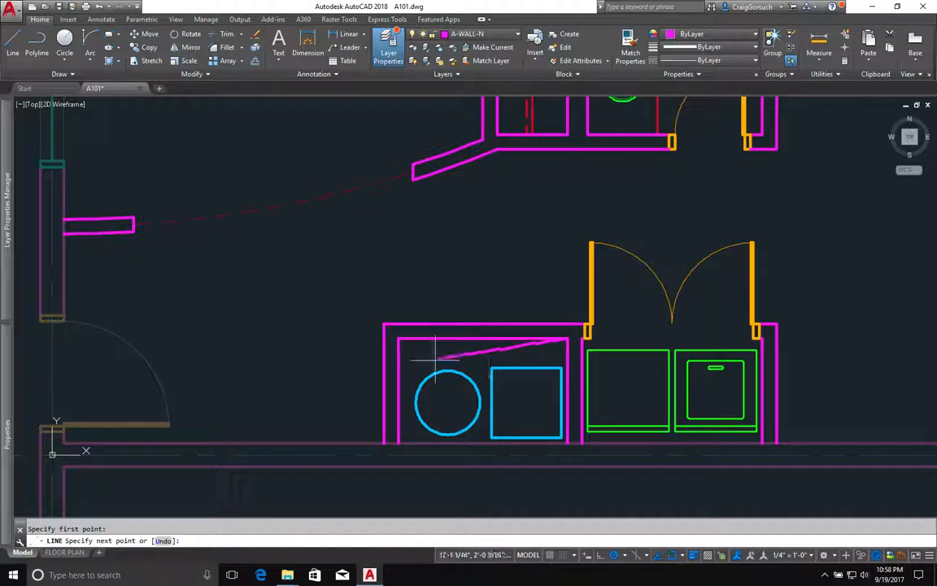
{"action": "left_click", "coordinate": [393, 374]}
{"action": "key", "text": "Return"}
Offset the HVAC closet's sloping inner wall line outward by 5 inches
{"action": "type", "text": "o"}
{"action": "key", "text": "Return"}
{"action": "type", "text": "5"}
{"action": "key", "text": "Return"}
{"action": "left_click", "coordinate": [449, 359]}
{"action": "left_click", "coordinate": [422, 346]}
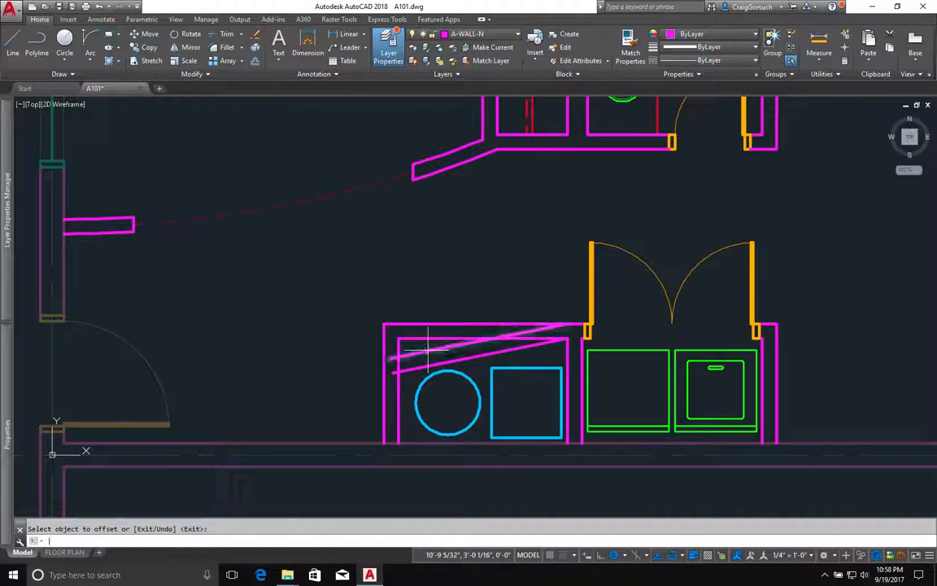
Offset the closet's outer sloping line across the hallway onto the angled wall by the opening
{"action": "left_click", "coordinate": [424, 344]}
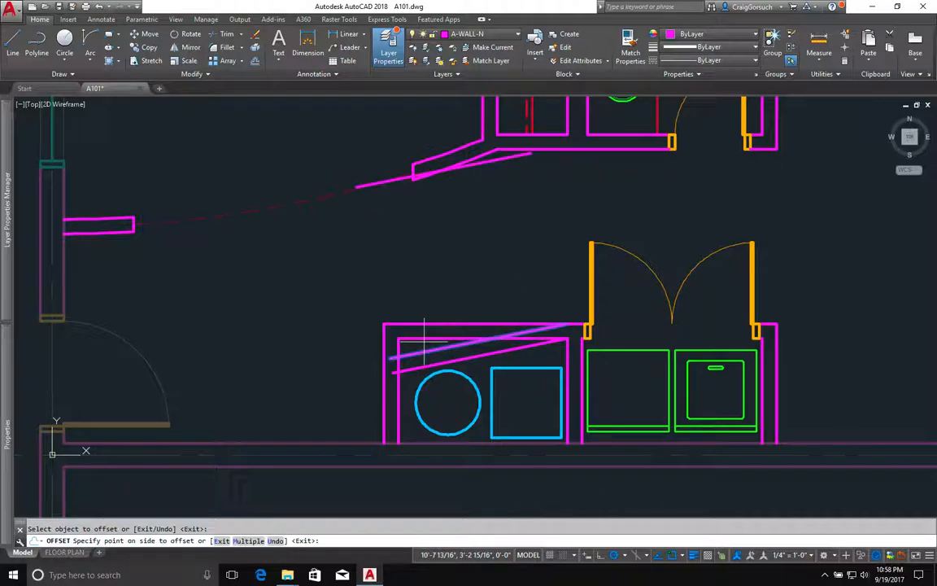
{"action": "left_click", "coordinate": [423, 341]}
{"action": "key", "text": "Return"}
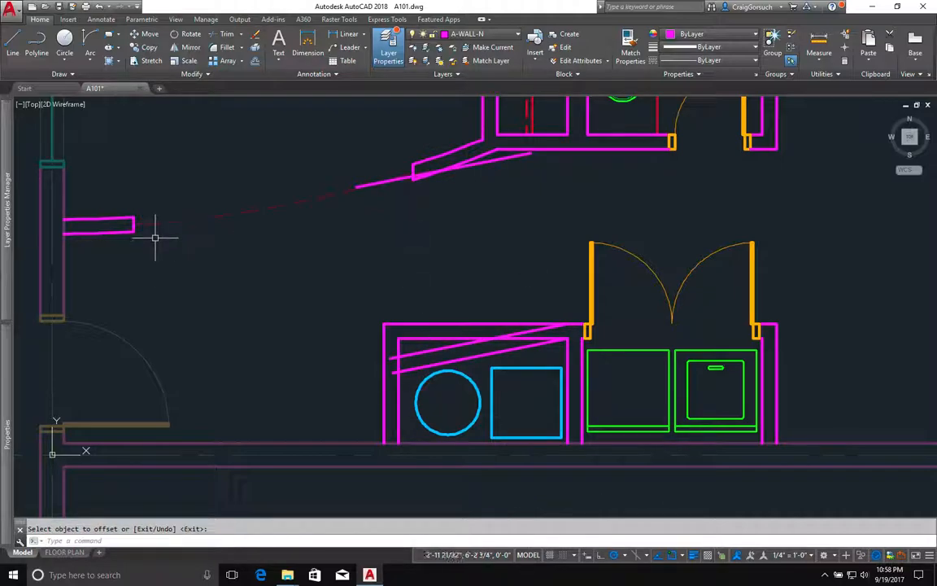
Erase the old face lines of both angled wall stubs and the dashed line between them, keeping the end caps
{"action": "key", "text": "Escape"}
{"action": "left_click", "coordinate": [393, 200]}
{"action": "left_click", "coordinate": [514, 121]}
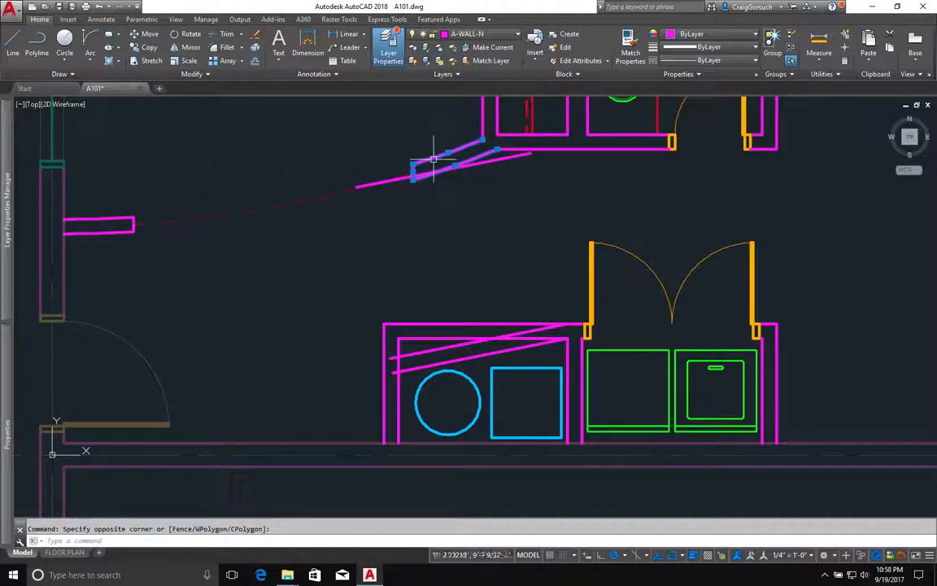
{"action": "left_click", "coordinate": [393, 202]}
{"action": "left_click", "coordinate": [432, 131]}
{"action": "left_click", "coordinate": [170, 217]}
{"action": "left_click", "coordinate": [164, 237]}
{"action": "left_click", "coordinate": [109, 240]}
{"action": "left_click", "coordinate": [146, 189]}
{"action": "left_click", "coordinate": [126, 199]}
{"action": "left_click", "coordinate": [114, 227]}
{"action": "left_click", "coordinate": [113, 258]}
{"action": "left_click", "coordinate": [162, 177]}
{"action": "key", "text": "Delete"}
Extend the new sloping line to the exterior wall at one end and the horizontal wall line at the other
{"action": "type", "text": "ex"}
{"action": "key", "text": "Return"}
{"action": "key", "text": "Return"}
{"action": "left_click", "coordinate": [352, 183]}
{"action": "left_click", "coordinate": [212, 213]}
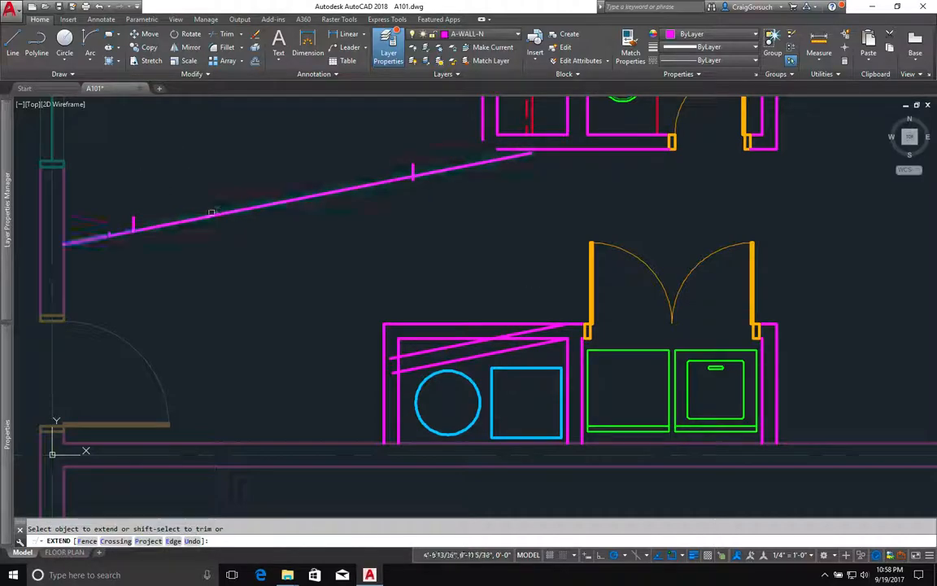
{"action": "left_click", "coordinate": [463, 168]}
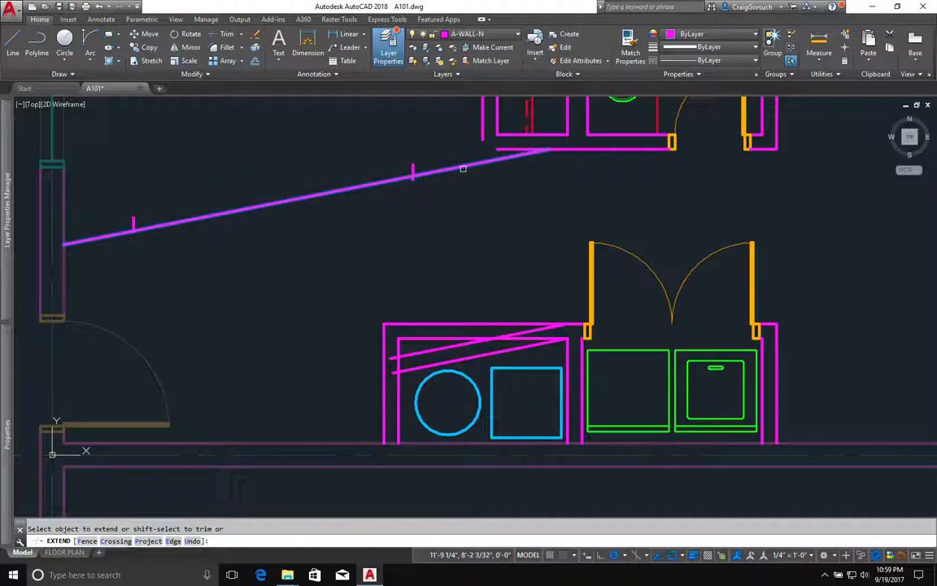
{"action": "key", "text": "Return"}
Offset the extended sloping line upward by 5 inches to form the angled wall's other face
{"action": "type", "text": "o"}
{"action": "key", "text": "Return"}
{"action": "type", "text": "5"}
{"action": "key", "text": "Return"}
{"action": "left_click", "coordinate": [462, 167]}
{"action": "left_click", "coordinate": [454, 149]}
{"action": "key", "text": "Return"}
Fillet the angled wall's two face lines into the adjoining vertical and horizontal wall lines with square corners
{"action": "type", "text": "f"}
{"action": "key", "text": "Return"}
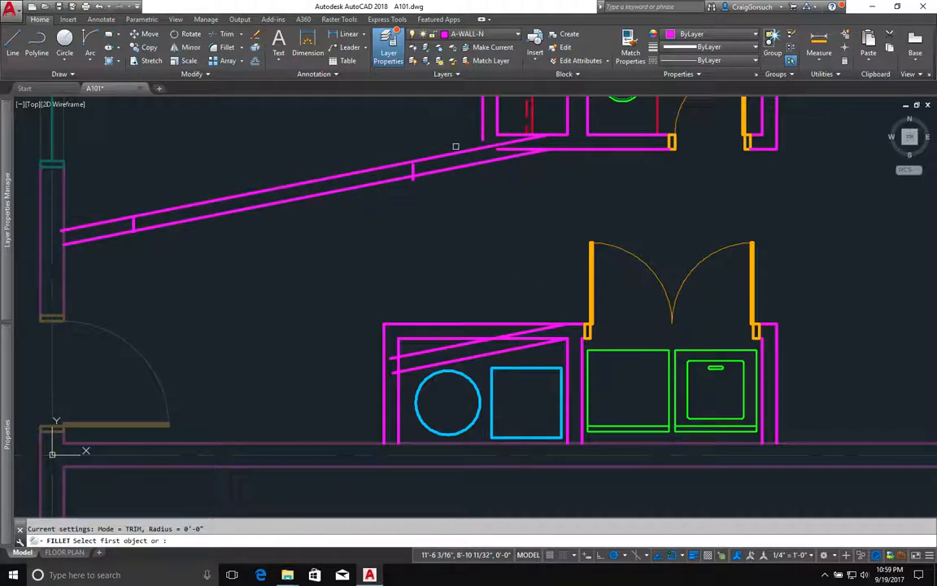
{"action": "left_click", "coordinate": [456, 151]}
{"action": "left_click", "coordinate": [481, 120]}
{"action": "key", "text": "Return"}
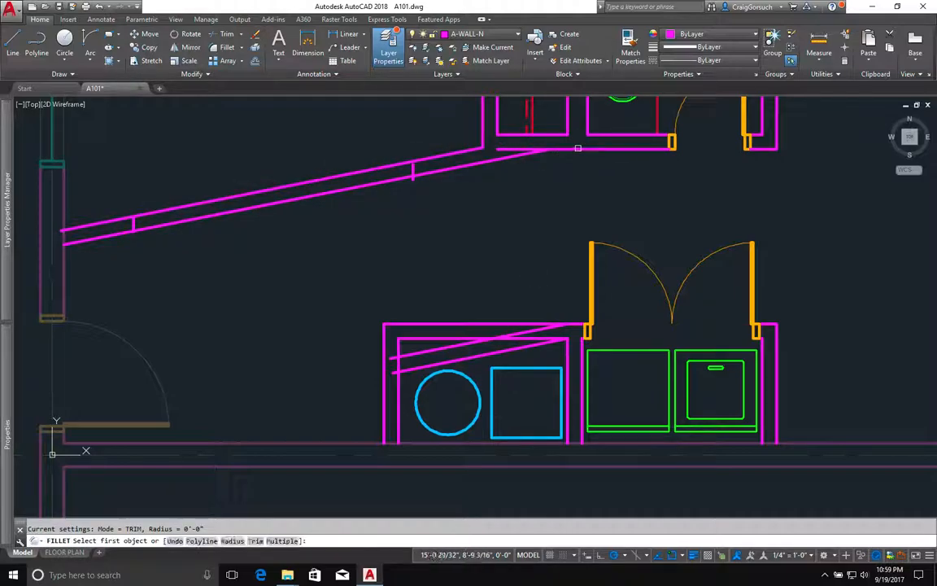
{"action": "left_click", "coordinate": [525, 149]}
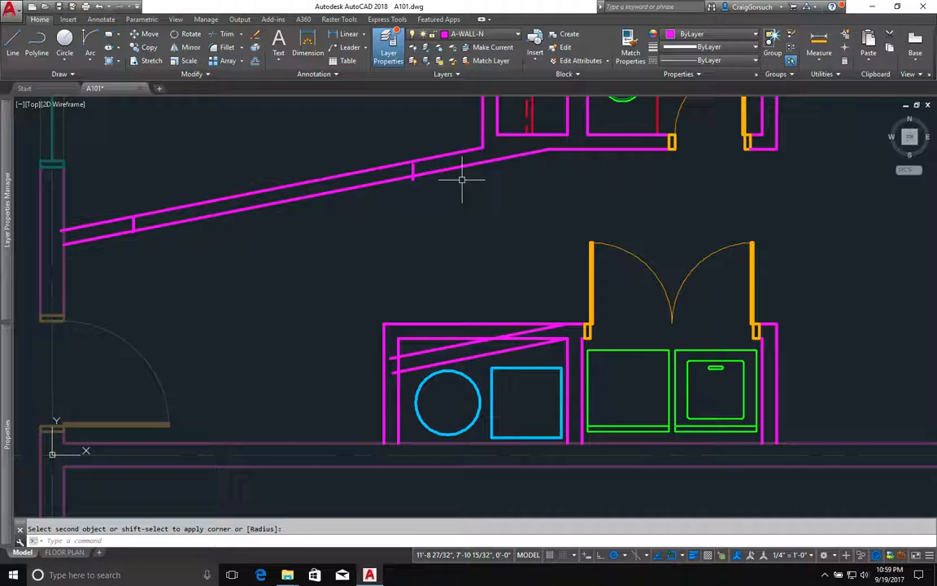
Extend the opening's end cap to the upper wall face and trim both face lines between the two end caps
{"action": "type", "text": "ex"}
{"action": "key", "text": "Return"}
{"action": "key", "text": "Return"}
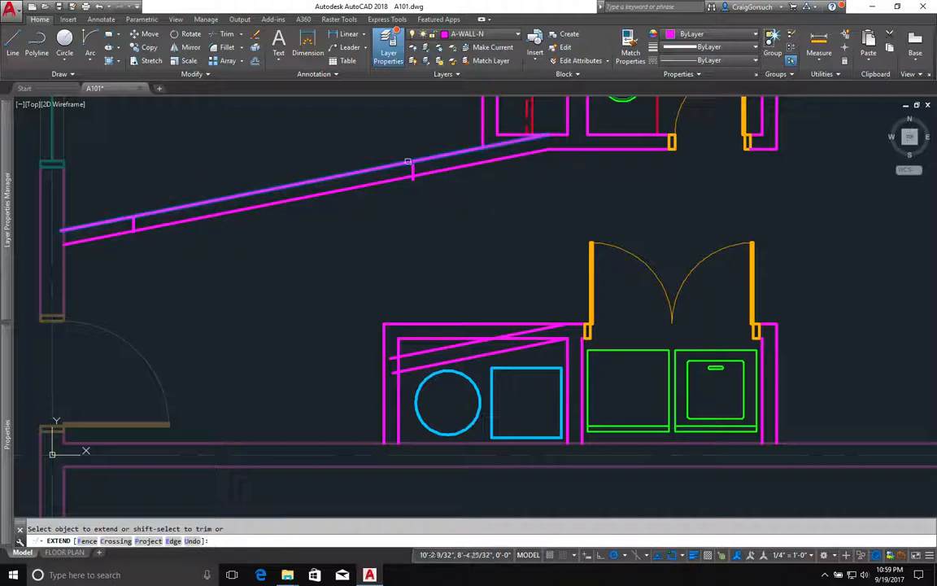
{"action": "left_click", "coordinate": [411, 166]}
{"action": "scroll", "coordinate": [210, 209], "scroll_direction": "up", "scroll_amount": 2}
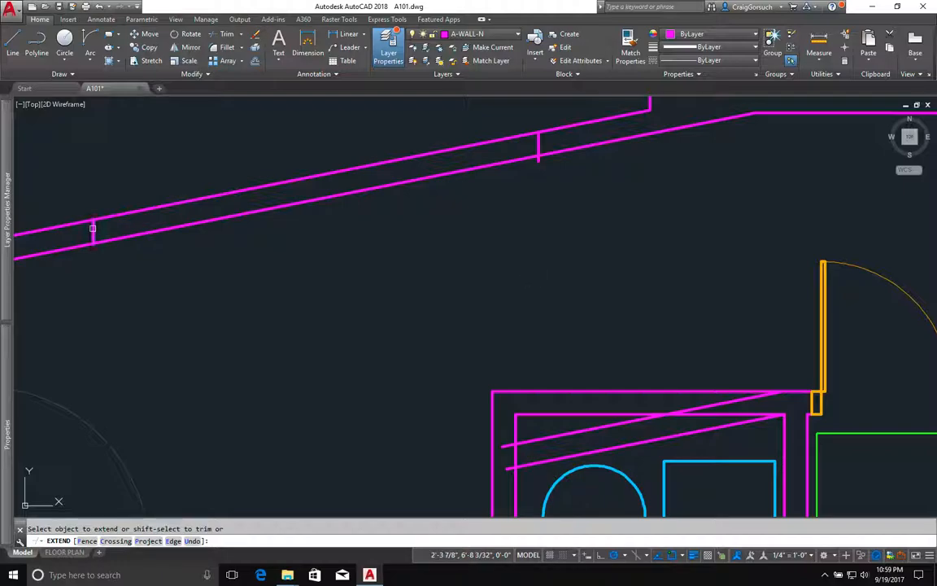
{"action": "left_click", "coordinate": [196, 172], "text": "shift"}
{"action": "left_click", "coordinate": [163, 246], "text": "shift"}
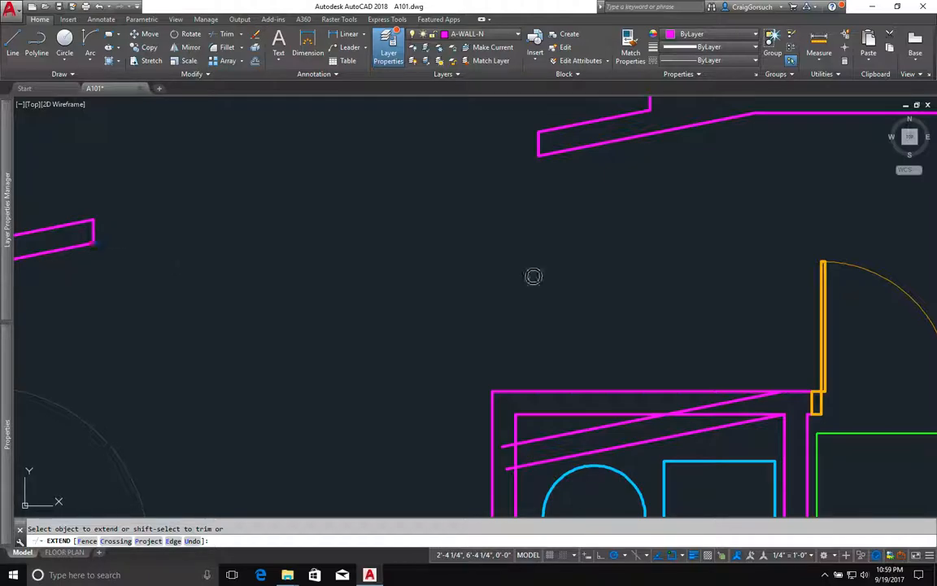
{"action": "key", "text": "Return"}
Offset the left wall stub's upper face line inward by 2.5 inches to create a centre line
{"action": "type", "text": "o"}
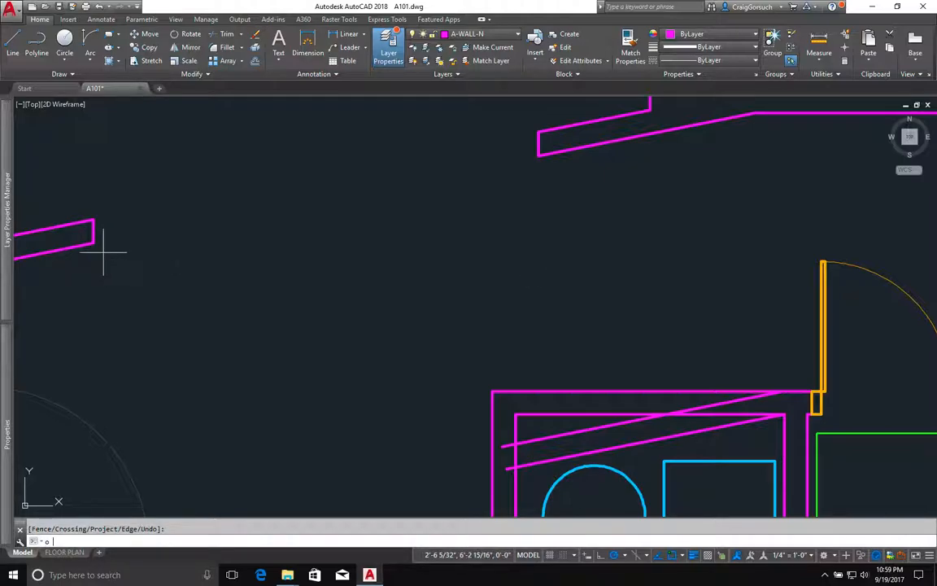
{"action": "key", "text": "Return"}
{"action": "type", "text": "2."}
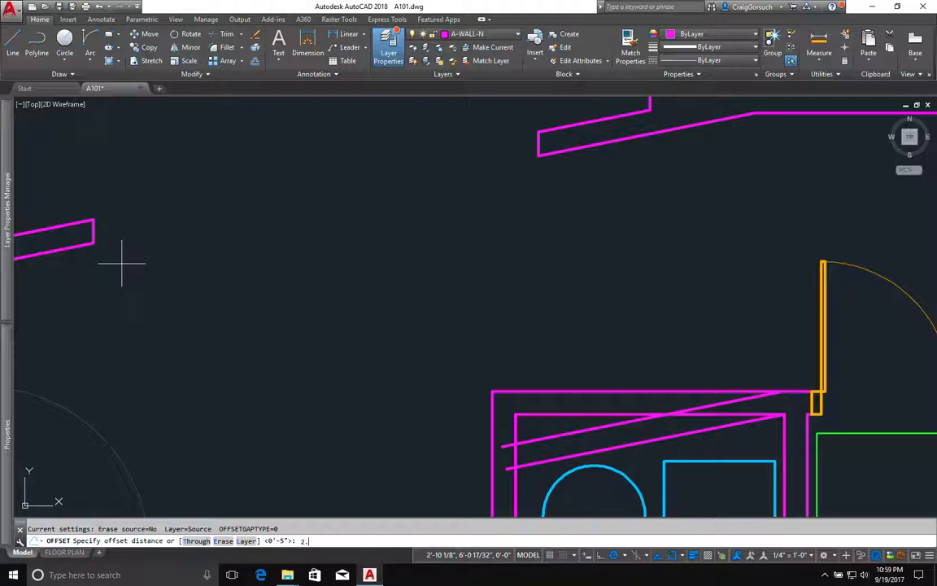
{"action": "type", "text": "5"}
{"action": "key", "text": "Return"}
{"action": "left_click", "coordinate": [84, 218]}
{"action": "left_click", "coordinate": [76, 236]}
{"action": "key", "text": "Return"}
Extend the centre line across the opening to the opposite end cap and trim its part inside the left stub
{"action": "type", "text": "e"}
{"action": "key", "text": "Return"}
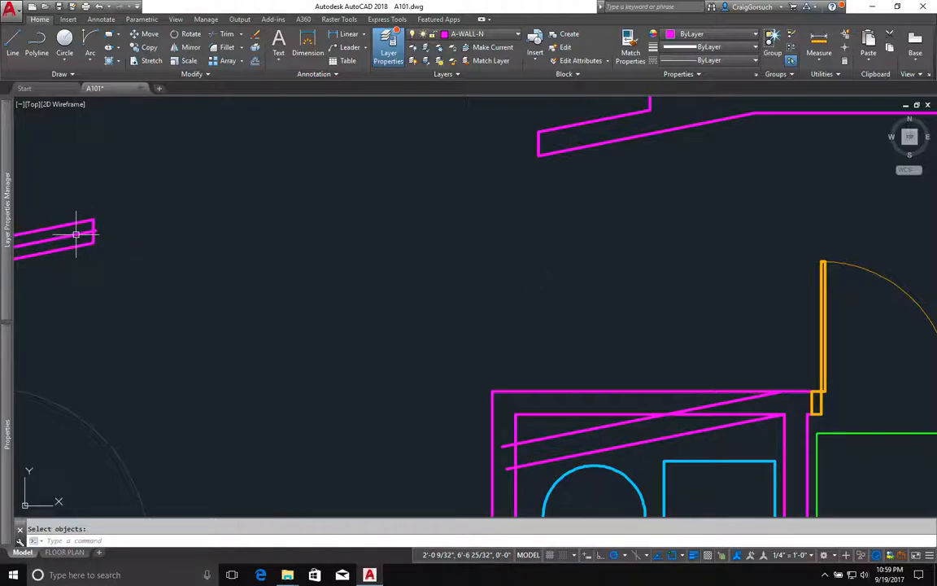
{"action": "type", "text": "ex"}
{"action": "key", "text": "Return"}
{"action": "key", "text": "Return"}
{"action": "left_click", "coordinate": [75, 235]}
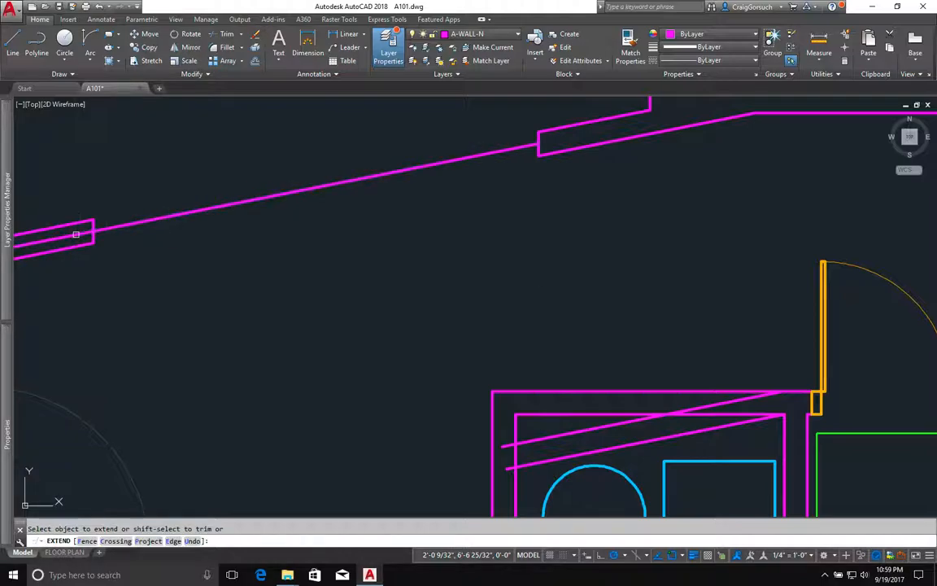
{"action": "type", "text": "tr"}
{"action": "key", "text": "Return"}
{"action": "key", "text": "Return"}
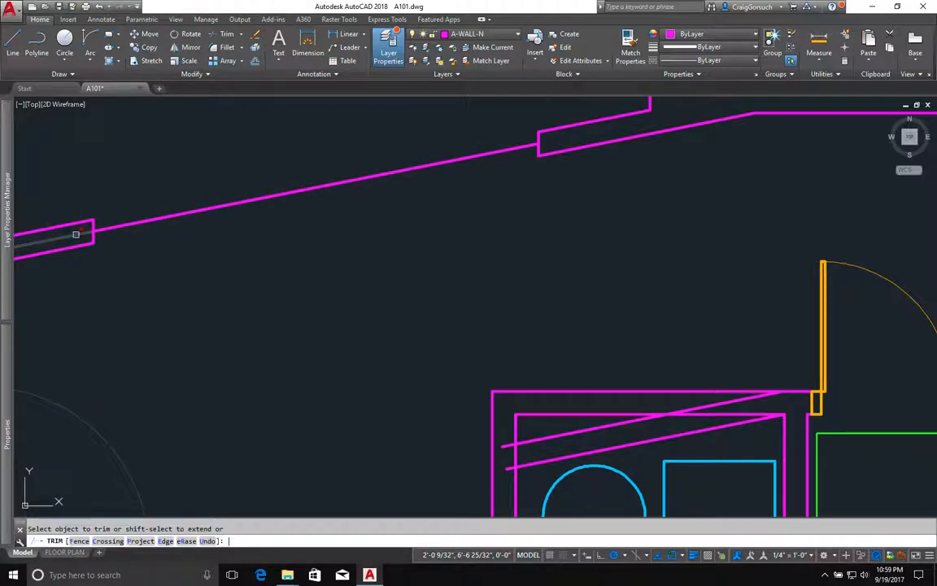
{"action": "key", "text": "Return"}
Move the centre line spanning the wall opening from the wall layer to the layer with dark red dashed lines
{"action": "left_click", "coordinate": [243, 221]}
{"action": "left_click", "coordinate": [222, 195]}
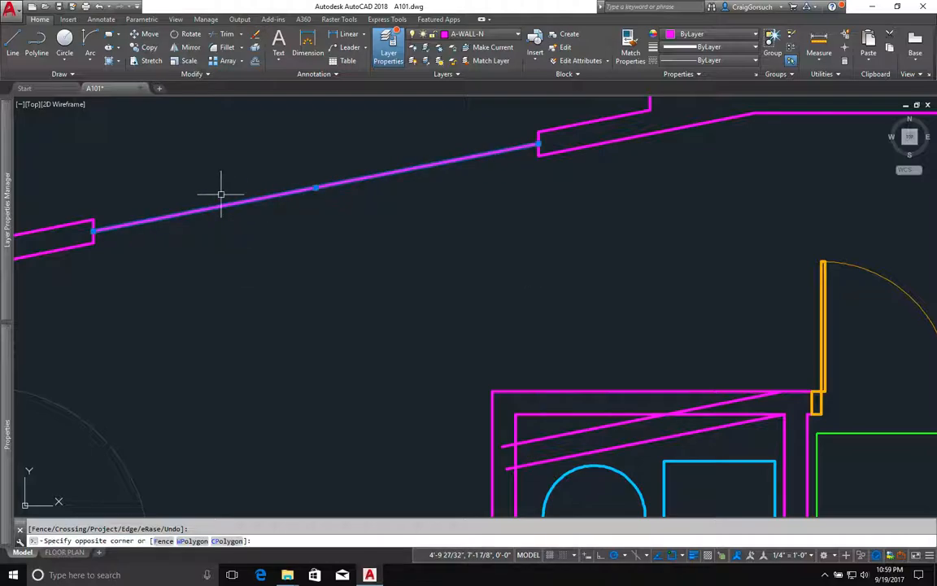
{"action": "left_click", "coordinate": [498, 34]}
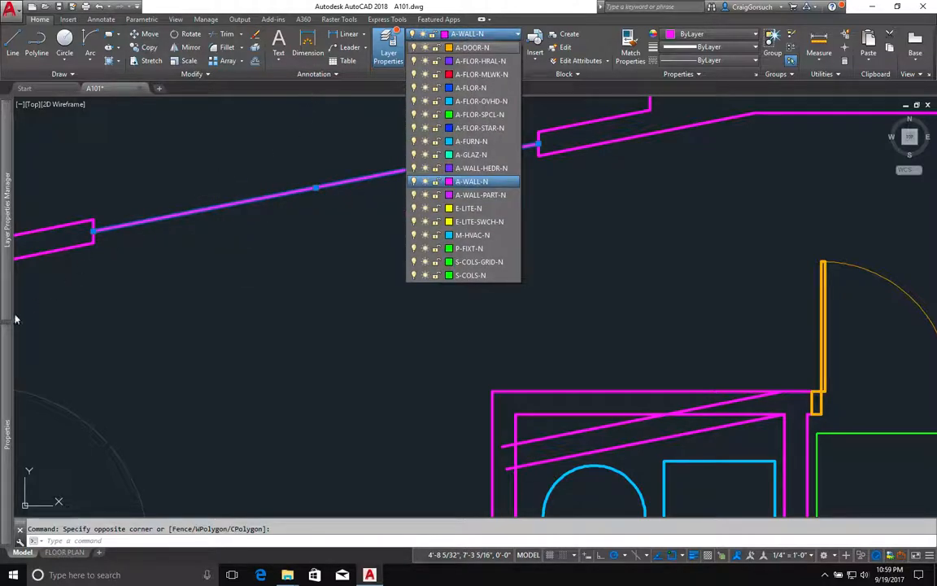
{"action": "left_click", "coordinate": [12, 342]}
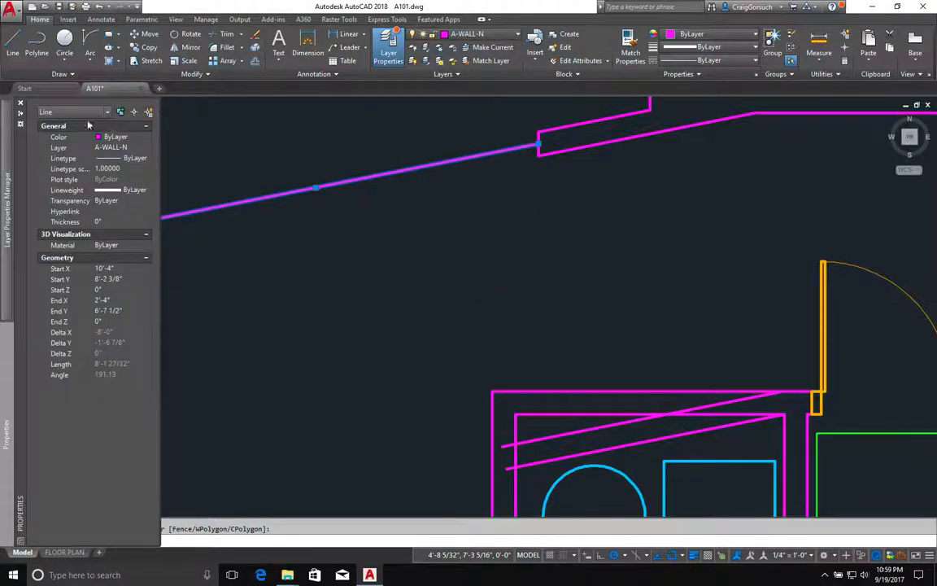
{"action": "left_click", "coordinate": [140, 148]}
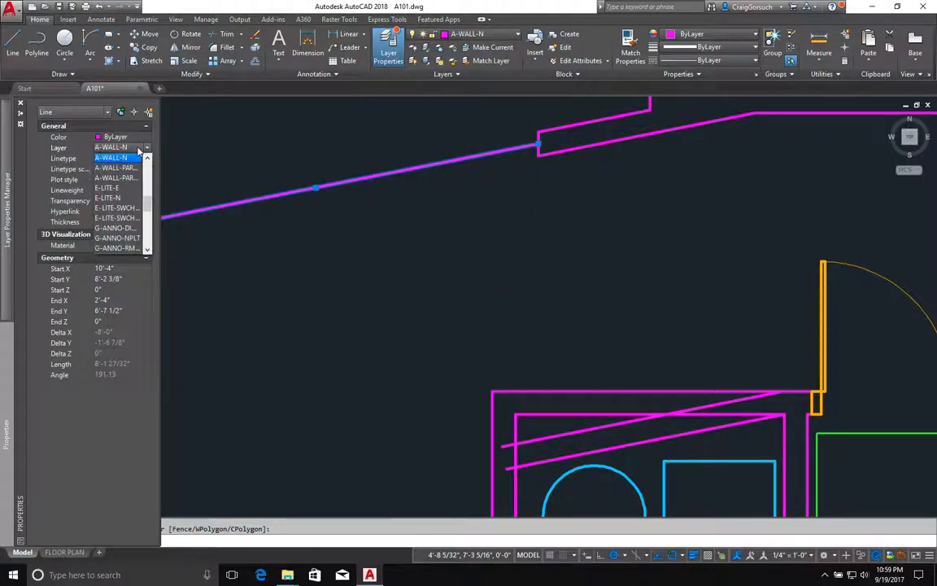
{"action": "left_click", "coordinate": [124, 228]}
{"action": "scroll", "coordinate": [267, 201], "scroll_direction": "down", "scroll_amount": 2}
{"action": "key", "text": "Escape"}
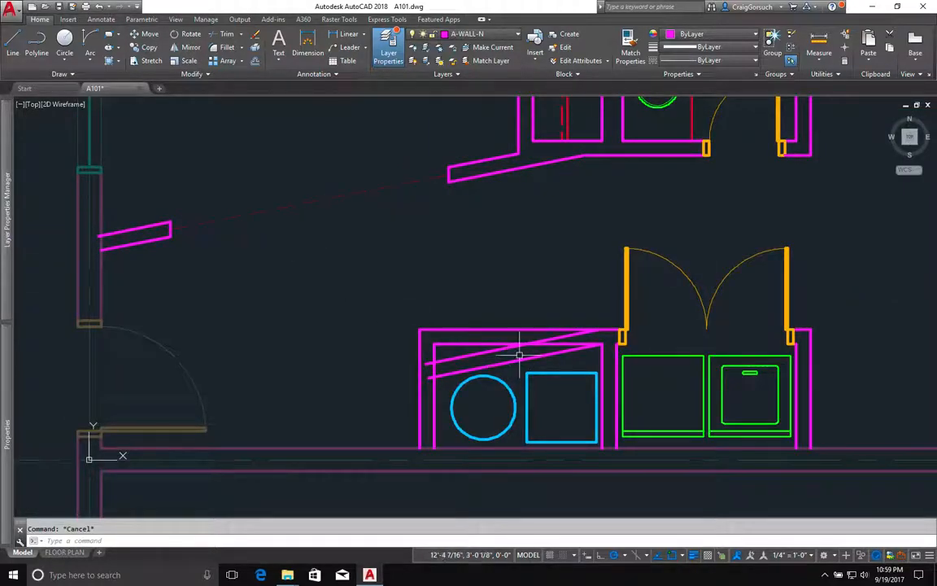
Fillet the closet's outer sloping line with the short horizontal wall line beside the neighbouring door jamb
{"action": "scroll", "coordinate": [517, 357], "scroll_direction": "up", "scroll_amount": 4}
{"action": "type", "text": "f"}
{"action": "key", "text": "Return"}
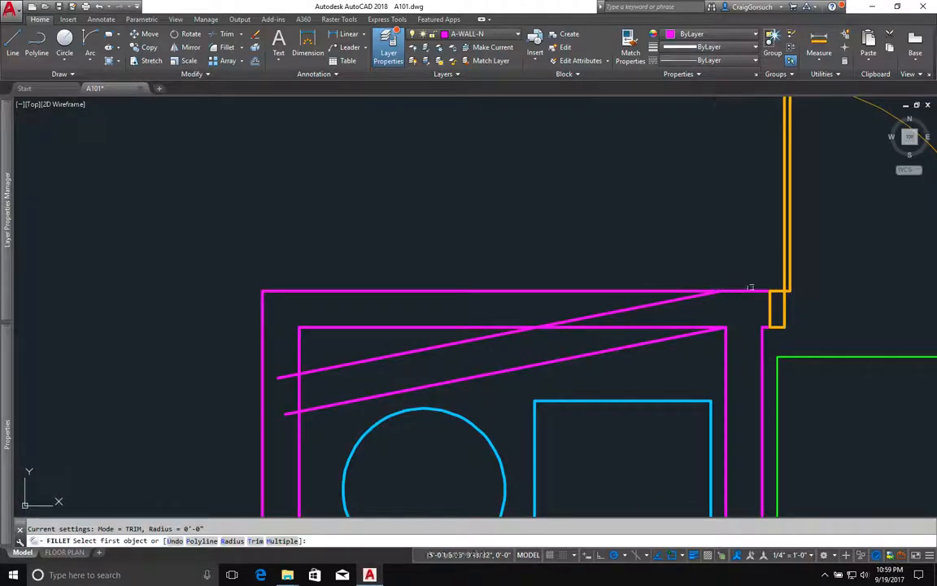
{"action": "left_click", "coordinate": [747, 290]}
{"action": "left_click", "coordinate": [686, 297]}
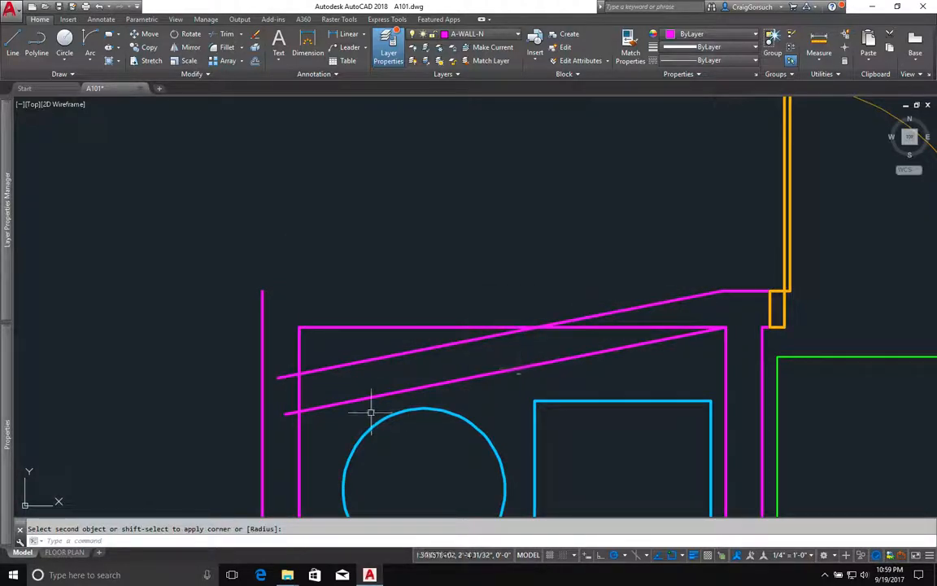
Fillet the closet's inner and outer sloping lines with the matching inner and outer left wall lines
{"action": "key", "text": "Return"}
{"action": "left_click", "coordinate": [348, 402]}
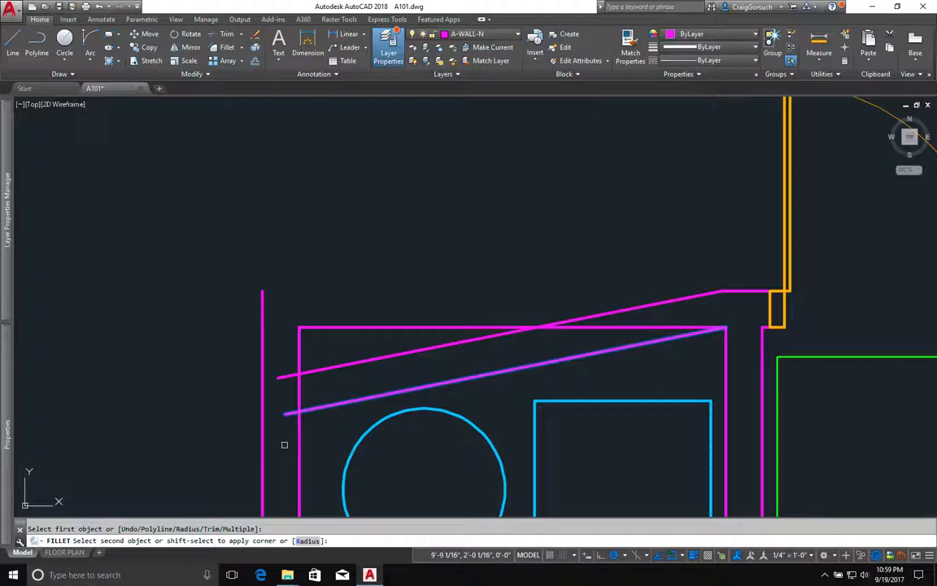
{"action": "left_click", "coordinate": [298, 444]}
{"action": "key", "text": "Return"}
{"action": "left_click", "coordinate": [317, 368]}
{"action": "left_click", "coordinate": [262, 389]}
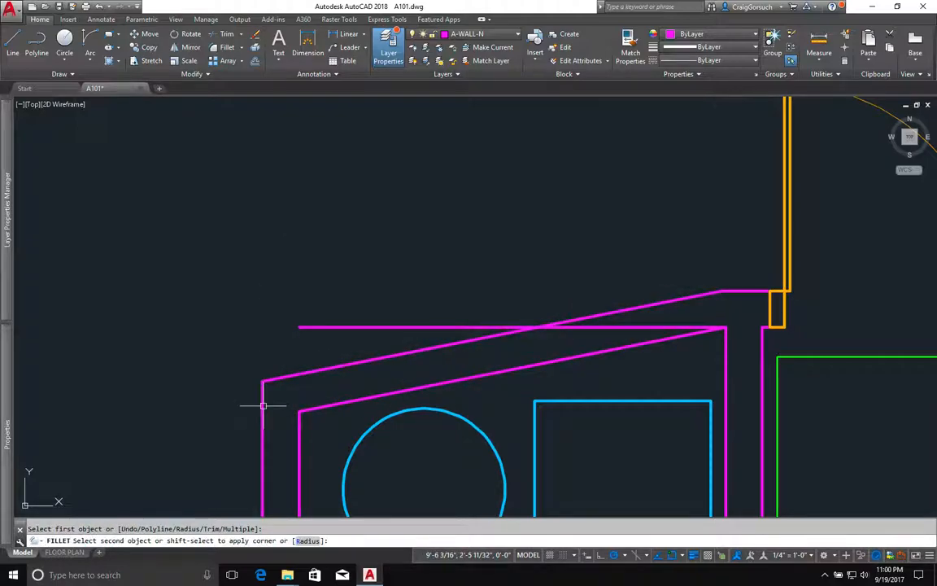
Erase the leftover horizontal inner wall line crossing the closet's sloping wall
{"action": "left_click", "coordinate": [411, 327]}
{"action": "key", "text": "Return"}
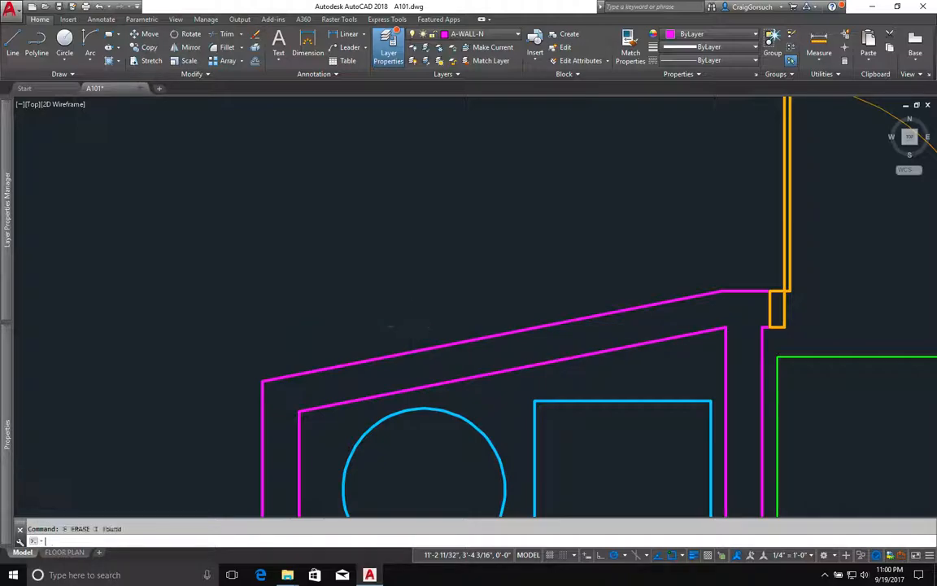
{"action": "scroll", "coordinate": [412, 325], "scroll_direction": "down", "scroll_amount": 4}
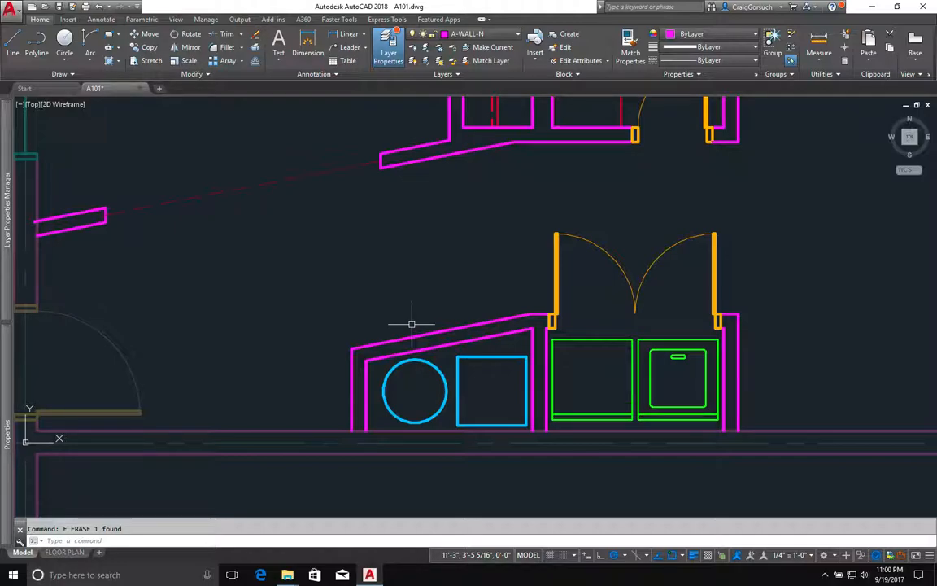
Copy the laundry closet's double doors and jambs from their meeting point to the midpoint of the HVAC closet's inner sloping line
{"action": "key", "text": "Return"}
{"action": "left_click", "coordinate": [663, 291]}
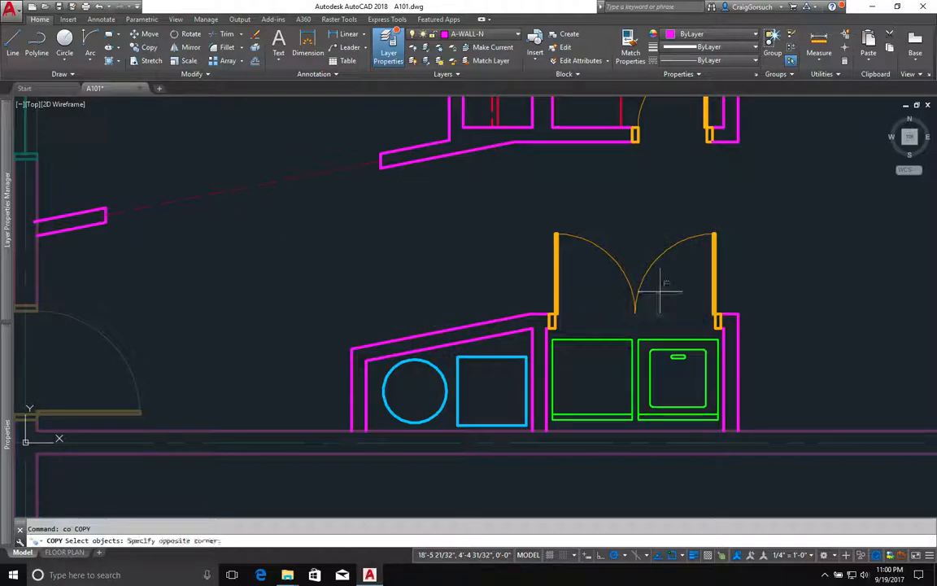
{"action": "left_click", "coordinate": [587, 298]}
{"action": "left_click", "coordinate": [577, 299]}
{"action": "left_click", "coordinate": [588, 295]}
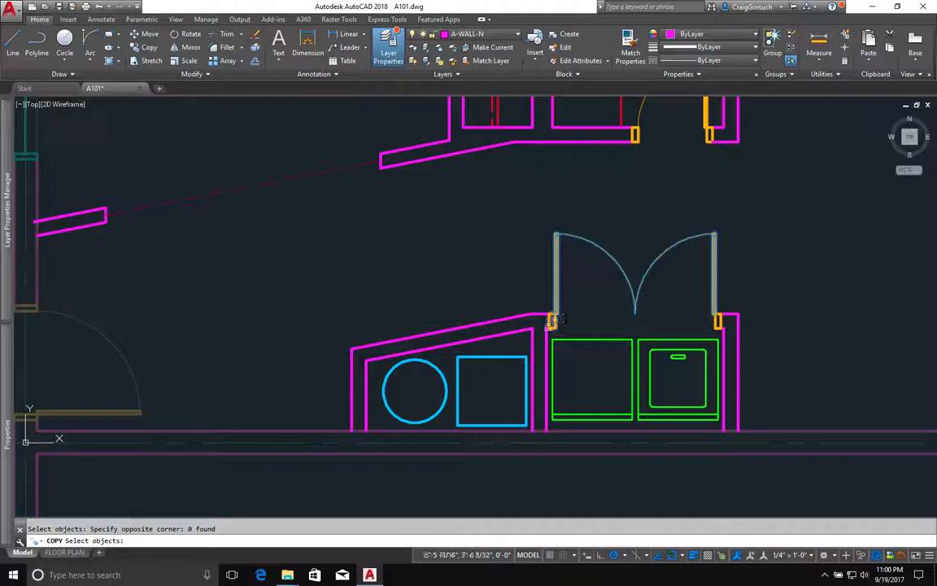
{"action": "left_click", "coordinate": [551, 323]}
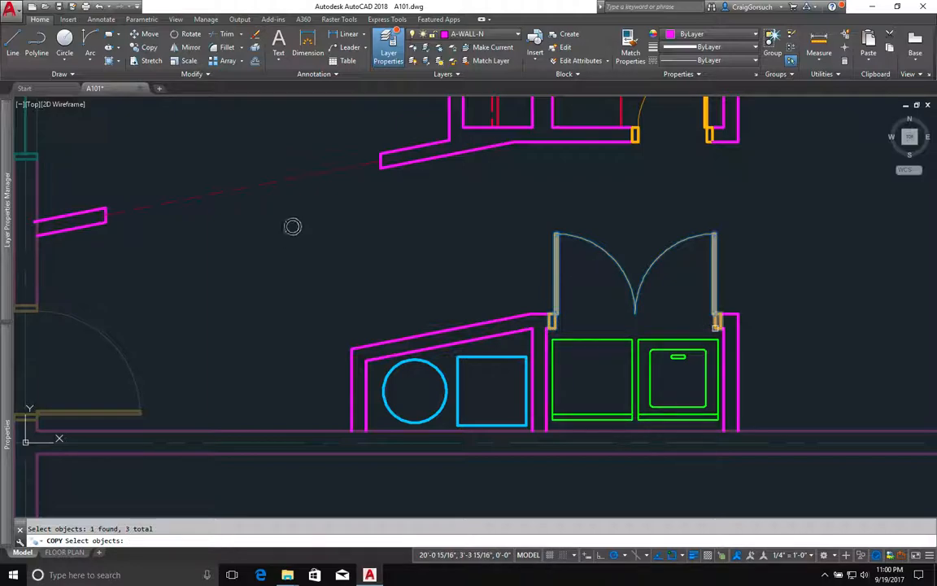
{"action": "key", "text": "Return"}
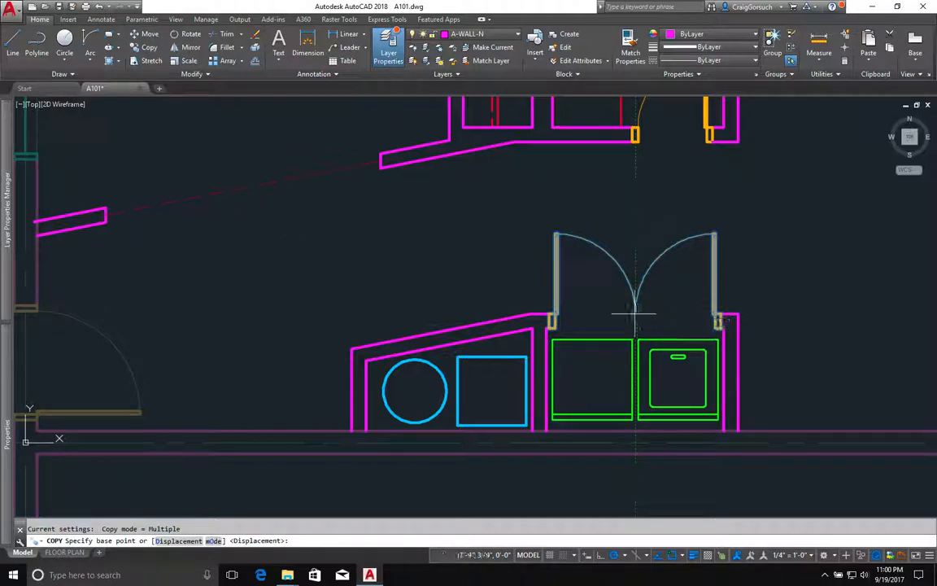
{"action": "left_click", "coordinate": [635, 313]}
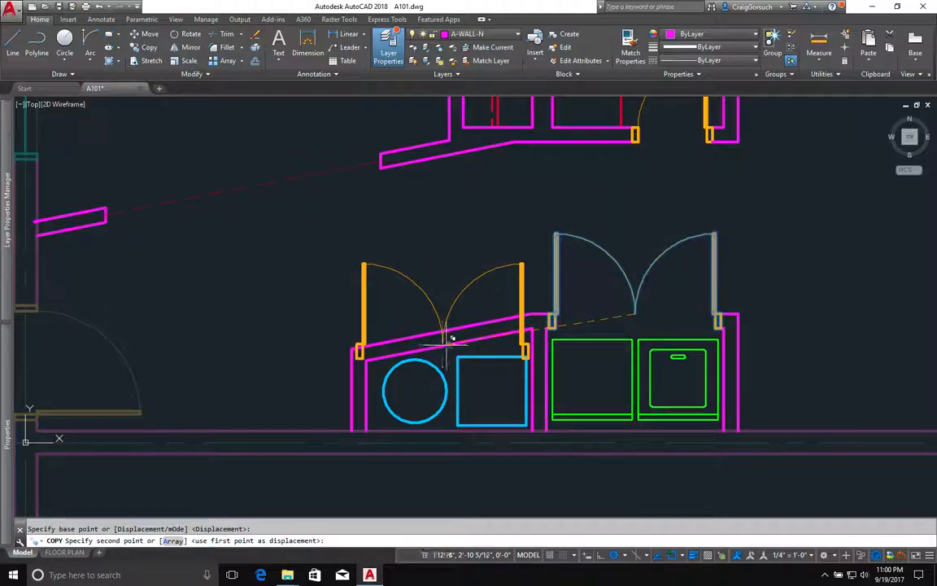
{"action": "left_click", "coordinate": [449, 345]}
{"action": "scroll", "coordinate": [449, 345], "scroll_direction": "up", "scroll_amount": 5}
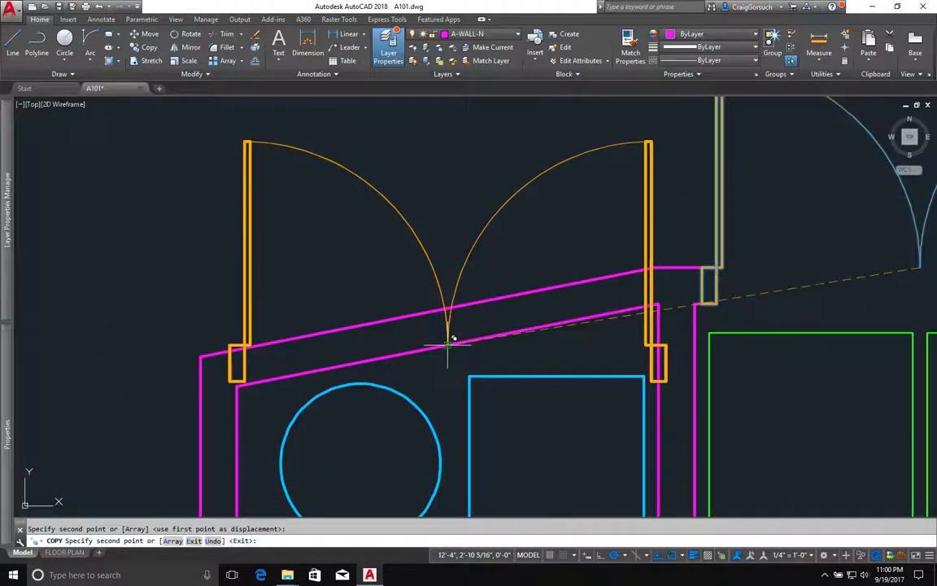
Rotate the copied double doors and jambs about the doors' meeting point to align with the closet's inner sloping wall line
{"action": "key", "text": "Return"}
{"action": "left_click", "coordinate": [465, 332]}
{"action": "left_click", "coordinate": [441, 329]}
{"action": "left_click", "coordinate": [480, 340]}
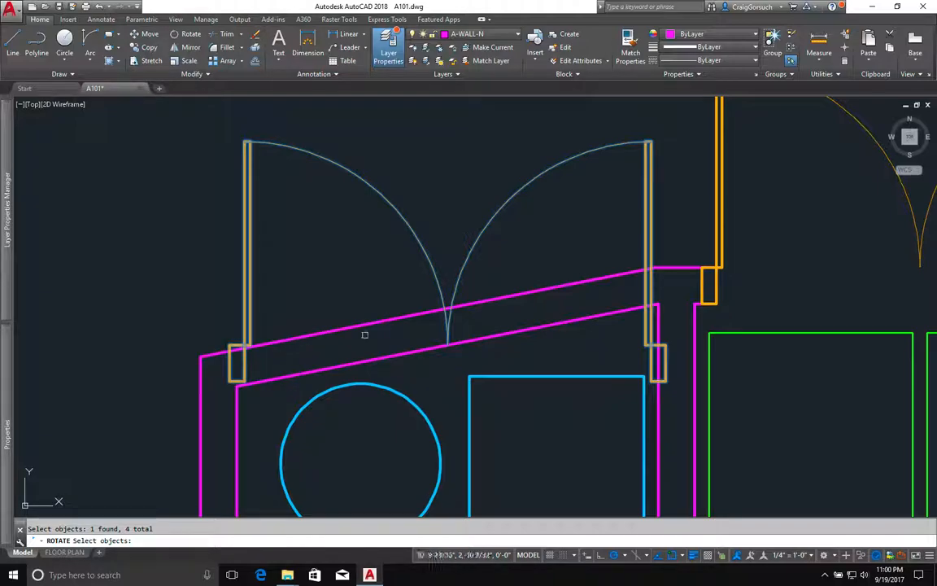
{"action": "key", "text": "Return"}
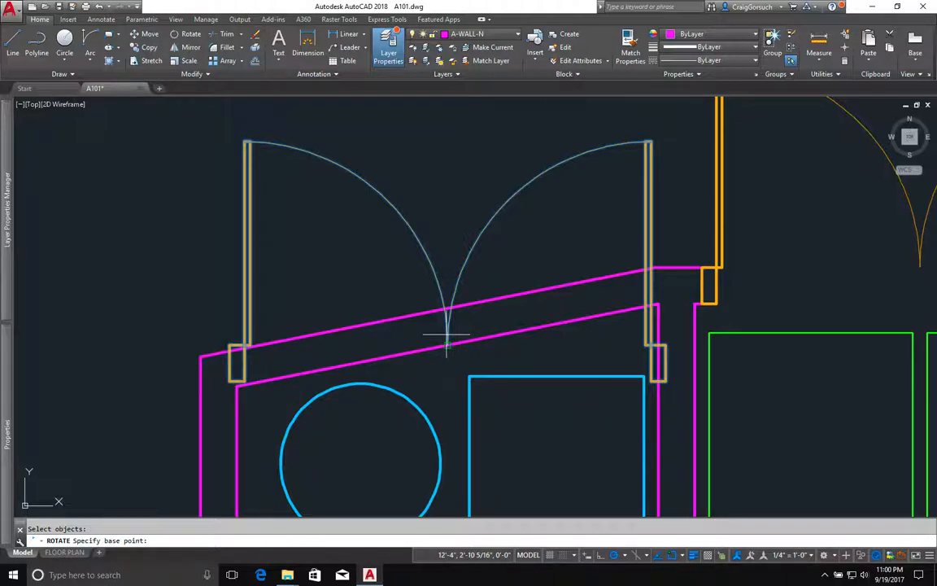
{"action": "left_click", "coordinate": [446, 330]}
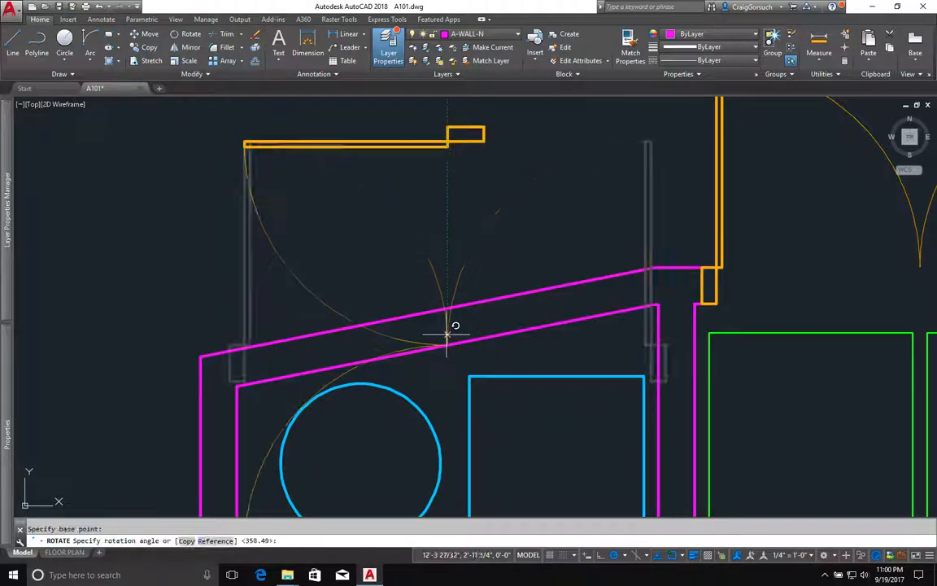
{"action": "left_click", "coordinate": [586, 316]}
Move the rotated doors and jambs outward by one jamb length so the jambs sit between the two sloping wall lines
{"action": "type", "text": "m"}
{"action": "key", "text": "Return"}
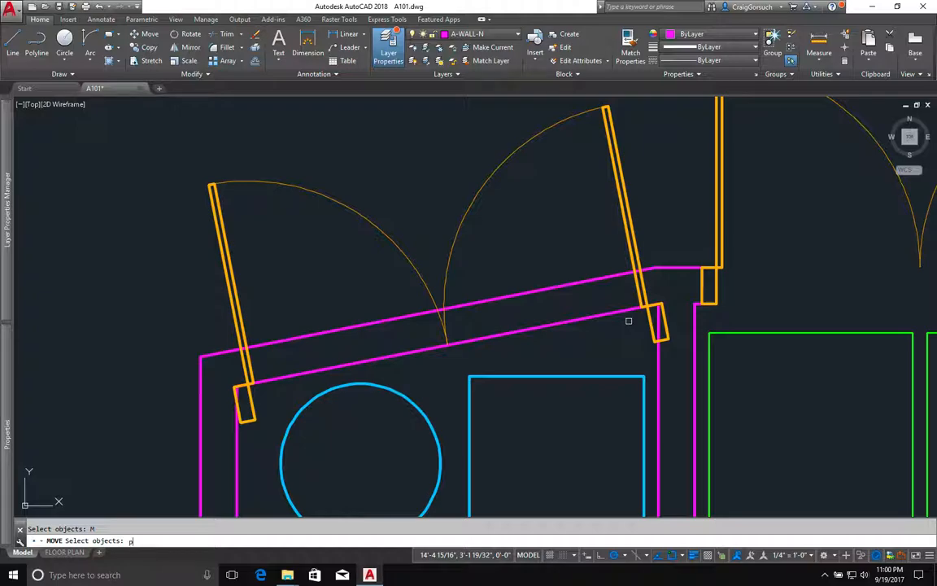
{"action": "key", "text": "Return"}
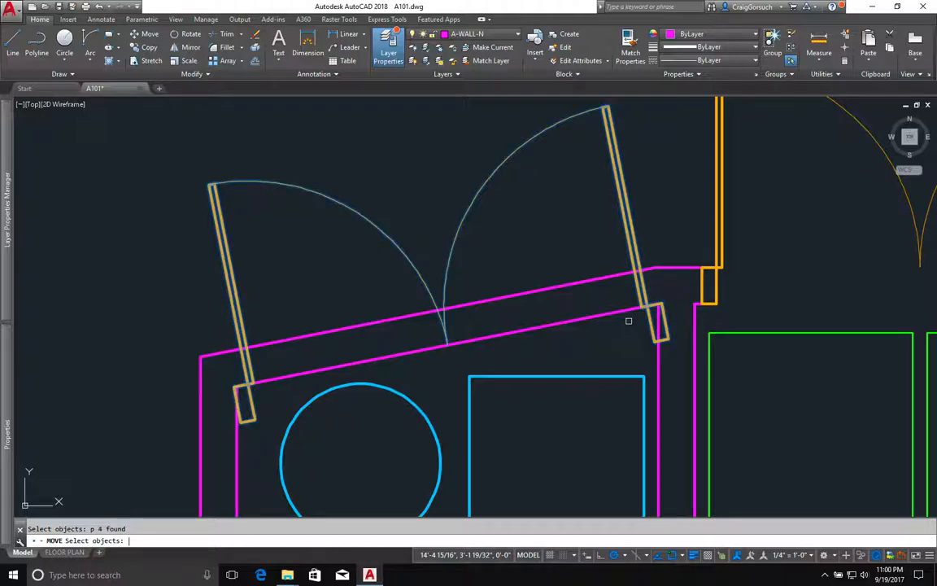
{"action": "scroll", "coordinate": [651, 303], "scroll_direction": "up", "scroll_amount": 4}
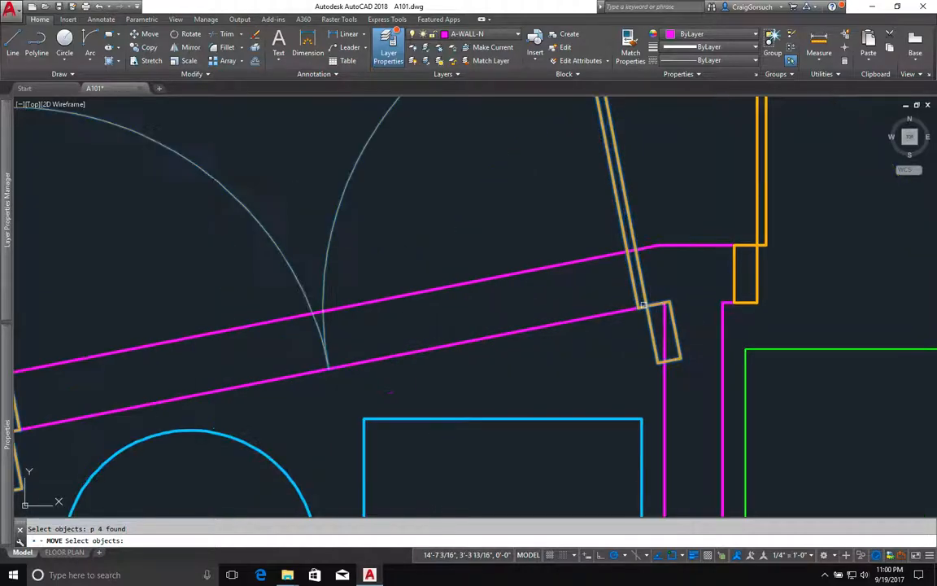
{"action": "key", "text": "Return"}
{"action": "left_click", "coordinate": [665, 396]}
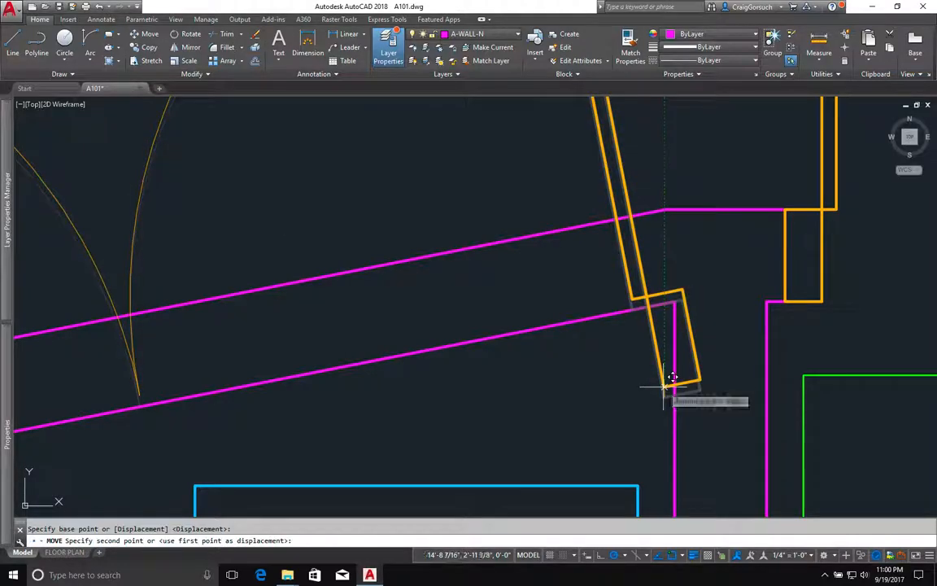
{"action": "left_click", "coordinate": [648, 308]}
{"action": "scroll", "coordinate": [602, 331], "scroll_direction": "down", "scroll_amount": 4}
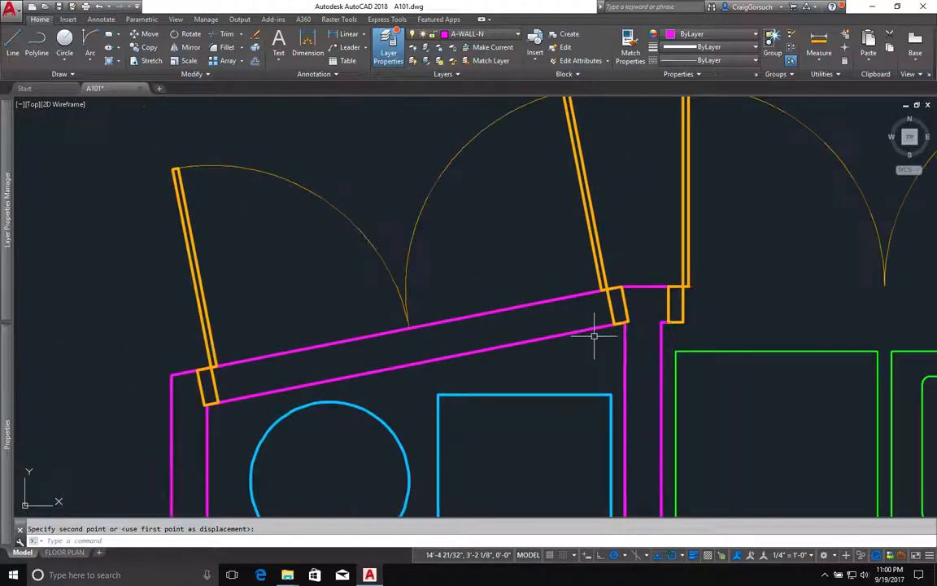
Erase the closet's inner sloping wall line between the two door jambs
{"action": "scroll", "coordinate": [575, 334], "scroll_direction": "up", "scroll_amount": 1}
{"action": "left_click", "coordinate": [613, 307]}
{"action": "key", "text": "Delete"}
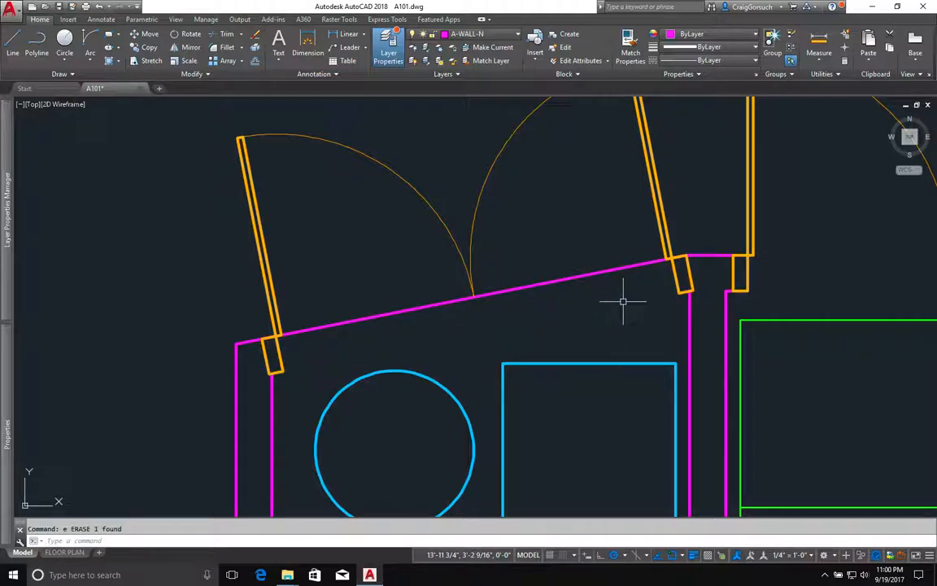
Break the outer sloping wall line across the door opening to the left jamb's outer corner and erase the leftover piece at the right jamb
{"action": "type", "text": "r"}
{"action": "key", "text": "Return"}
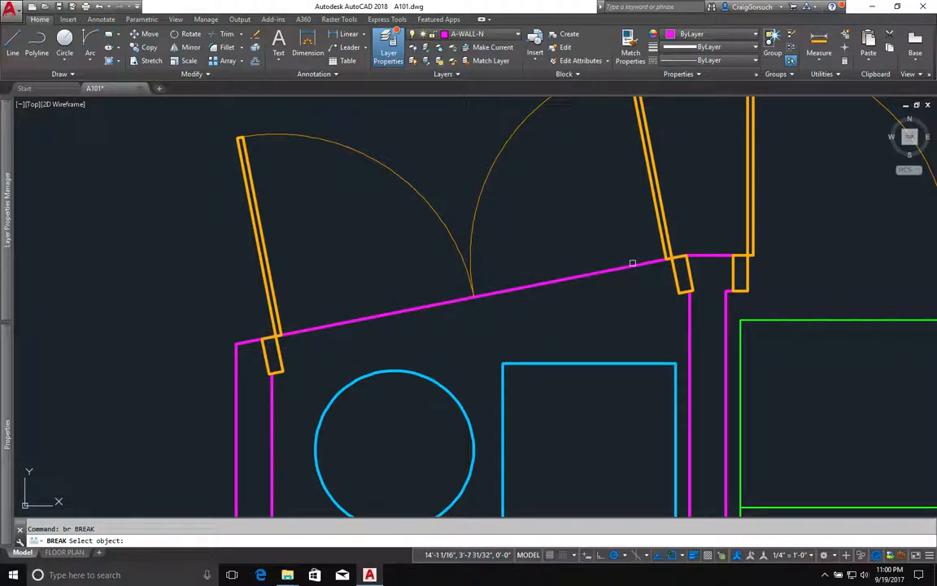
{"action": "left_click", "coordinate": [632, 265]}
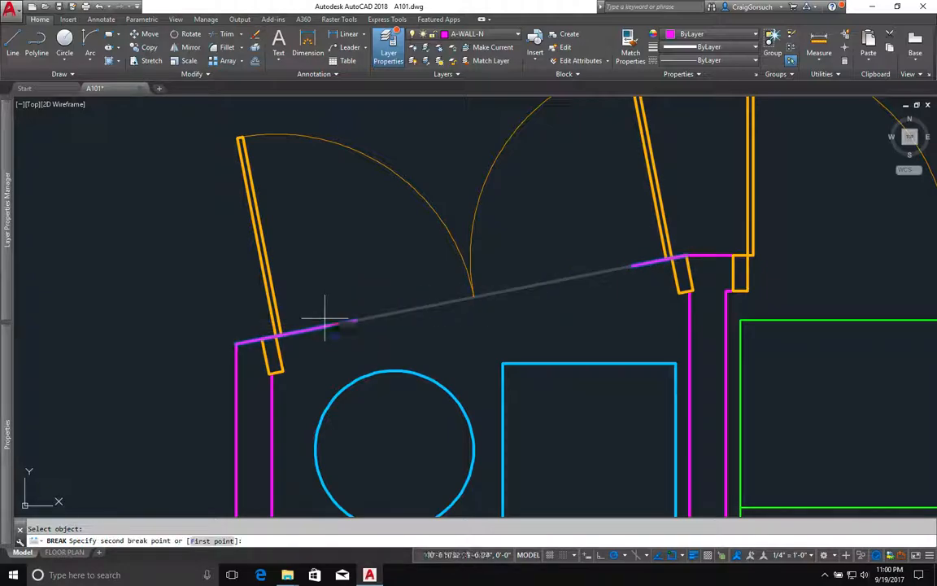
{"action": "left_click", "coordinate": [262, 338]}
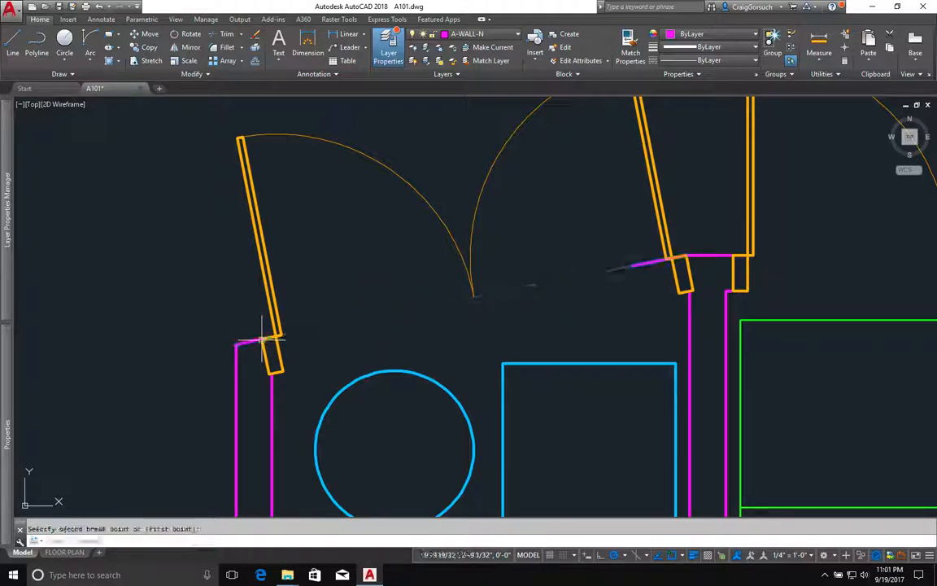
{"action": "left_click", "coordinate": [642, 265]}
{"action": "type", "text": "e"}
{"action": "key", "text": "Return"}
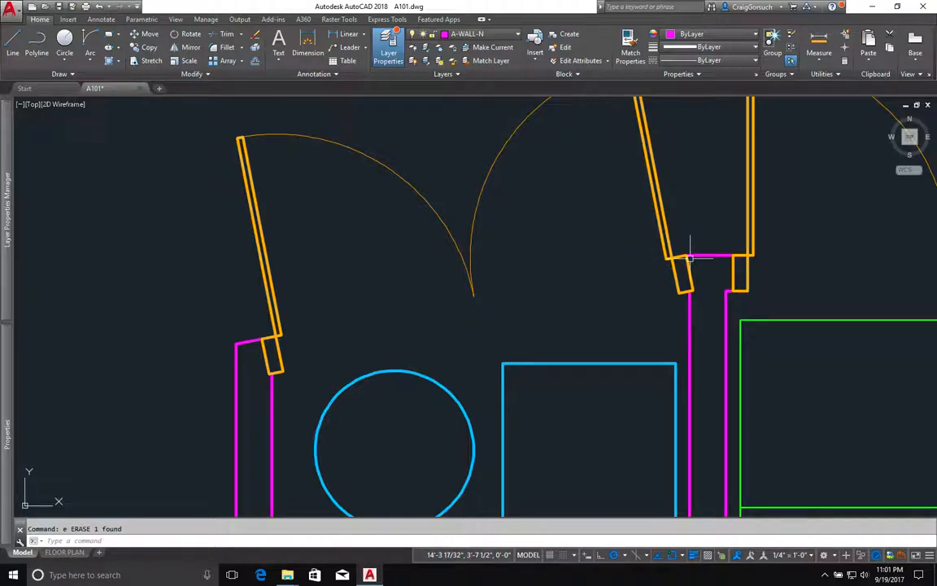
Inspect the angled closet doors against the laundry closet, hallway wall and surrounding rooms, and switch to the neighbouring desktop
{"action": "scroll", "coordinate": [708, 260], "scroll_direction": "up", "scroll_amount": 3}
{"action": "scroll", "coordinate": [713, 261], "scroll_direction": "down", "scroll_amount": 5}
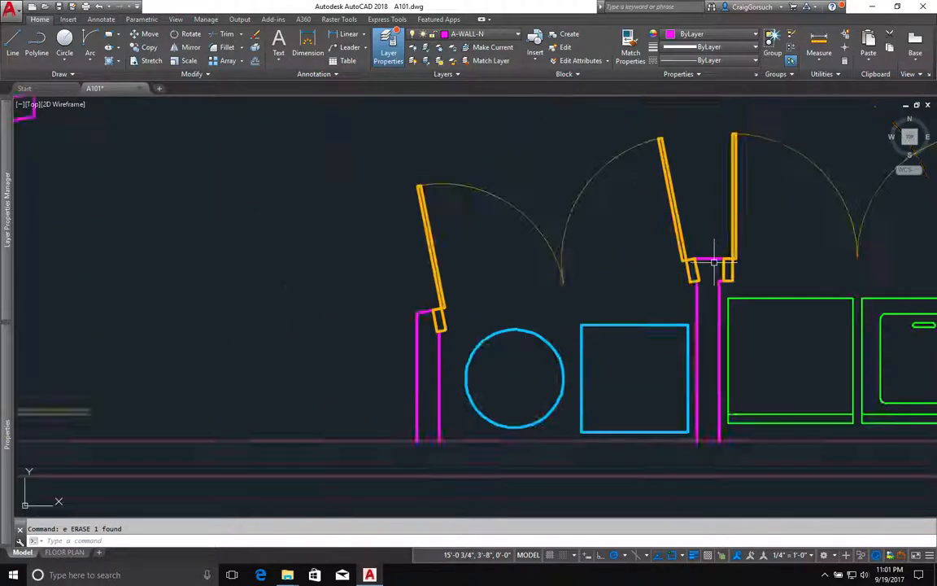
{"action": "mouse_move", "coordinate": [714, 261]}
{"action": "middle_mouse_down"}
{"action": "mouse_move", "coordinate": [498, 288]}
{"action": "mouse_move", "coordinate": [493, 305]}
{"action": "middle_mouse_up"}
{"action": "scroll", "coordinate": [498, 301], "scroll_direction": "down", "scroll_amount": 2}
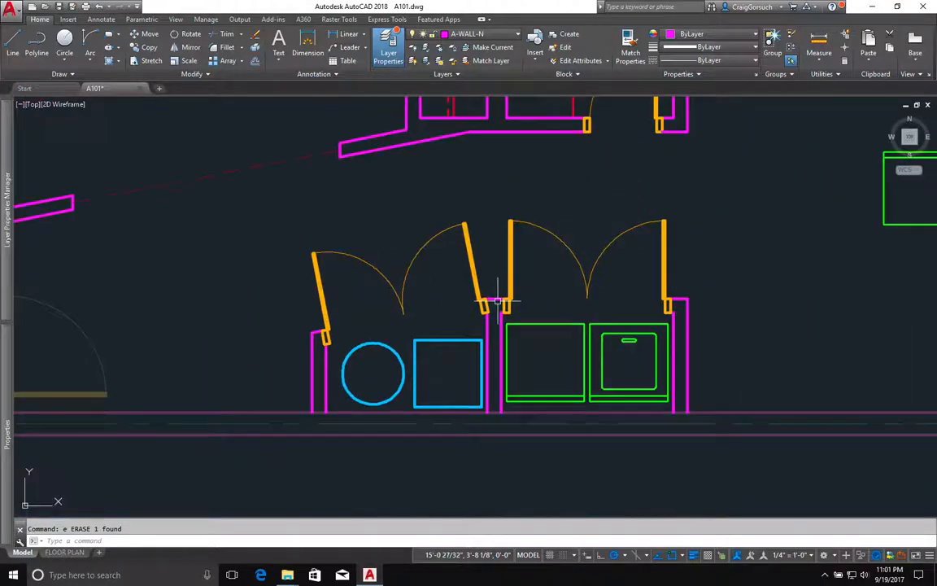
{"action": "scroll", "coordinate": [497, 301], "scroll_direction": "down", "scroll_amount": 2}
{"action": "middle_click_drag", "start_coordinate": [540, 285], "coordinate": [473, 391]}
{"action": "middle_click_drag", "start_coordinate": [550, 333], "coordinate": [502, 369]}
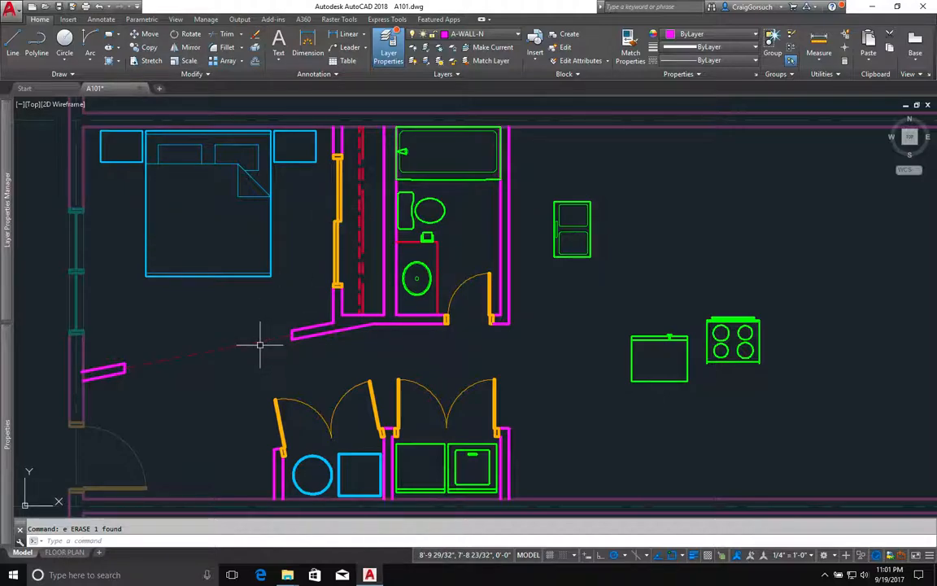
{"action": "key", "text": "ctrl+Left"}
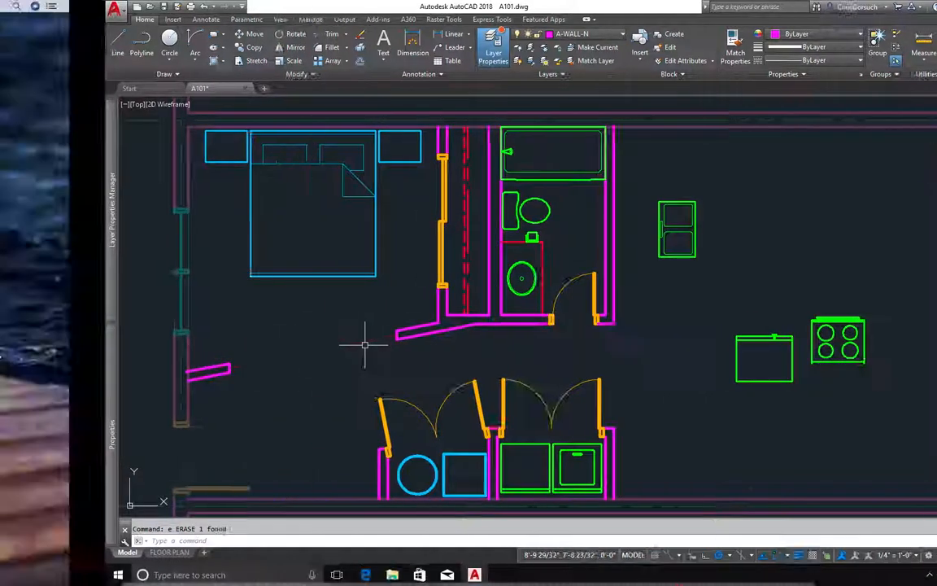